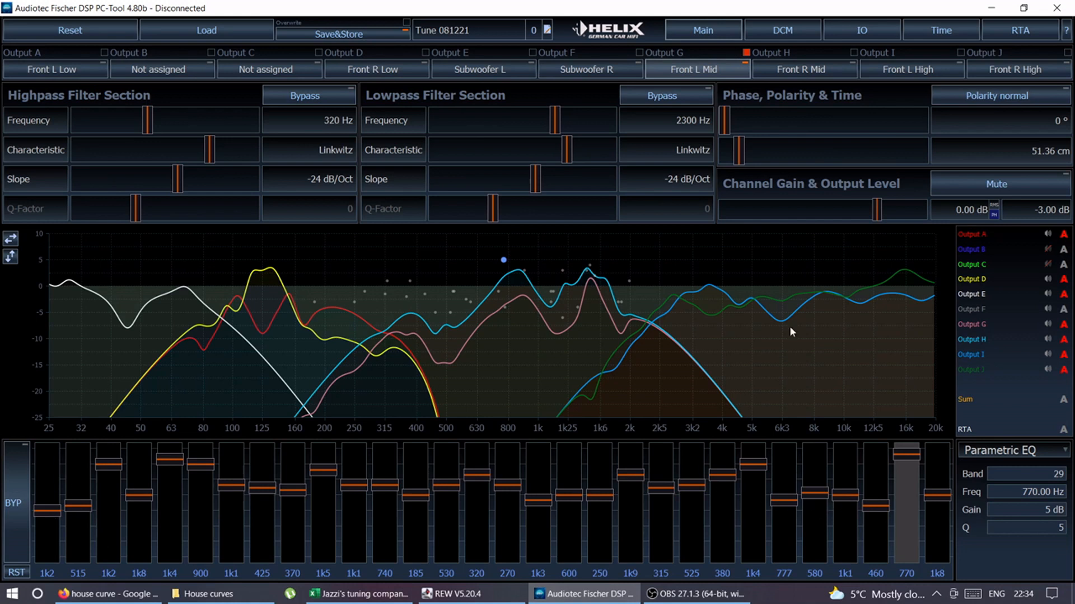
Step: Look through the real time analyzer, time alignment, input/output and device configuration pages, and return to the main page
left_click(1013, 28)
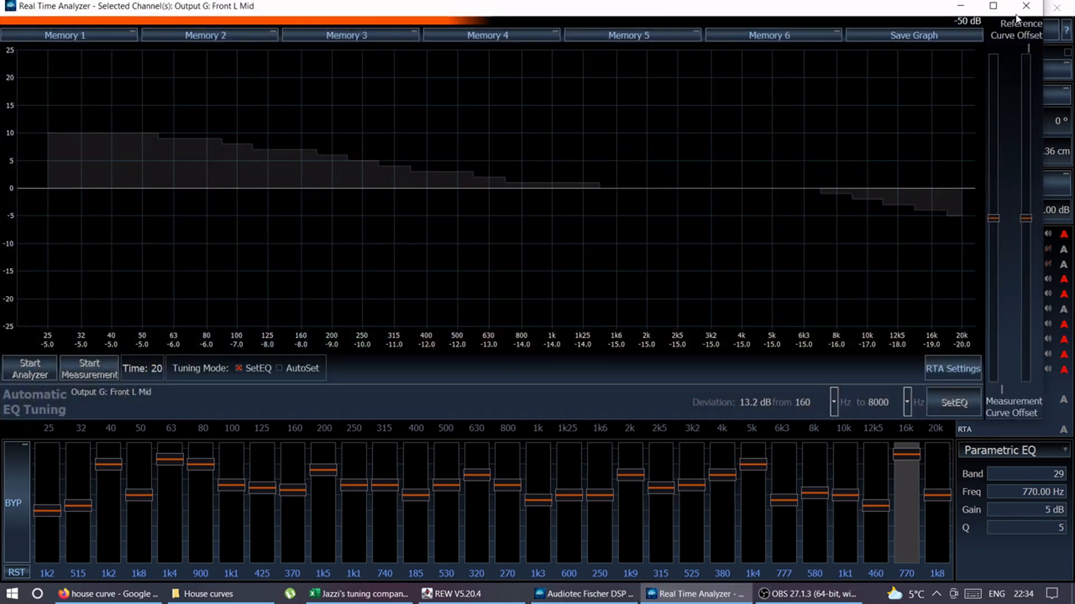
left_click(1026, 6)
left_click(947, 34)
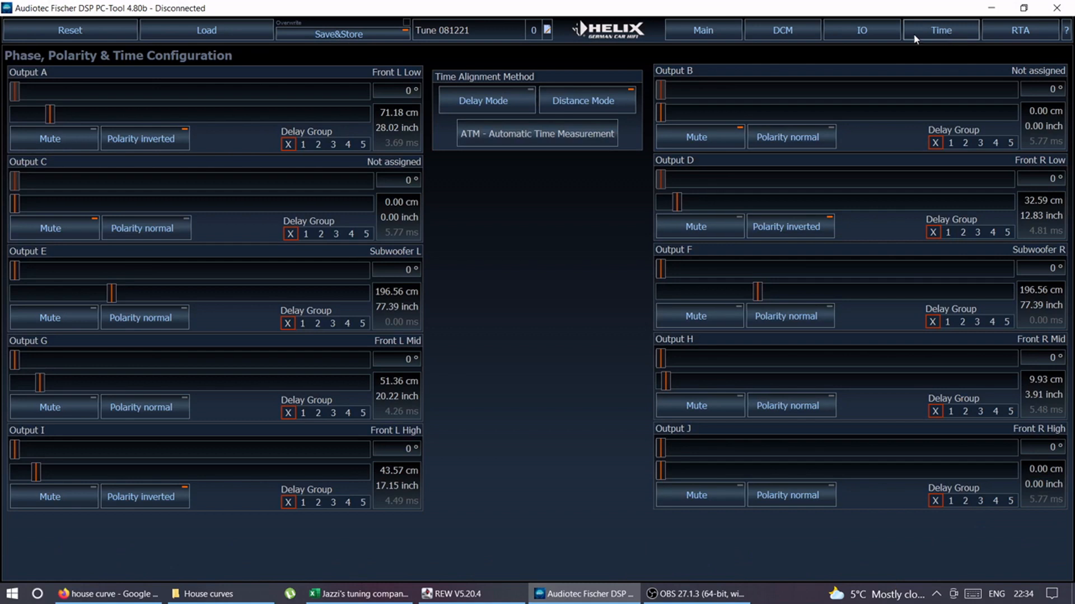
left_click(858, 33)
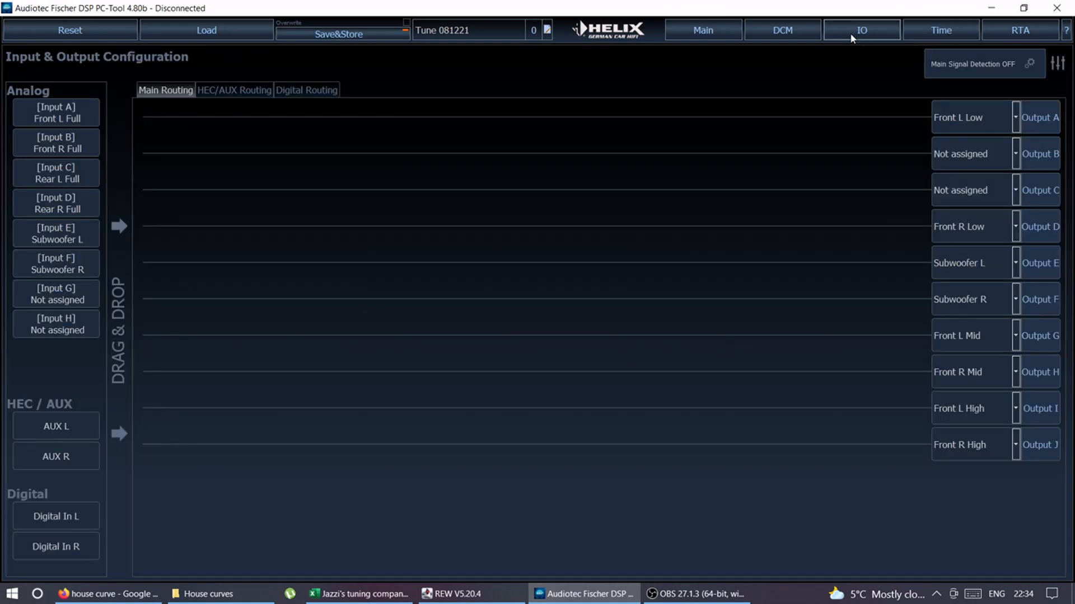
left_click(772, 32)
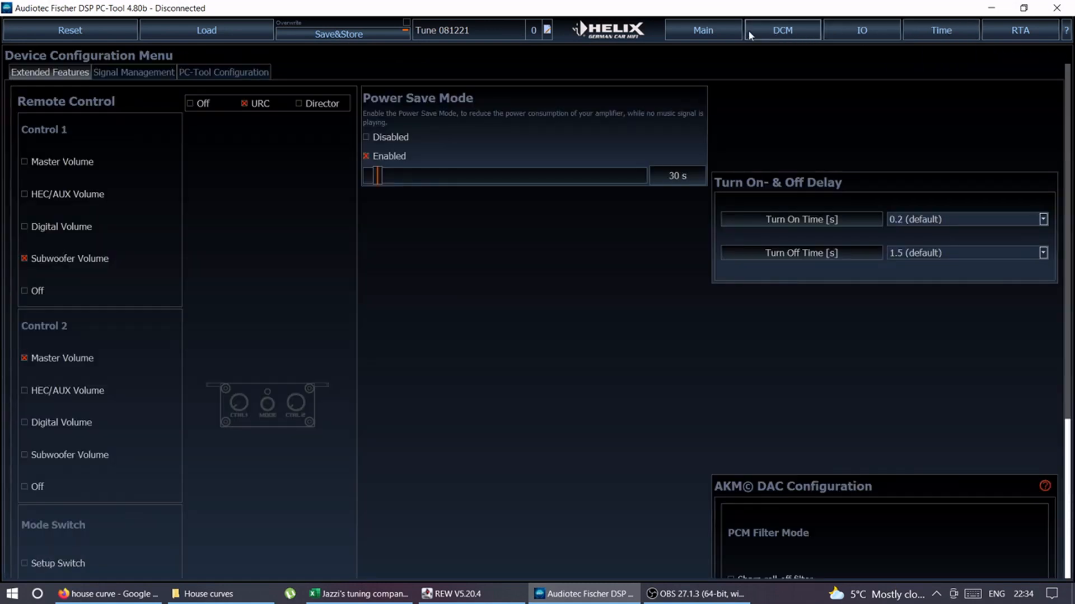
left_click(703, 34)
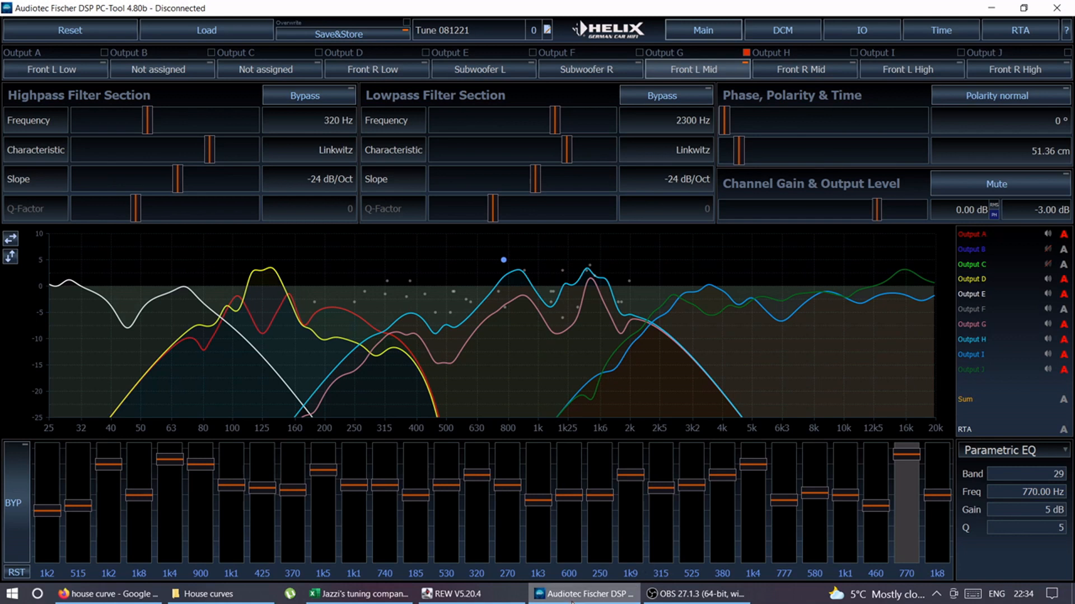
Step: Switch to REW, clear all traces from the All SPL graph and show only the Mid Right measurement
left_click(451, 594)
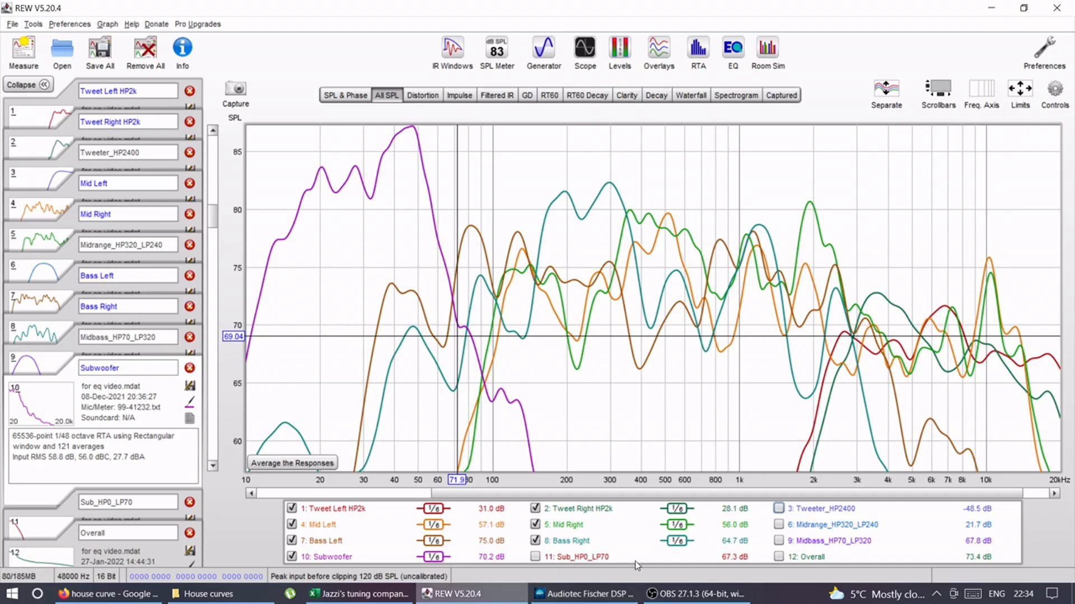
right_click(668, 558)
left_click(684, 552)
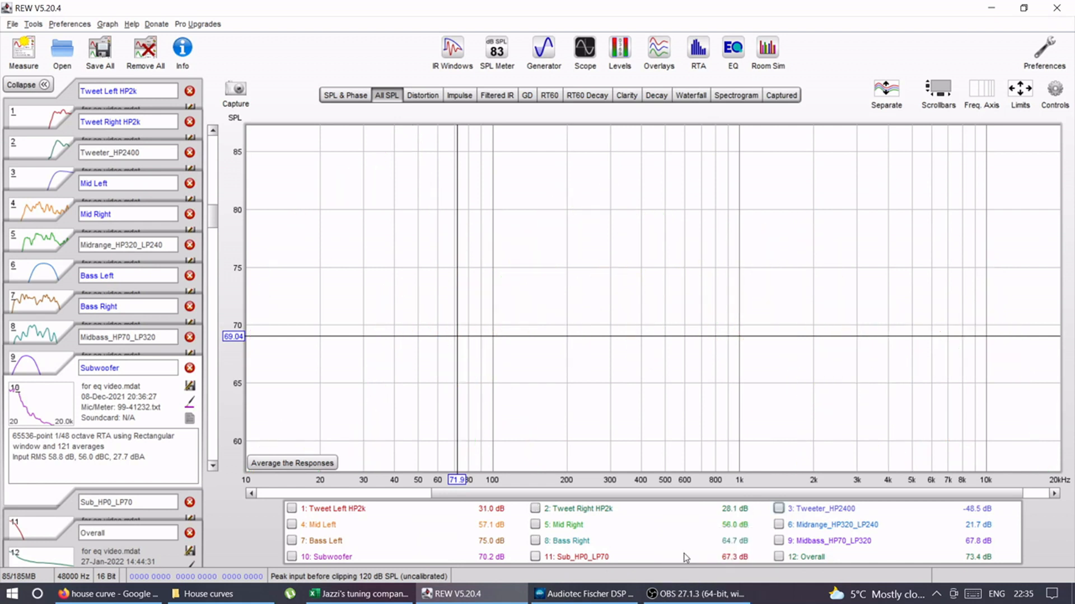
left_click(534, 525)
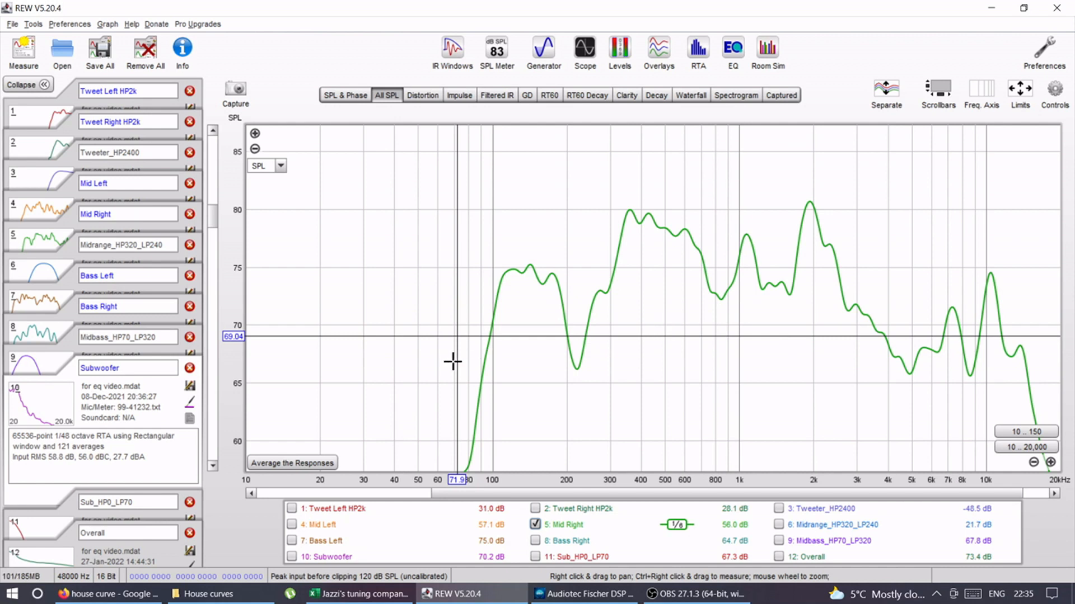
Step: Inspect the Mid Right response with the graph cursor across its low, middle and high frequency ranges
left_click(640, 356)
left_click(496, 356)
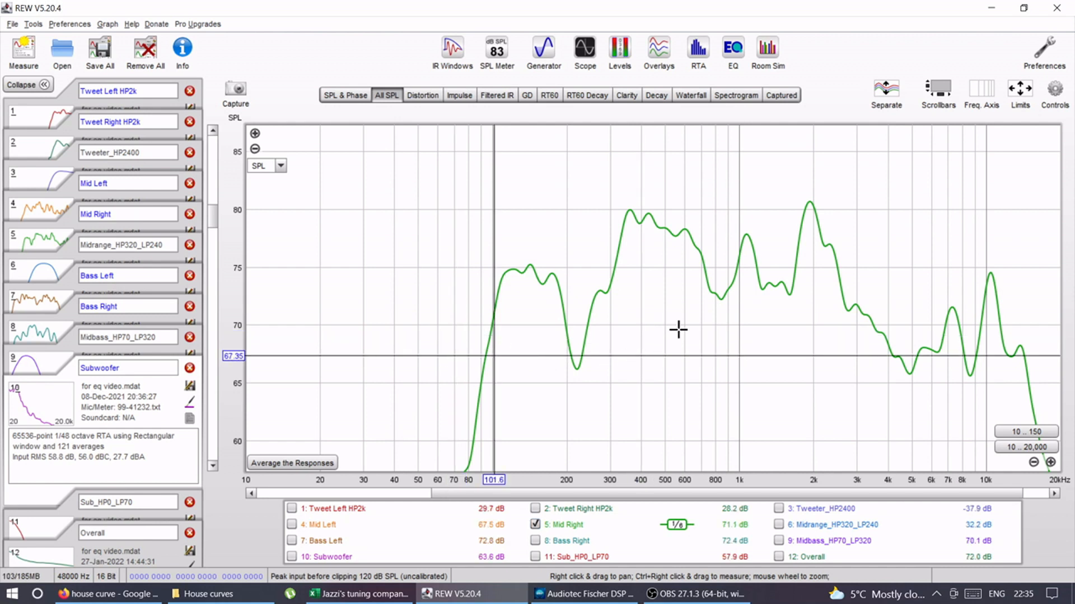
left_click(839, 334)
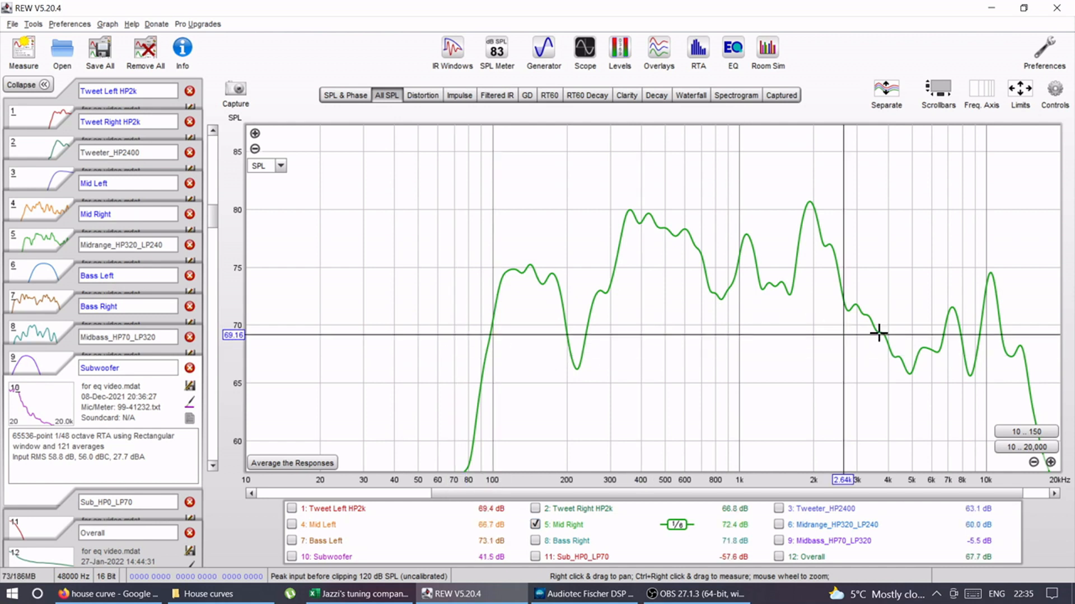
left_click_drag(788, 335, 625, 302)
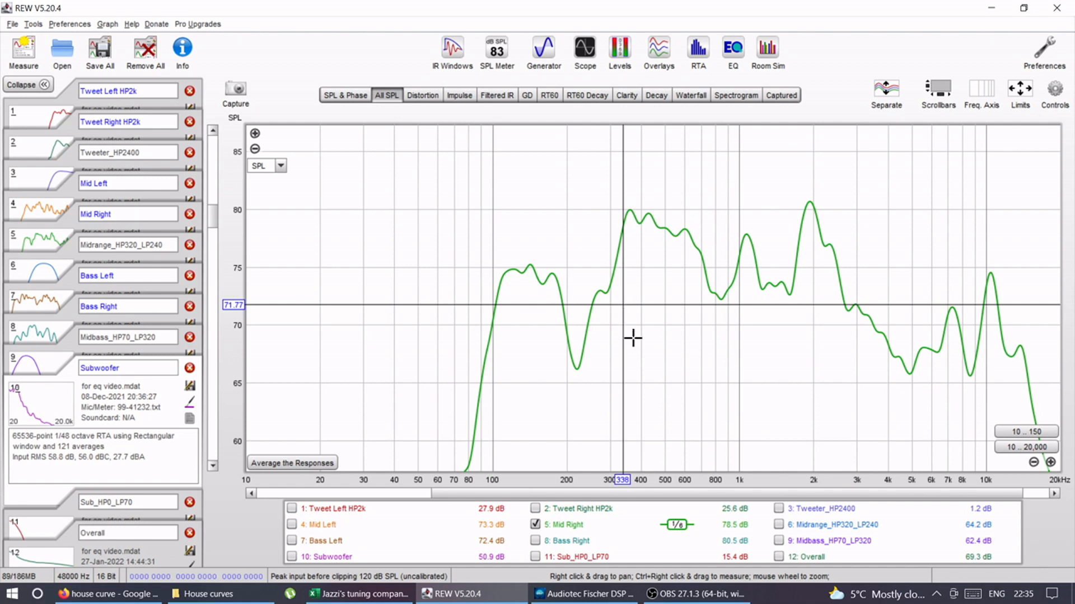
left_click(642, 314)
left_click_drag(642, 314, 568, 375)
left_click(544, 348)
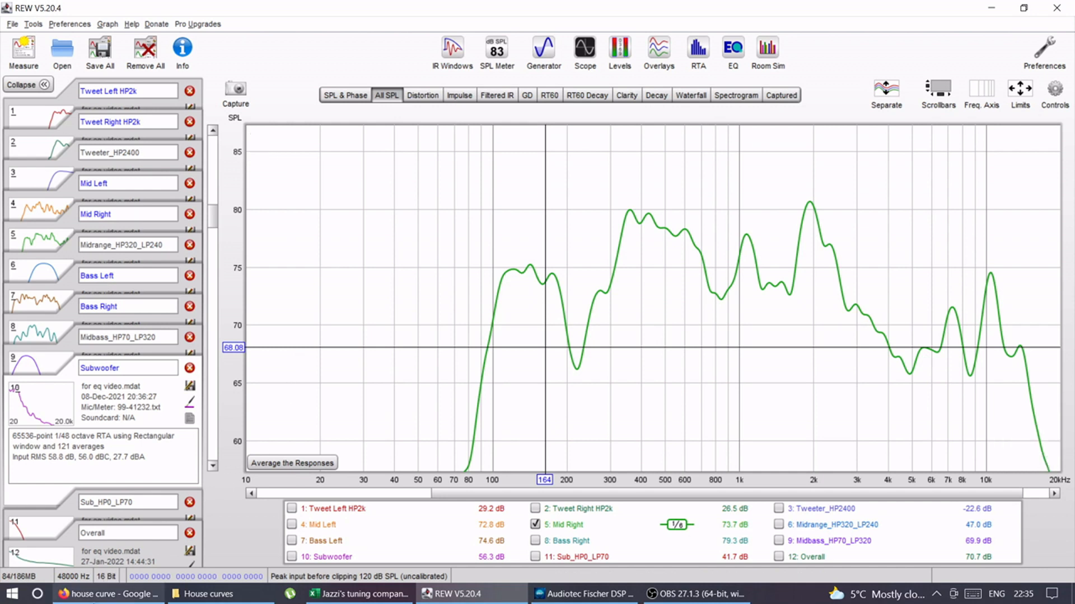
Step: Switch to Firefox and examine the house curve image results, two enlarged Home Theater Shack examples and the Fletcher-Munson equal-loudness chart
left_click(96, 596)
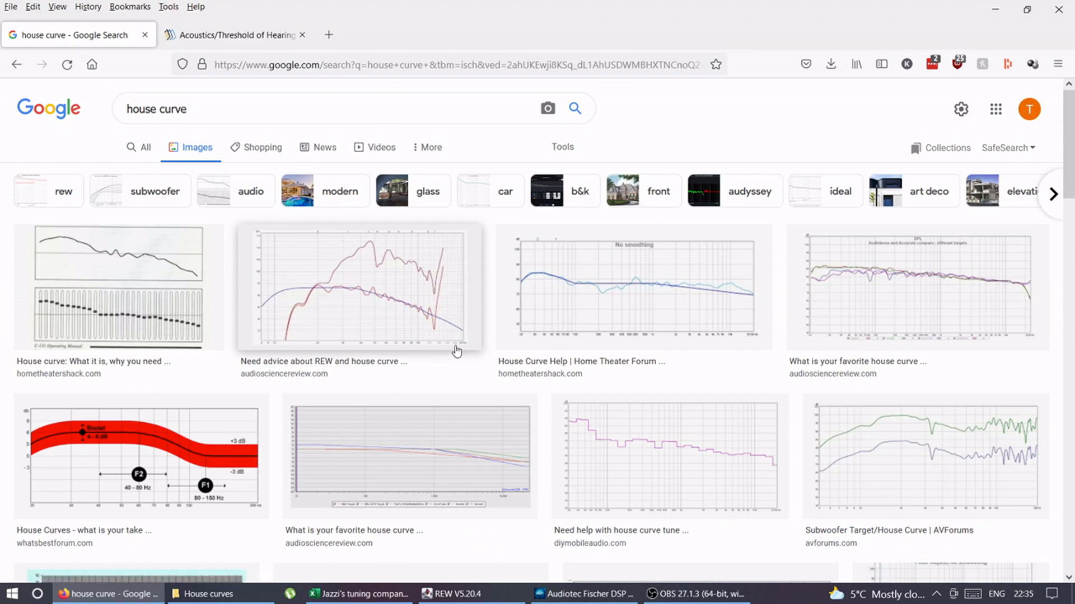
scroll(508, 343, "down", 5)
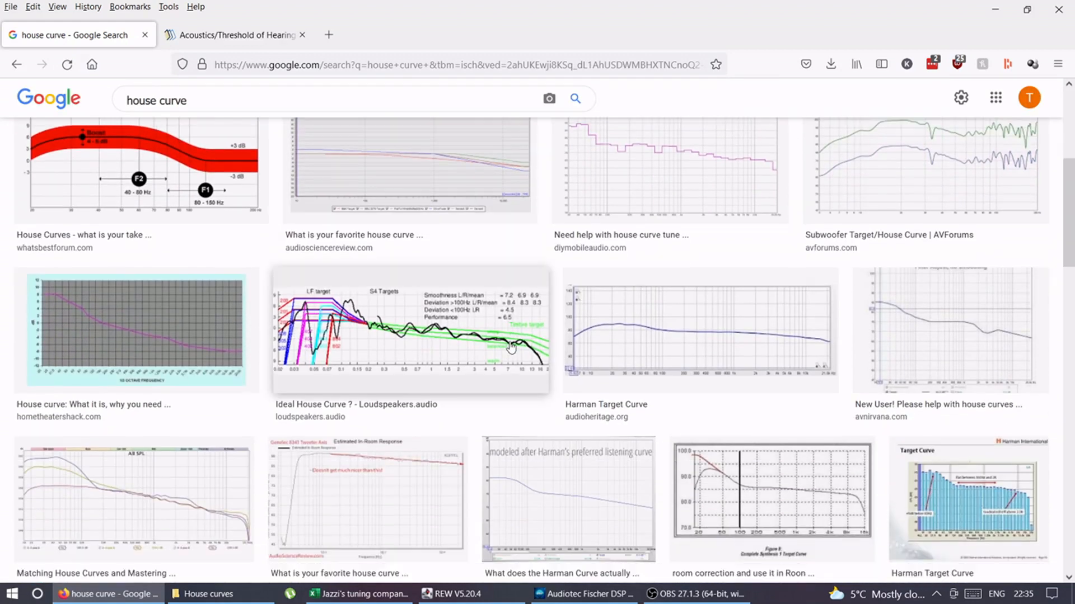
scroll(573, 339, "down", 2)
scroll(572, 339, "up", 7)
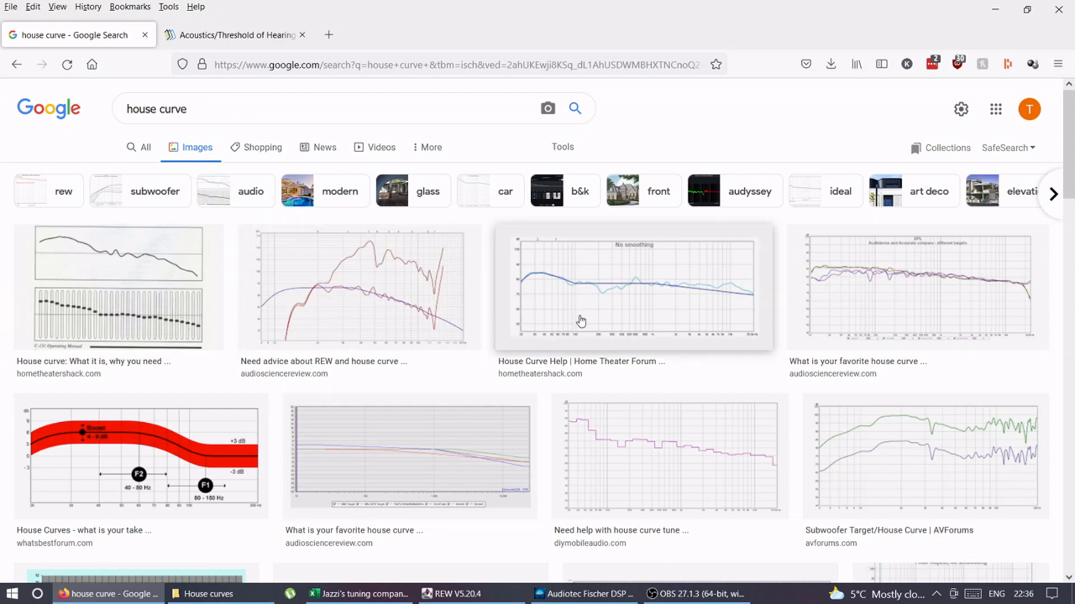
left_click(99, 272)
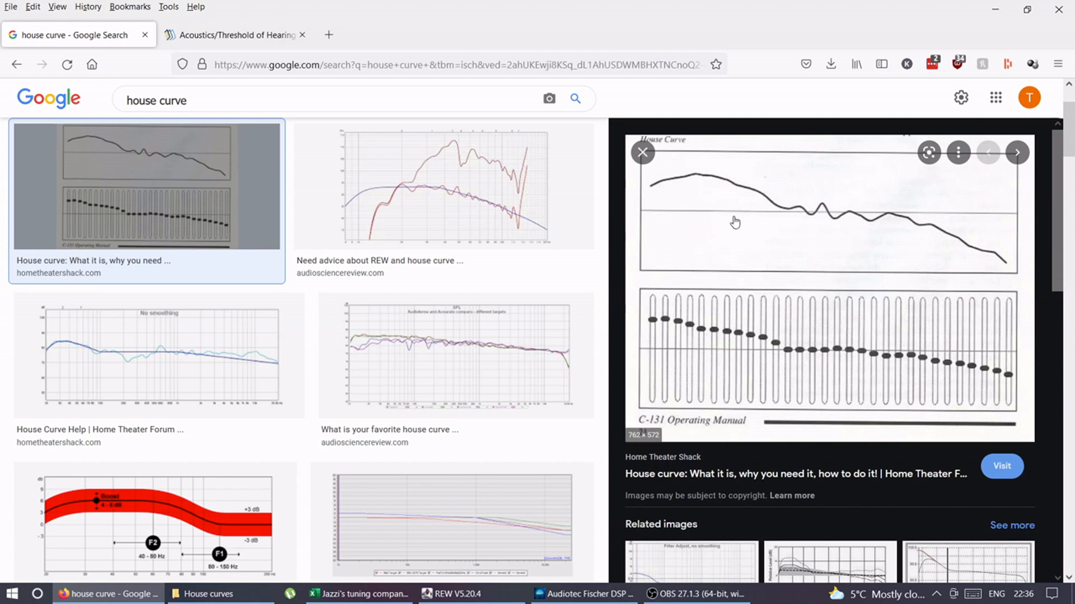
left_click(198, 375)
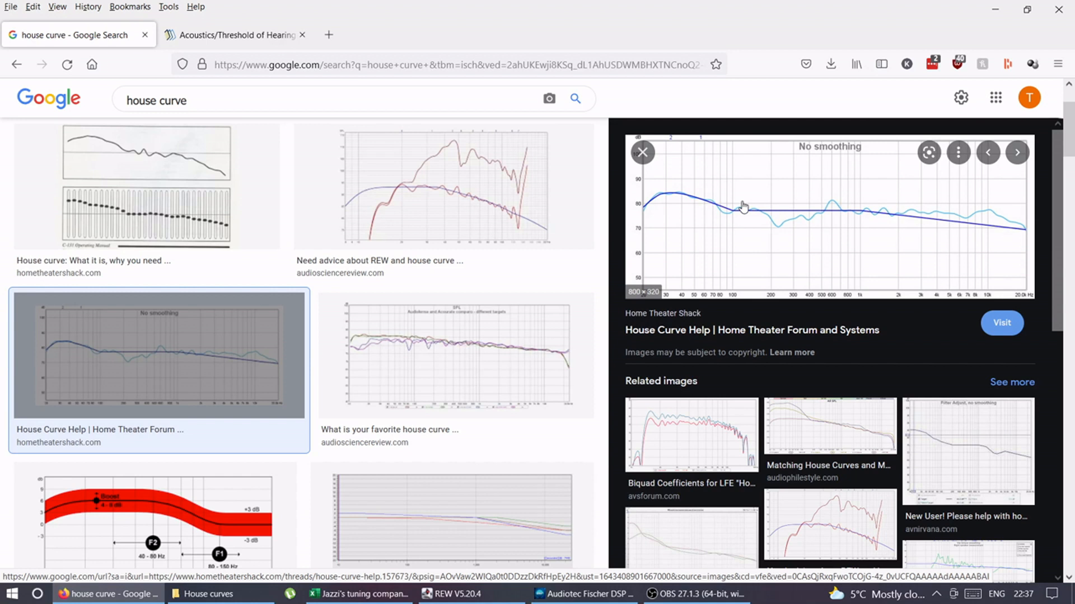
left_click(247, 37)
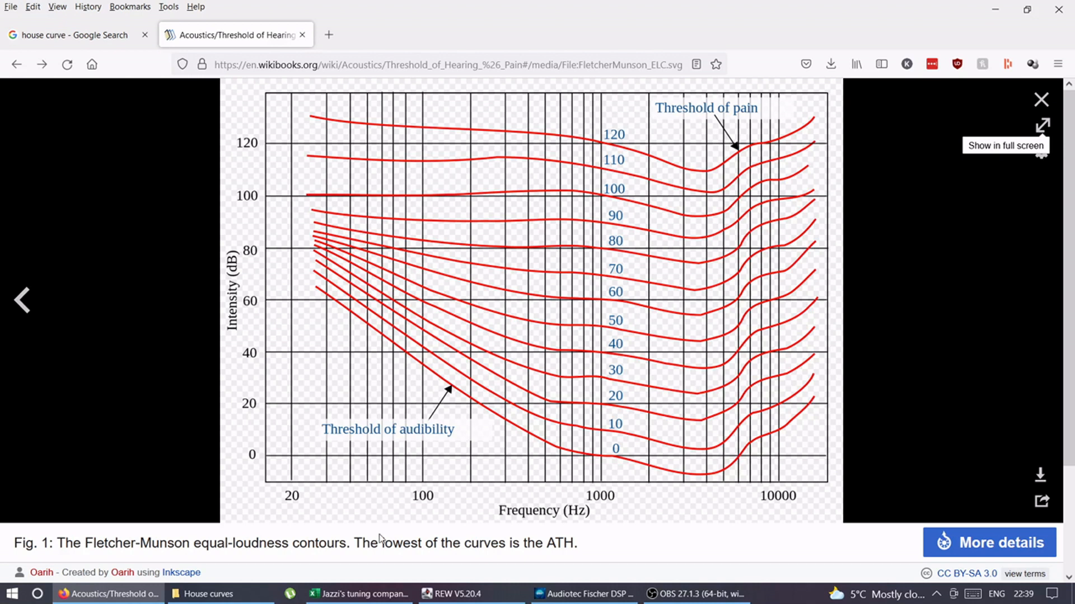
Step: Switch to the tuning companion workbook in Excel and preview the Whitledge, Half of Whitledge, JBL Andy and Jazzi house curves in turn
left_click(374, 597)
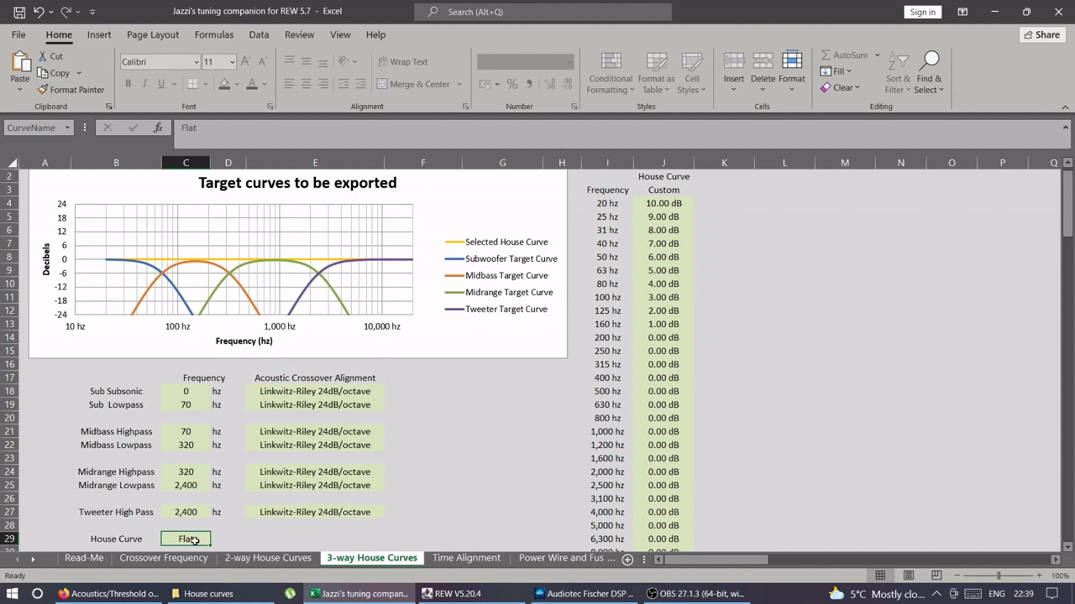
left_click(216, 539)
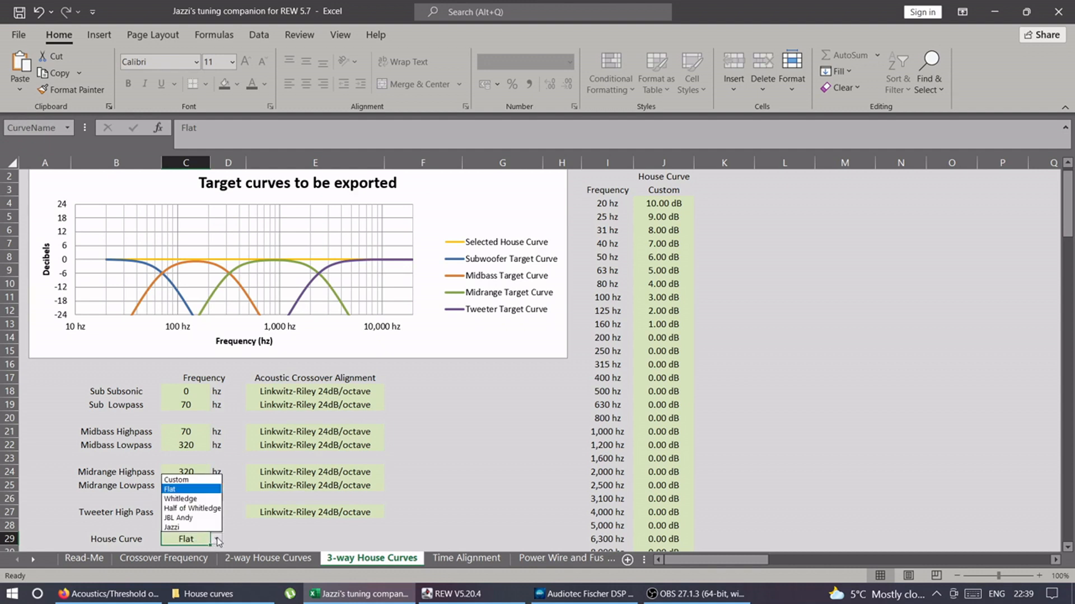
left_click(187, 499)
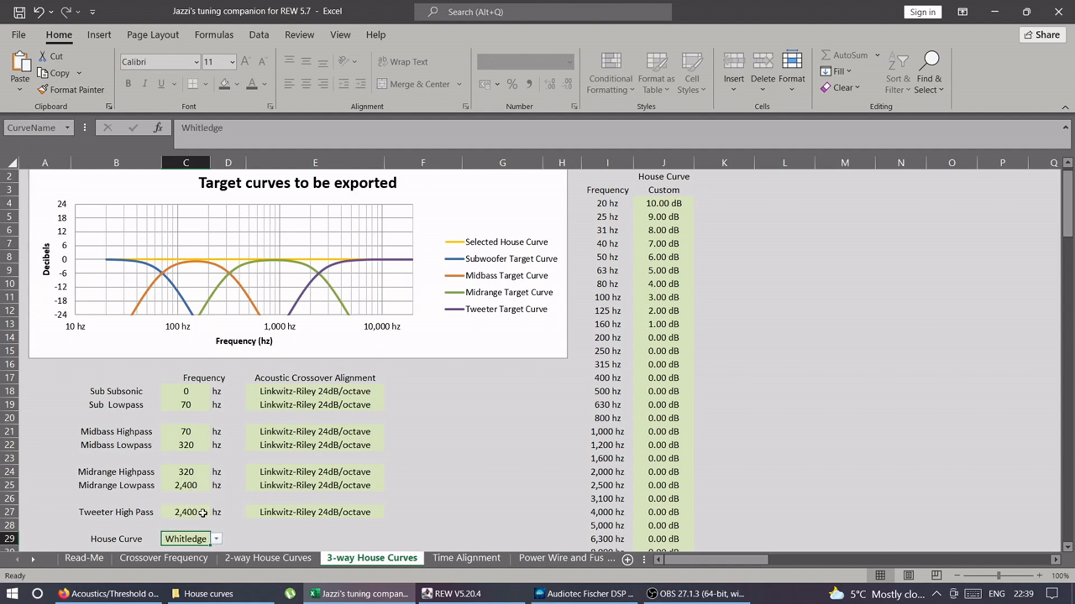
left_click(215, 539)
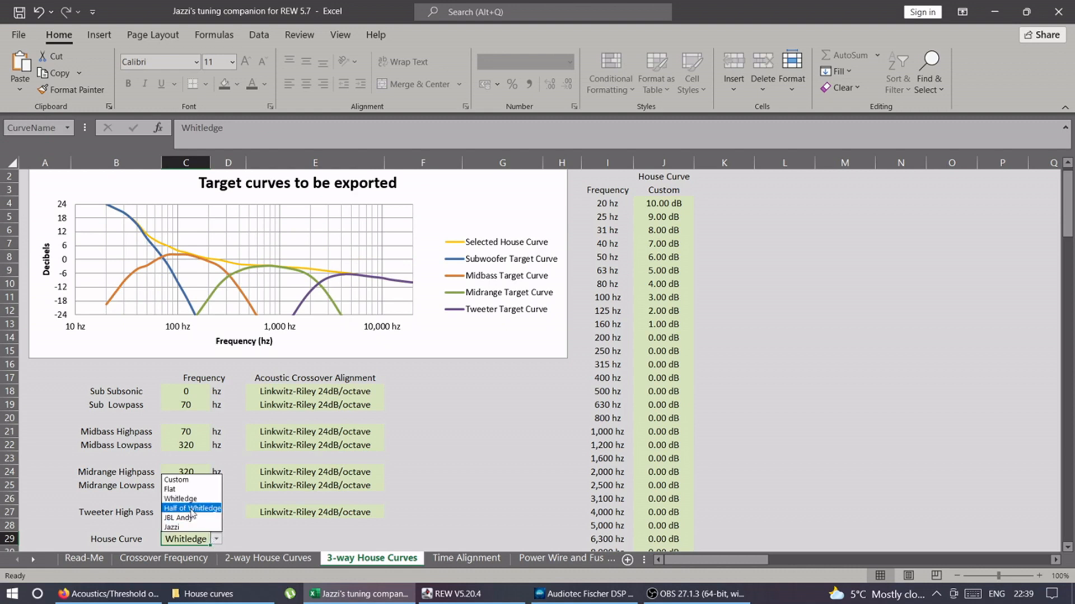
left_click(191, 508)
left_click(215, 539)
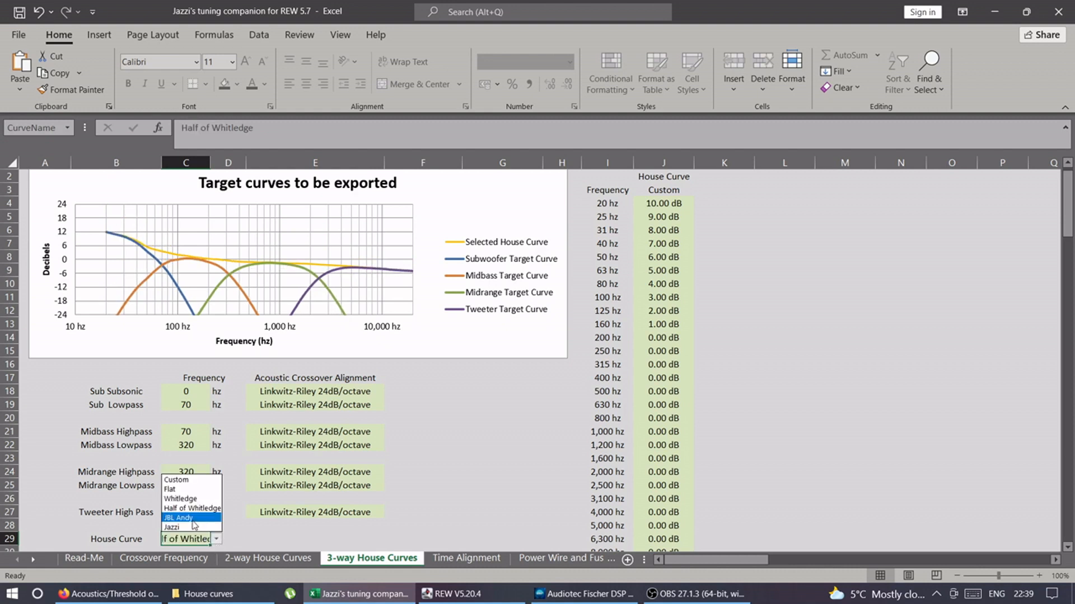
left_click(193, 519)
left_click(216, 539)
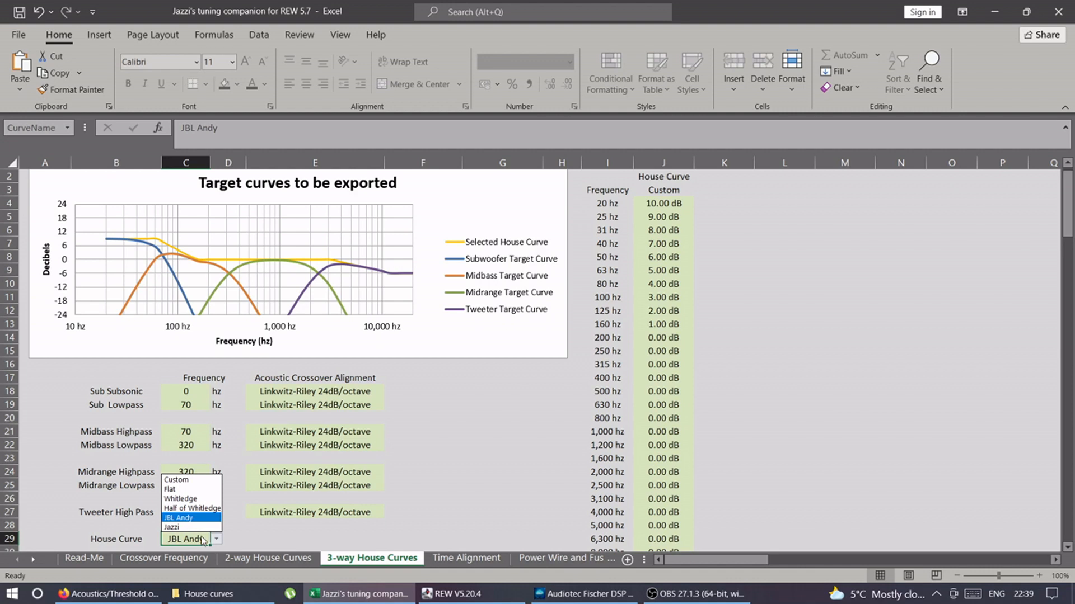
left_click(193, 527)
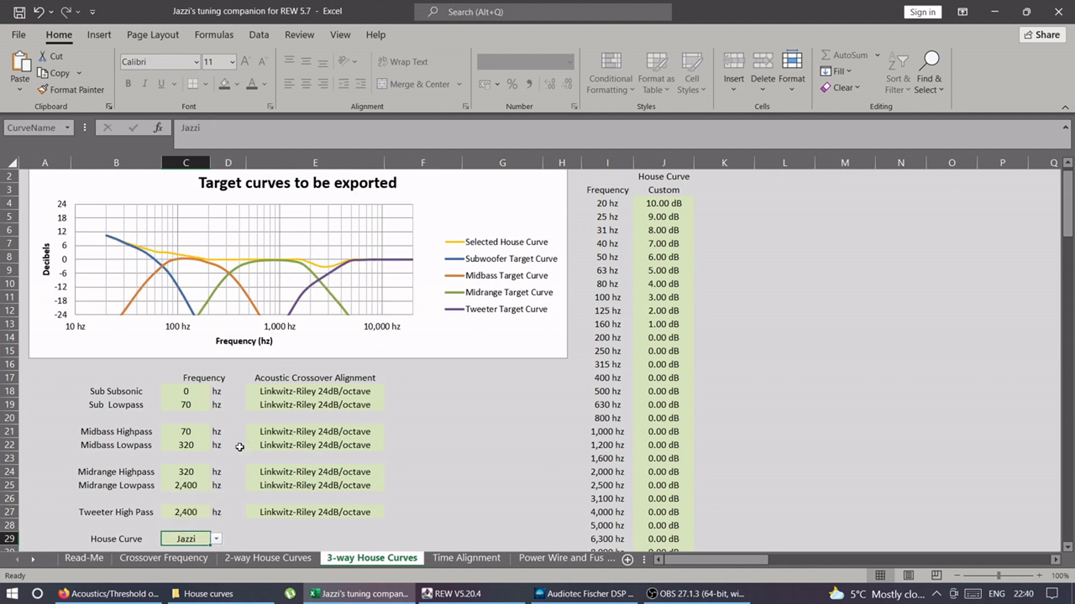
Step: Set the 3-way house curve to Custom and select its decibel values from 20 Hz to 3,100 Hz
left_click(217, 540)
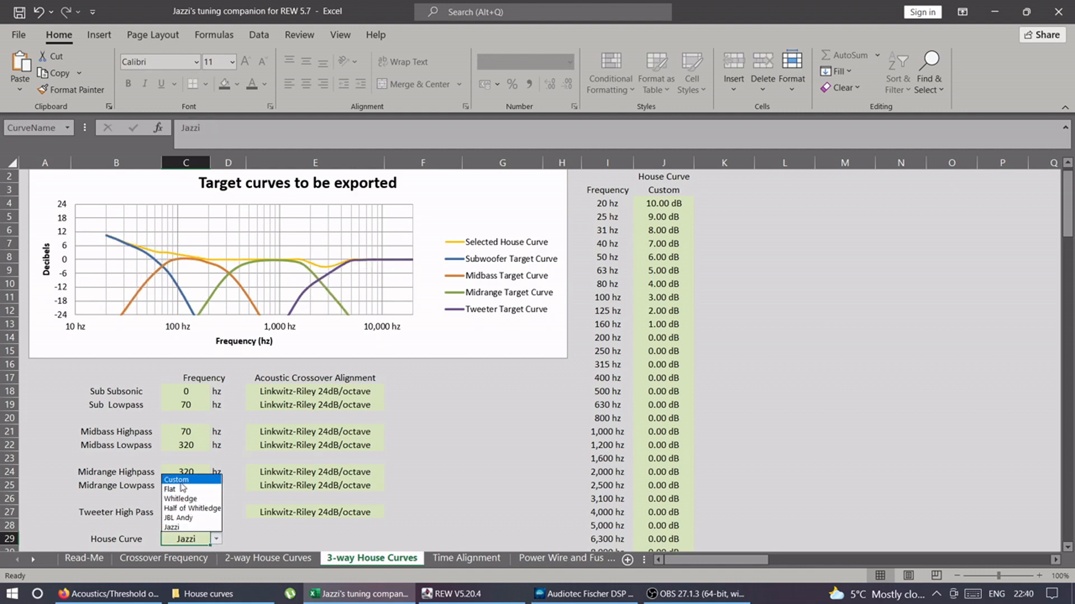
left_click(185, 483)
left_click_drag(656, 202, 635, 190)
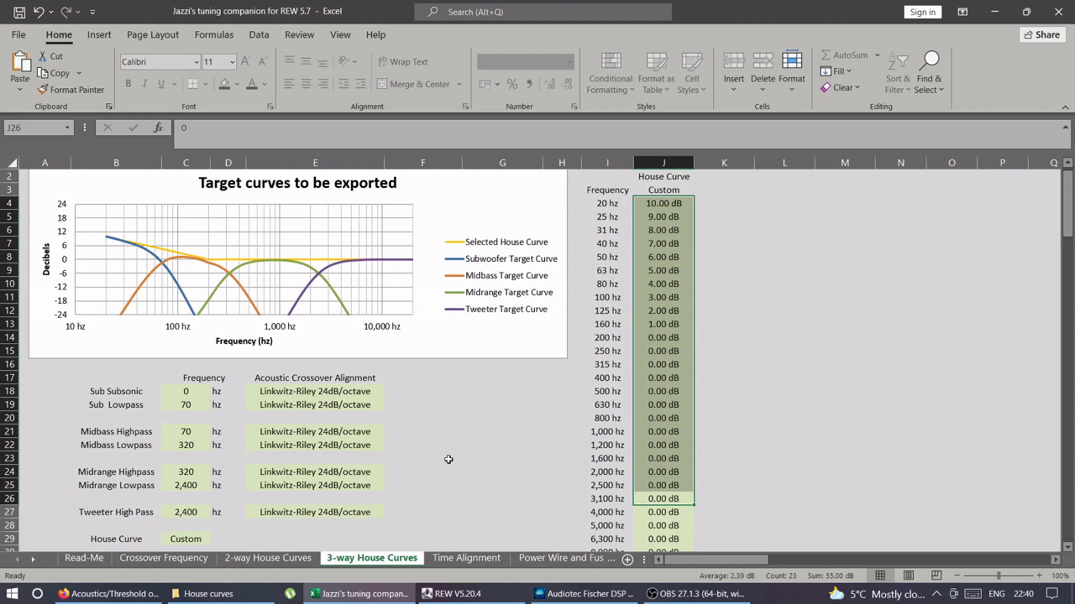
Step: Set the 3-way house curve to Half of Whitledge
mouse_move(456, 596)
left_click(196, 540)
left_click(216, 539)
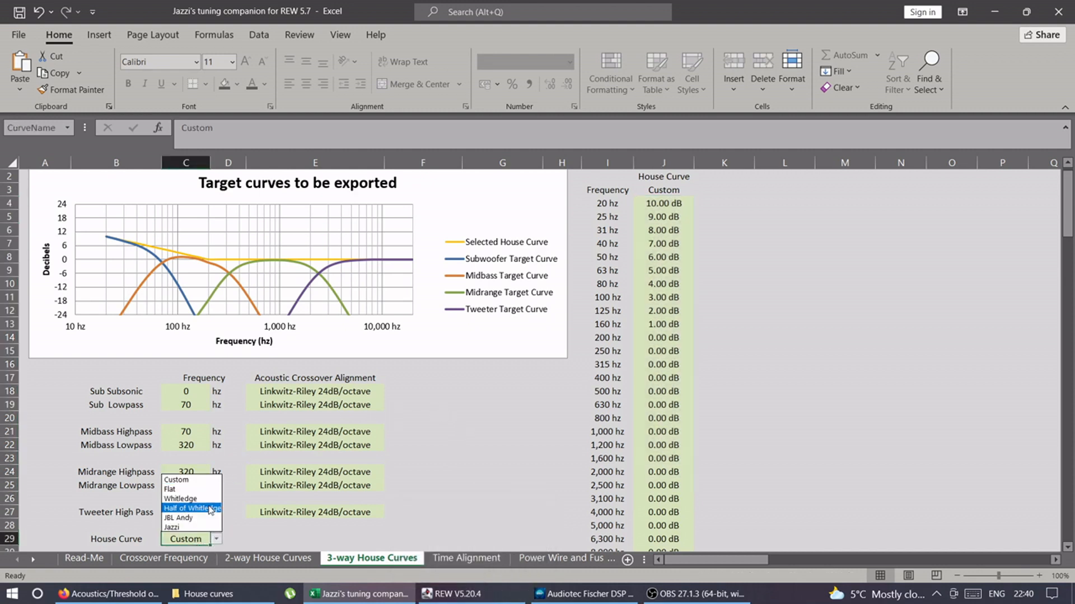
left_click(208, 509)
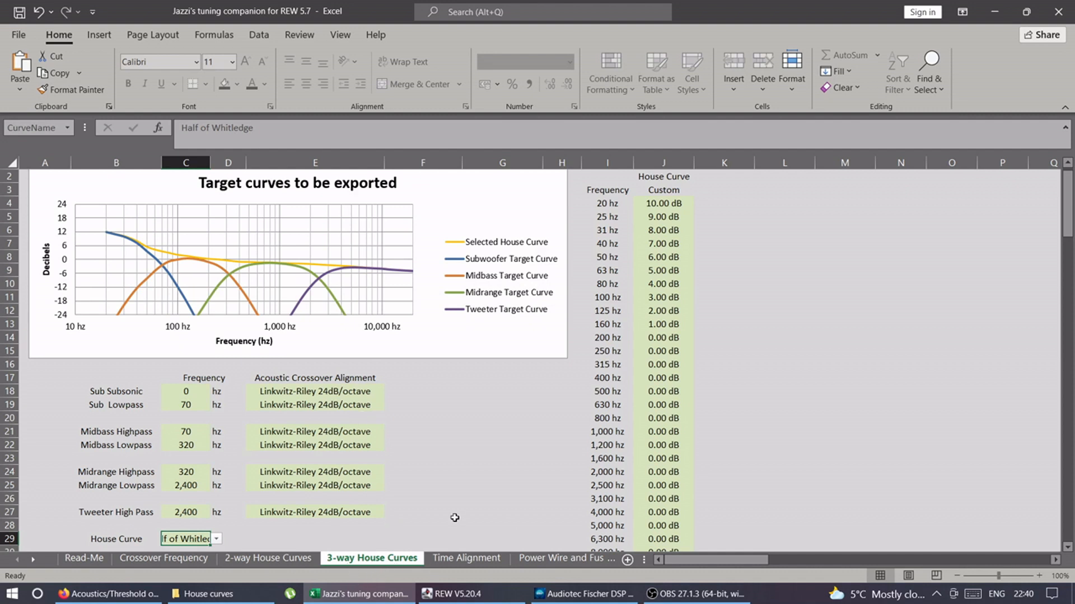
Step: Look through the 2-way House Curves, Power Wire and Fuses and Time Alignment sheets, and return to 3-way House Curves
left_click(257, 562)
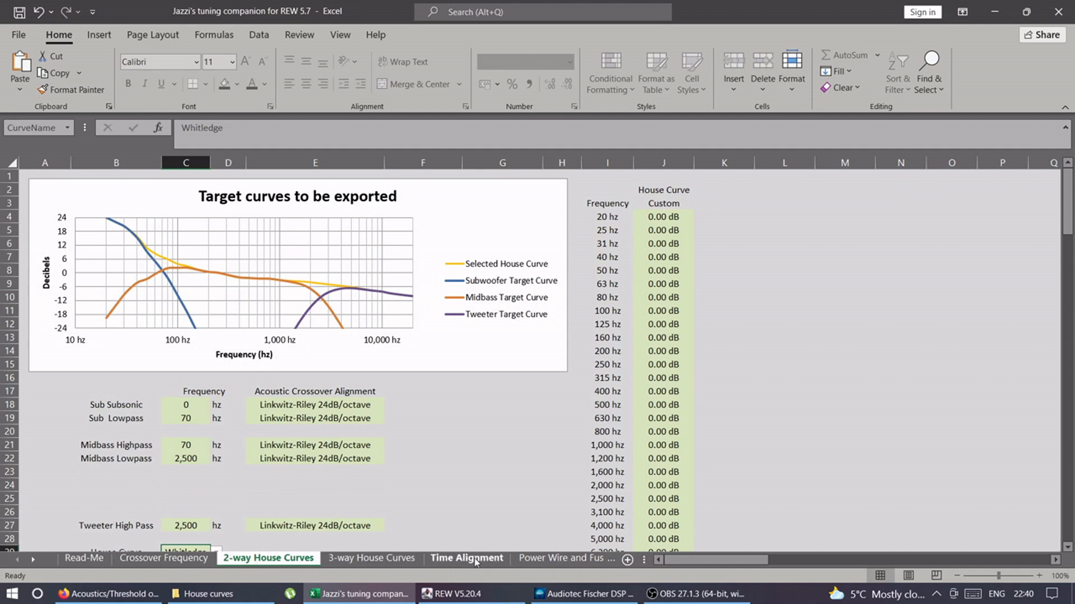
left_click(535, 559)
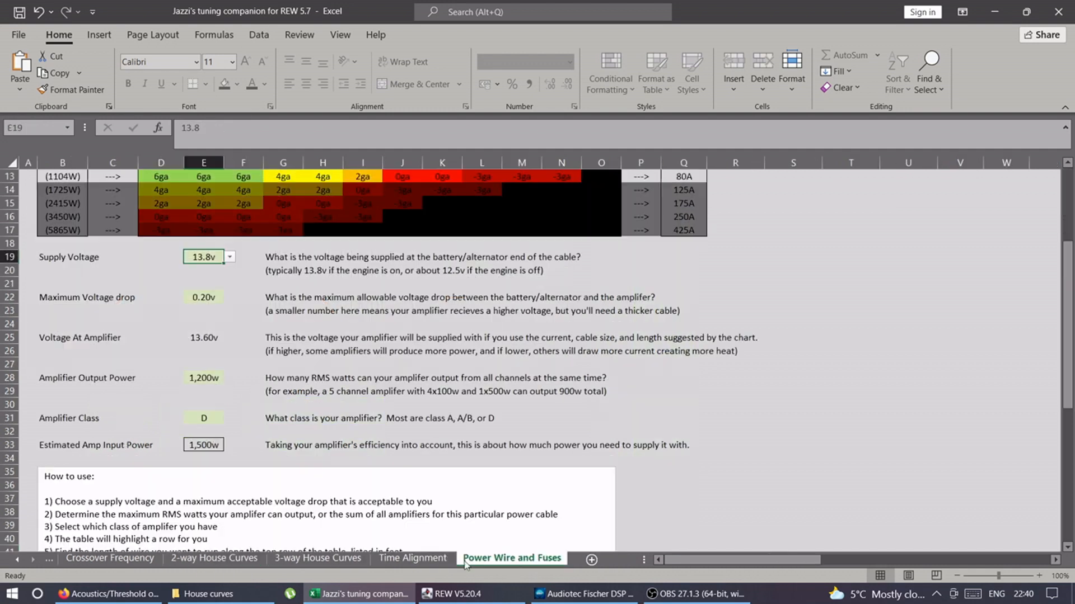
left_click(417, 560)
left_click(322, 560)
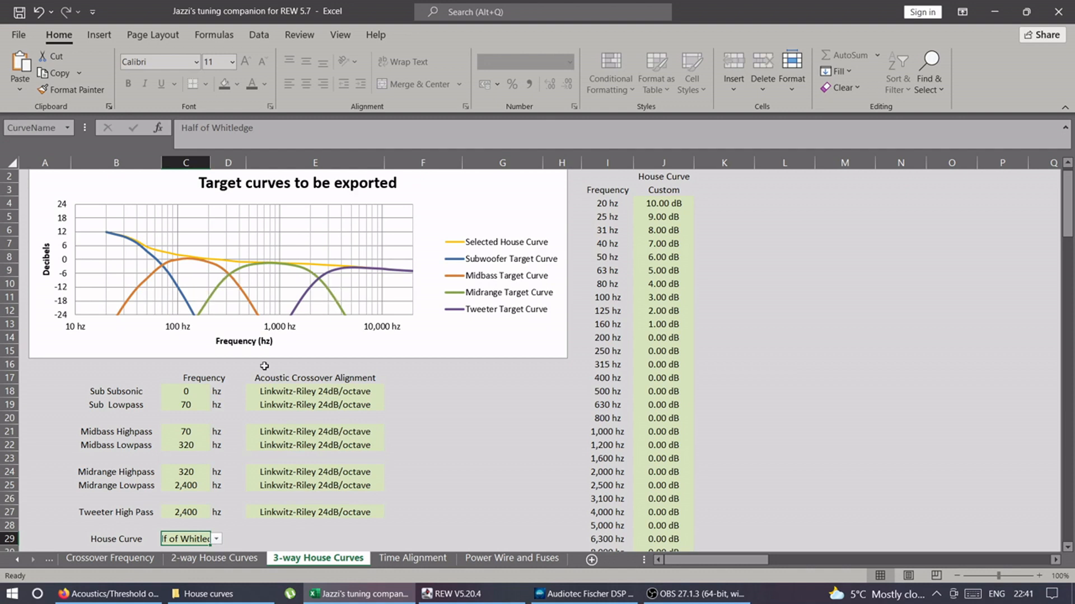
Step: Check the crossover frequencies entered for the sub lowpass, midbass lowpass and midrange lowpass
left_click(190, 409)
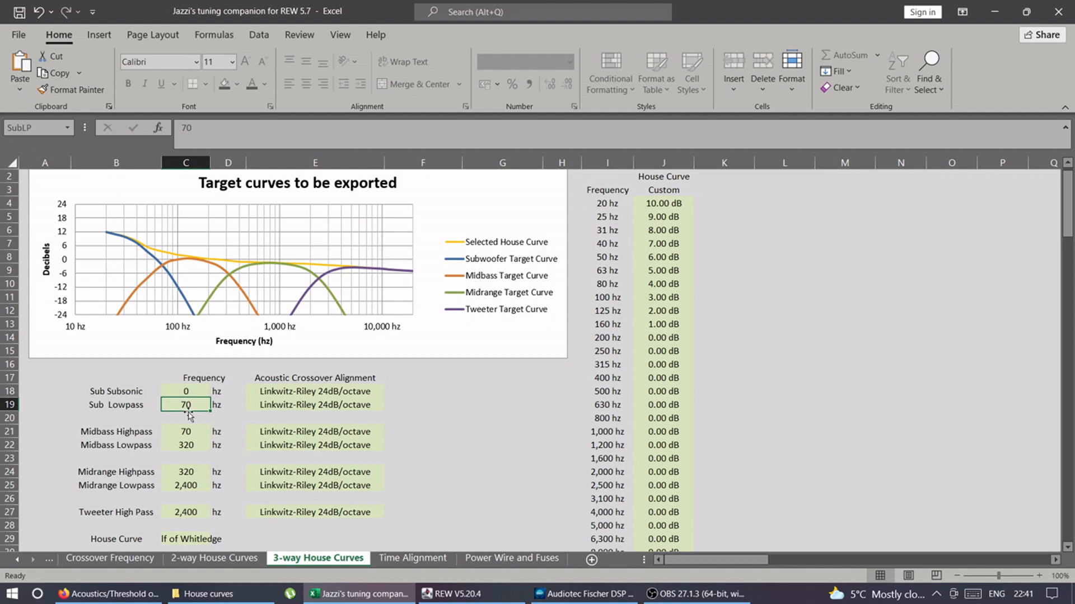
left_click(182, 446)
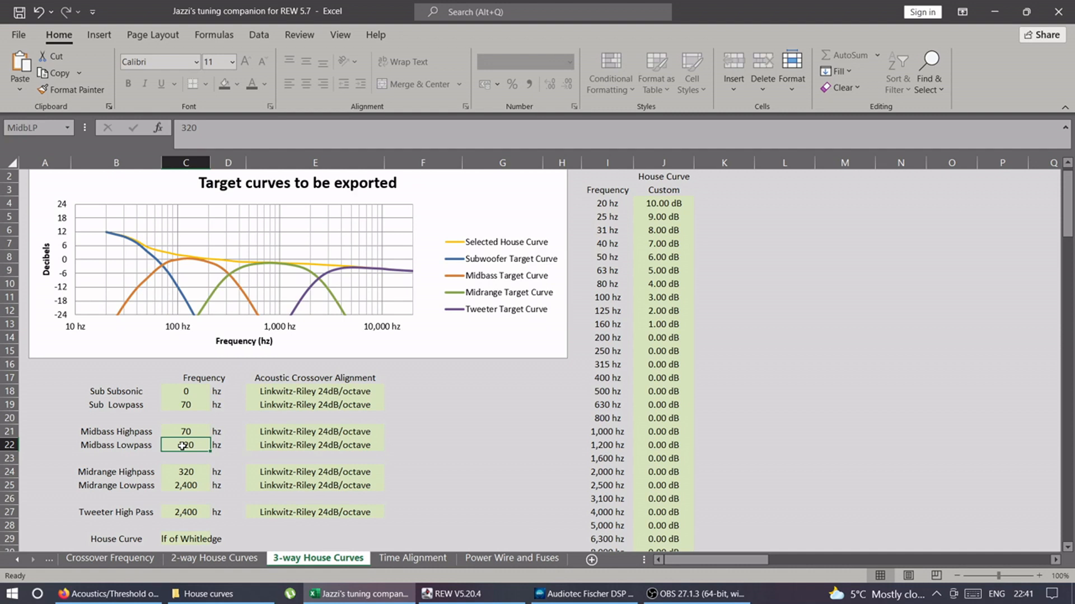
left_click(189, 487)
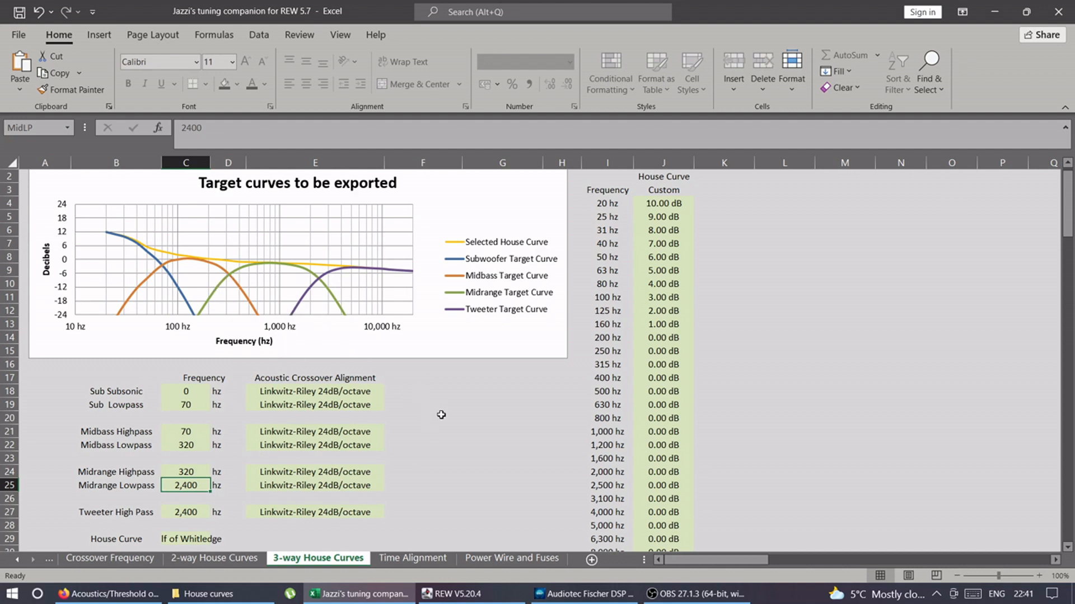
scroll(441, 414, "down", 2)
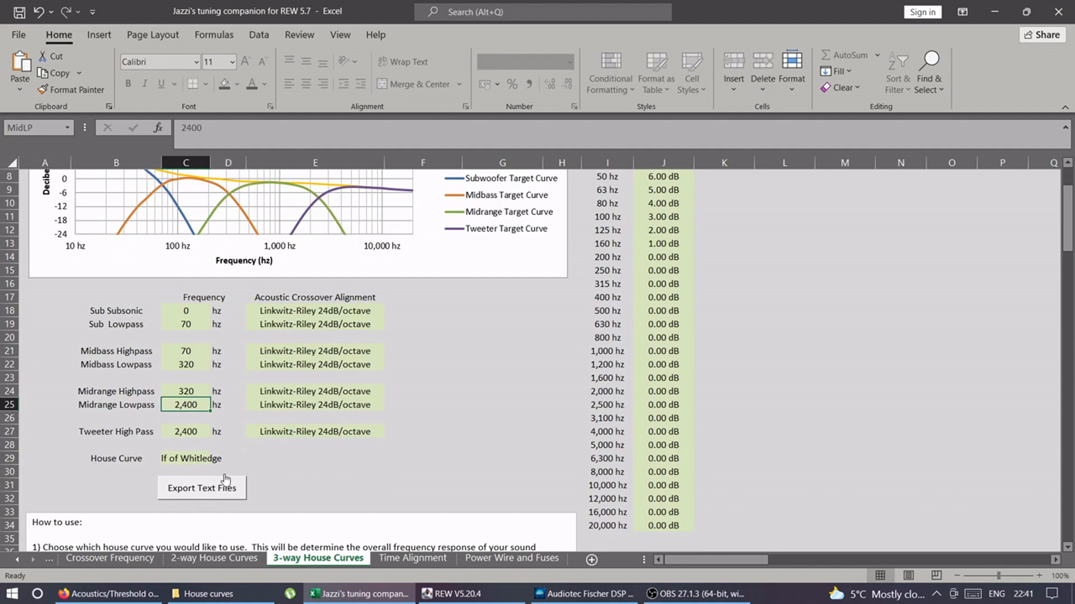
left_click(199, 489)
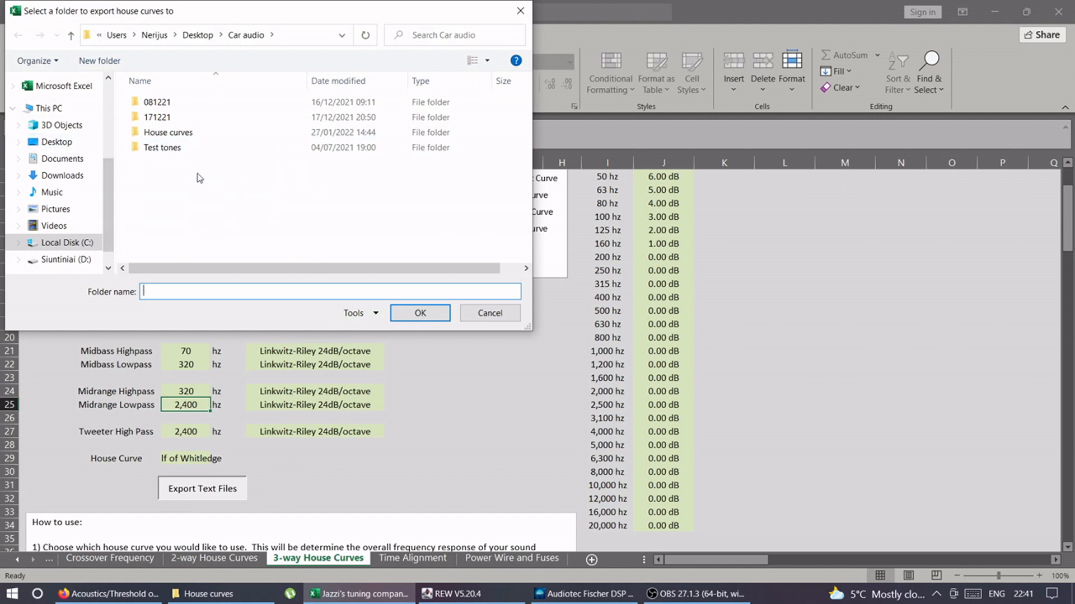
double_click(176, 134)
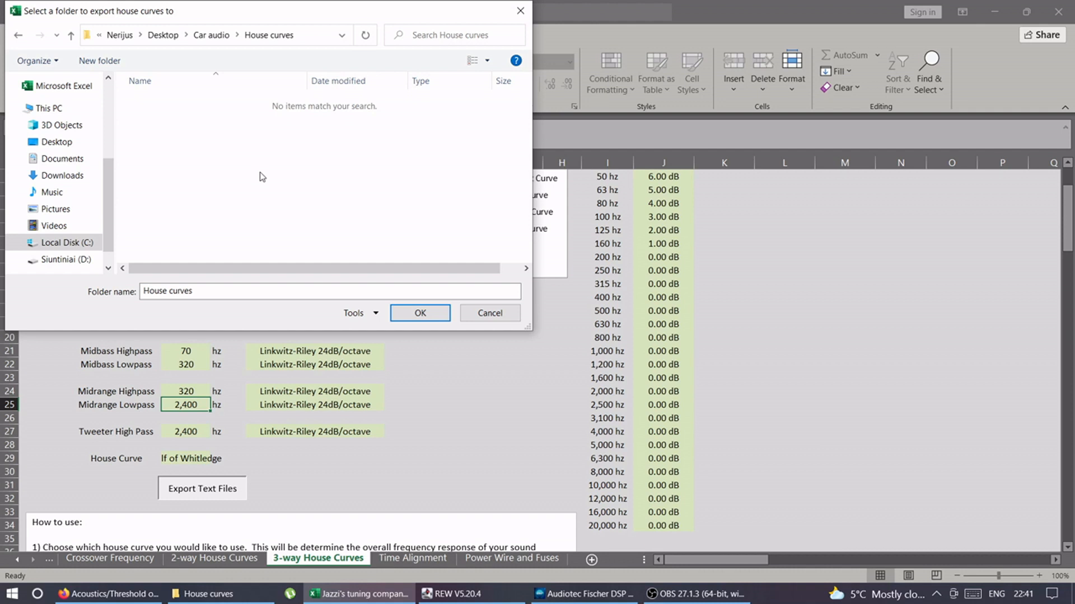
left_click(488, 312)
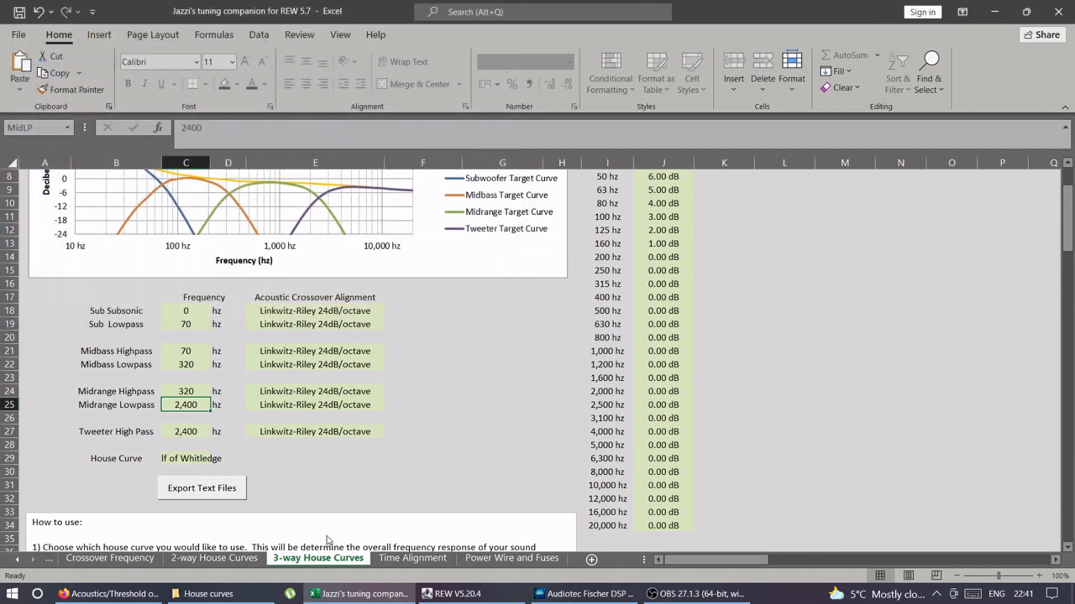
Step: Look over the exported target curve text files in the House curves folder, then switch to REW
left_click(208, 594)
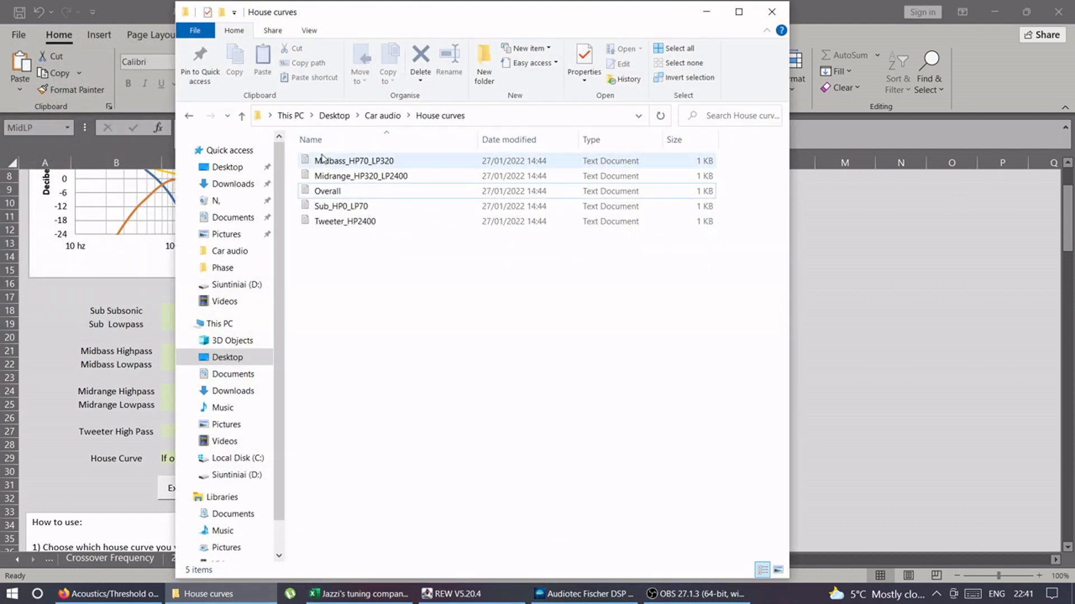
left_click(329, 192)
left_click(330, 208)
left_click(334, 222)
left_click(356, 261)
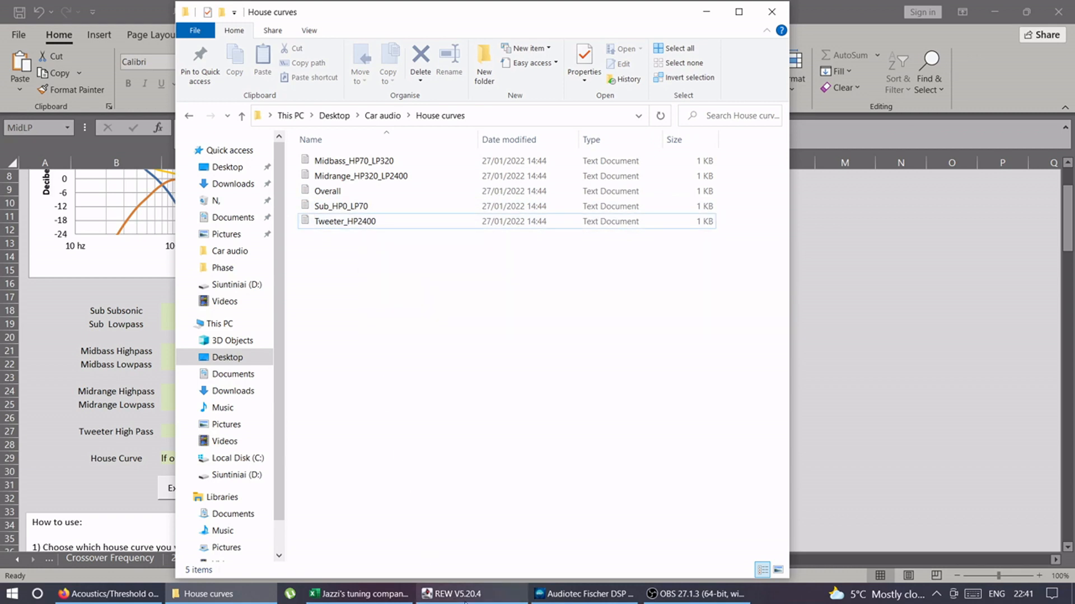
left_click(465, 594)
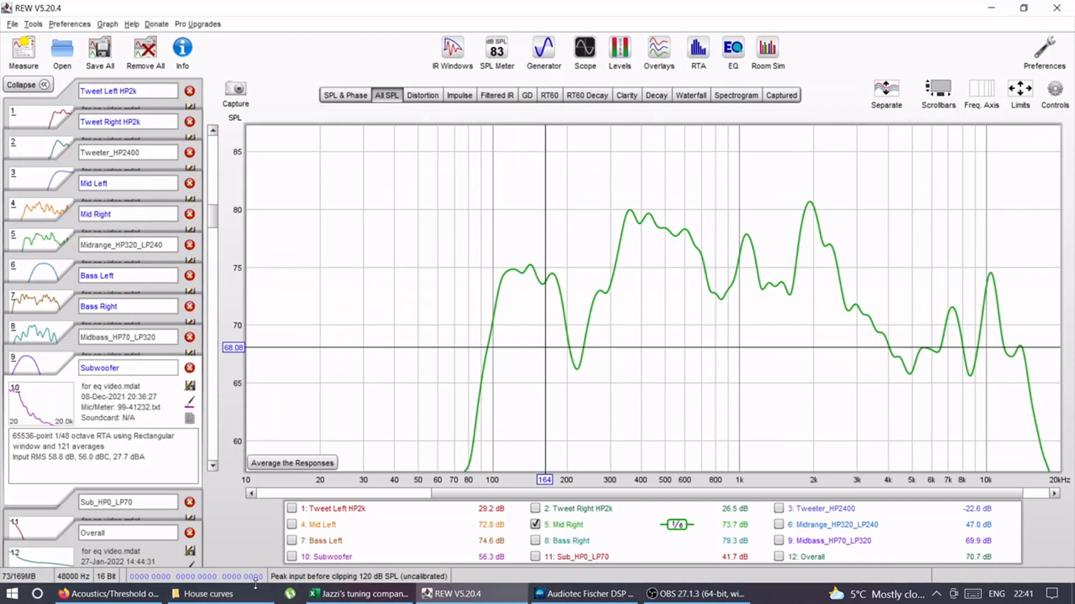
left_click(244, 596)
left_click_drag(398, 273, 385, 208)
left_click(390, 279)
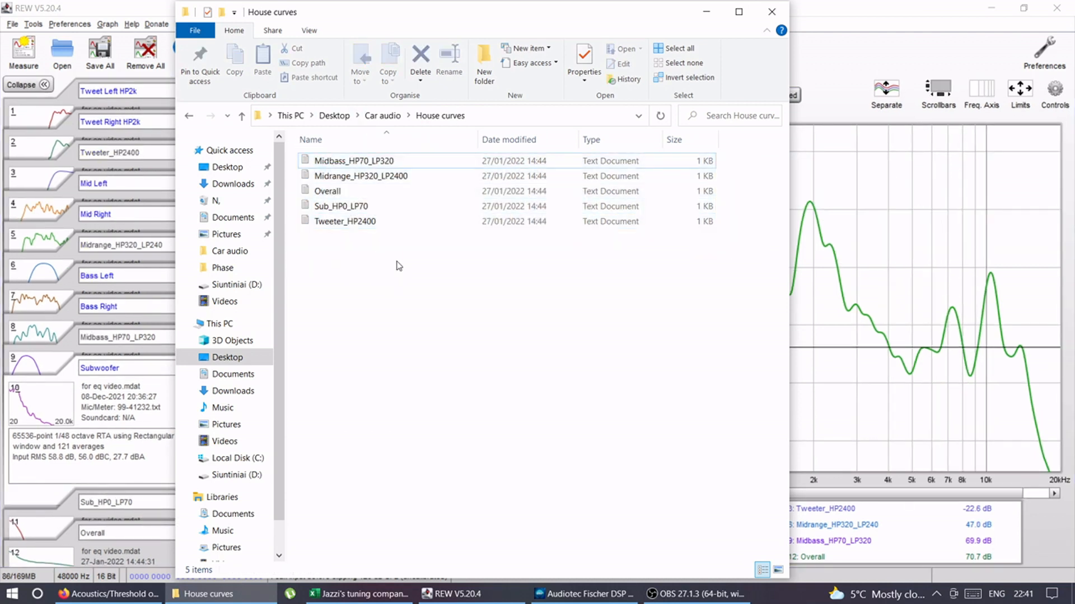
left_click(706, 11)
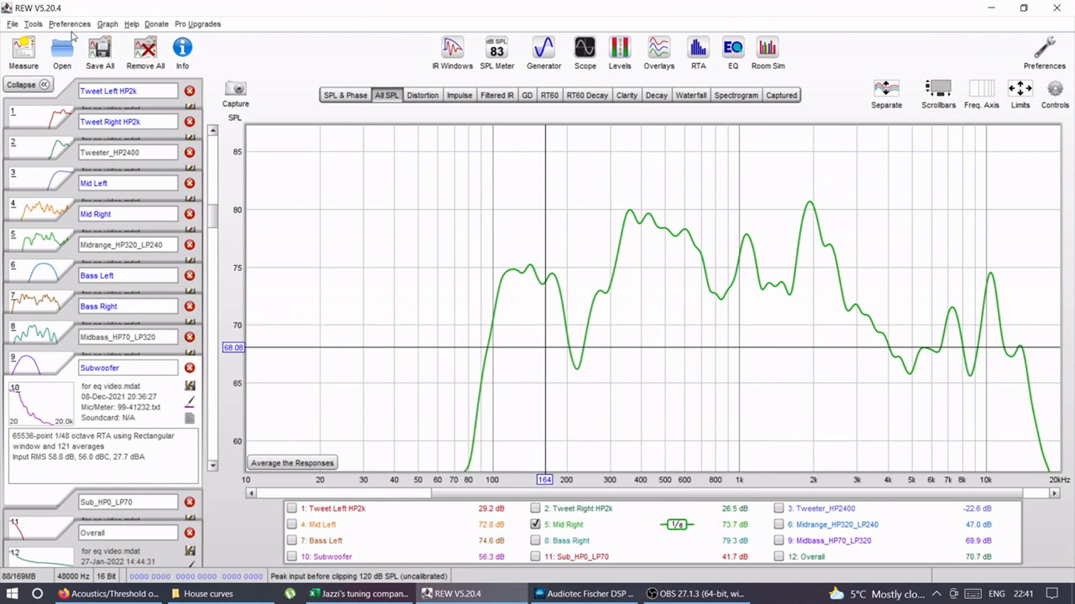
Step: Preview the target curve text files available for frequency response import in the House curves folder, and leave without importing any
left_click(12, 24)
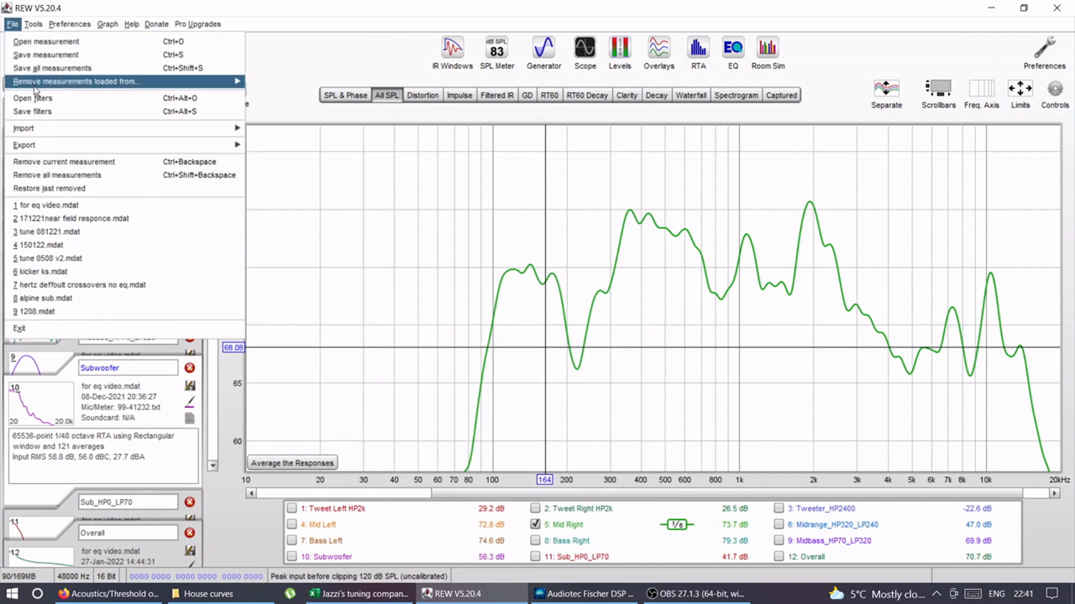
mouse_move(72, 129)
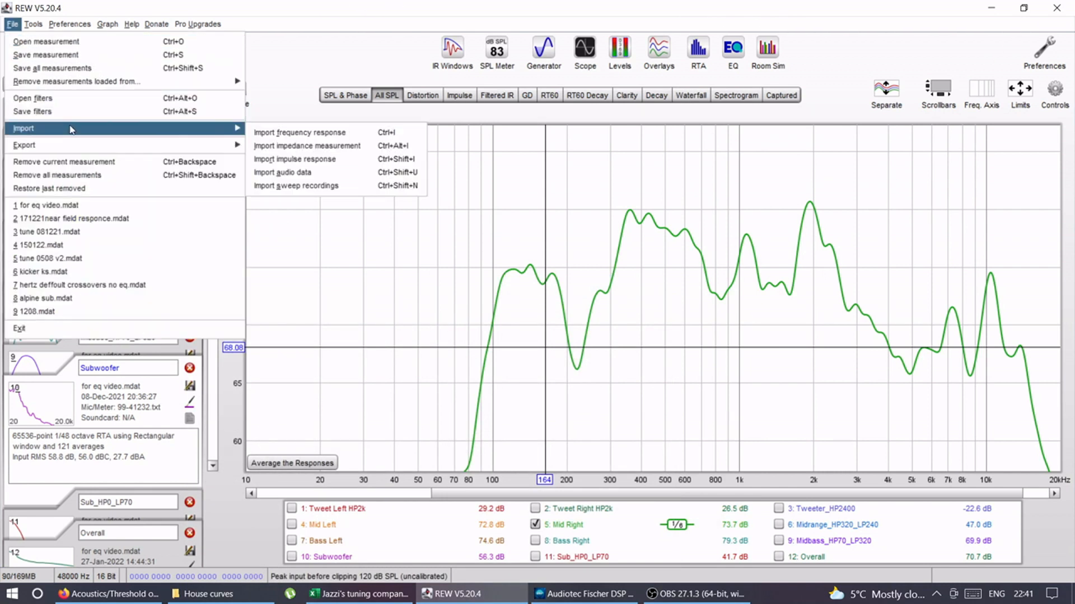
left_click(297, 139)
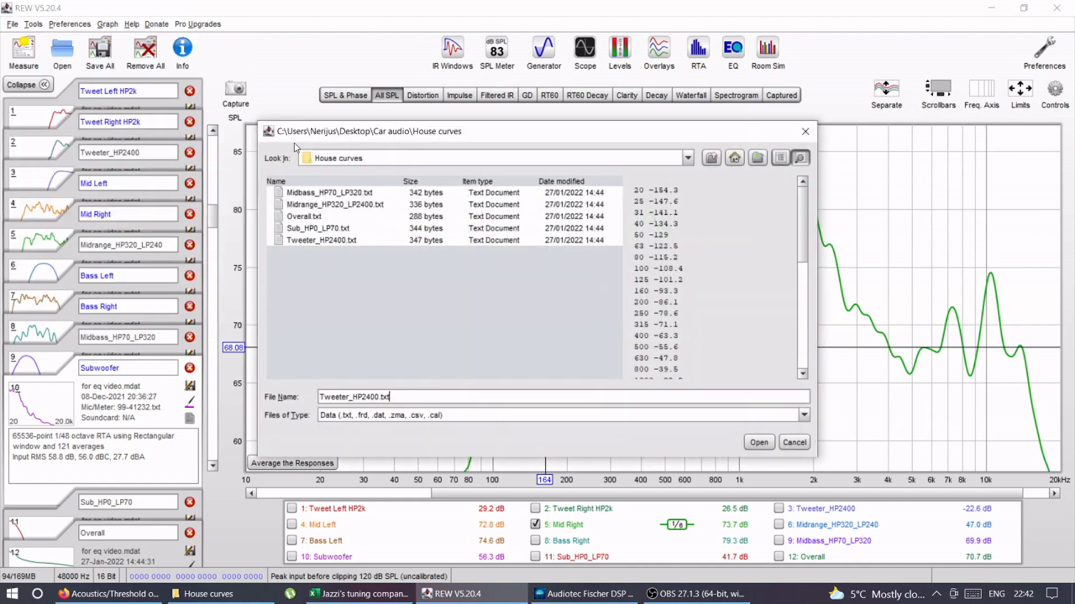
left_click(317, 204)
left_click(315, 193)
left_click(314, 205)
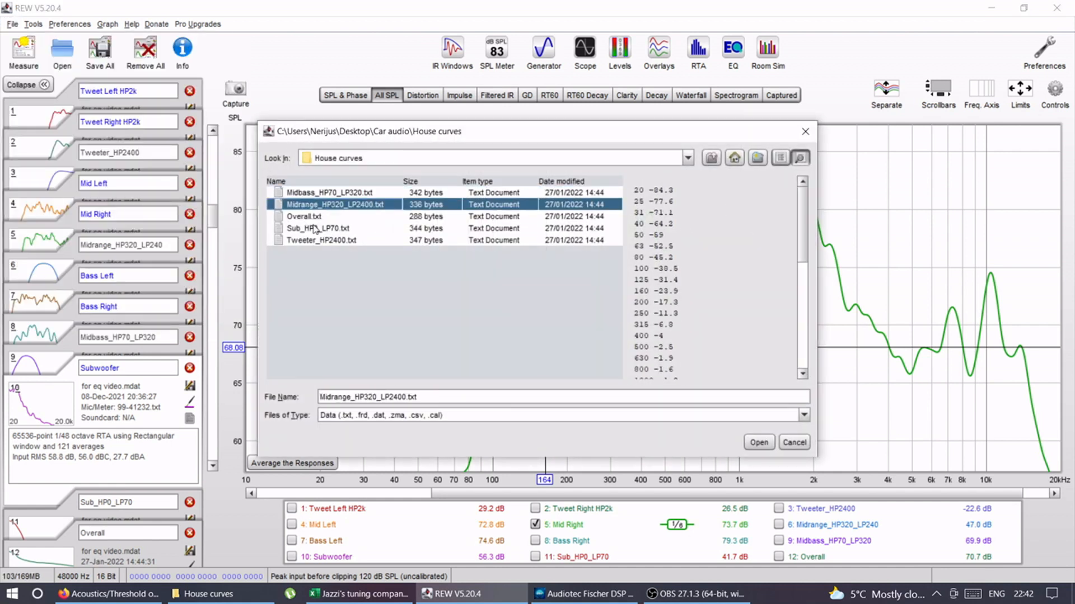
left_click(314, 240)
left_click(331, 228)
left_click(334, 205)
left_click(805, 132)
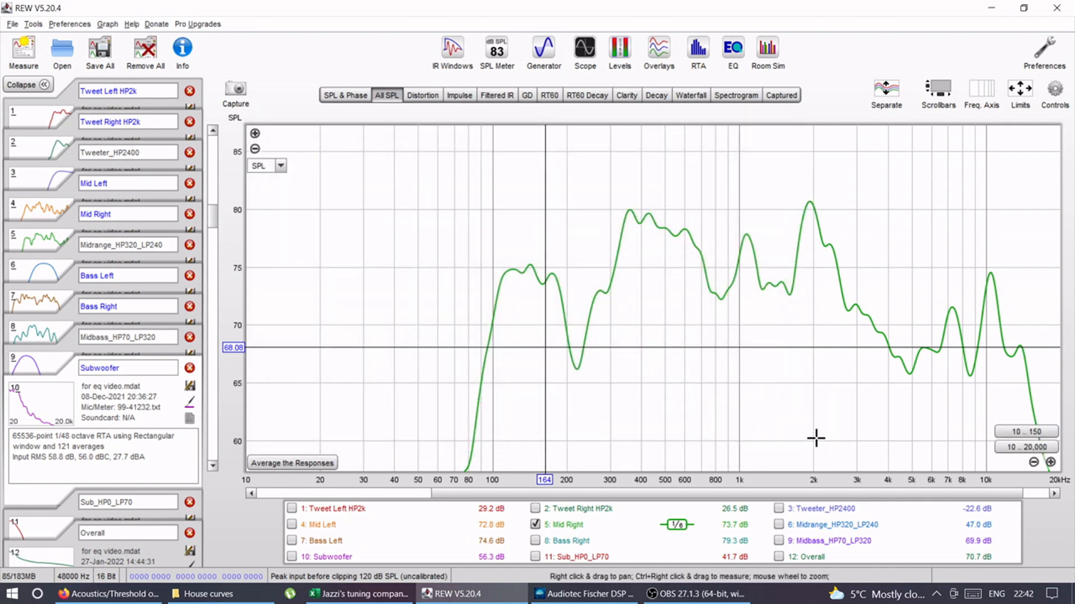
Step: Clear all traces from the All SPL graph and show the Overall, Midbass_HP70_LP320, Midrange_HP320_LP240 and Tweeter_HP2400 target curves
right_click(704, 548)
left_click(721, 553)
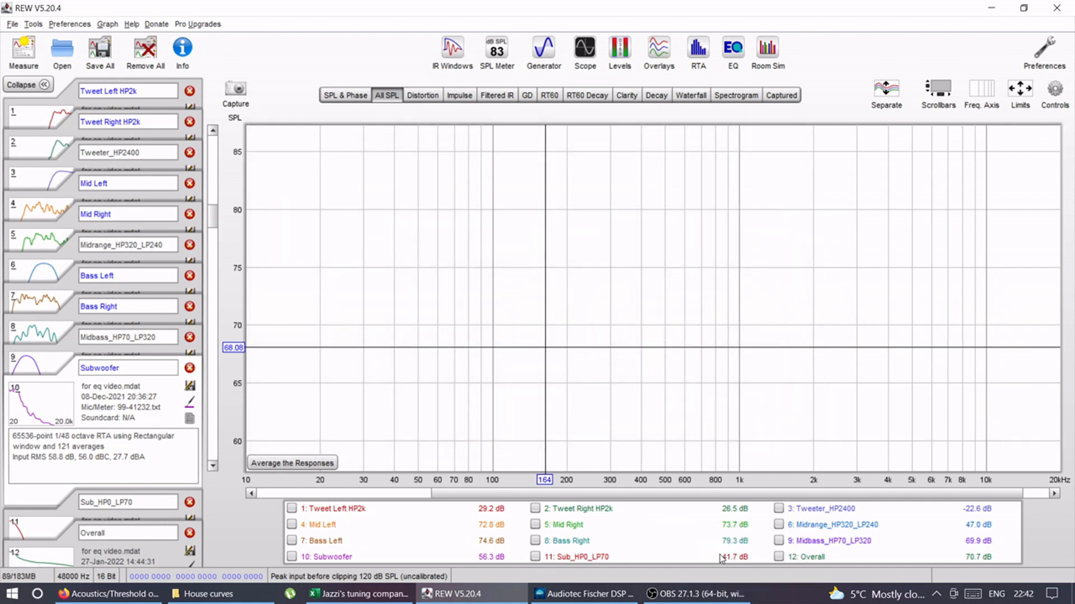
left_click(778, 556)
left_click(779, 541)
left_click(778, 525)
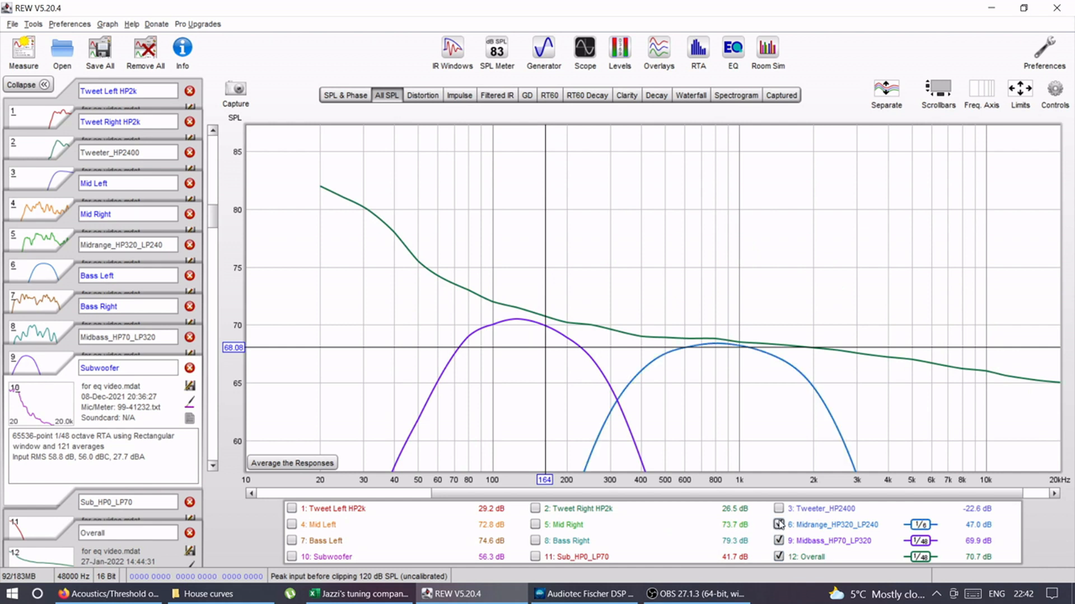
left_click(779, 509)
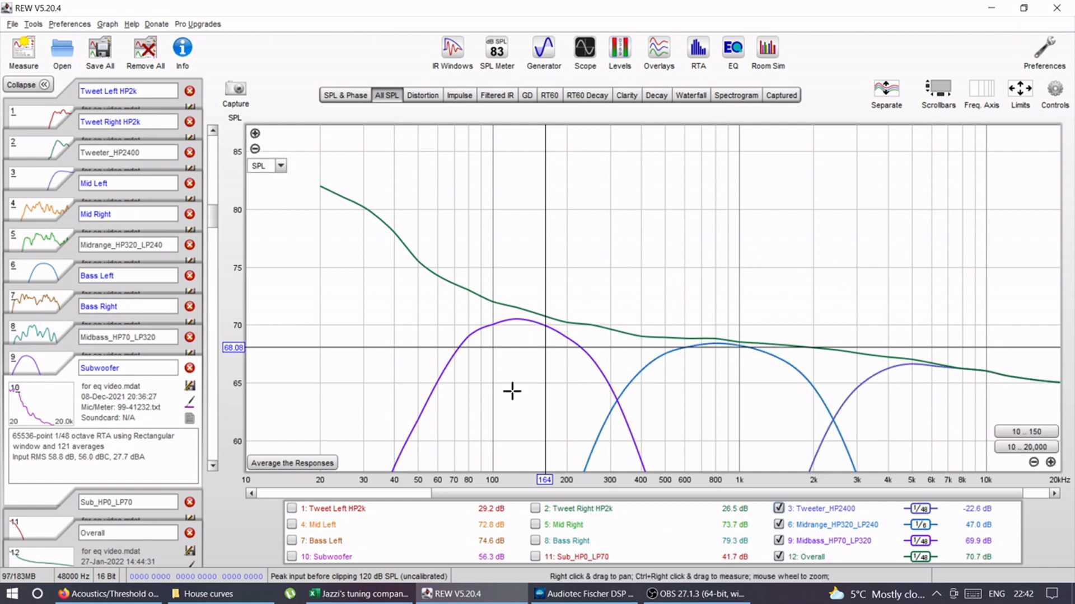
Step: Check the target curve chart in the Excel tuning companion, return to REW and add the Sub_HP0_LP70 curve to the graph
left_click(358, 602)
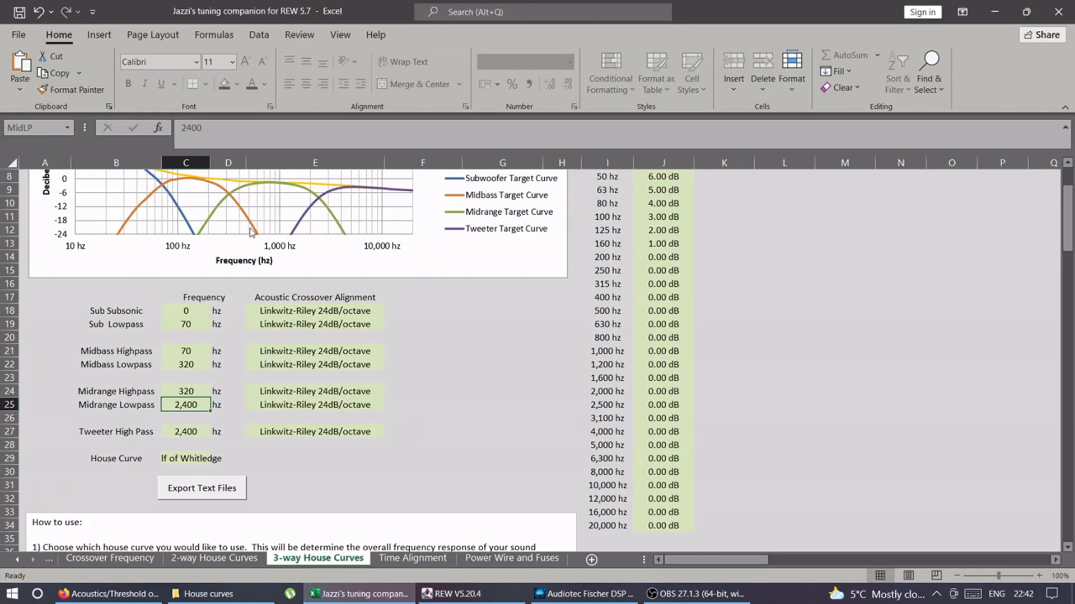
left_click(997, 12)
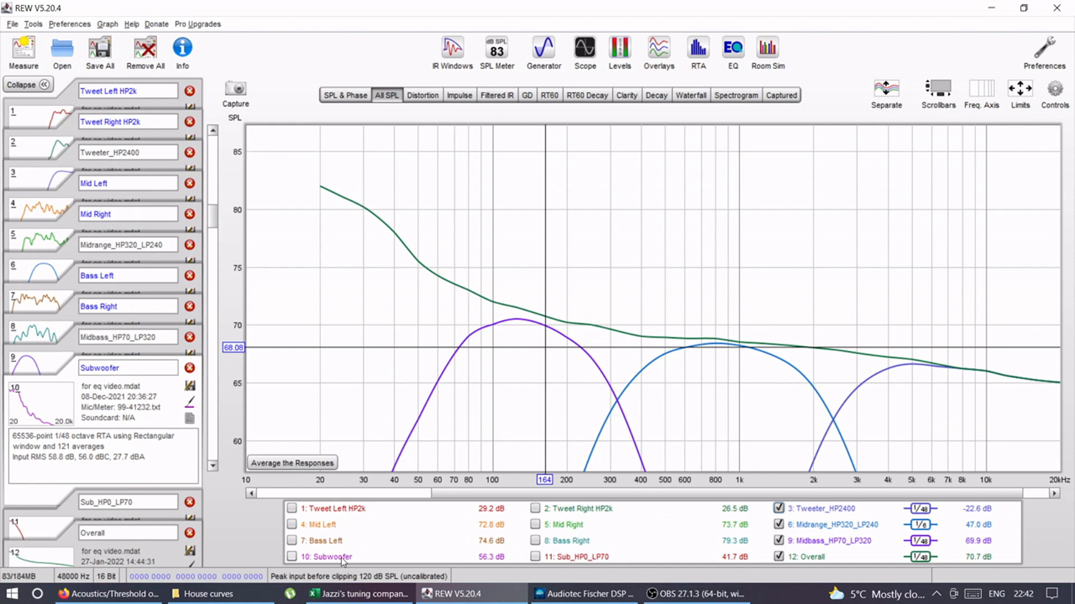
left_click(535, 558)
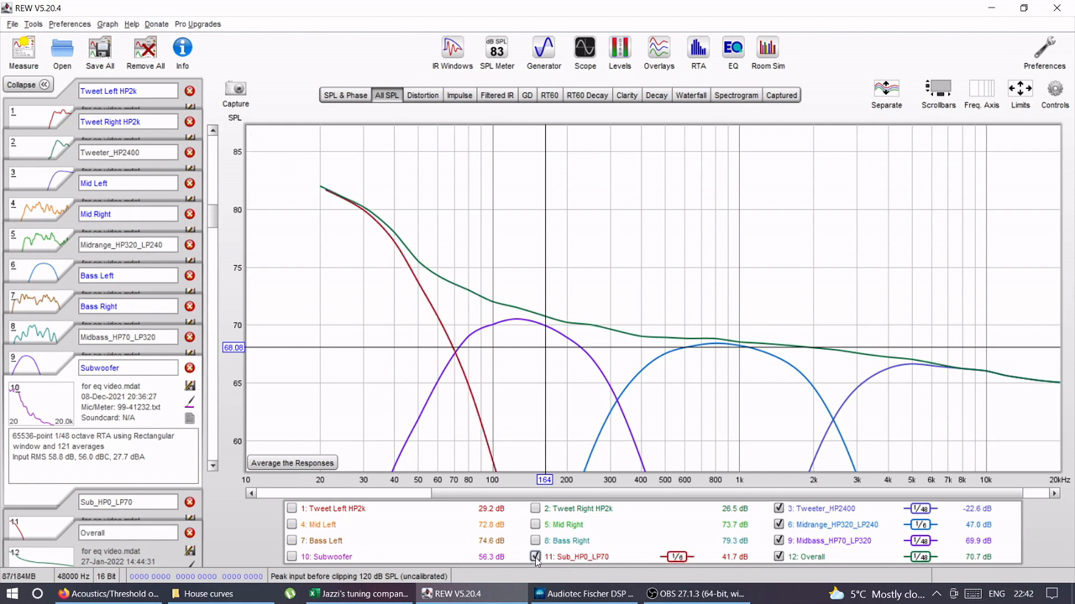
left_click_drag(802, 497, 825, 497)
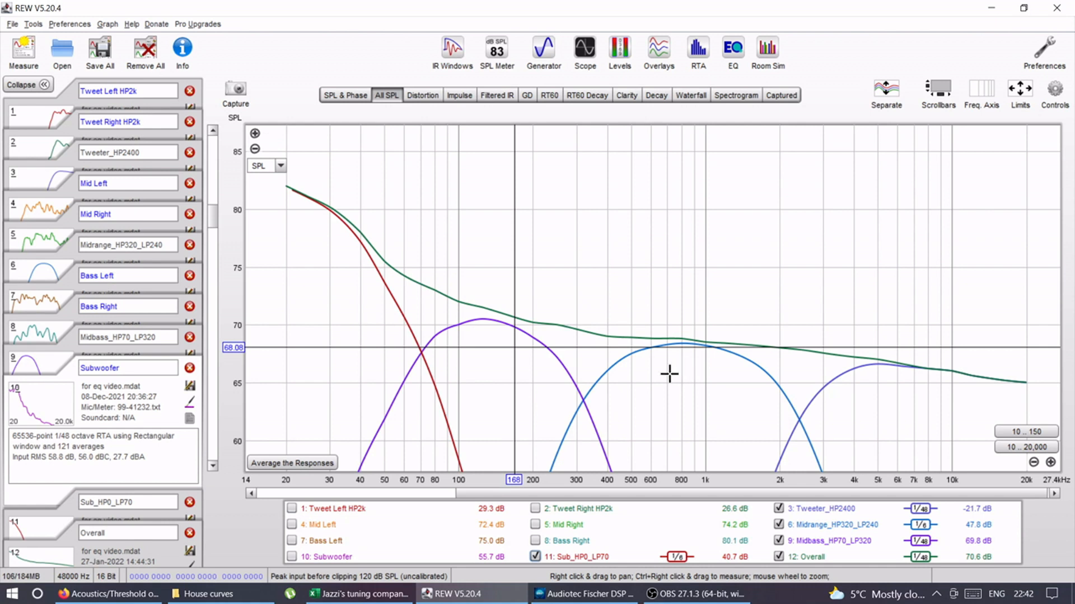
Step: Clear the graph and show only the Midrange_HP320_LP240 target with the Mid Right and Mid Left measurements
right_click(715, 532)
left_click(719, 549)
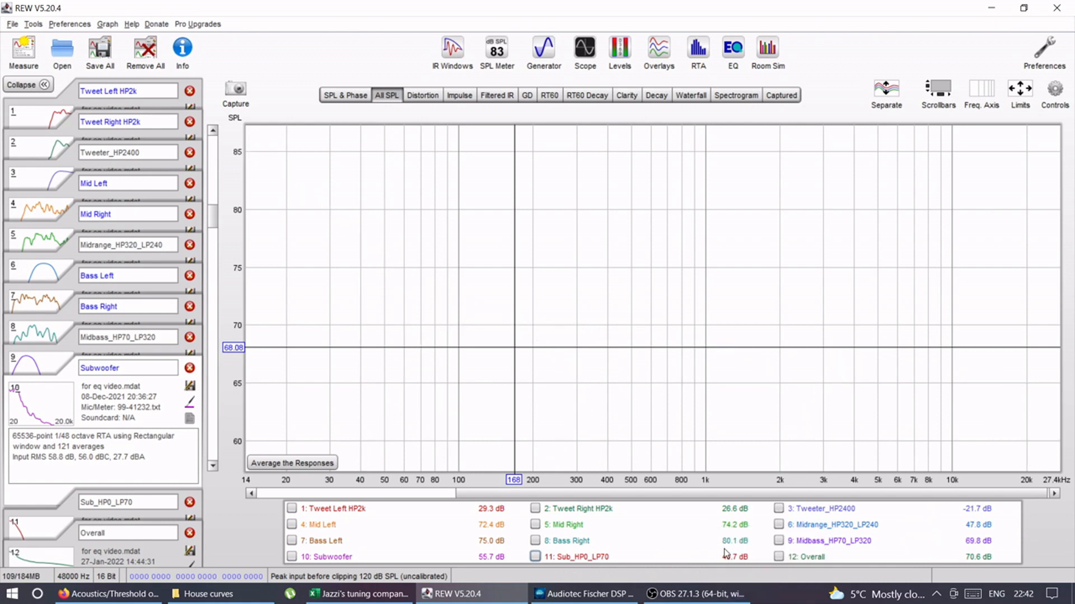
left_click(779, 524)
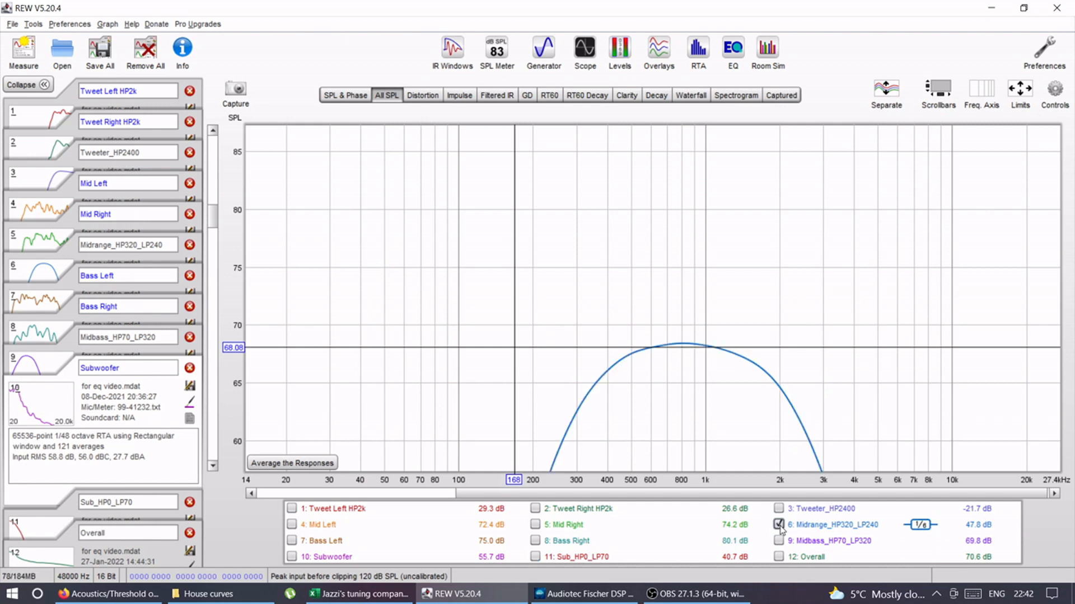
left_click(536, 525)
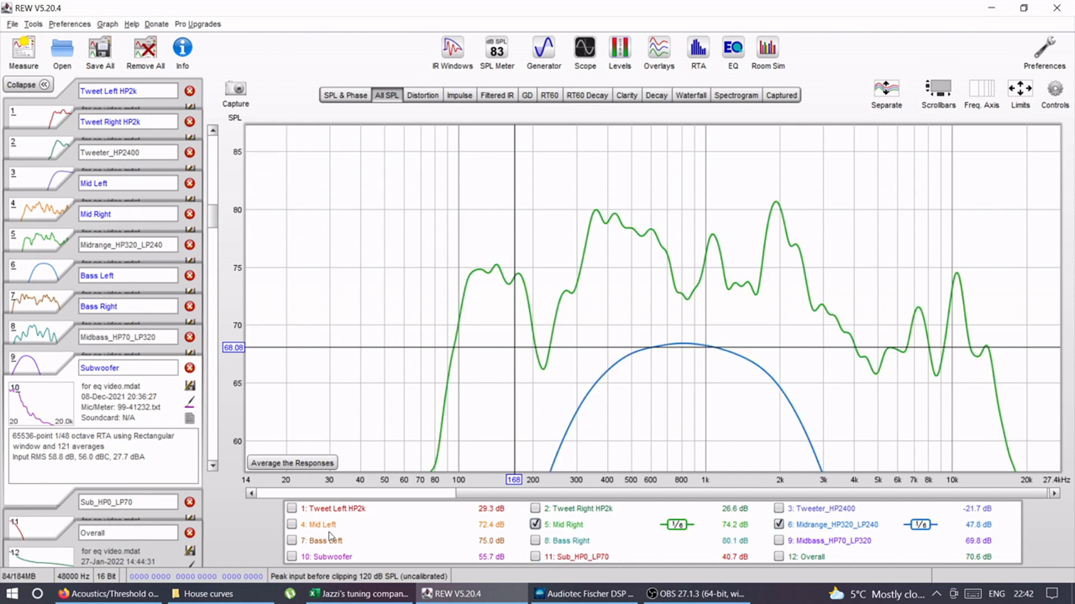
left_click(292, 525)
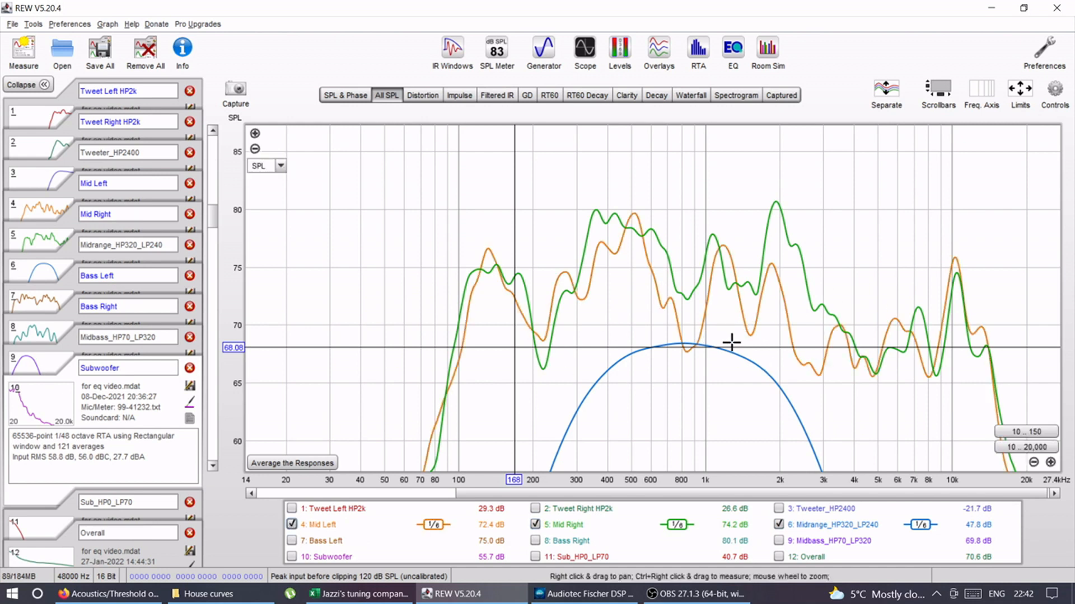
Step: Replace the midrange traces on the graph with Tweet Left HP2k, Tweet Right HP2k and the Tweeter_HP2400 target
left_click(778, 509)
left_click(779, 509)
left_click(778, 526)
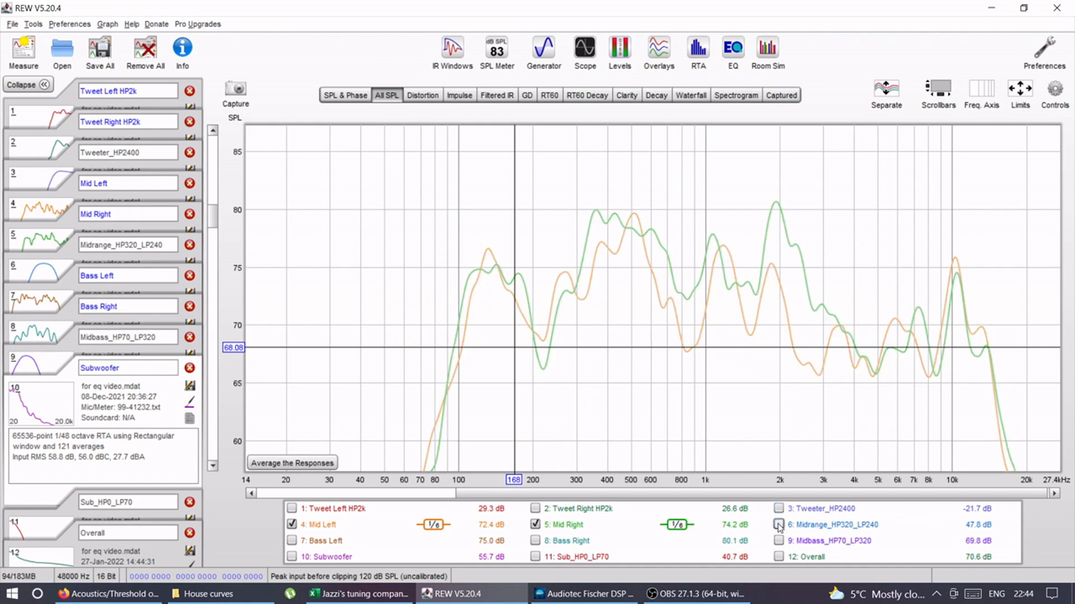
left_click(535, 524)
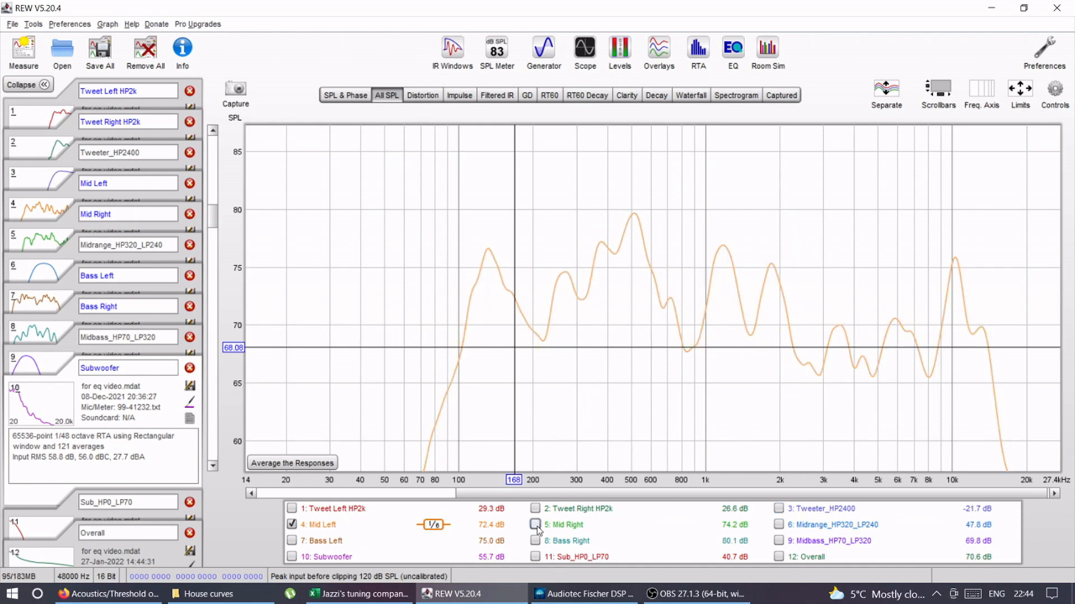
left_click(292, 524)
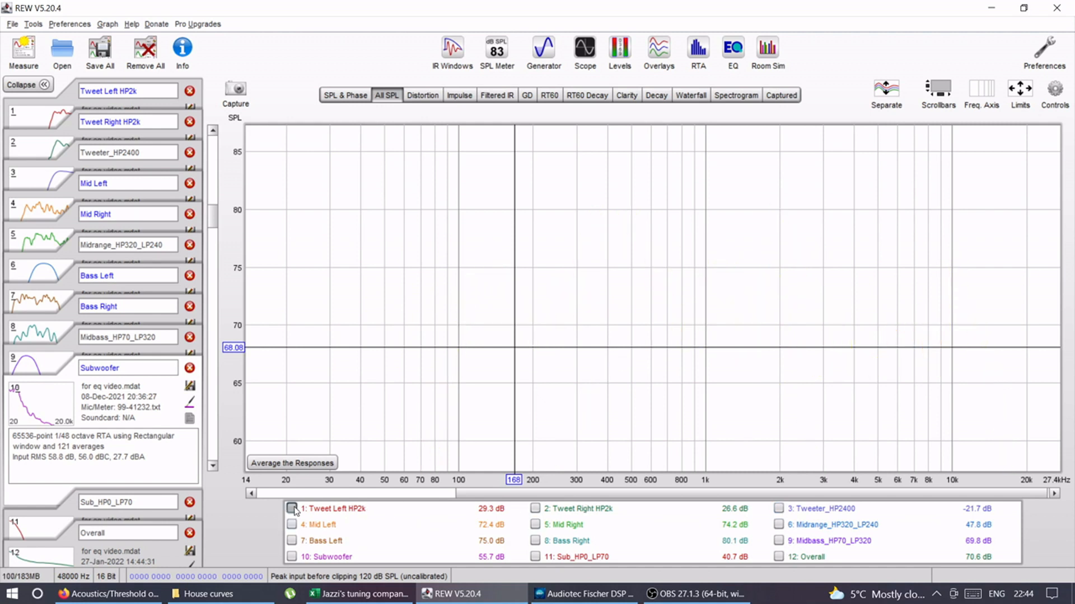
left_click(292, 508)
left_click(535, 508)
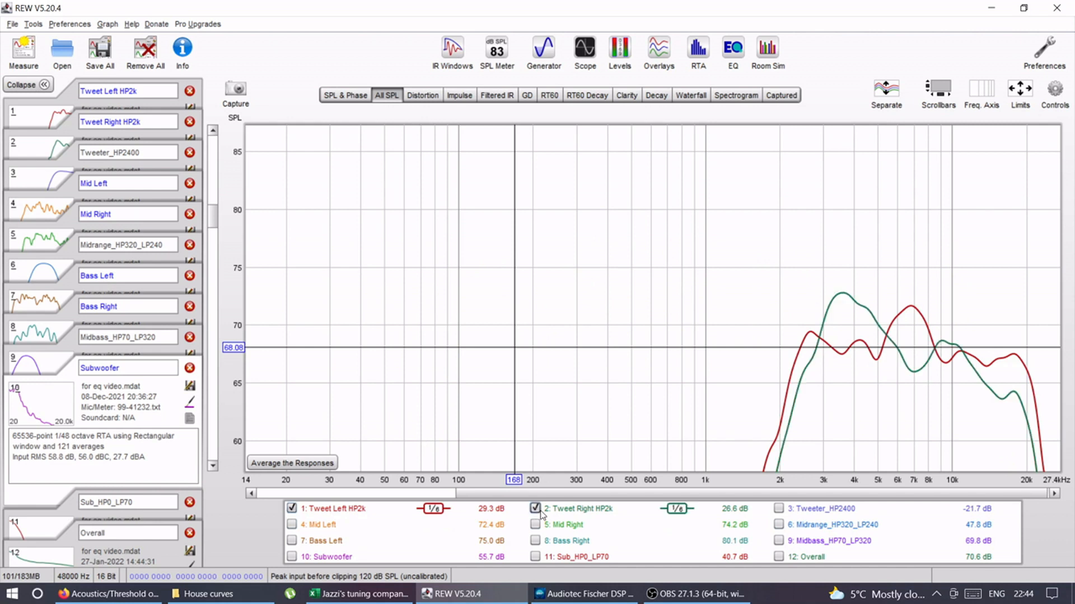
left_click(777, 511)
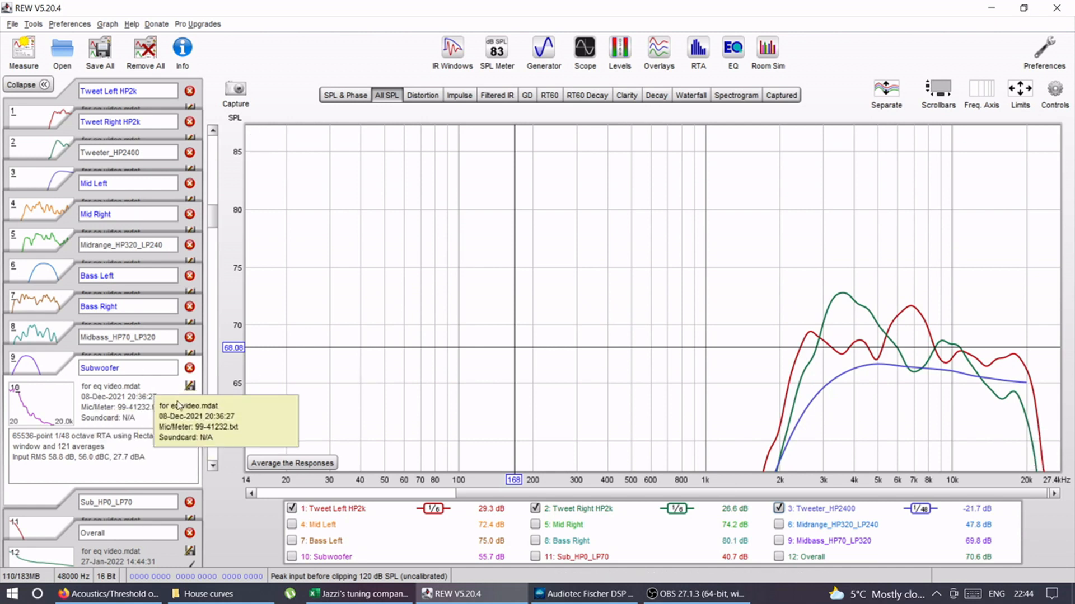
mouse_move(213, 221)
left_mouse_down()
mouse_move(220, 174)
mouse_move(228, 225)
left_mouse_up()
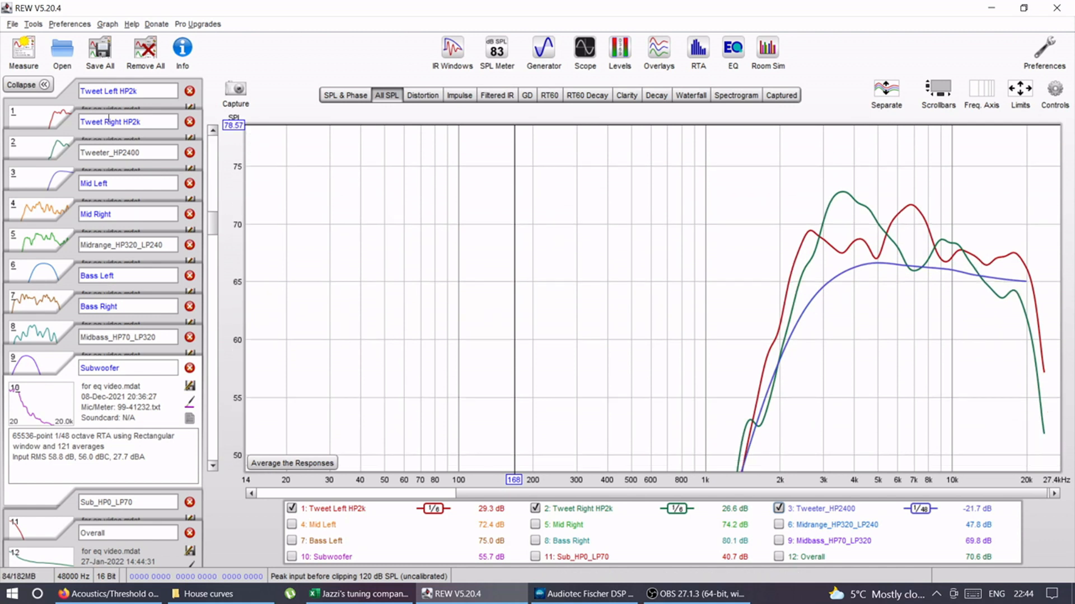
Step: Open the EQ window for the Tweet Left HP2k measurement and turn on its measured trace in the filter graph
left_click(32, 121)
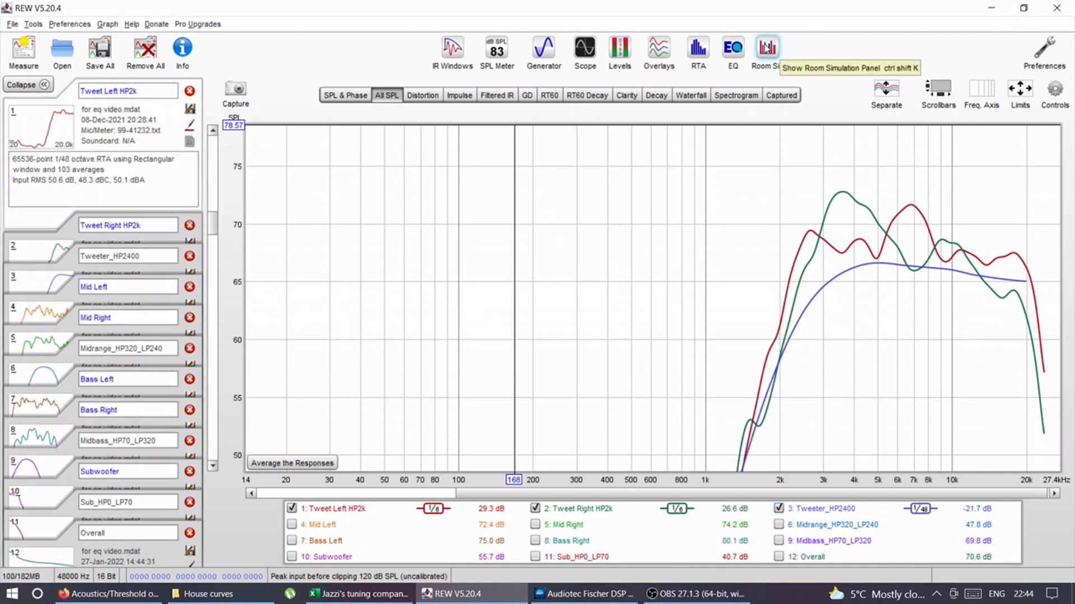
left_click(733, 49)
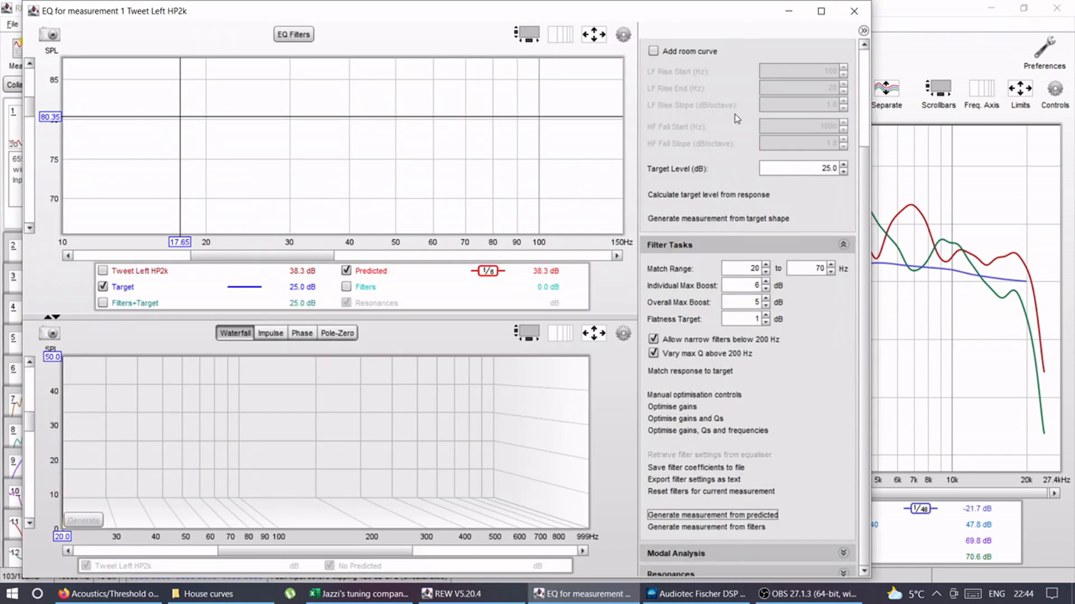
scroll(30, 116, "up", 3)
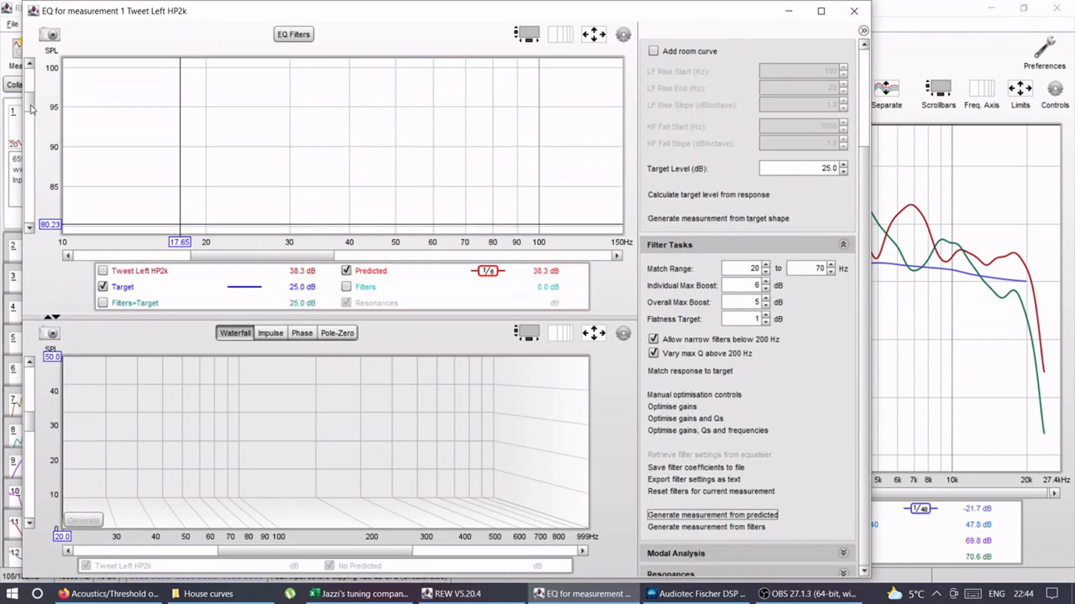
left_click(103, 271)
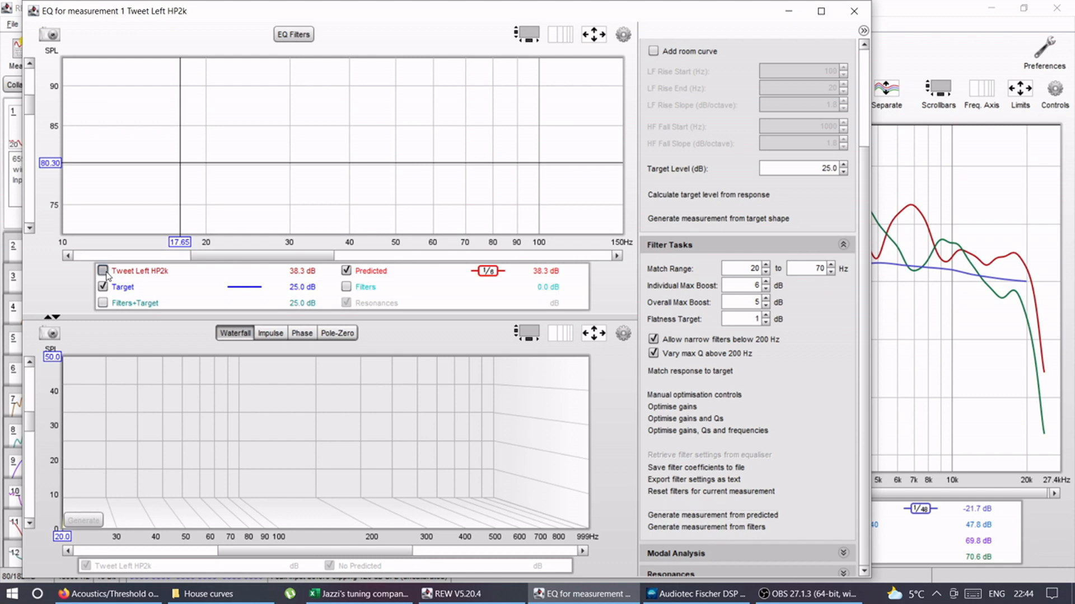
Step: Set the target type to Bass limited speaker in the EQ target settings for Tweet Left HP2k
scroll(656, 59, "up", 5)
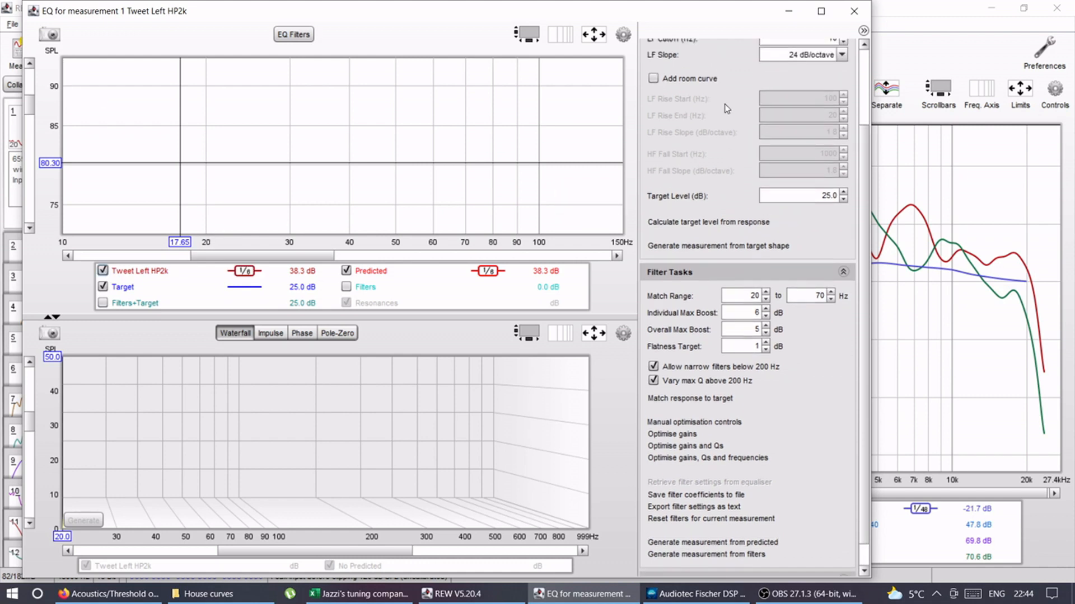
scroll(842, 101, "up", 1)
left_click(842, 75)
left_click(810, 103)
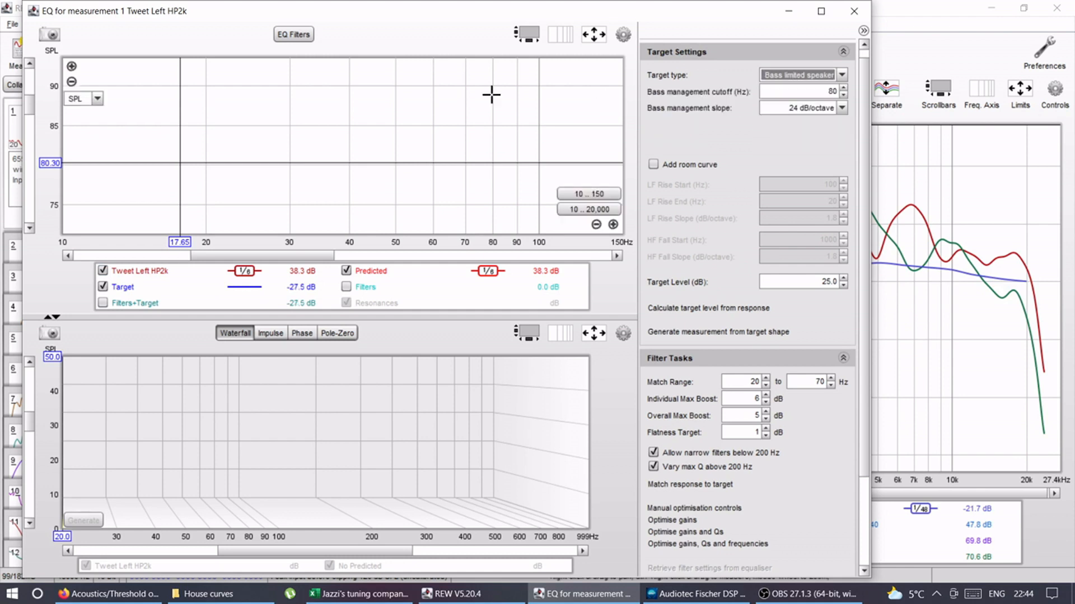
Step: Show the filter graph over the 10 to 20,000 Hz range and set the target level to 70 dB
left_click_drag(30, 113, 35, 130)
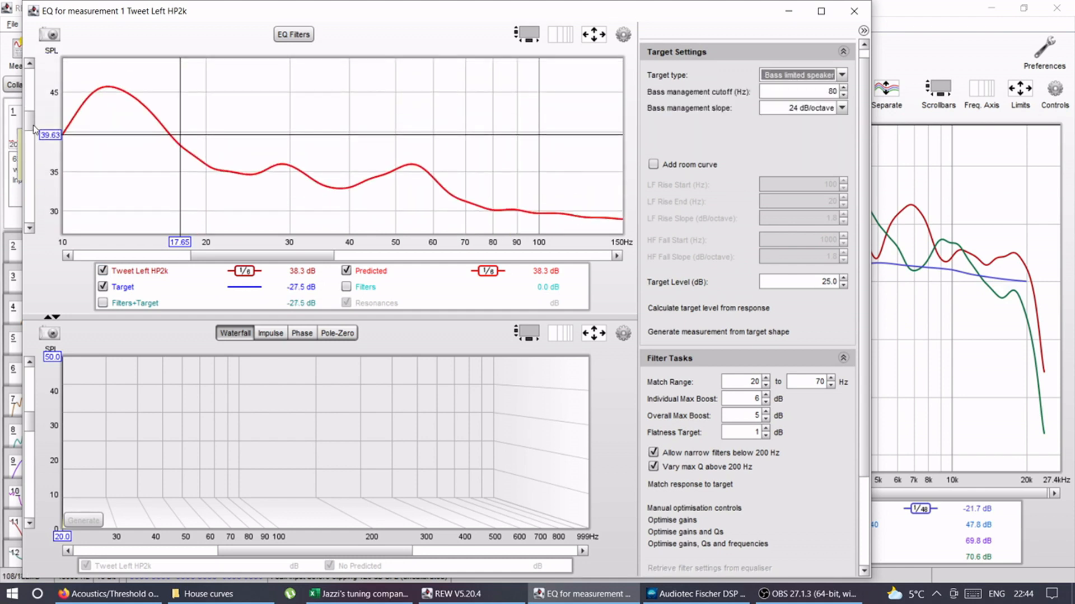
mouse_move(403, 182)
left_click(590, 210)
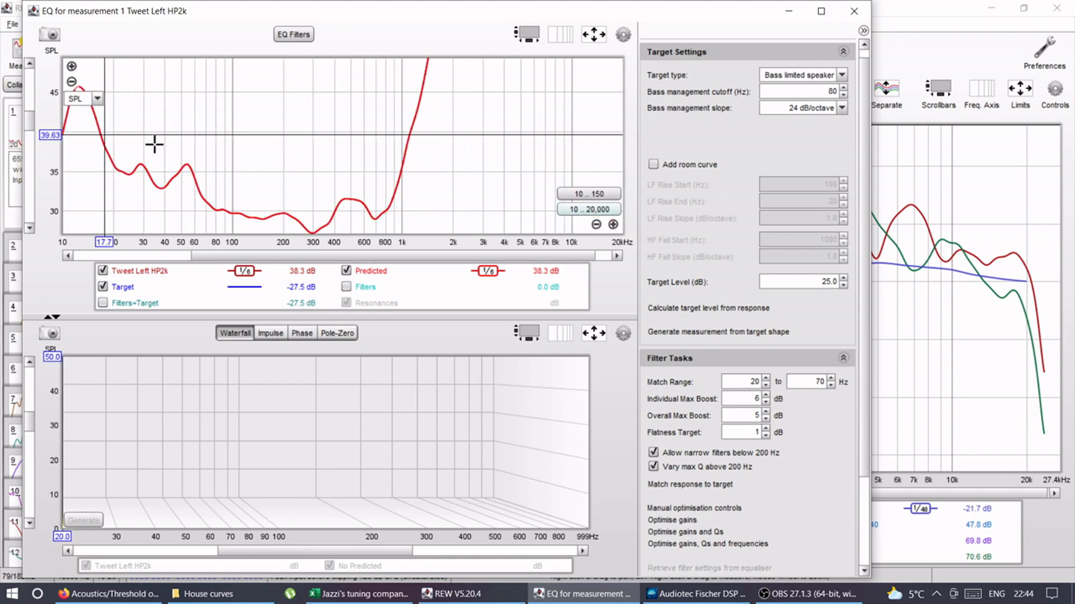
left_click_drag(34, 128, 34, 112)
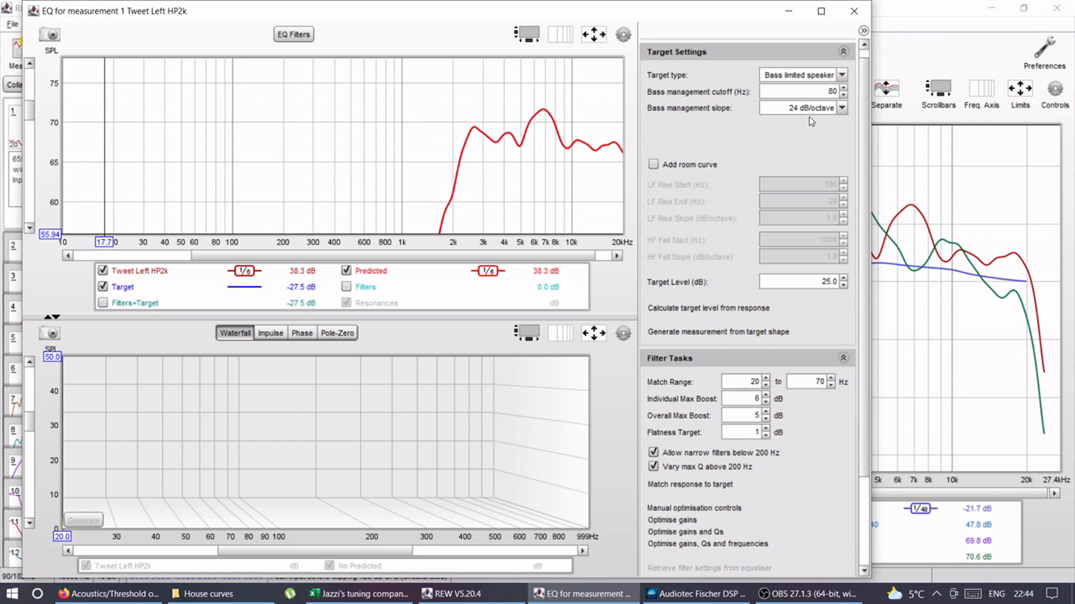
left_click(813, 285)
type("70")
key("Return")
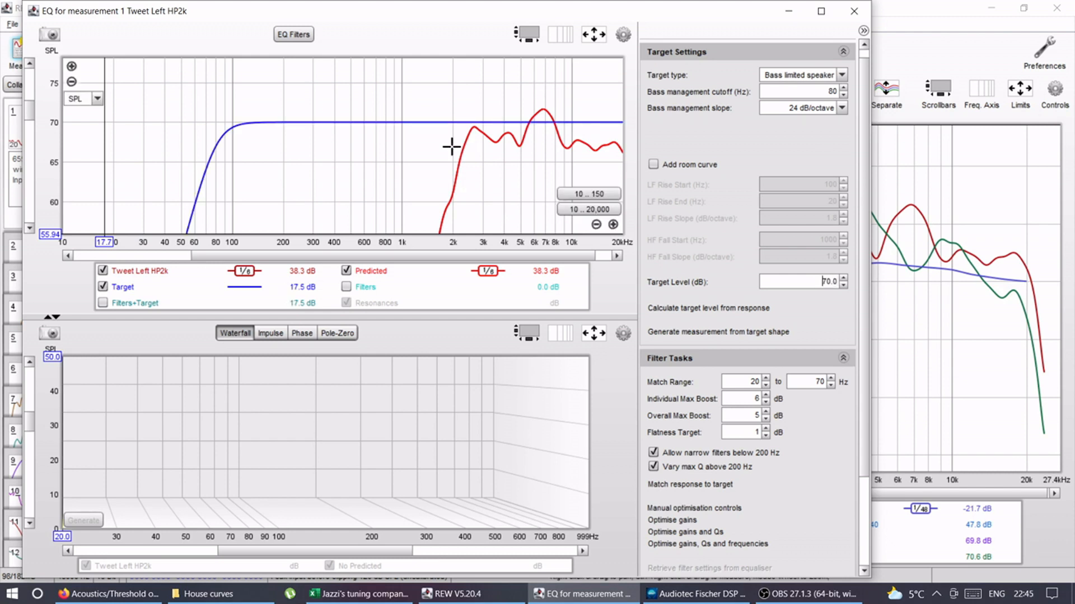
Step: Try the Subwoofer and Bass limited speaker target types, and settle on Full range speaker
left_click(842, 75)
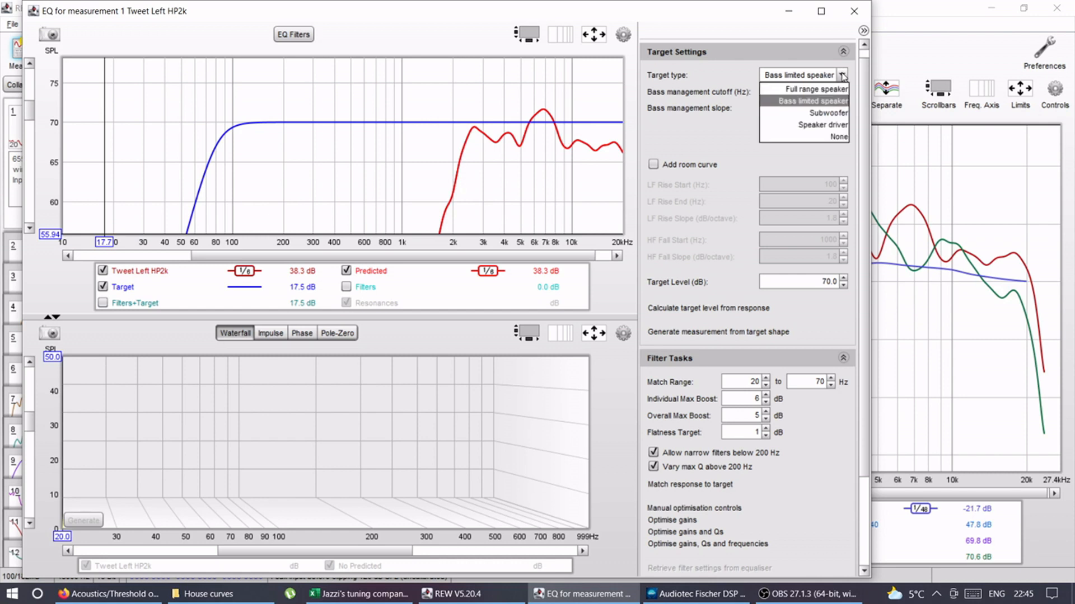
left_click(817, 113)
left_click(842, 75)
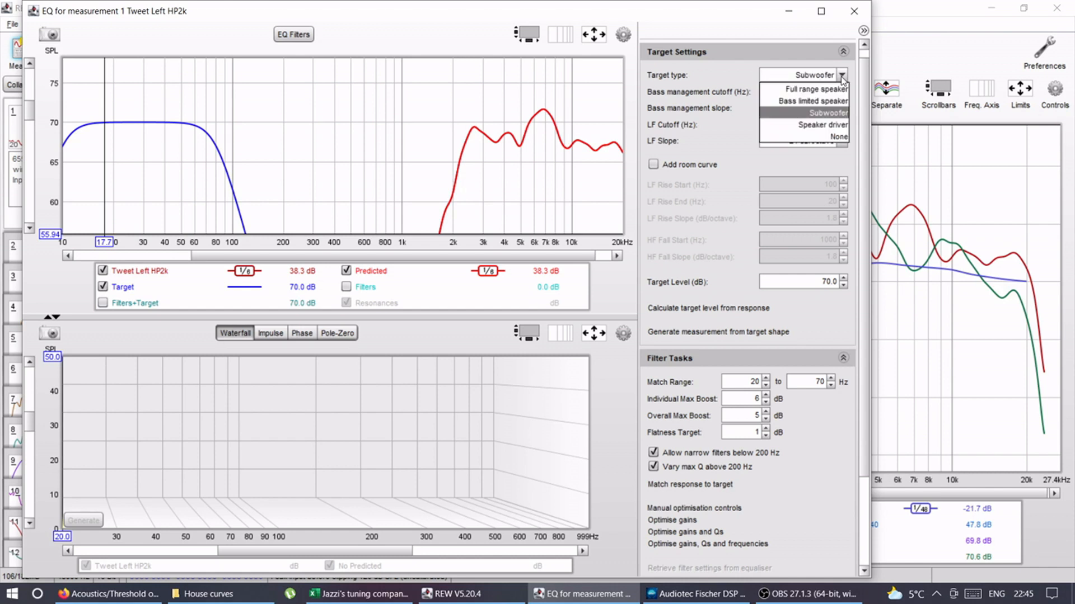
left_click(829, 101)
left_click(842, 75)
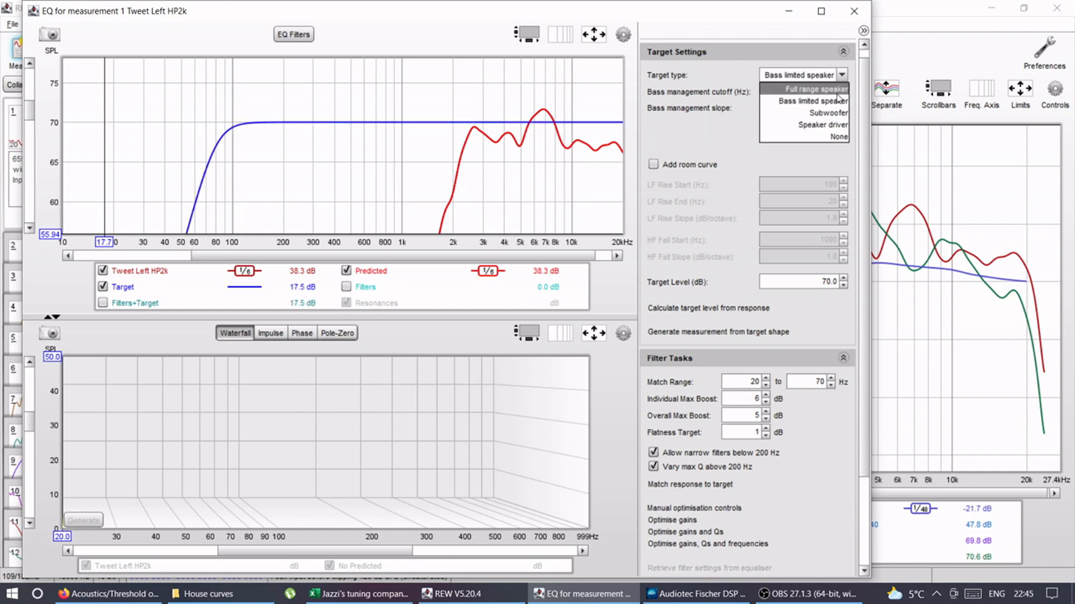
left_click(836, 89)
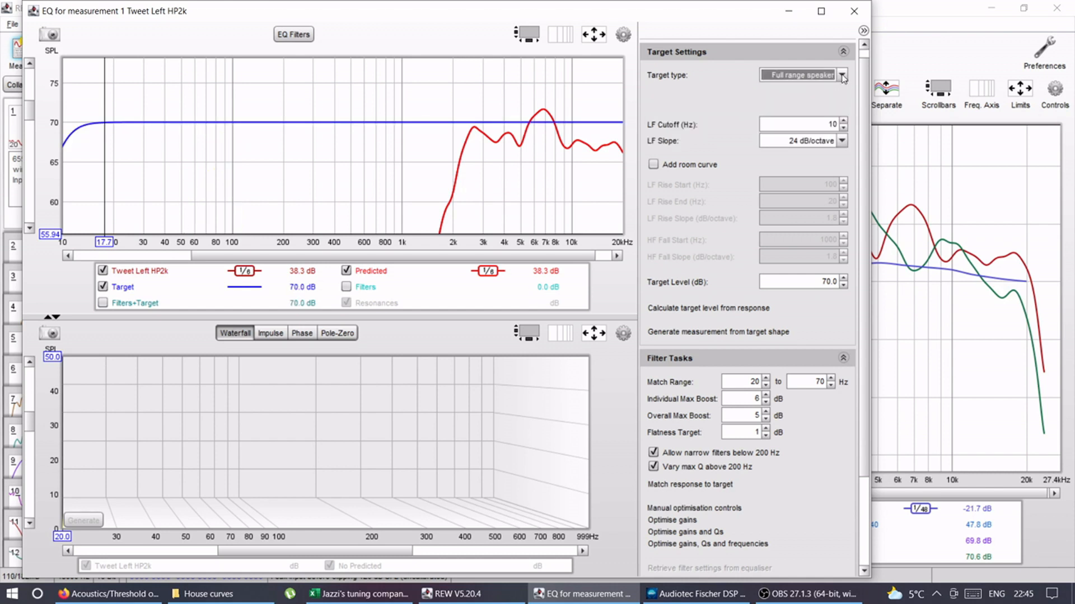
Step: Check the crossover settings in the Excel tuning companion, return to REW and look at the flat target in the EQ window
left_click(854, 11)
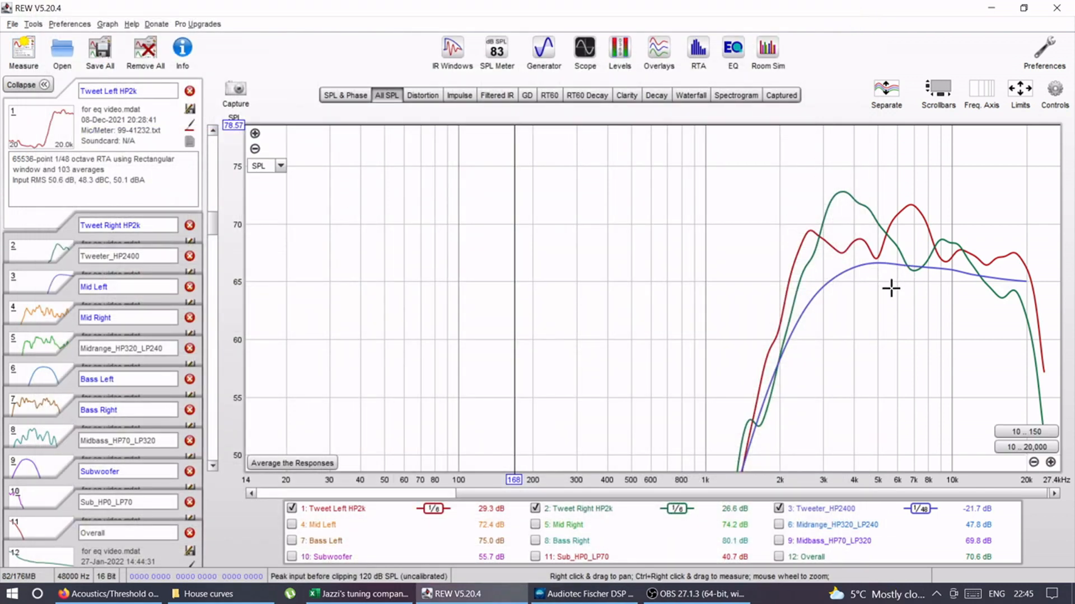
left_click(329, 595)
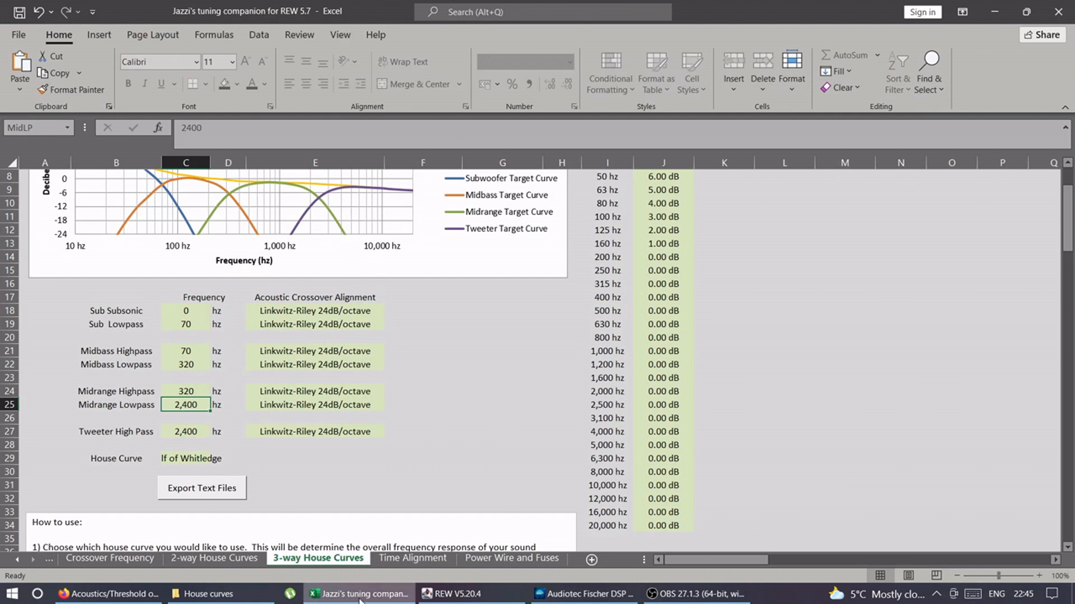
mouse_move(363, 596)
left_click(365, 598)
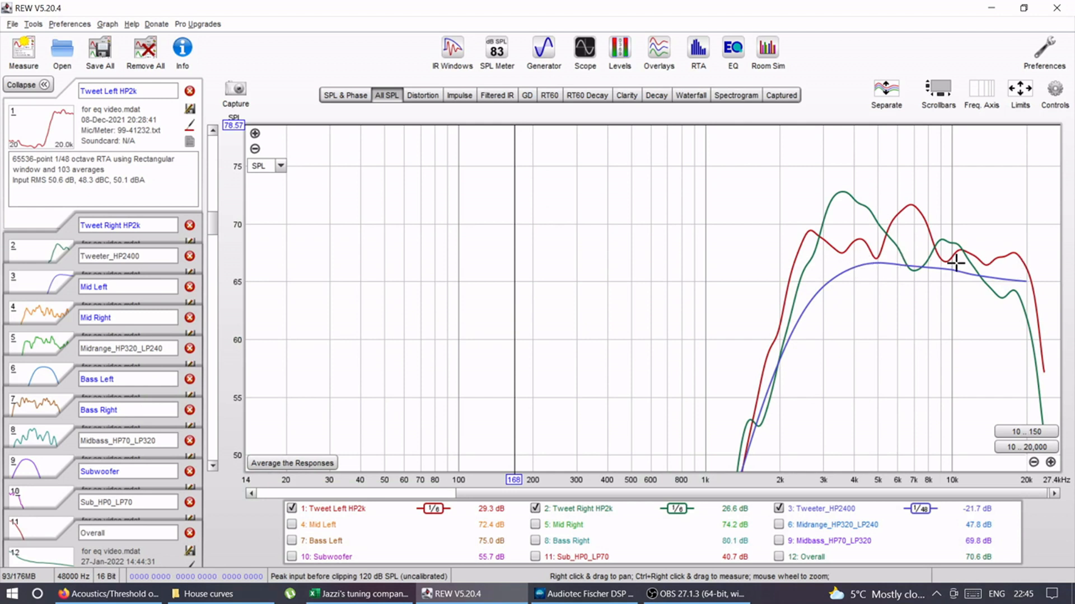
left_click(737, 52)
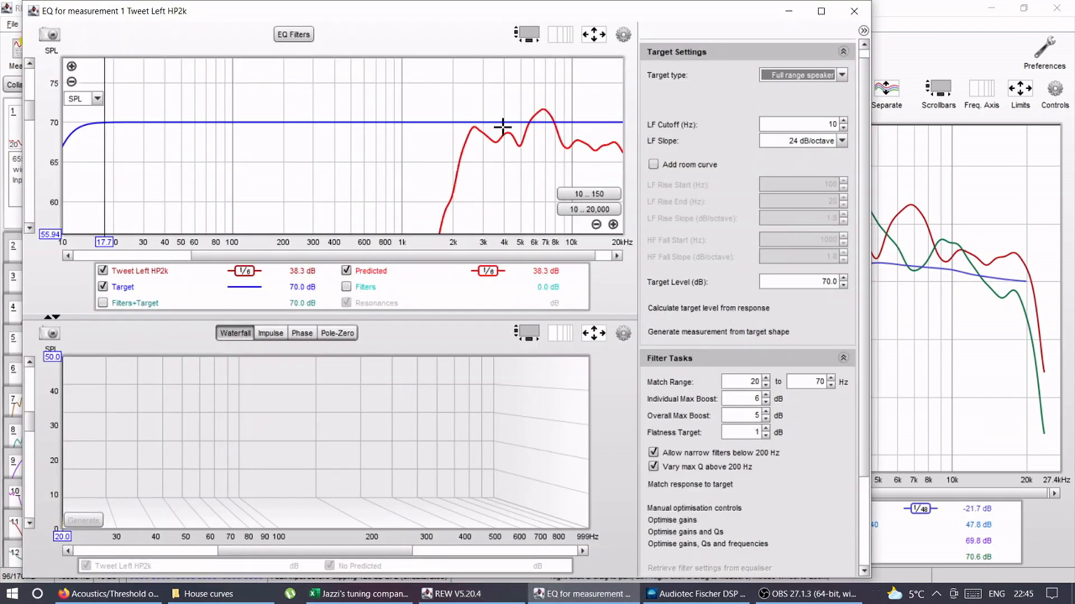
left_click(854, 11)
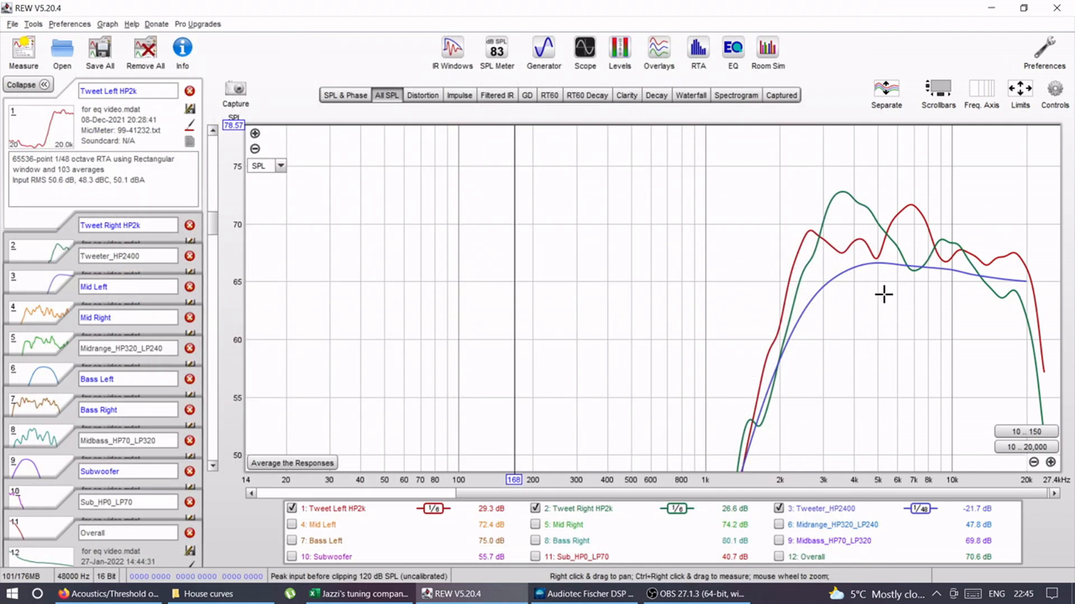
Step: Load Tweeter_HP2400.txt as the house curve in the preferences and close them
left_click(66, 24)
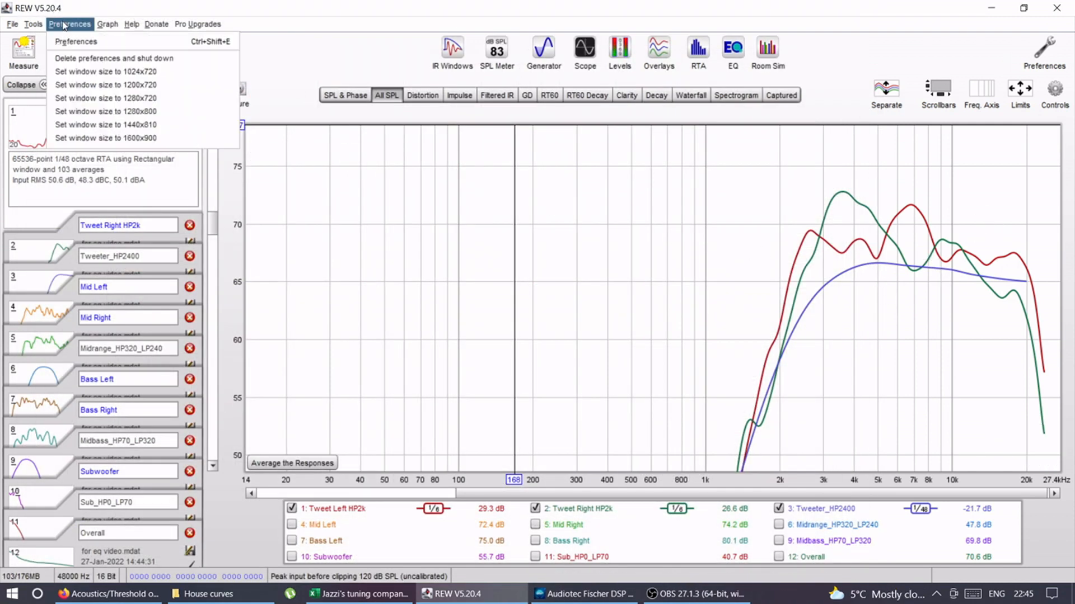
left_click(66, 43)
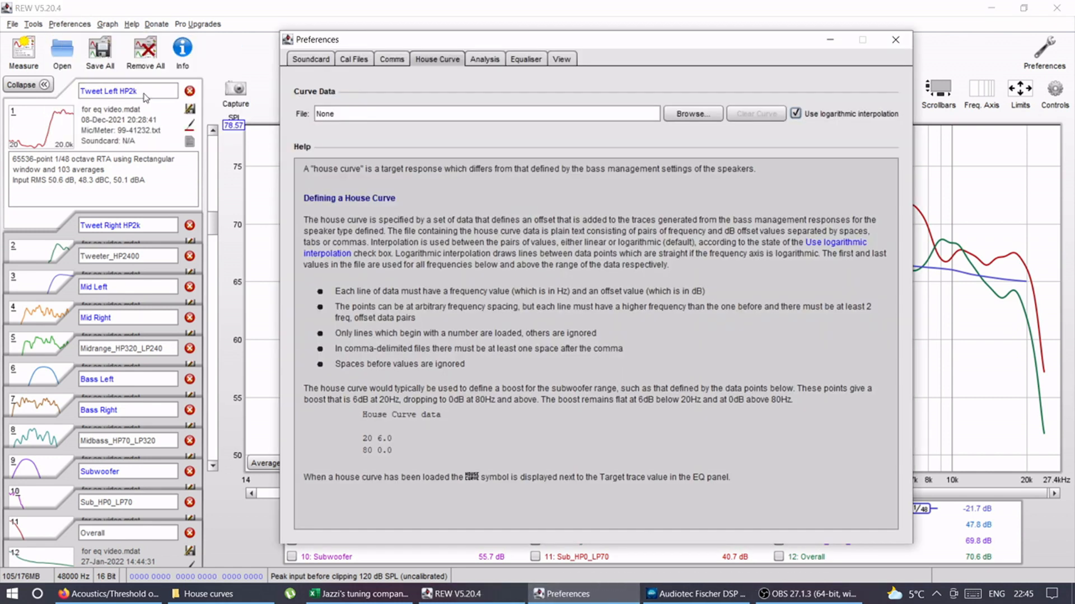
left_click(309, 62)
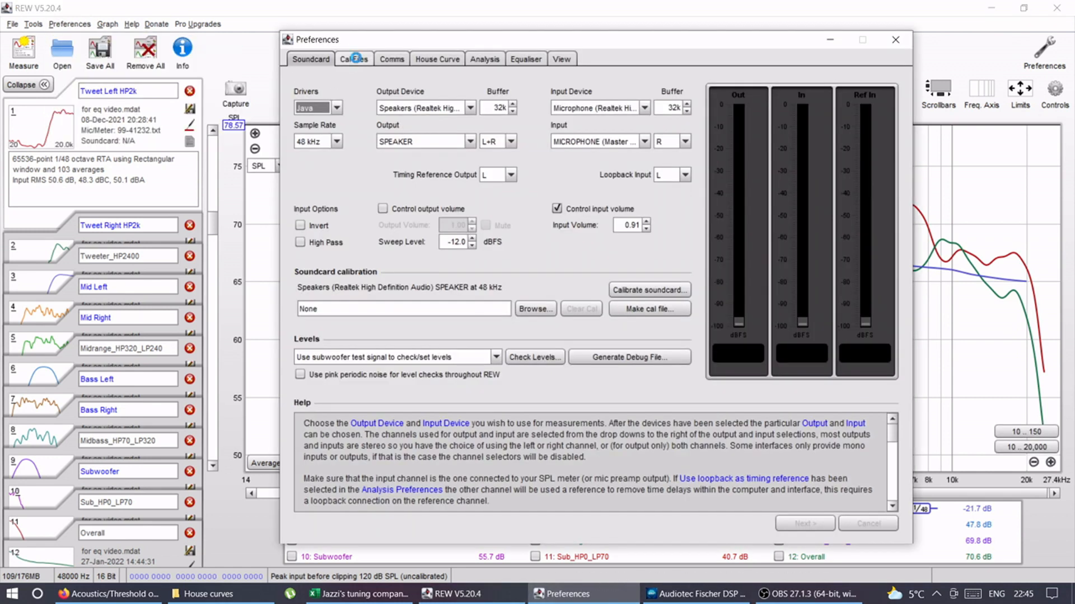
left_click(392, 60)
left_click(437, 59)
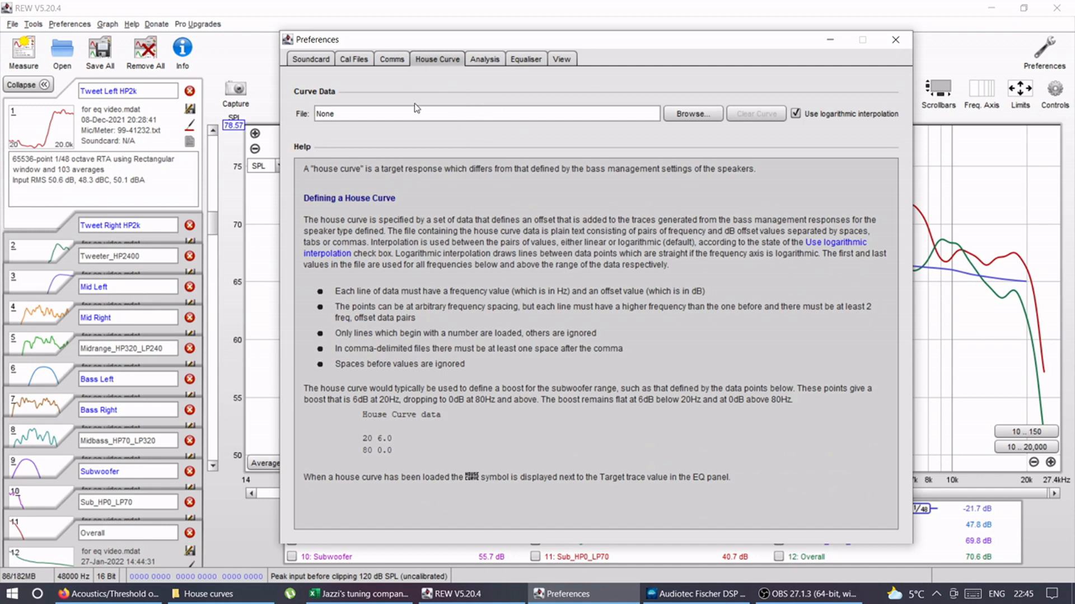
left_click(699, 115)
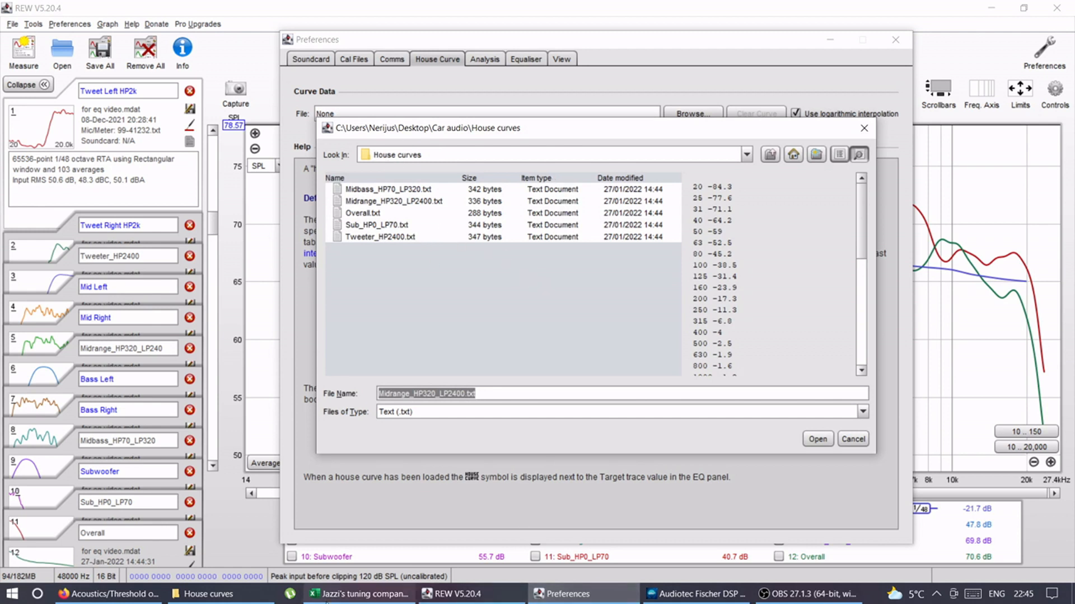
left_click(364, 238)
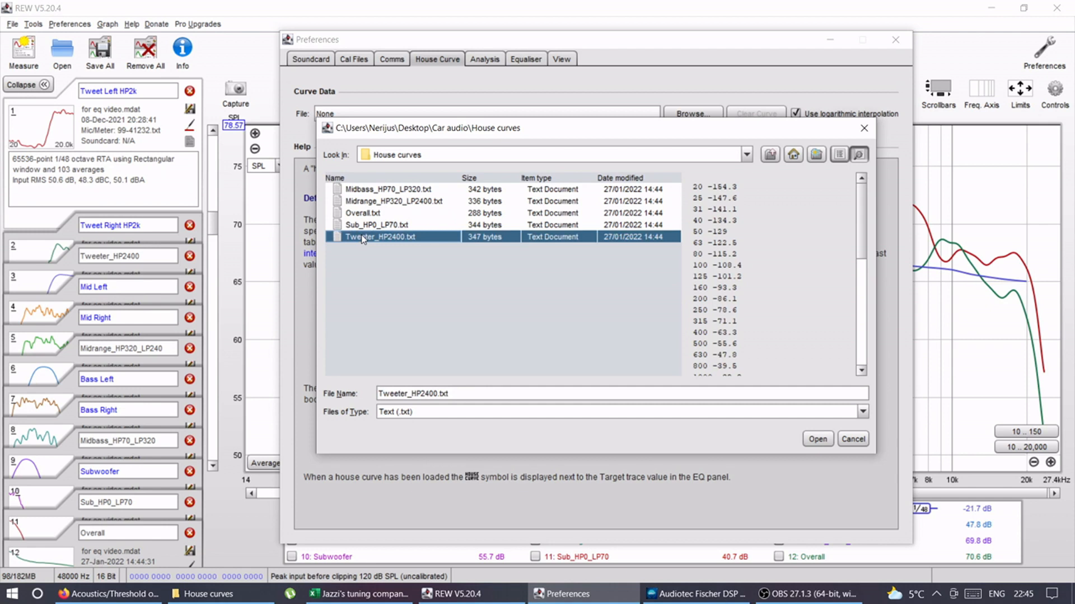
left_click(817, 440)
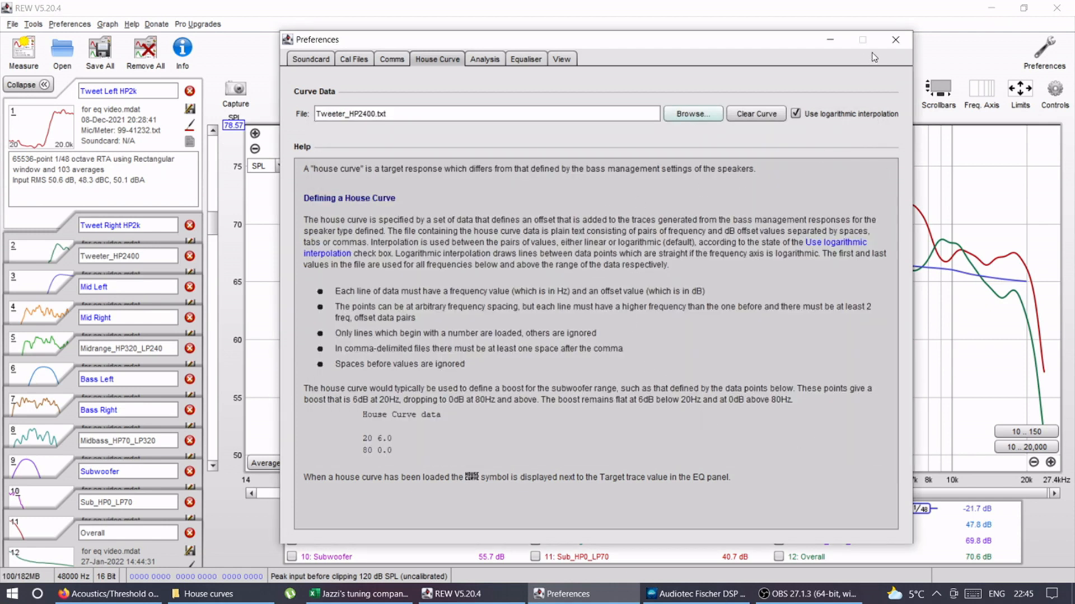
left_click(895, 40)
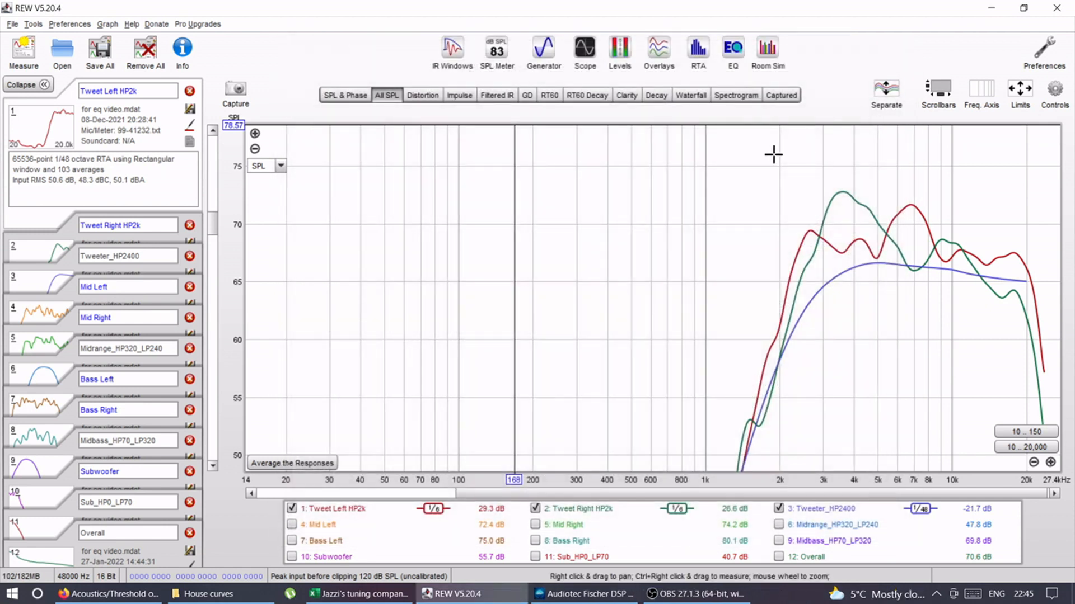
Step: Reopen the EQ window, keep Full range speaker as target type and compare the Tweet Left HP2k trace with the target above about 1 kHz
left_click(727, 48)
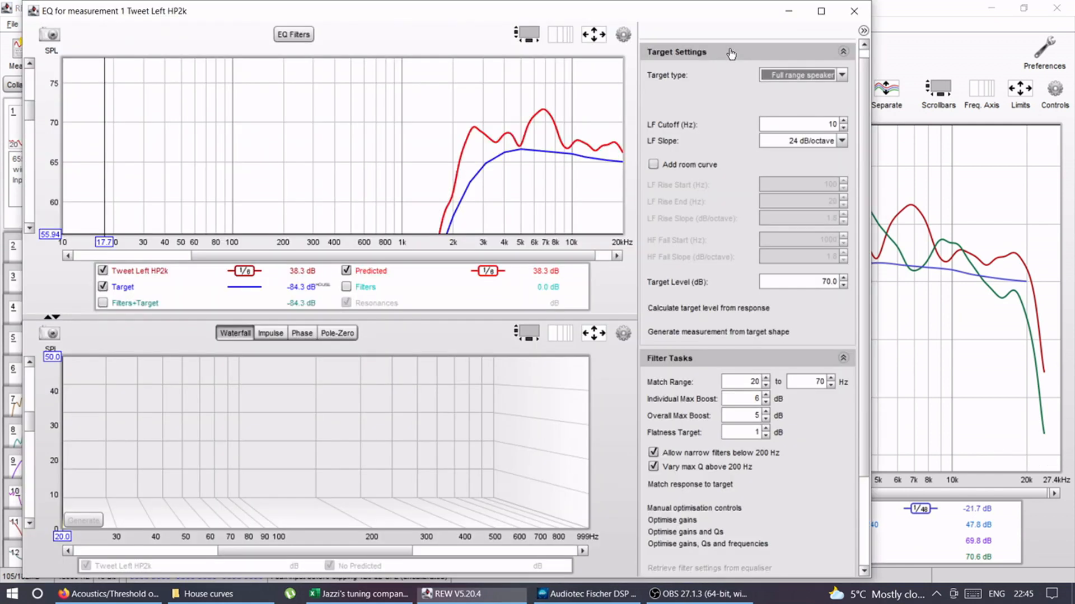
left_click(778, 75)
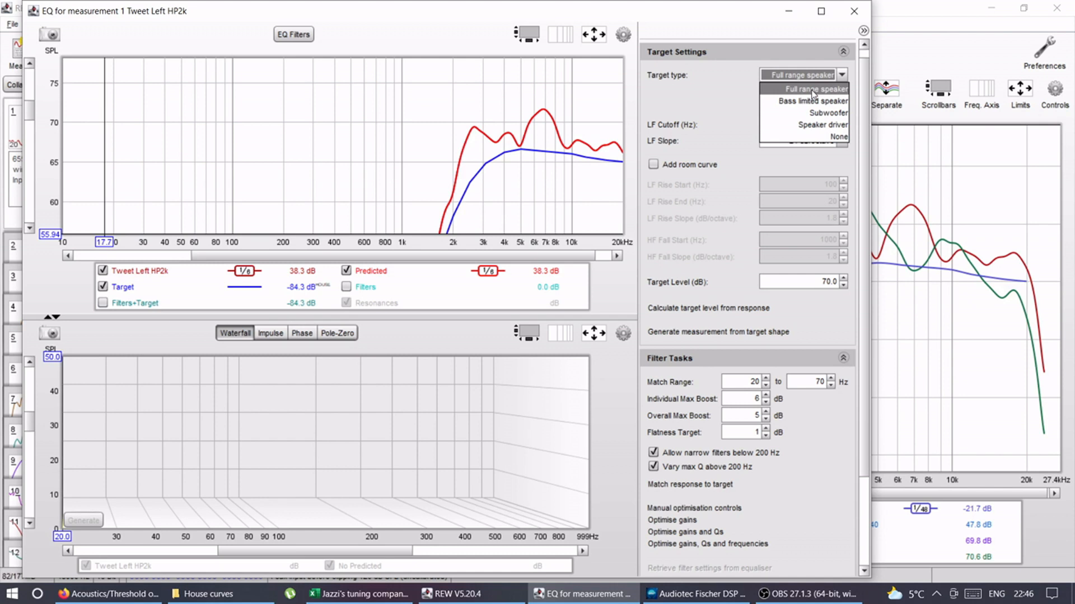
left_click(812, 91)
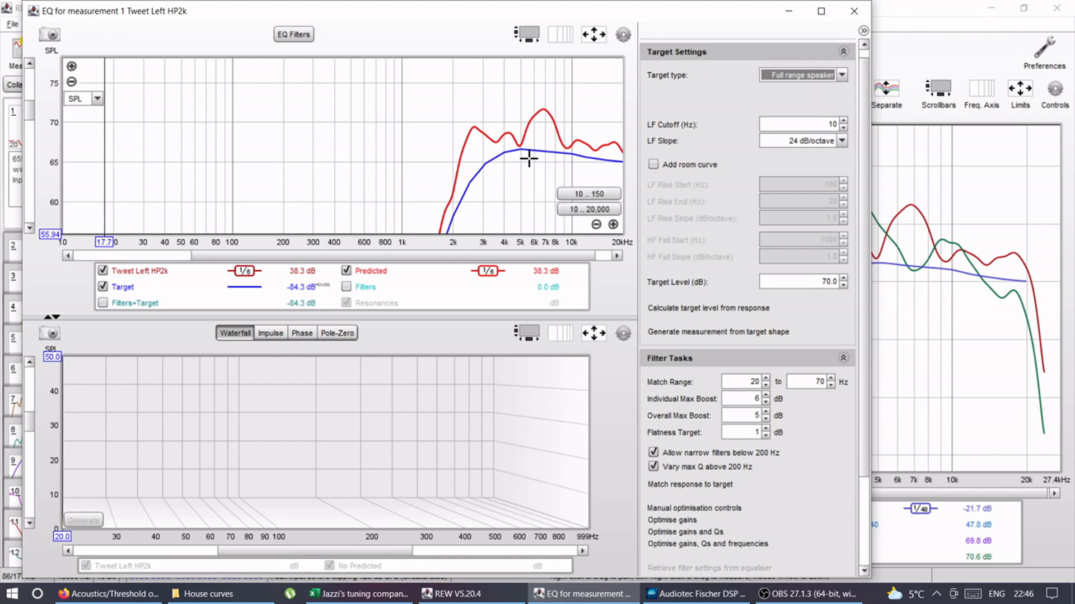
left_click(613, 225)
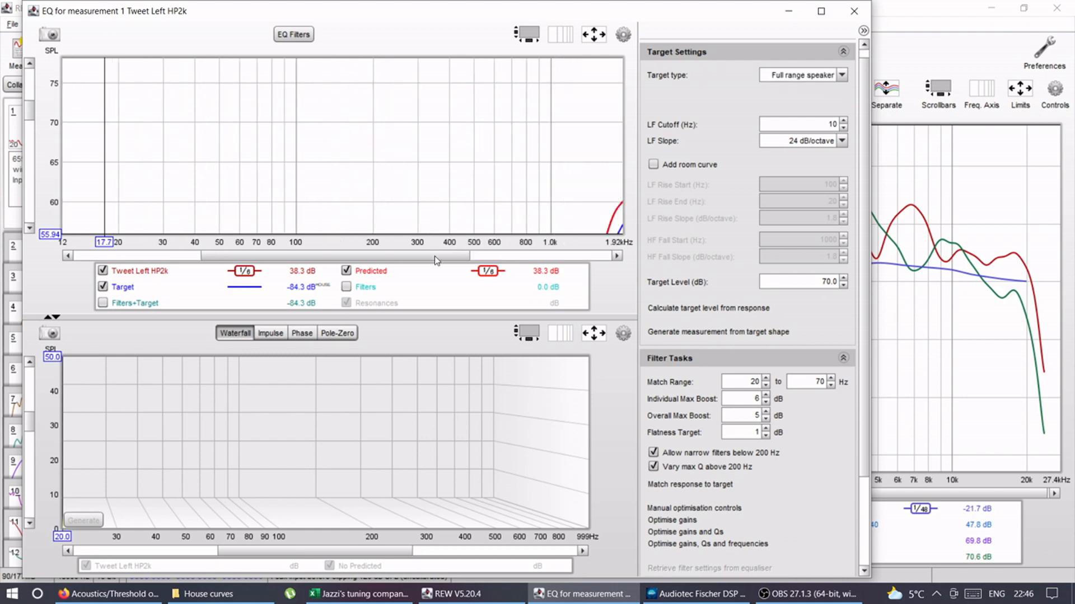
left_click_drag(434, 256, 549, 259)
left_click(614, 225)
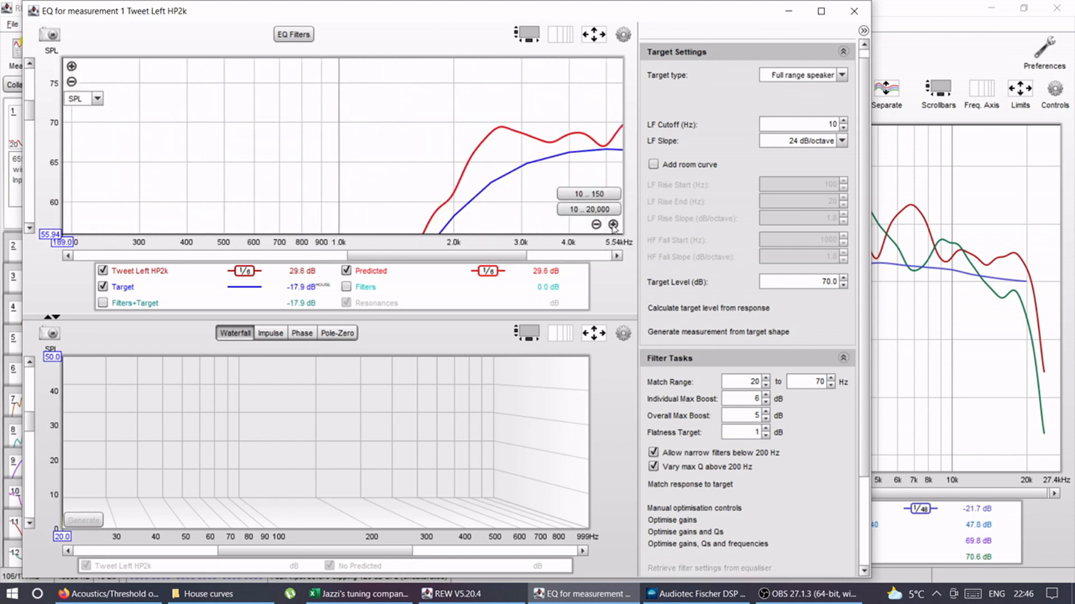
left_click_drag(452, 258, 530, 263)
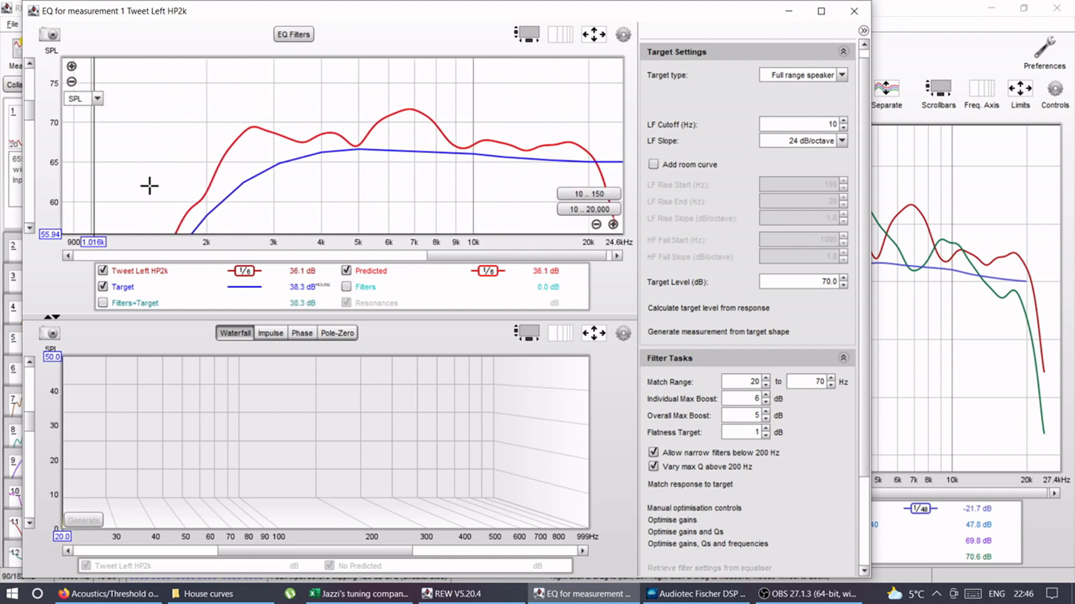
scroll(30, 111, "down", 3)
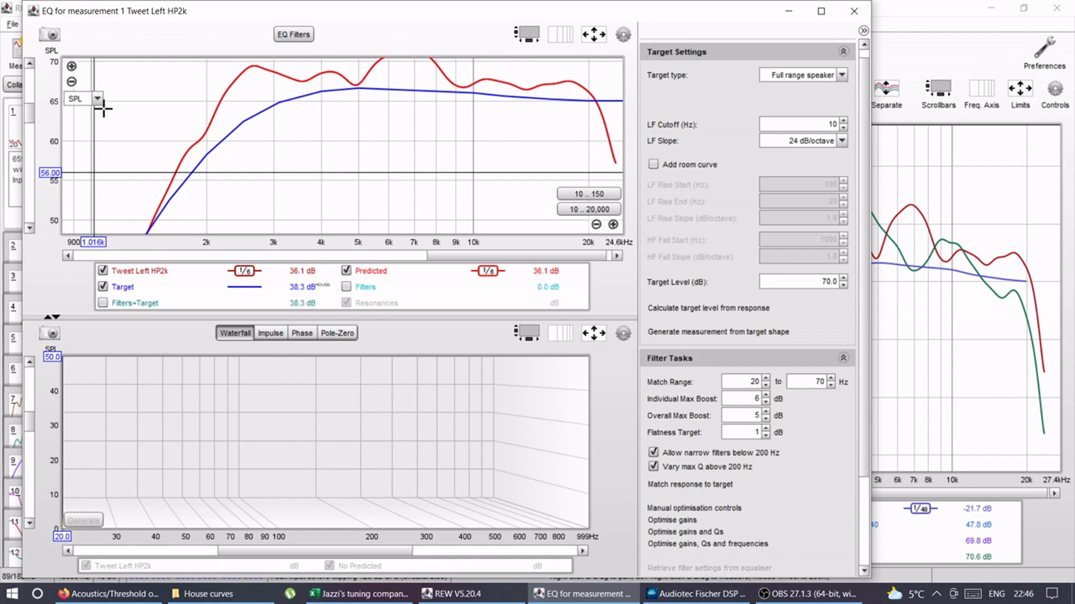
left_click_drag(30, 123, 30, 119)
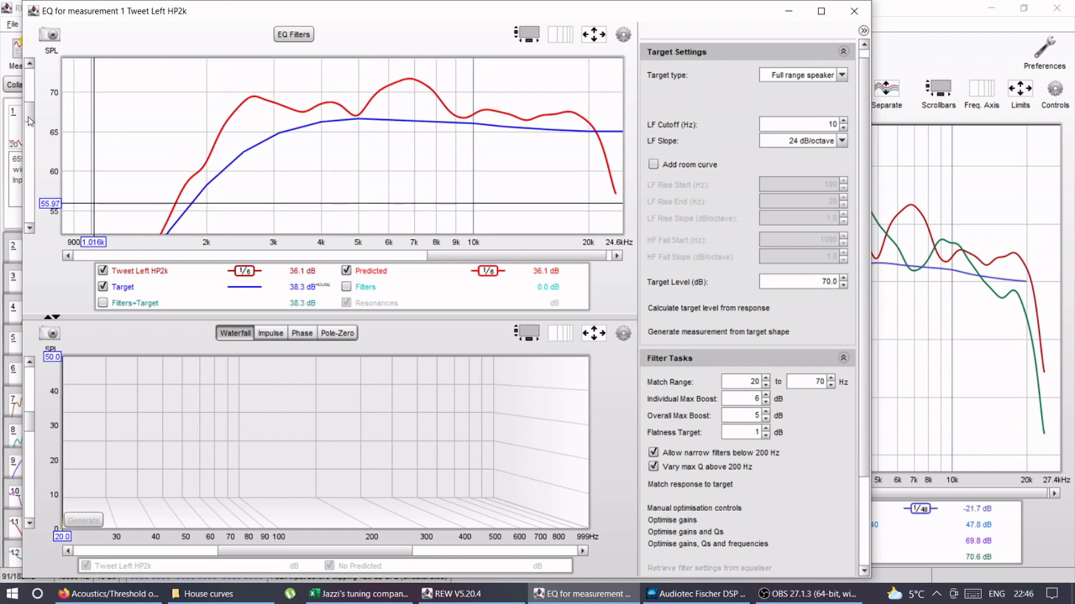
Step: Return to the All SPL graph and hide the Tweet Right HP2k trace, leaving Tweet Left HP2k and the Tweeter_HP2400 target
left_click(933, 56)
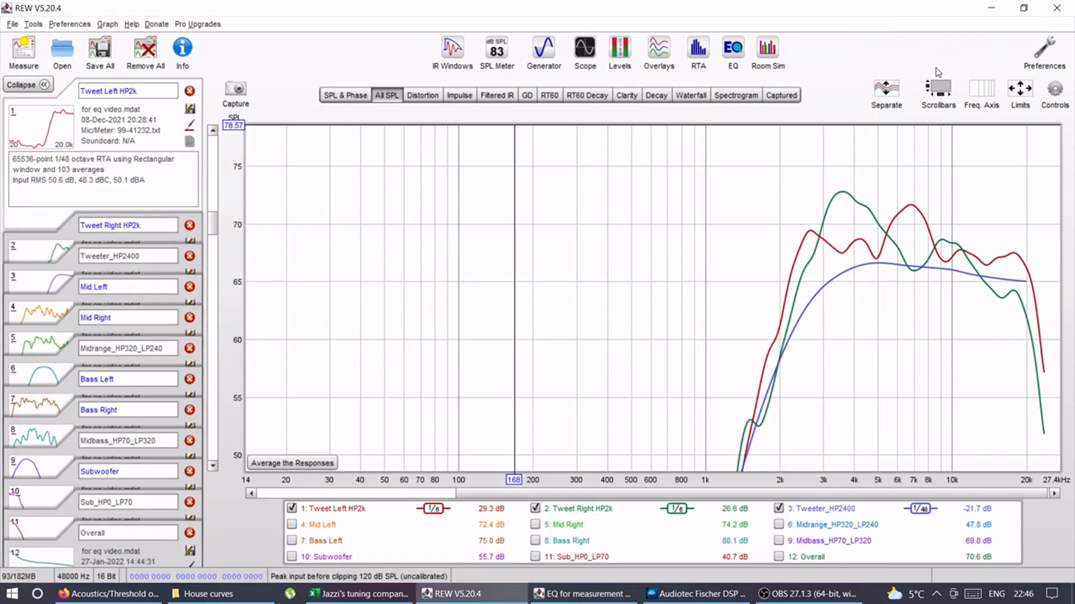
left_click(1050, 463)
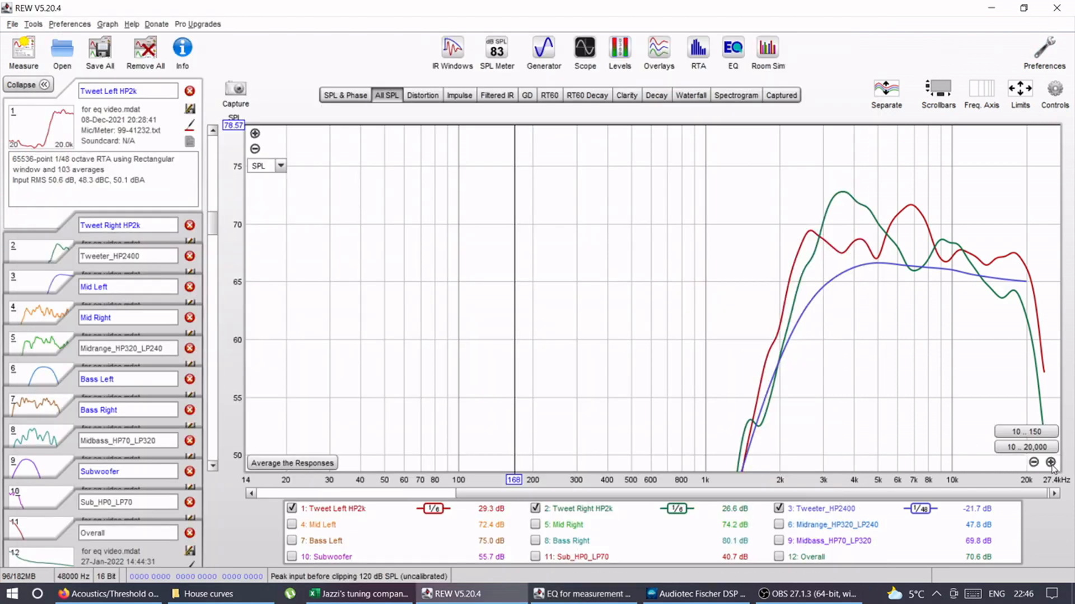
left_click_drag(809, 480, 1012, 479)
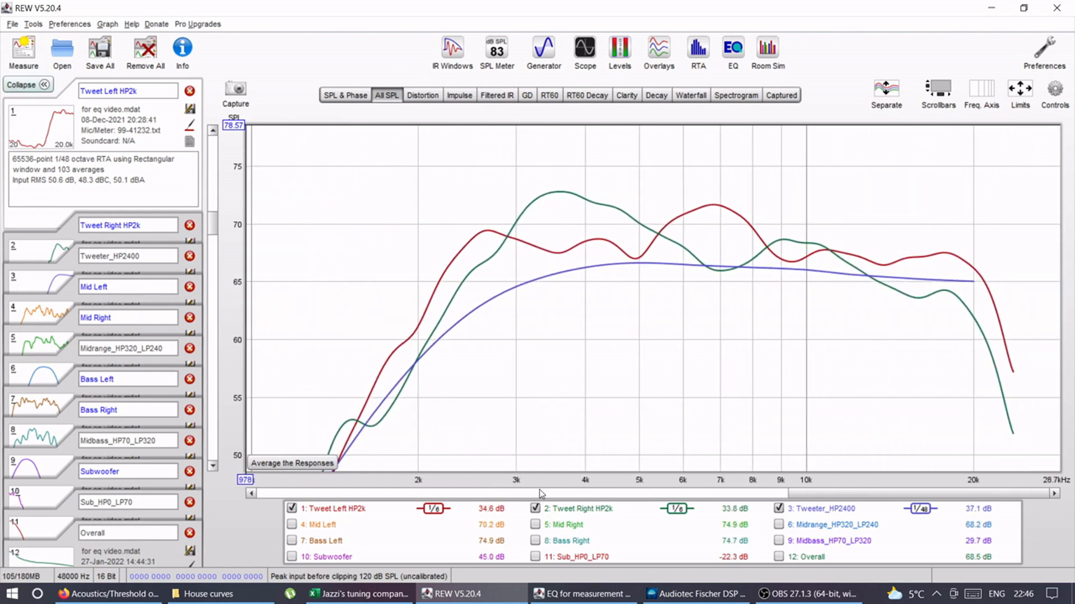
left_click(535, 509)
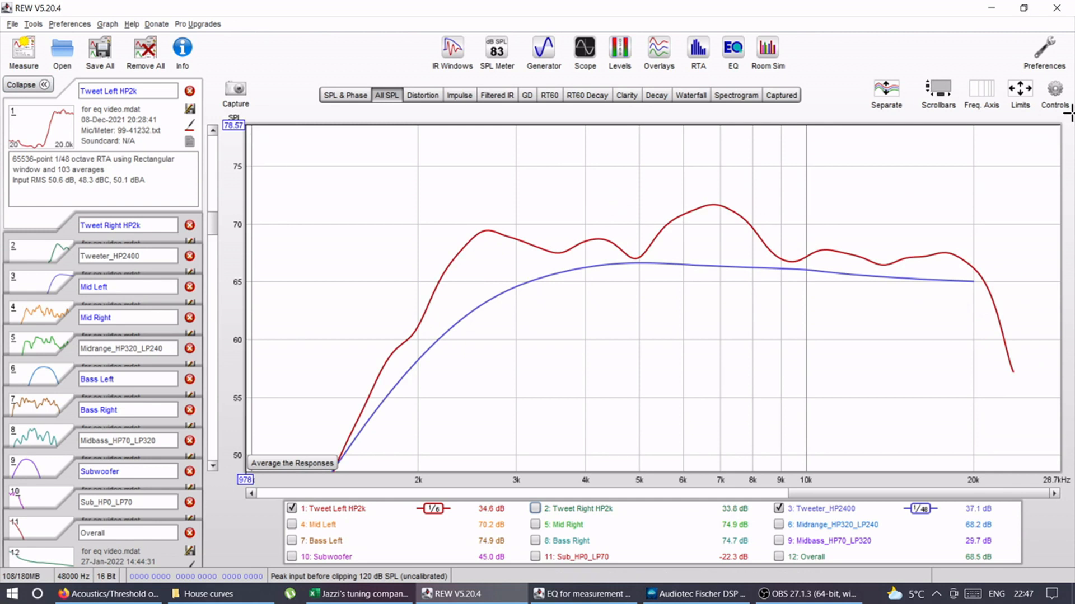
Step: Apply No smoothing to the displayed Tweet Left HP2k and Tweeter_HP2400 traces and hide the graph controls
left_click(1054, 89)
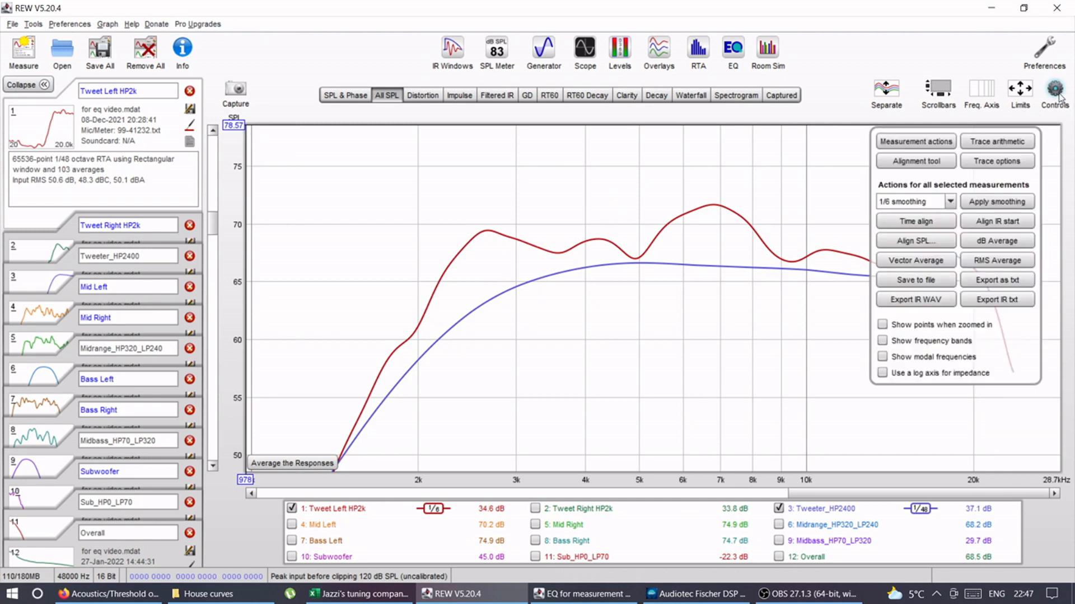
left_click(950, 202)
left_click(909, 303)
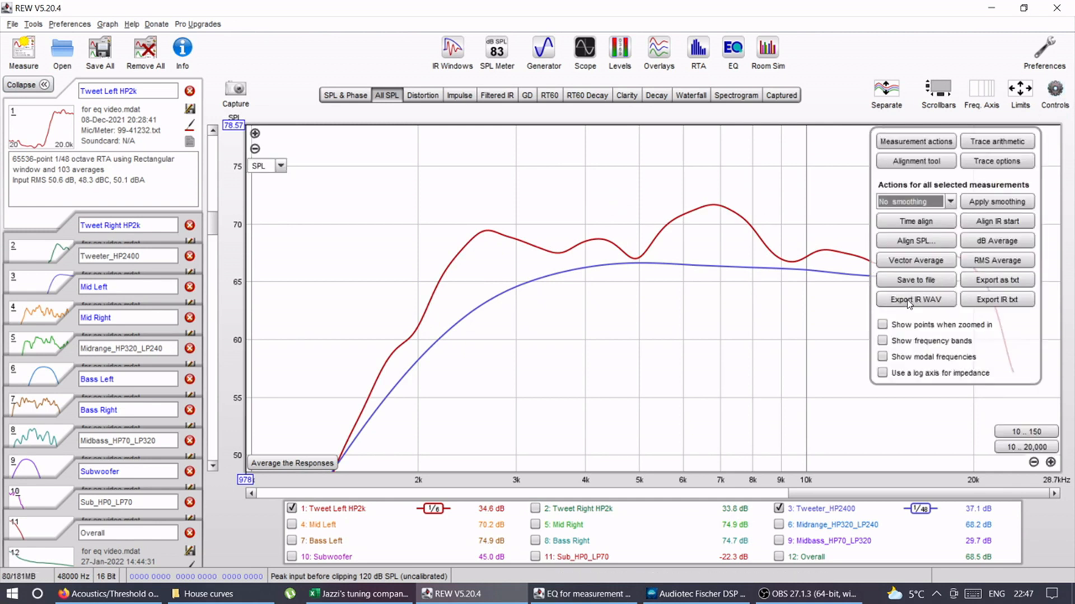
left_click(978, 205)
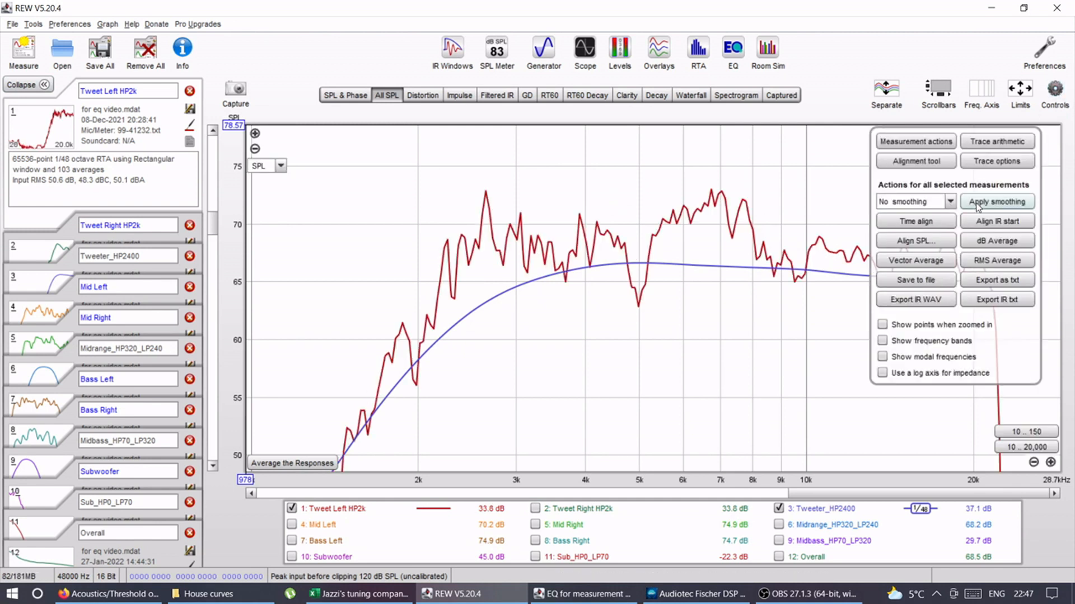
left_click(1058, 99)
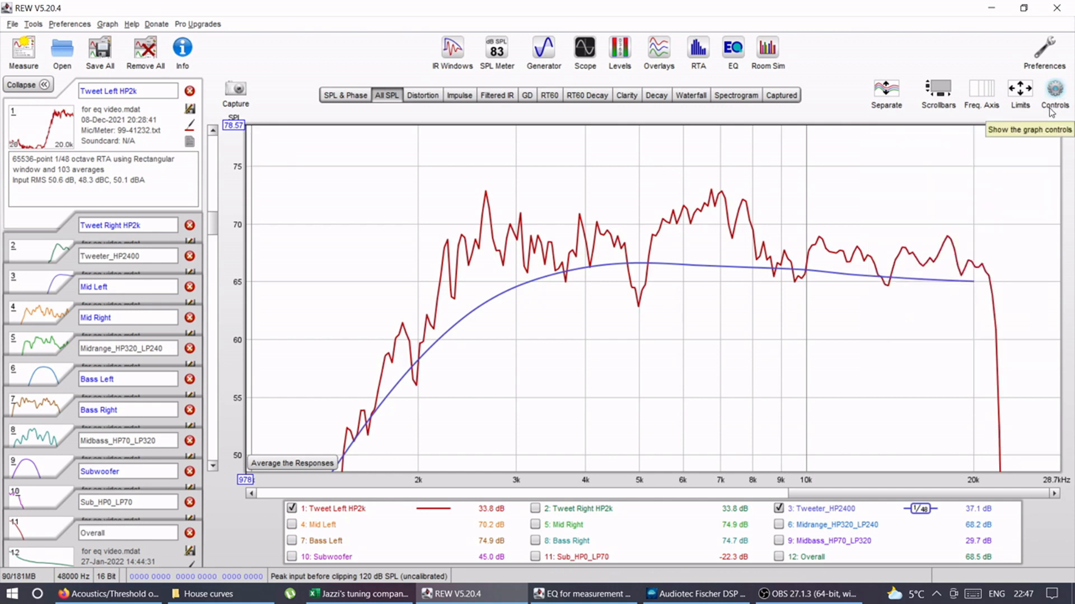
Step: Apply 1/6 smoothing to the displayed traces and place the cursor on Tweet Left HP2k's dip near 5 kHz
left_click(1052, 107)
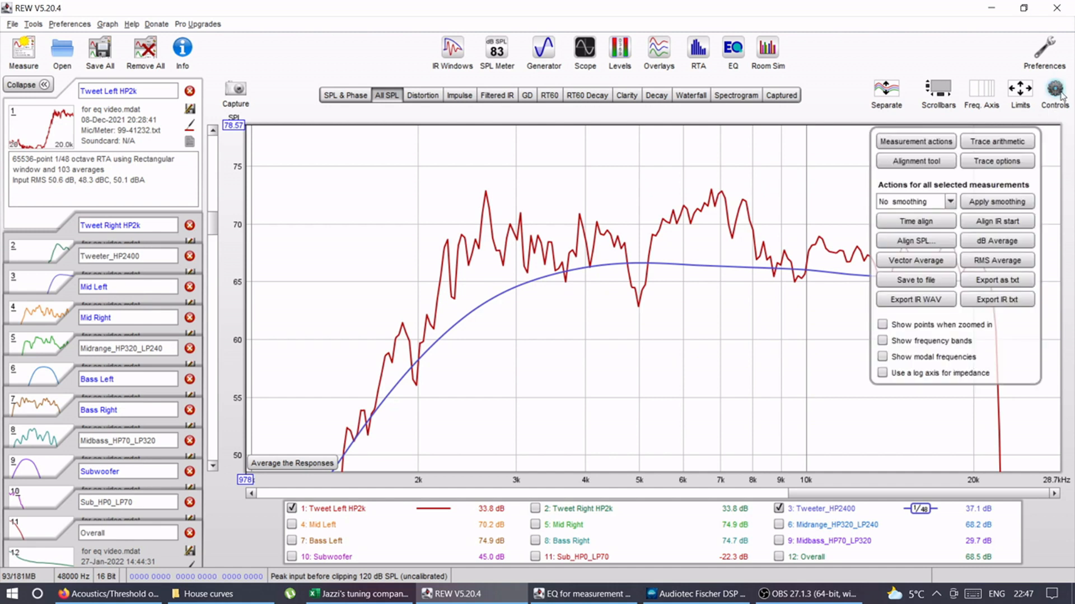
left_click(929, 203)
left_click(917, 221)
left_click(979, 202)
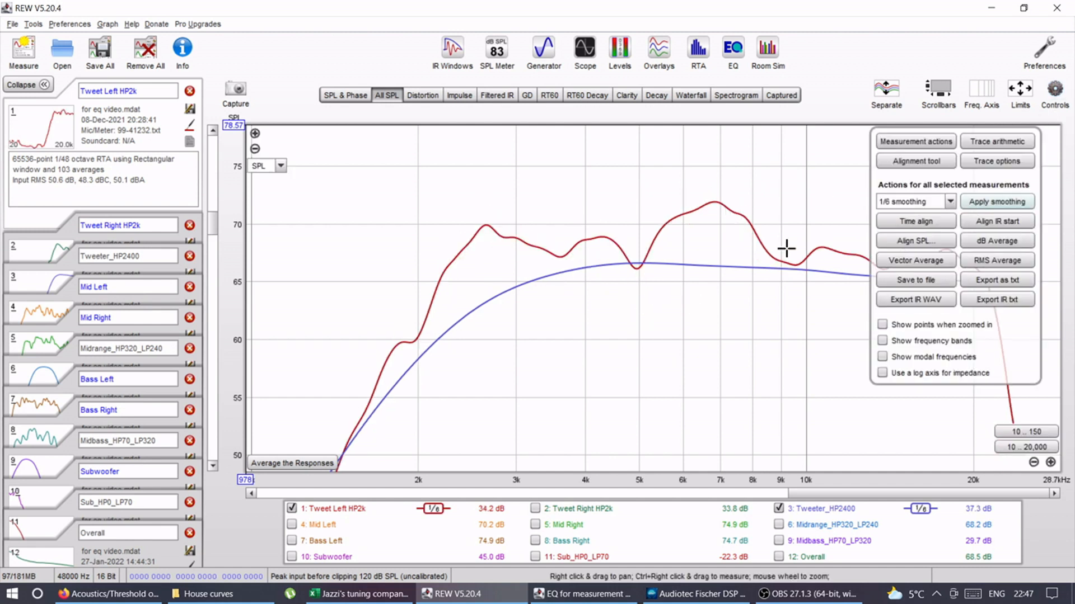
left_click(635, 261)
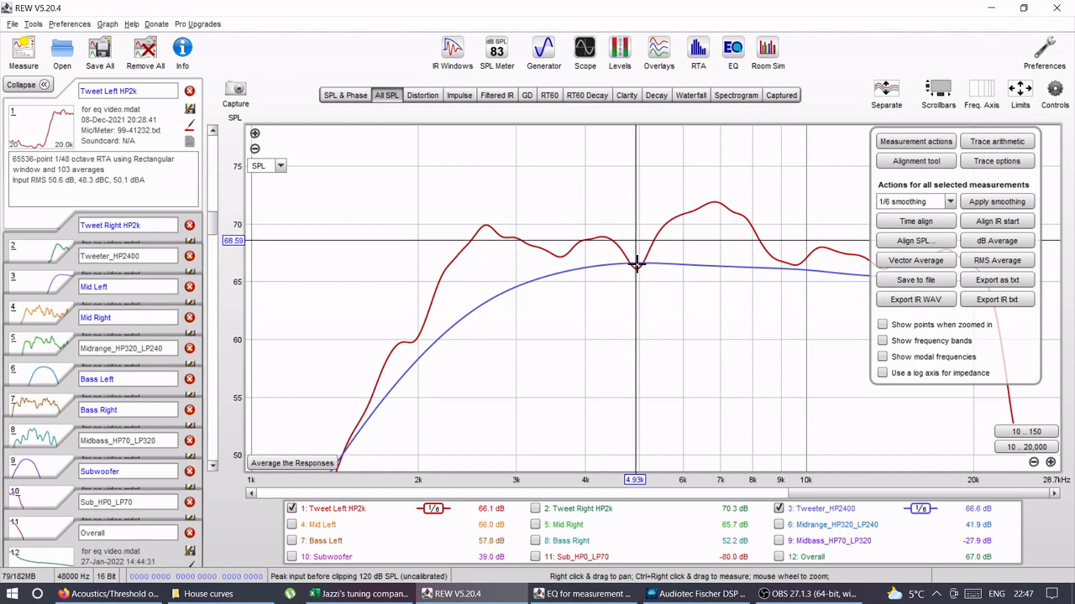
Step: Switch the displayed traces back to No smoothing and place the cursor at the lowest point of the dip near 5 kHz
left_click(926, 202)
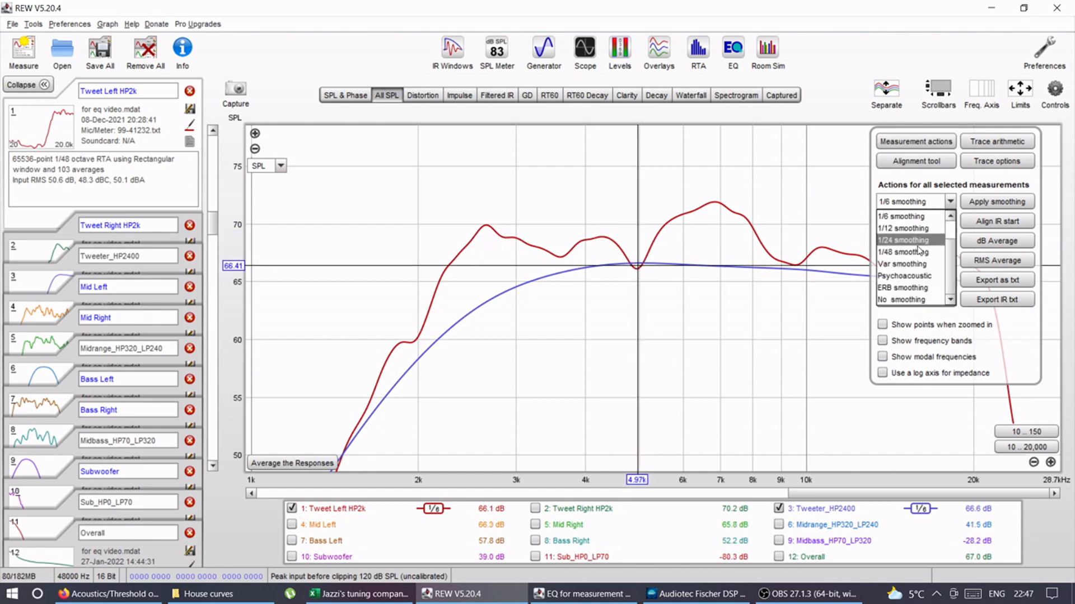
left_click(906, 298)
left_click(975, 203)
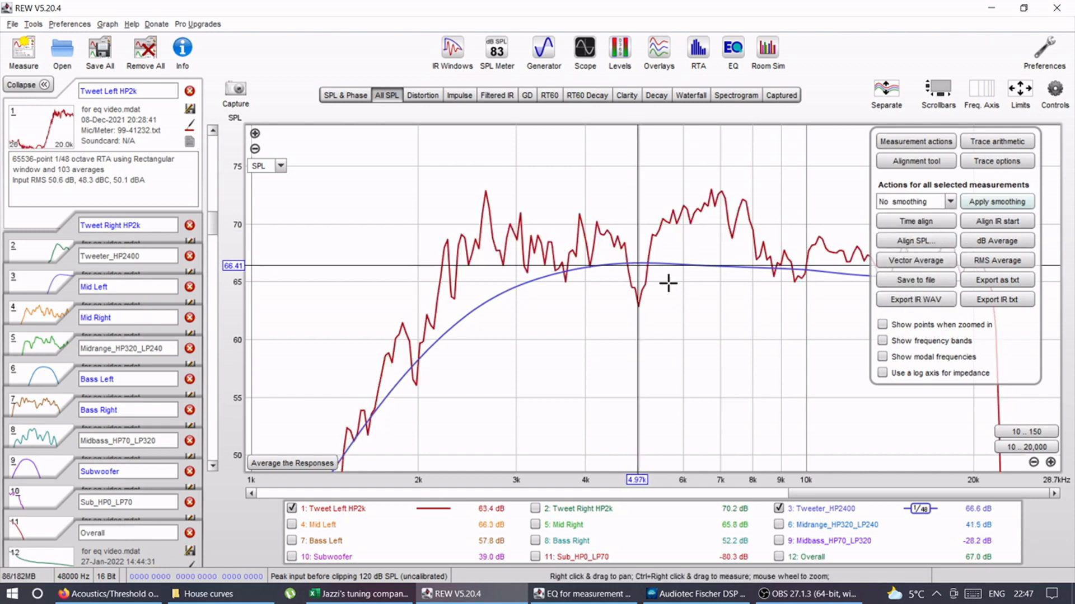
left_click(637, 307)
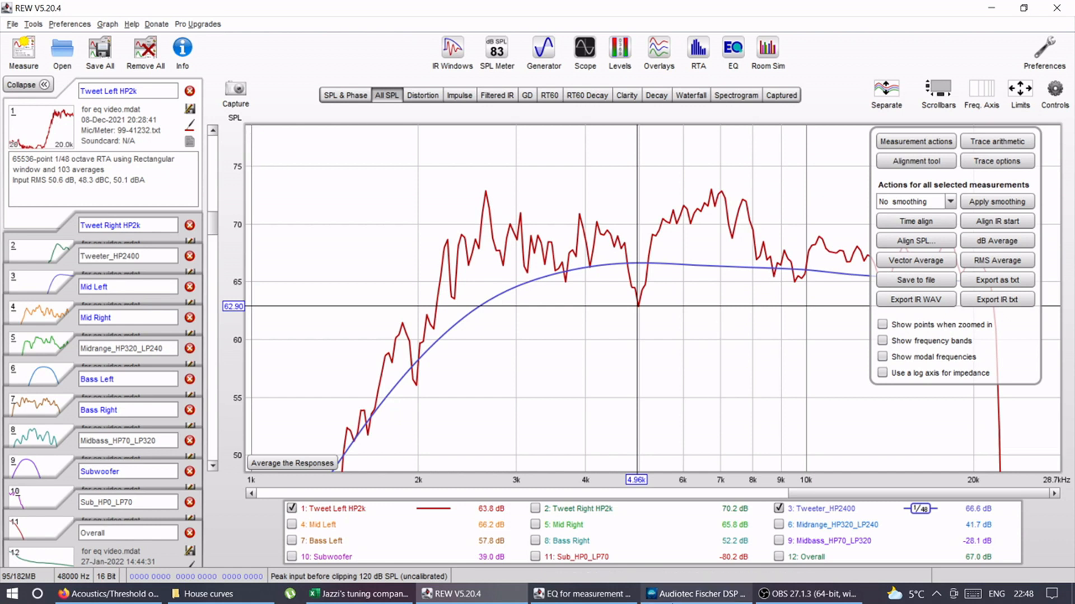
Step: Switch to the Audiotec Fischer DSP PC-Tool and vary Front L Mid's band 1 gain at 1200 Hz to 6 dB, -15 dB and finally -7.5 dB
mouse_move(703, 599)
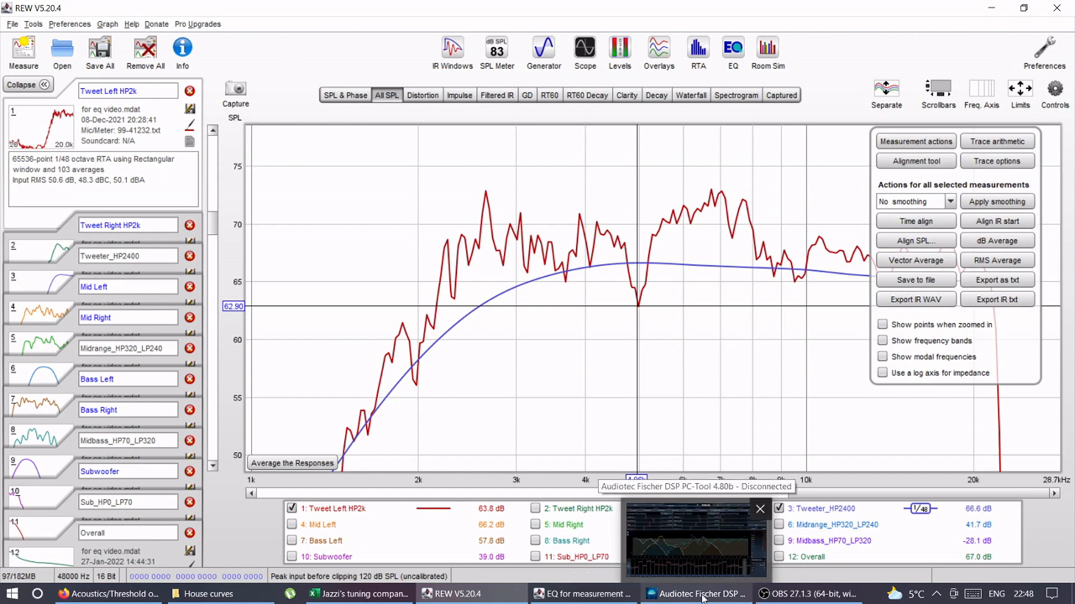
left_click(703, 598)
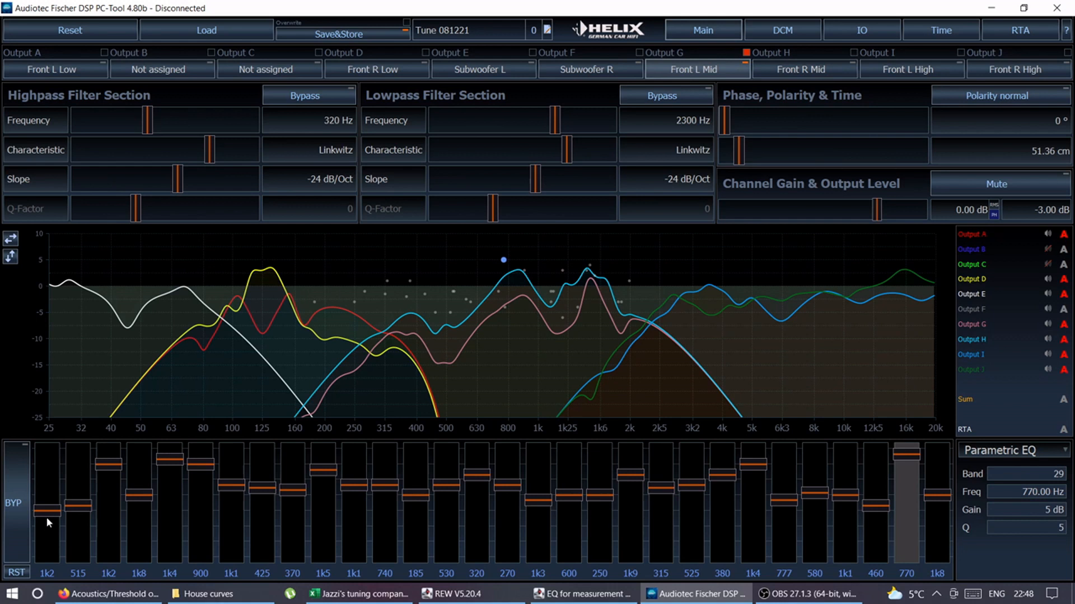
left_click_drag(48, 512, 54, 448)
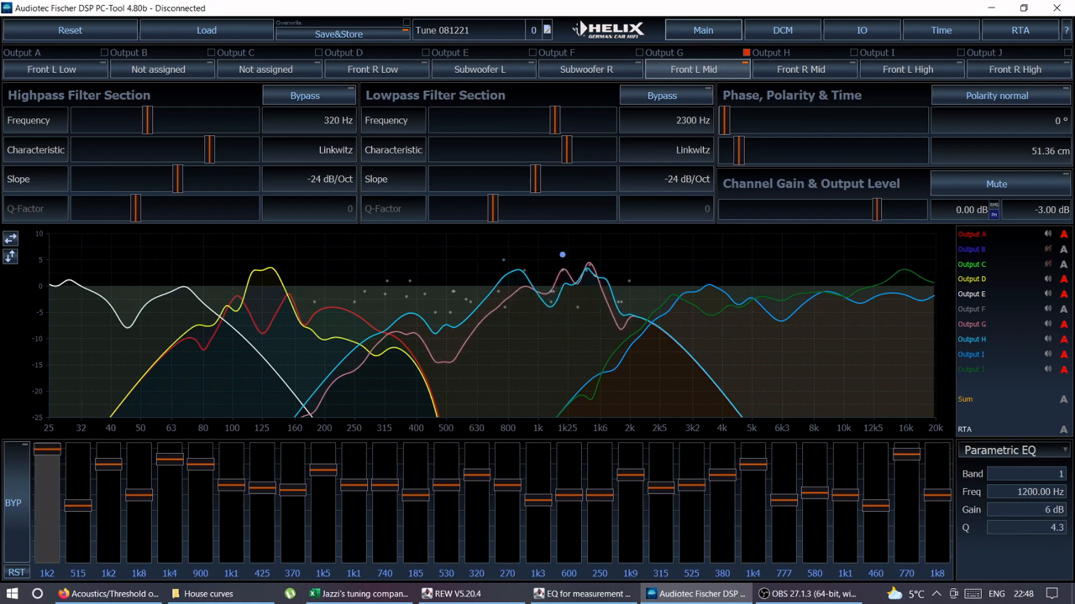
left_click_drag(52, 455, 48, 574)
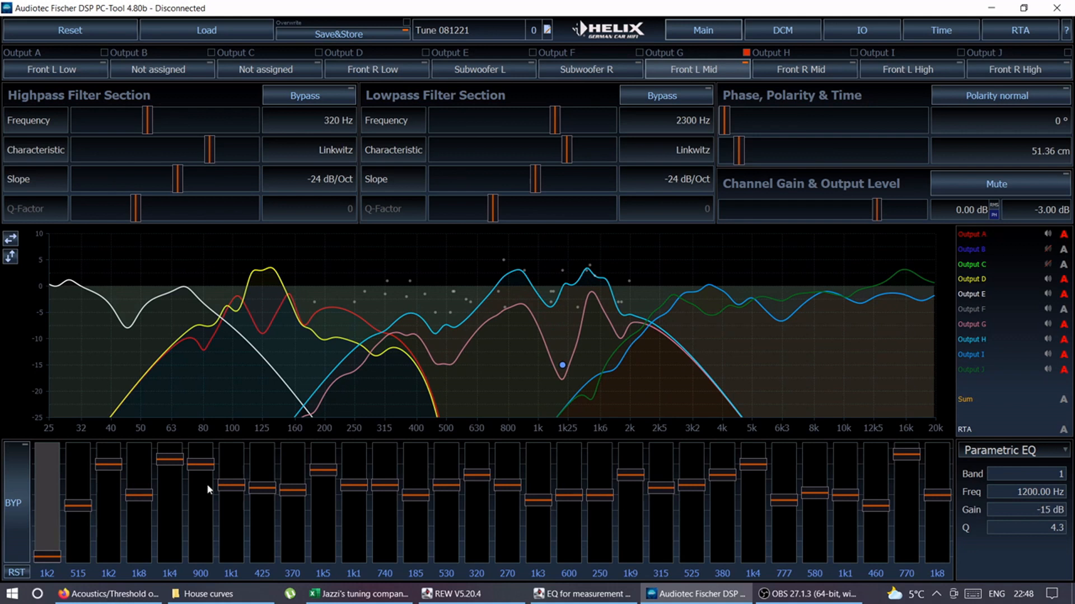
left_click_drag(42, 557, 48, 523)
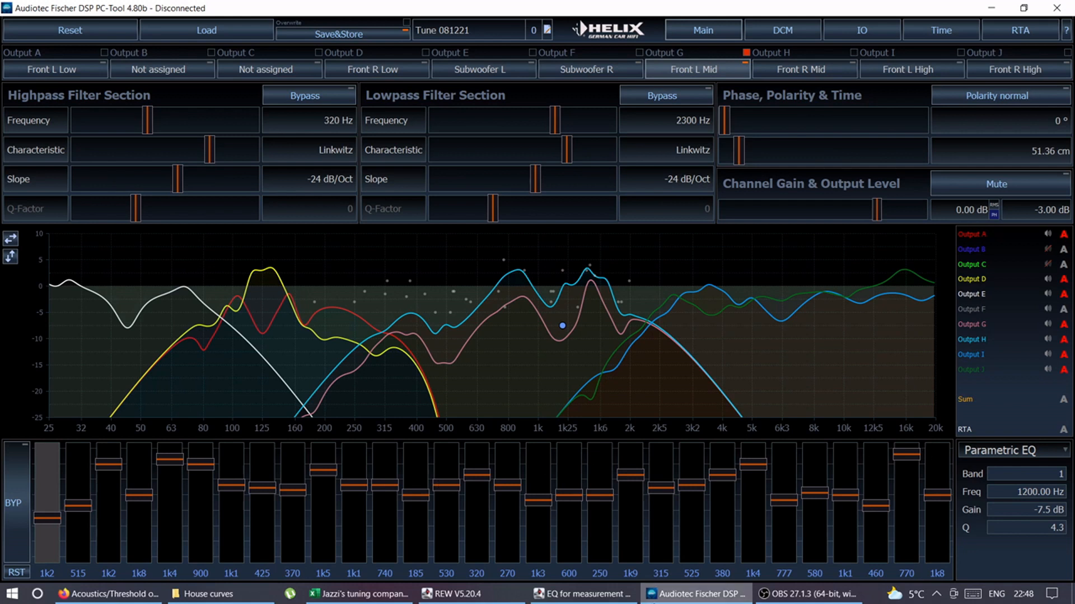
Step: Switch to REW's EQ window for Tweet Left HP2k and read the dip near 5 kHz against the target with the cursor
left_click(612, 599)
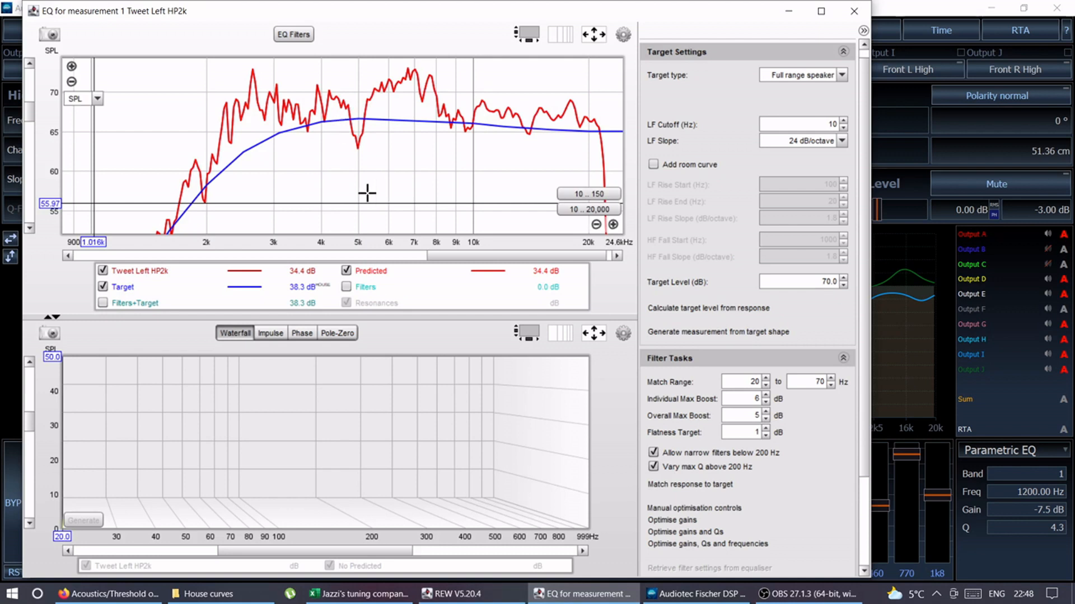
left_click(356, 178)
left_click(358, 165)
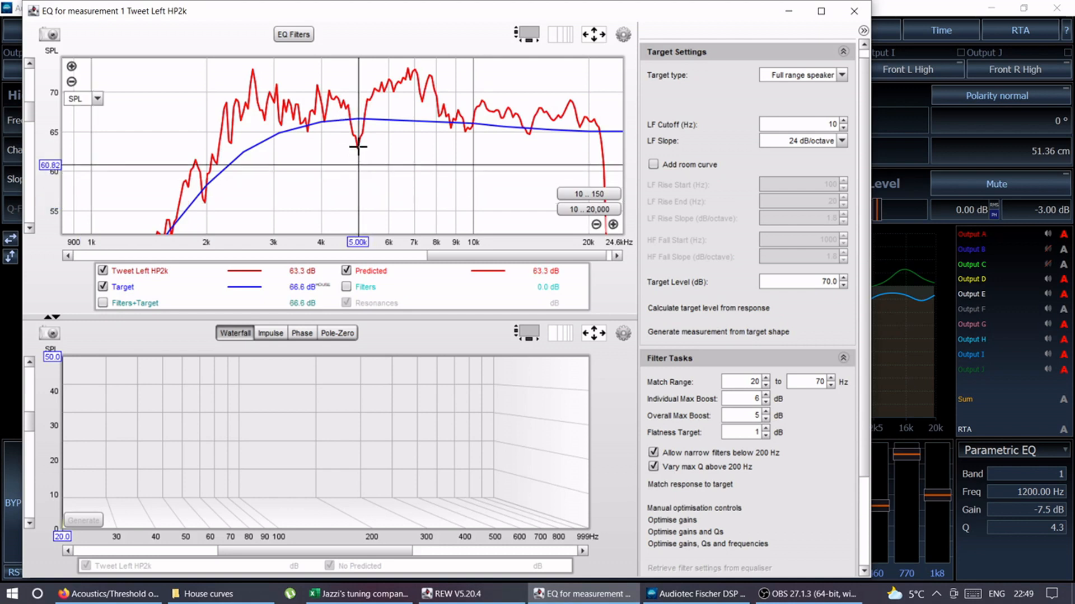
left_click(358, 147)
left_click(357, 147)
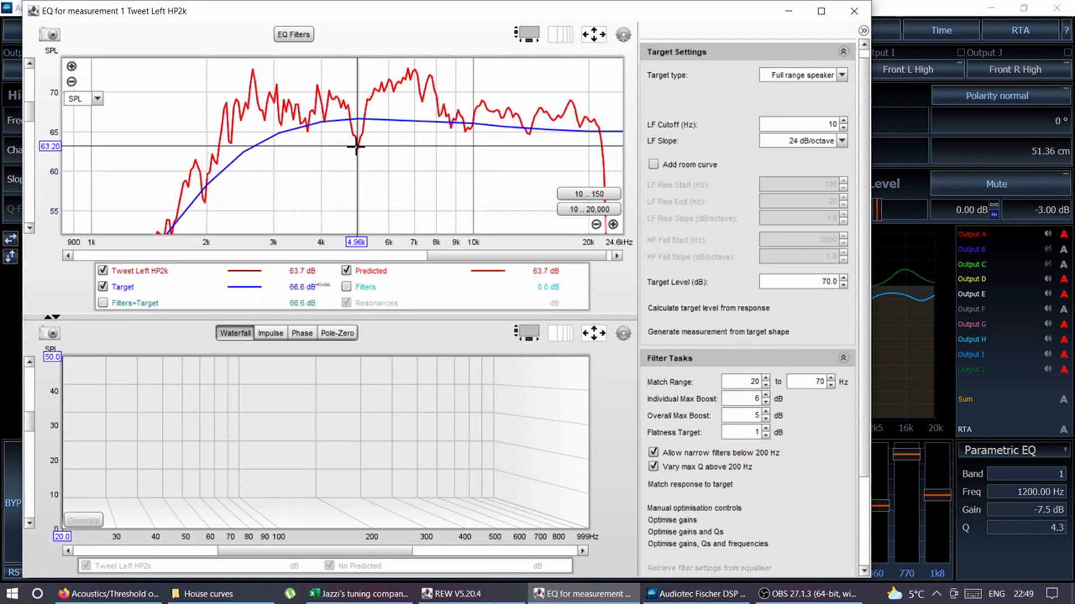
left_click(359, 146)
left_click(357, 146)
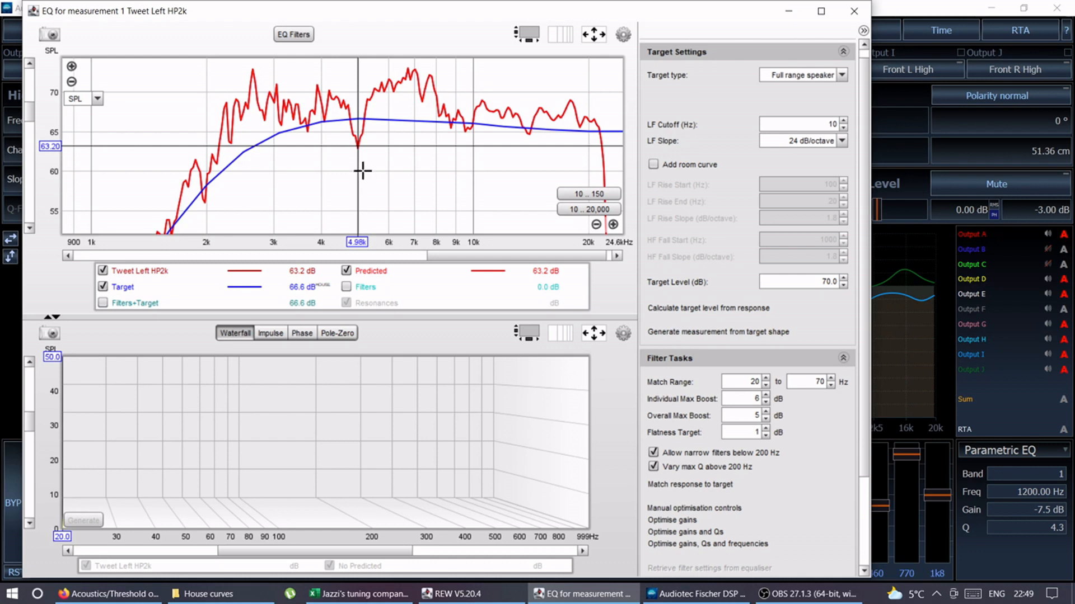
Step: Open the EQ filters of Tweet Left HP2k and arrange their window so the dip near 5 kHz stays visible in the EQ graph
left_click(294, 34)
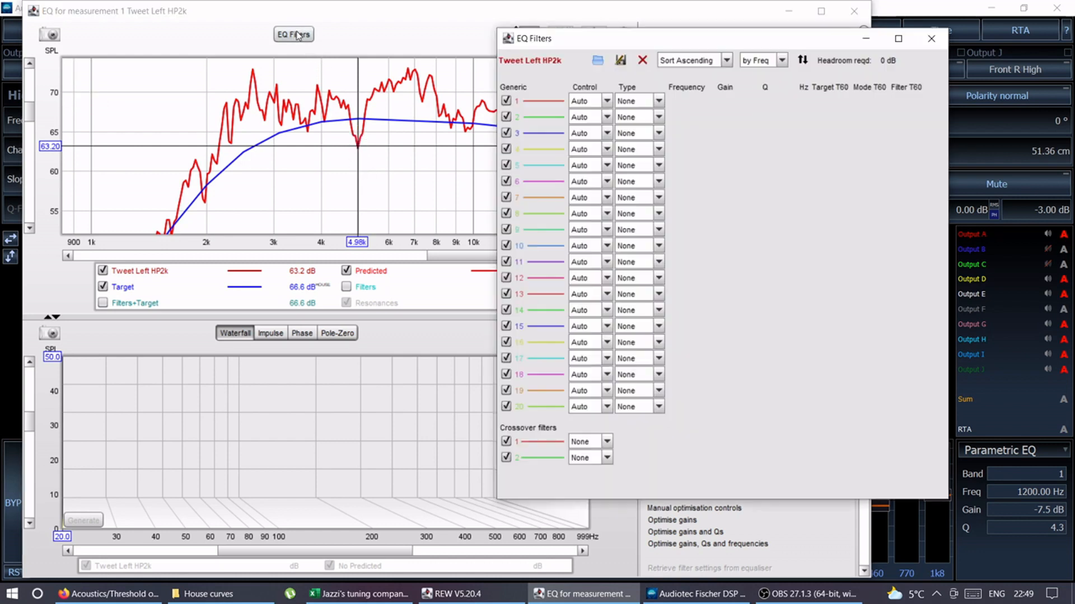
left_click_drag(603, 34, 673, 65)
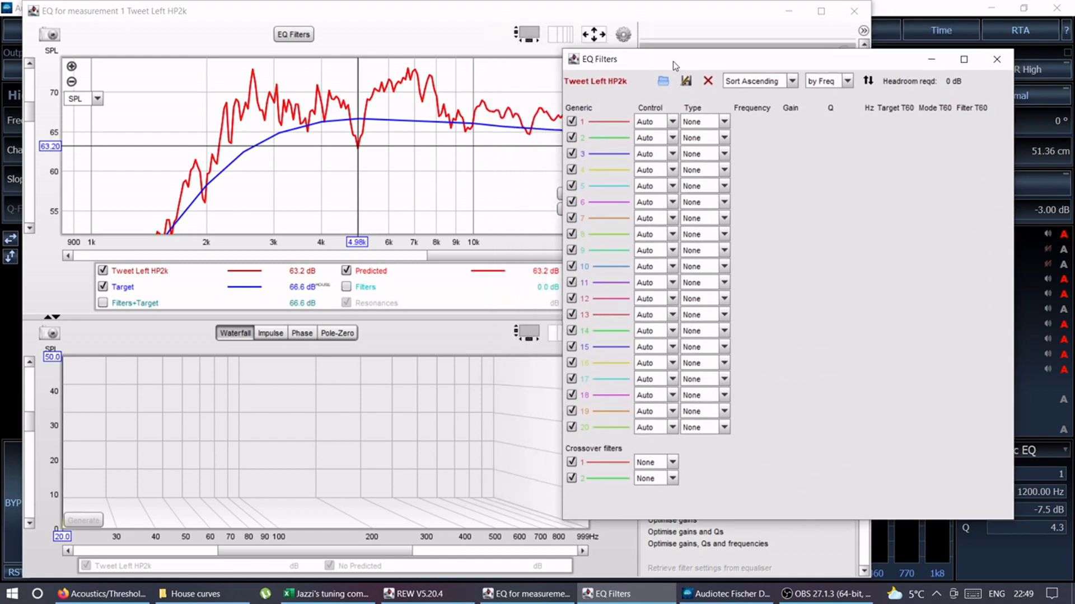
left_click(896, 12)
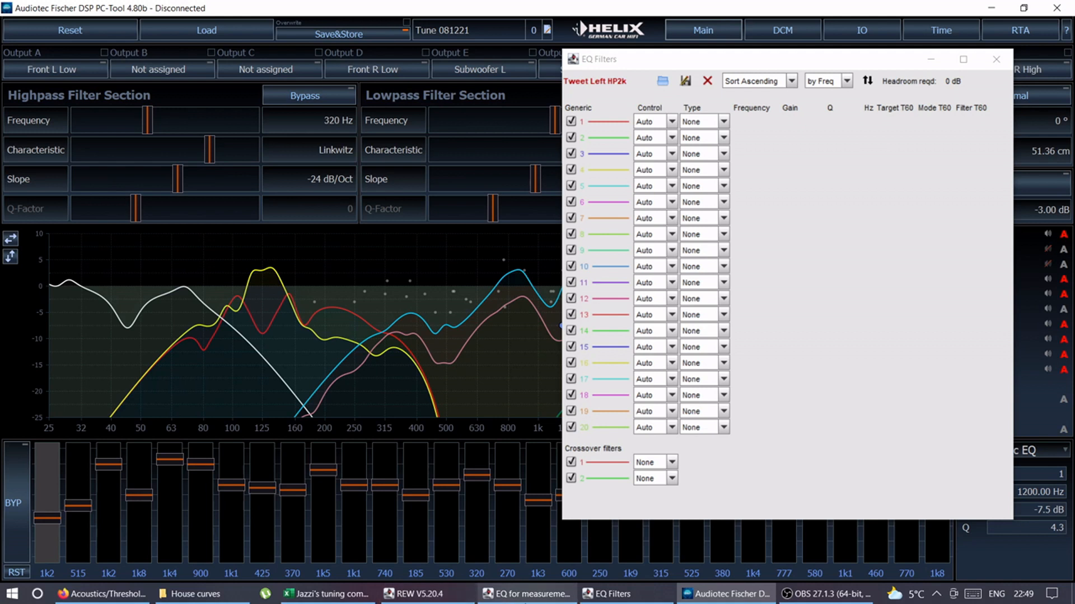
left_click(554, 596)
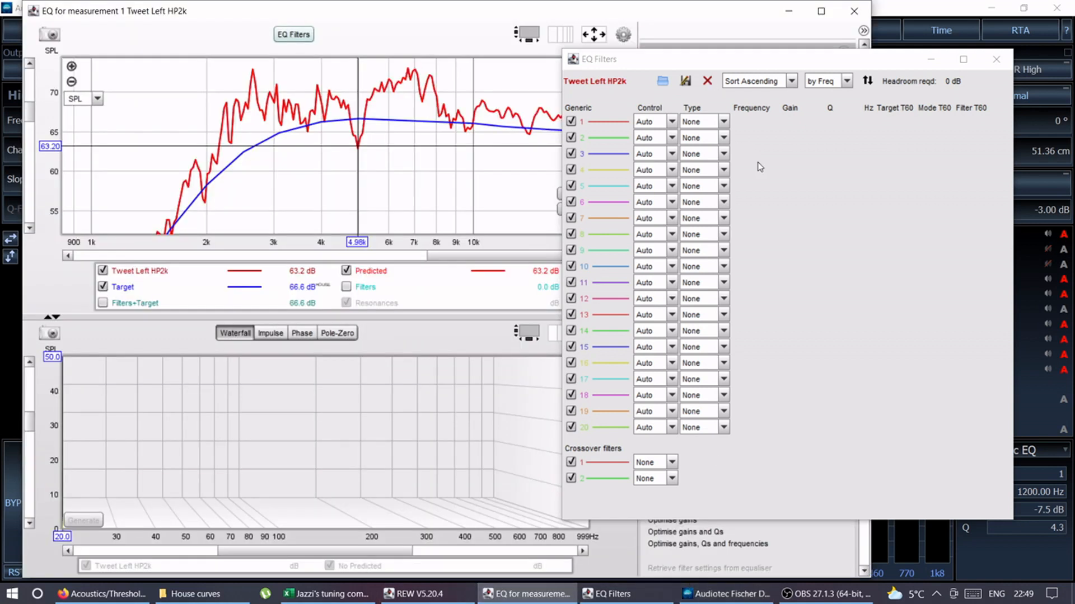
Step: Set EQ filter 1 to type PK with a frequency of 5,000 Hz
left_click(672, 123)
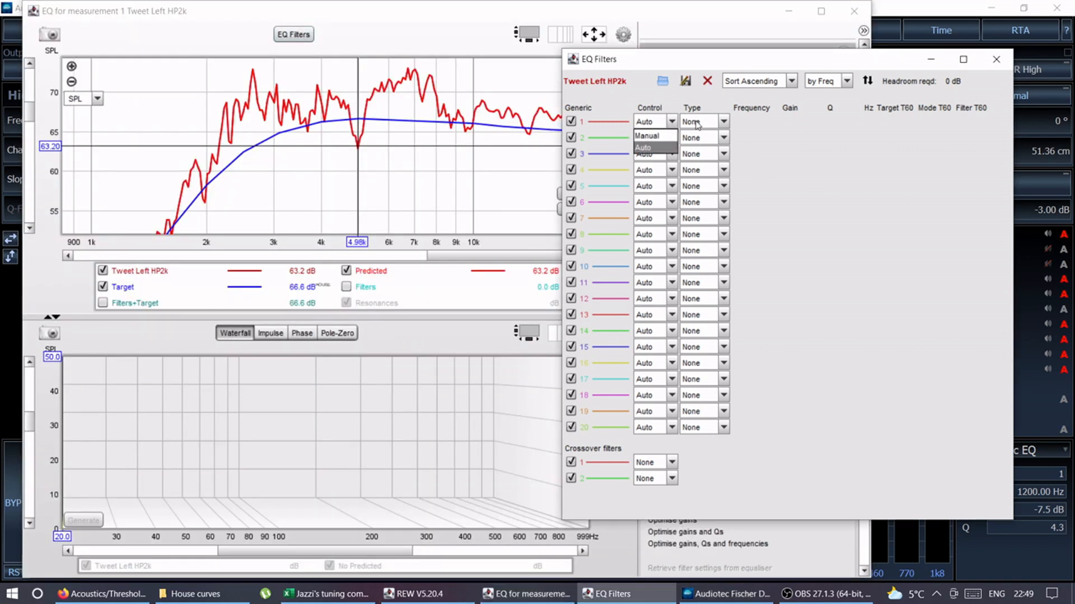
left_click(699, 124)
left_click(699, 136)
left_click(745, 122)
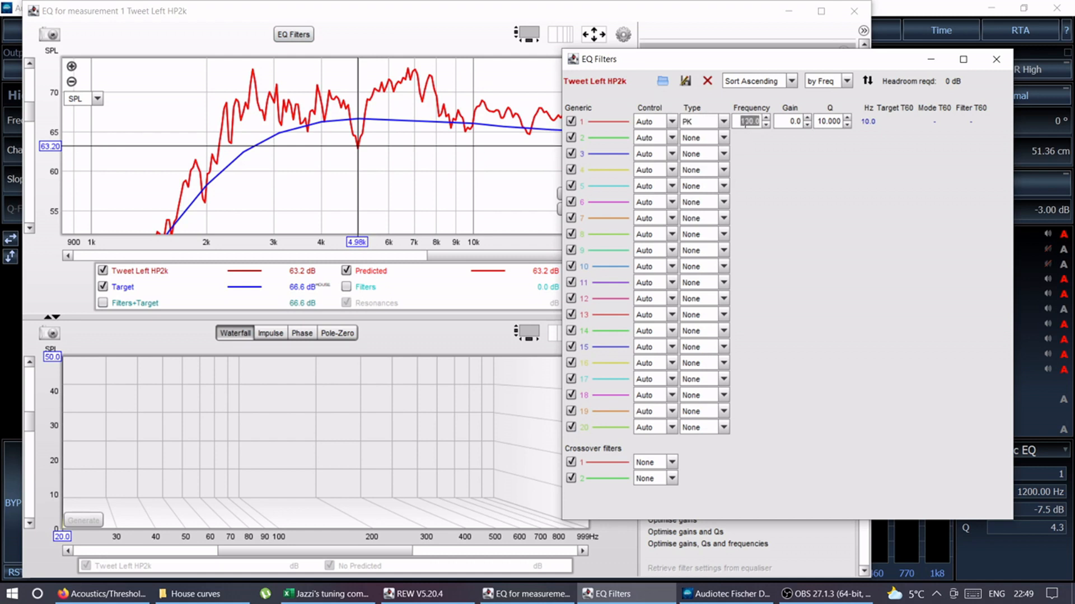
type("5,")
type("000")
key("Return")
Step: Give the 5,000 Hz peak filter a gain of 5 dB and a Q of 8
left_click(793, 122)
type("5")
key("Return")
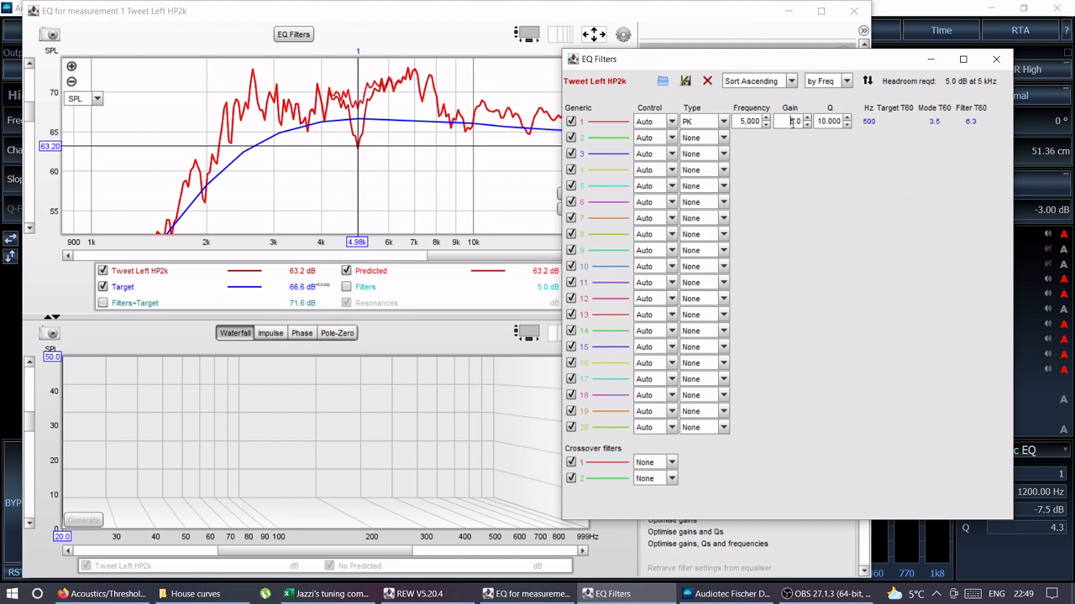
left_click(825, 122)
type("8")
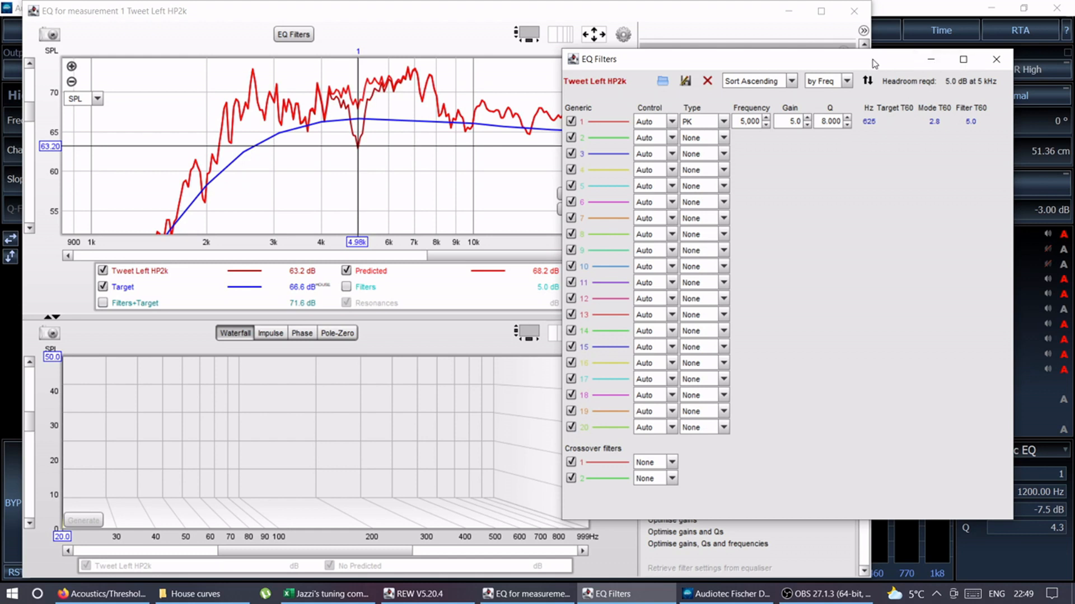
Step: Move the EQ Filters window clear of the graph and compare the measured and predicted Tweet Left HP2k traces around 5 kHz
left_click_drag(879, 64, 960, 68)
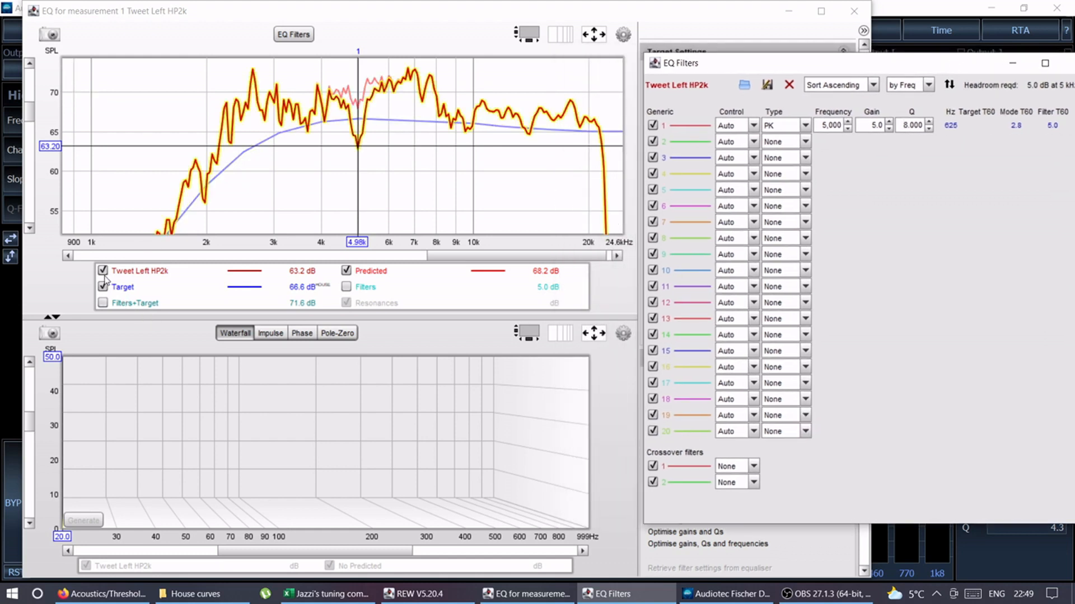
left_click(364, 143)
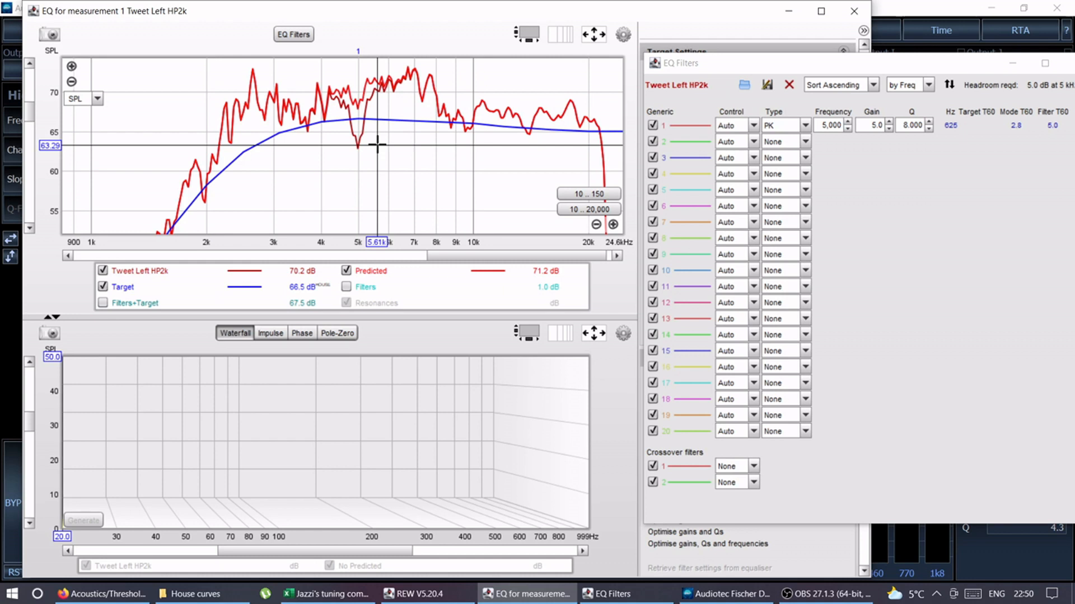
left_click(400, 146)
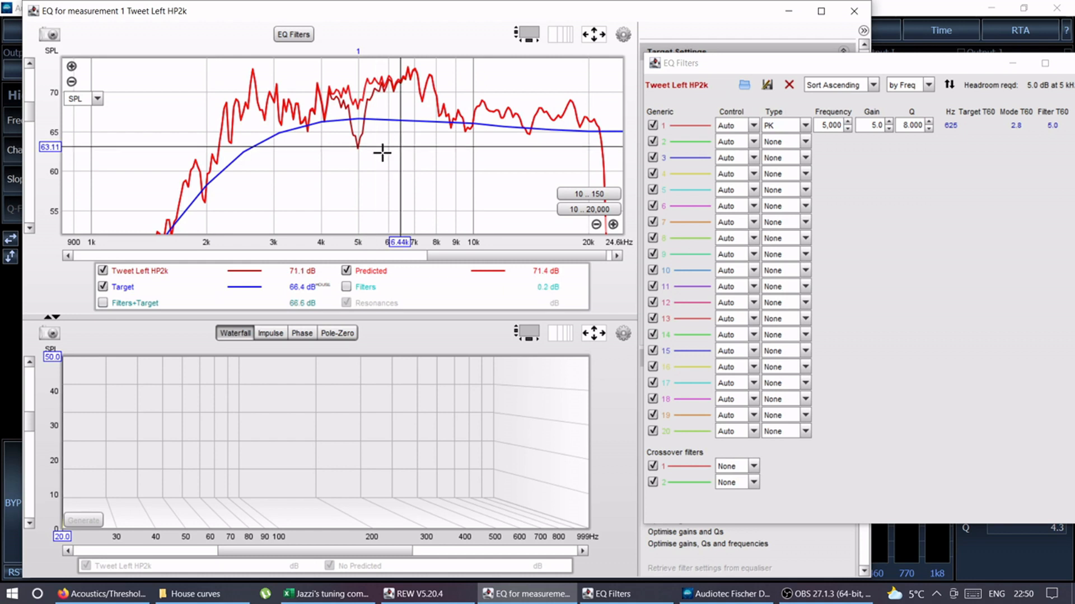
left_click(345, 176)
left_click(352, 150)
left_click_drag(352, 149, 358, 146)
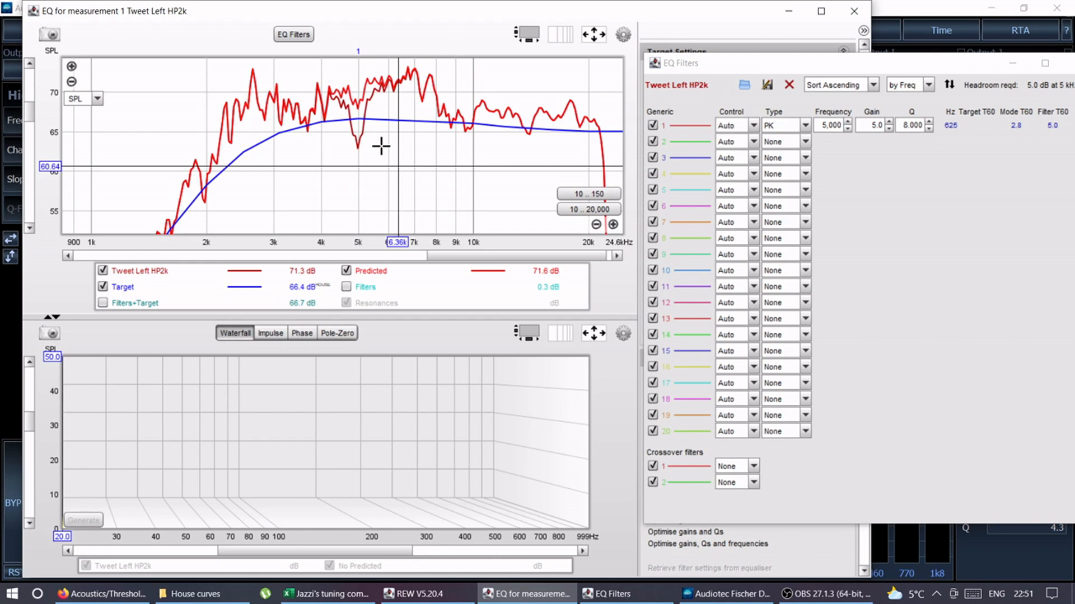
left_click(351, 144)
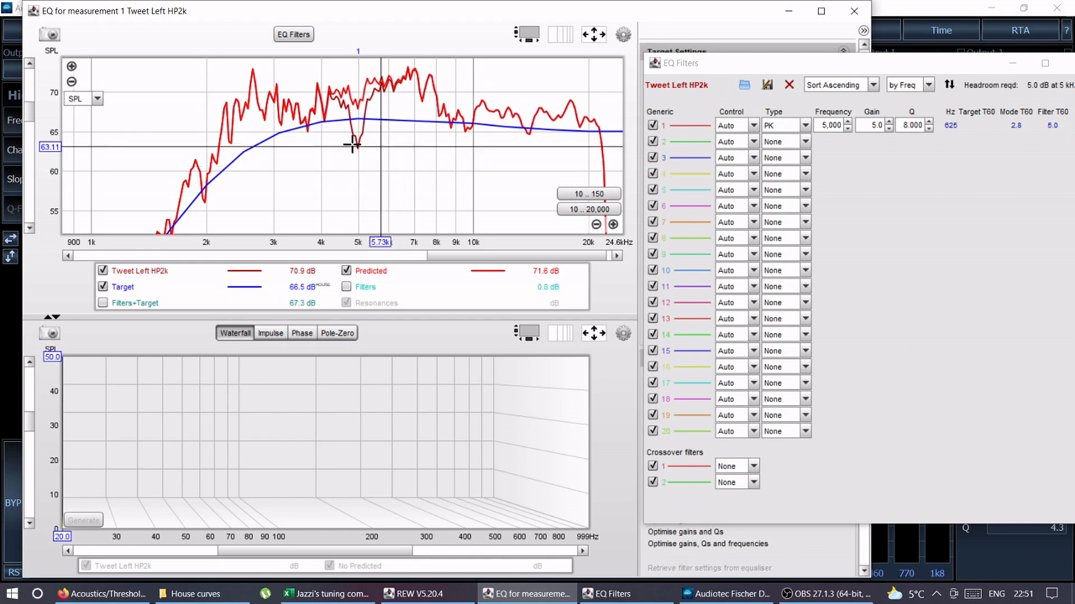
Step: Switch to the DSP PC-Tool, keep it maximised and move the EQ Filters window over its centre
left_click(871, 156)
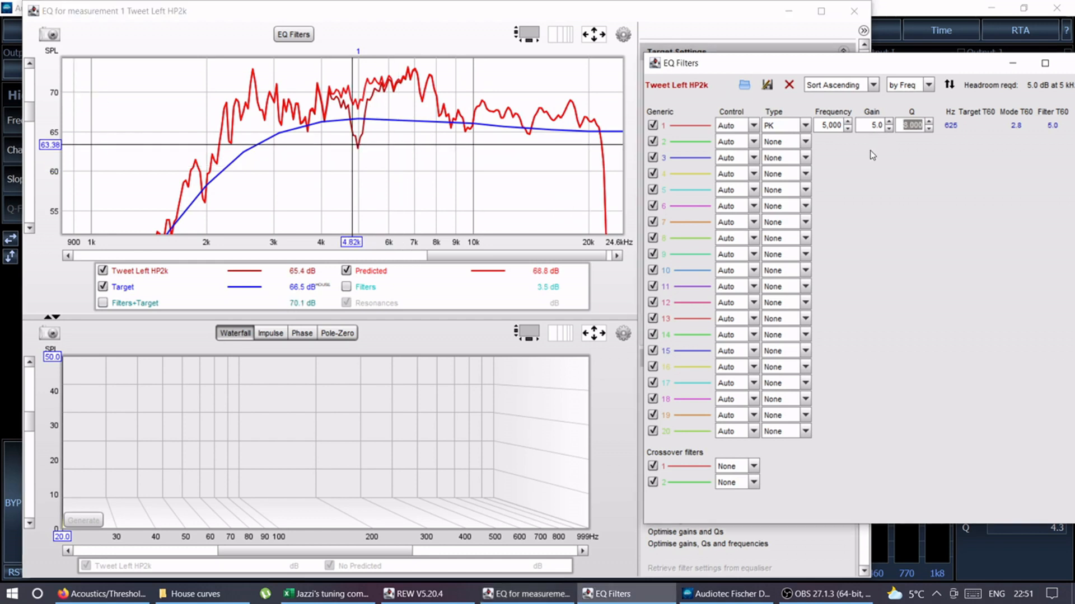
double_click(890, 11)
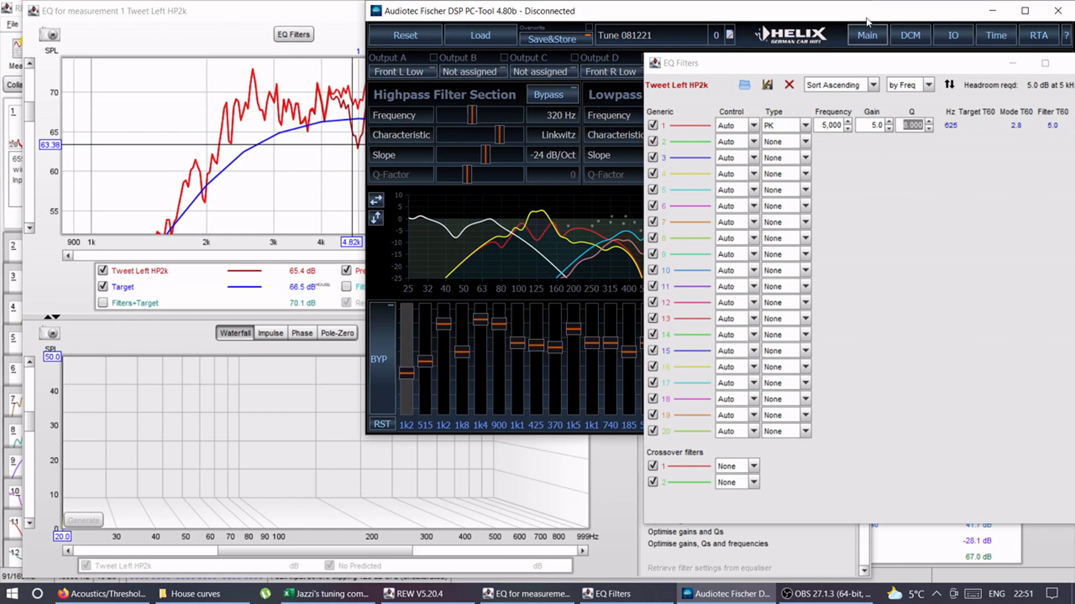
double_click(867, 21)
left_click_drag(974, 67, 811, 72)
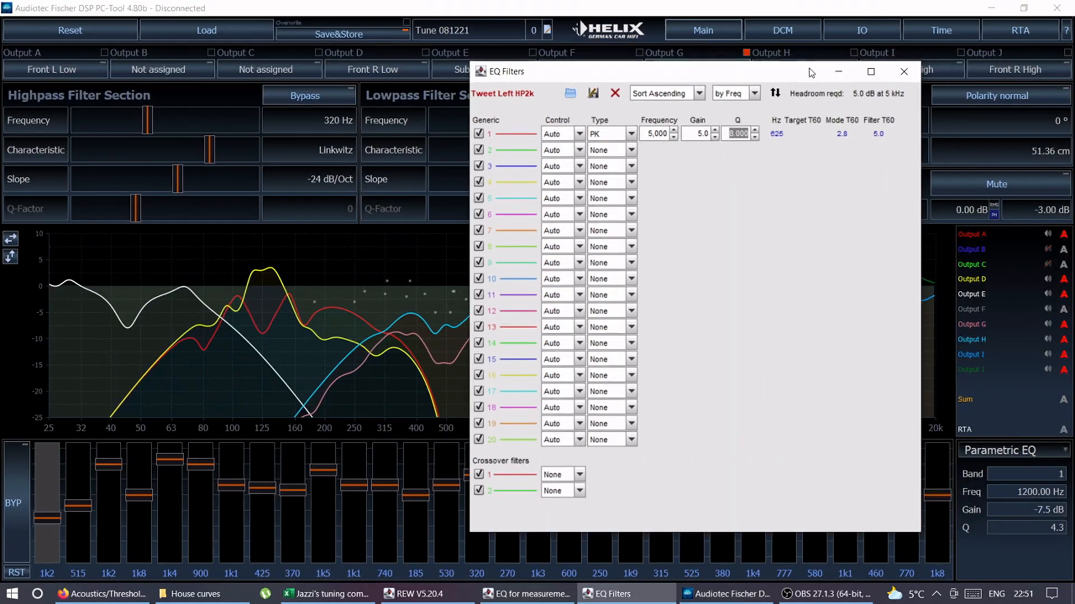
Step: Close the EQ Filters window and switch the Front L Mid equalizer view to Fine EQ and back to Parametric EQ
left_click(904, 71)
left_click(990, 447)
left_click(1001, 467)
left_click(1004, 454)
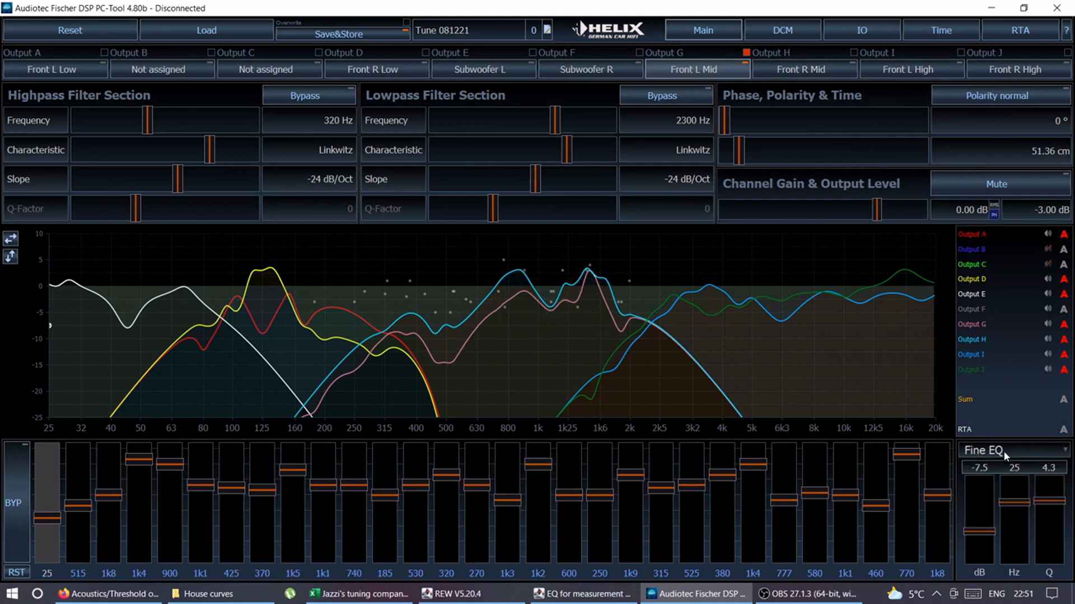
left_click(1002, 497)
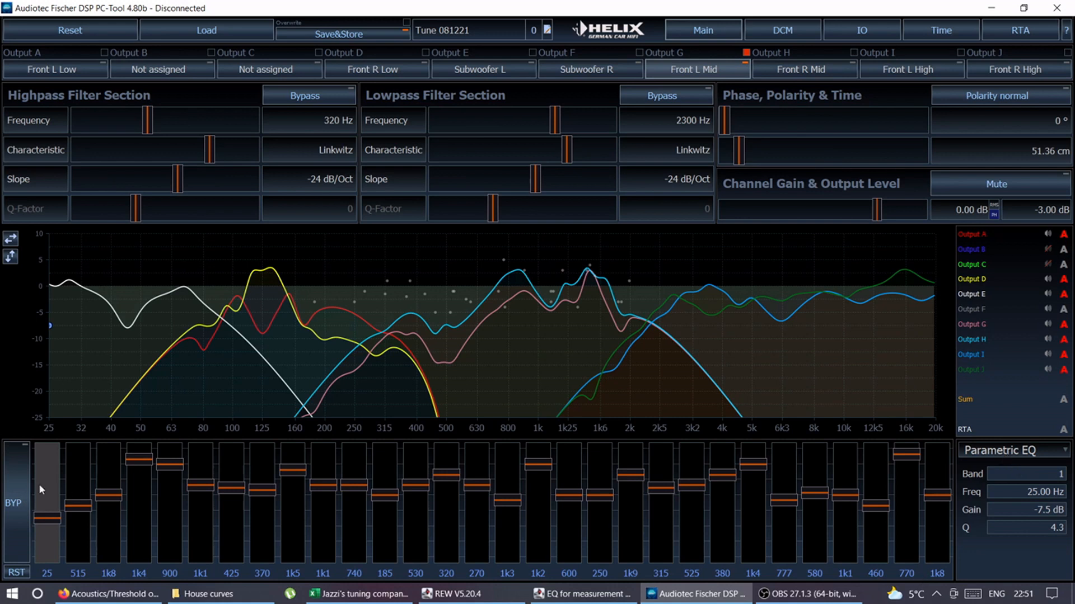
Step: Select band 1's frequency and gain values in the Parametric EQ to examine its editable settings
double_click(1022, 492)
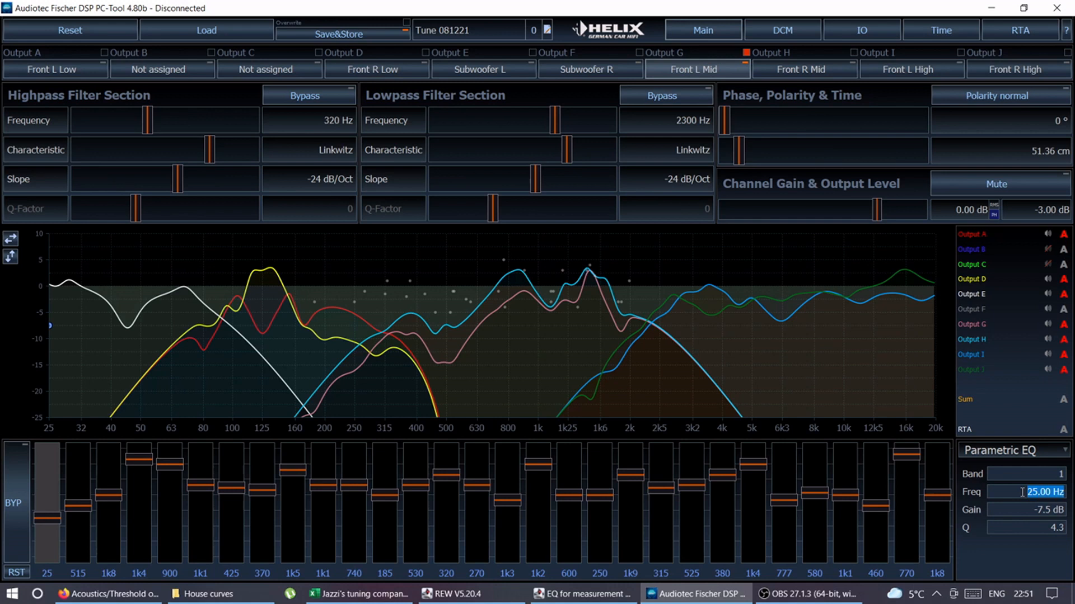
double_click(1007, 515)
left_click(1008, 525)
double_click(1011, 512)
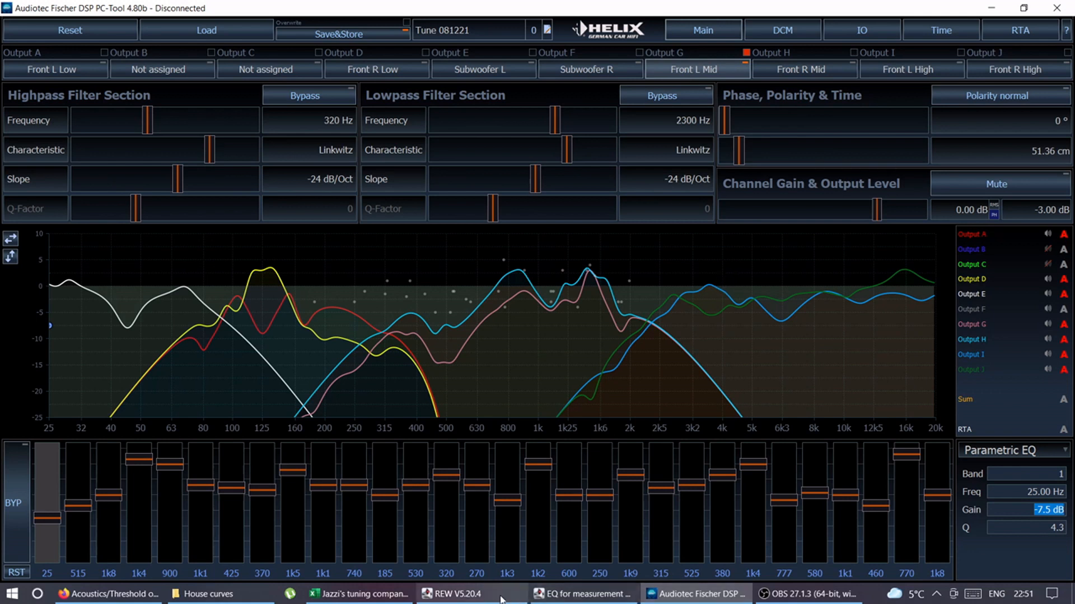
Step: Switch back to the REW EQ window, reopen the EQ filters and set filter 1's gain to 10 dB
left_click(563, 594)
mouse_move(511, 221)
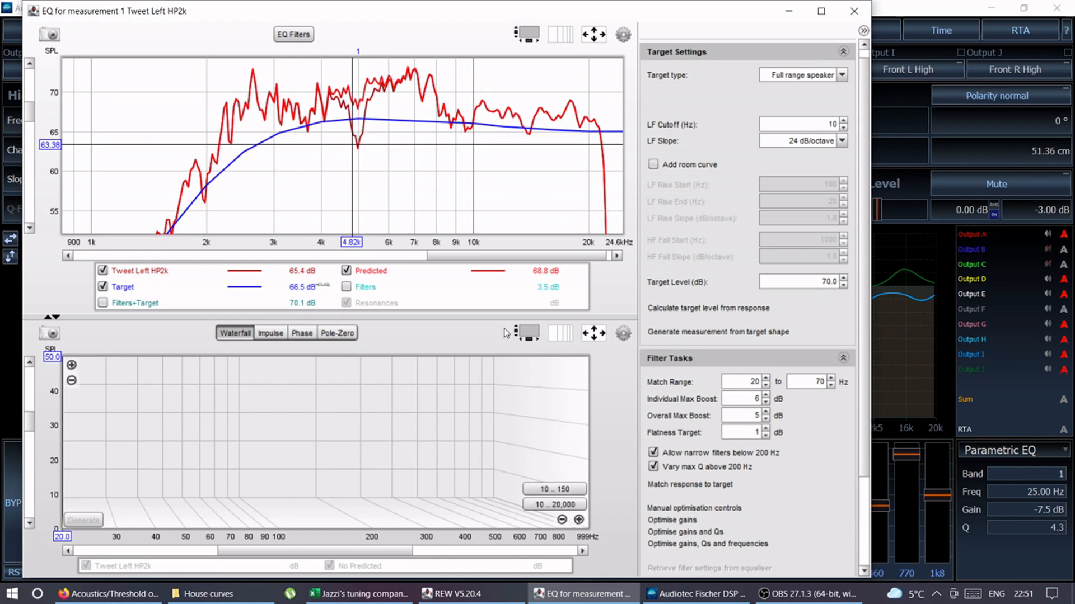
left_click(293, 34)
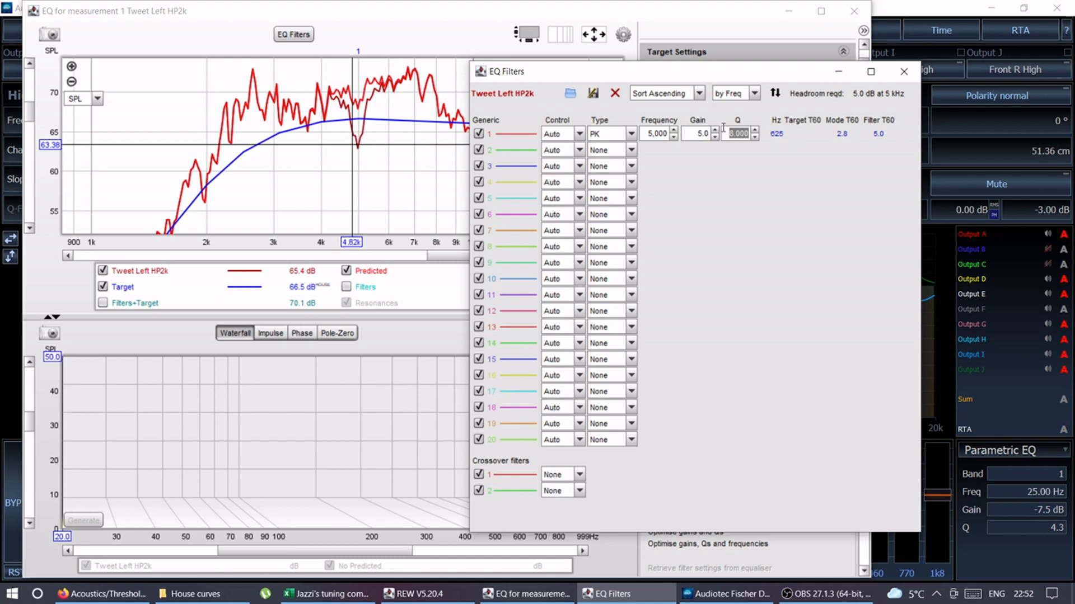
left_click(694, 135)
left_click_drag(693, 136, 705, 139)
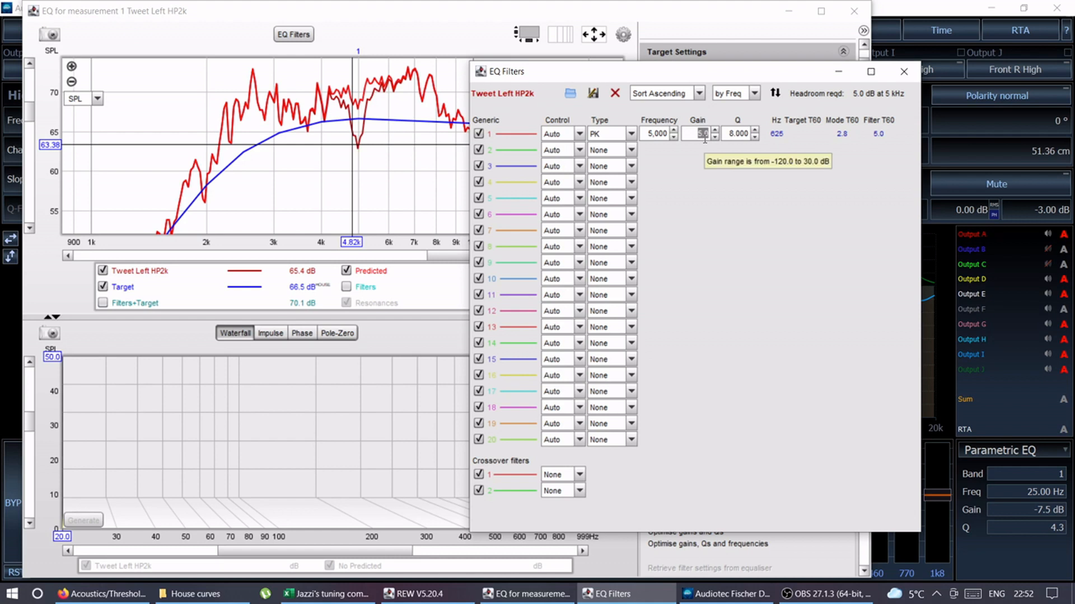
type("10")
key("Return")
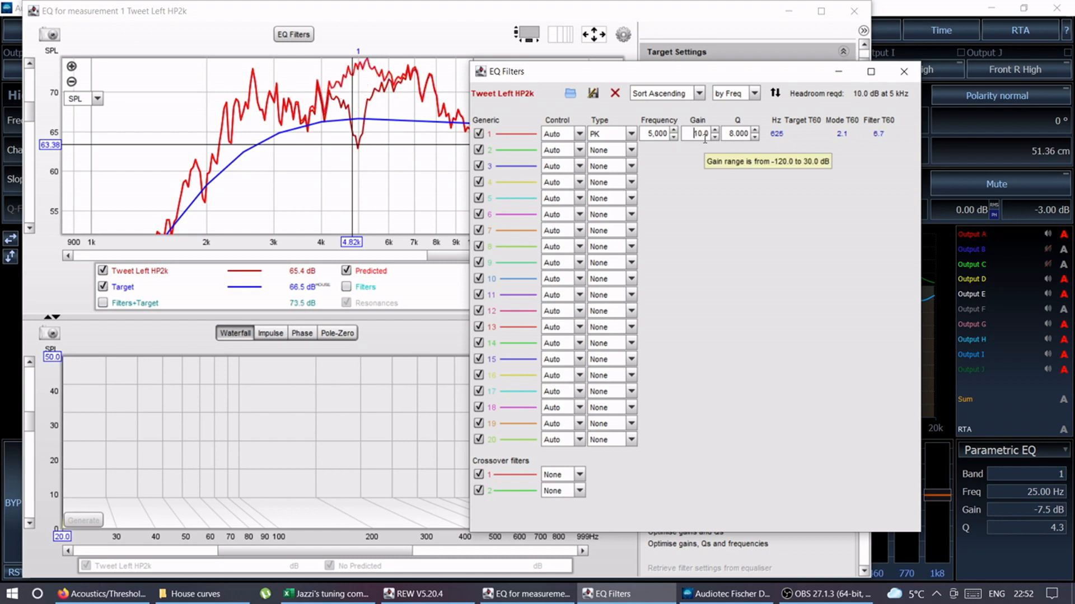
Step: Shift the graph's SPL range upward and set the 5,000 Hz filter's Q to 1
left_click_drag(29, 118, 29, 116)
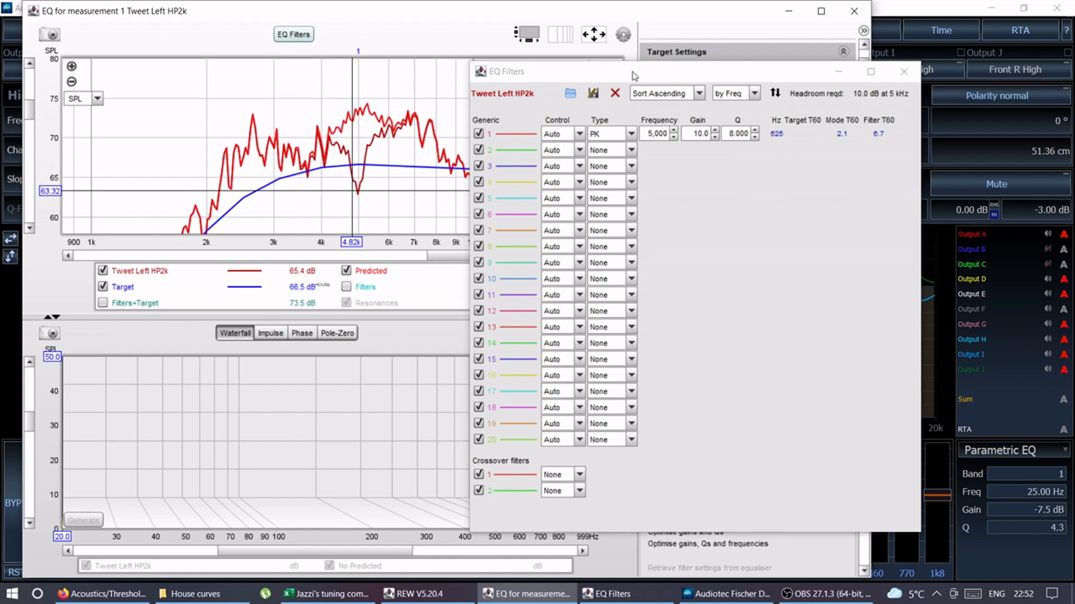
left_click_drag(632, 71, 649, 69)
left_click(762, 131)
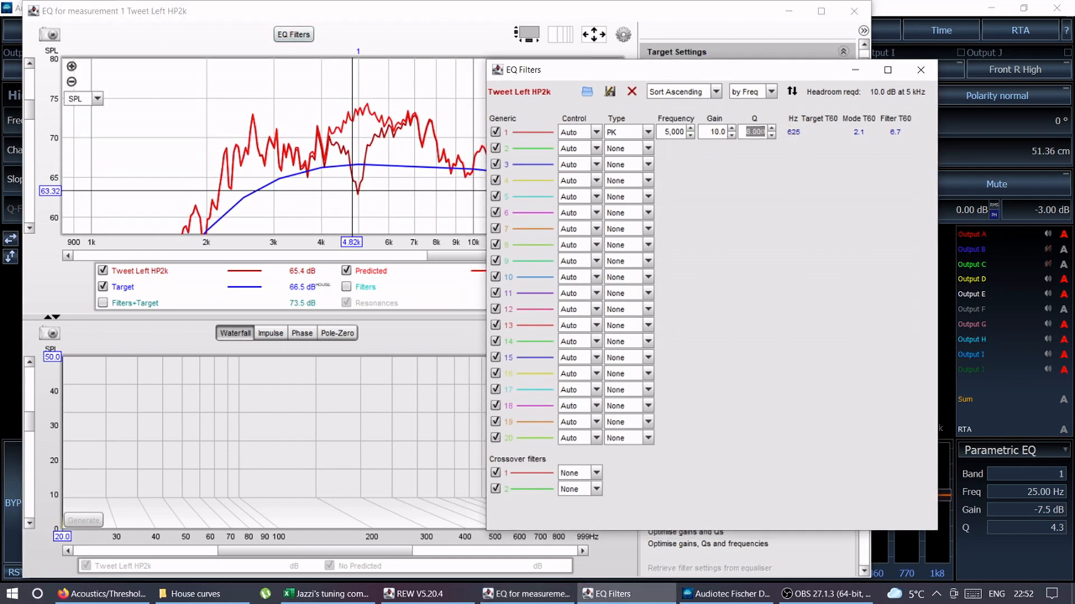
type("1")
key("Return")
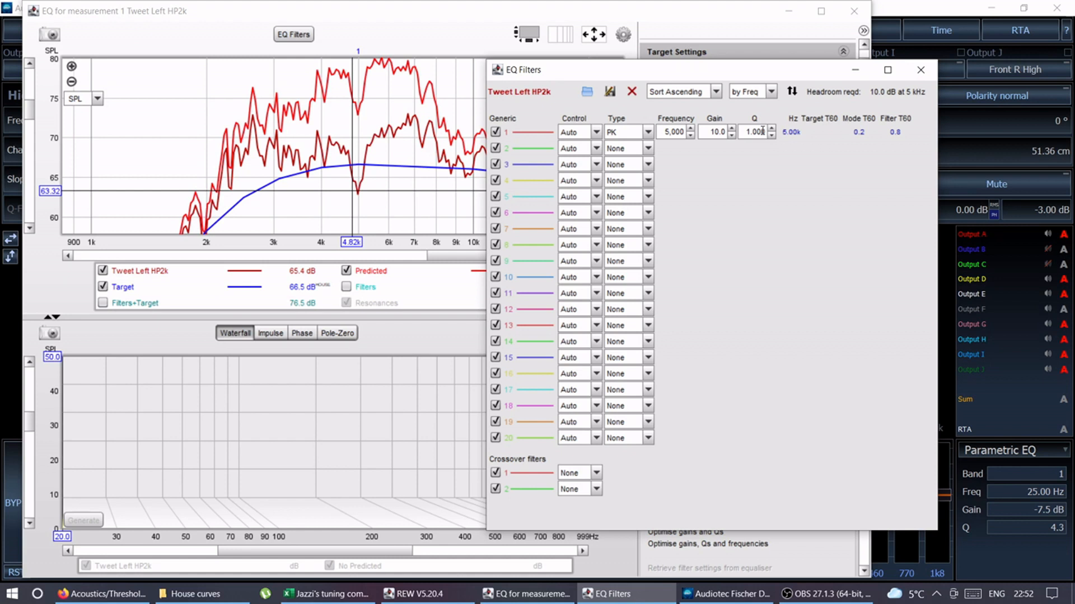
Step: Move the EQ Filters window further clear of the graph and set the 5,000 Hz filter's Q to 12
left_click_drag(704, 74, 786, 80)
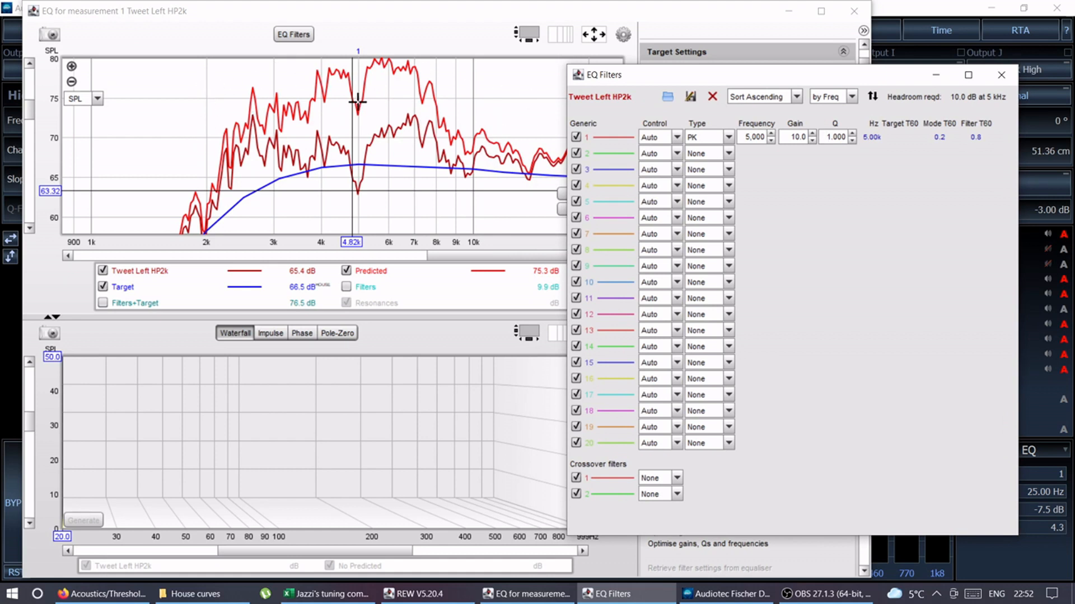
double_click(833, 142)
type("12")
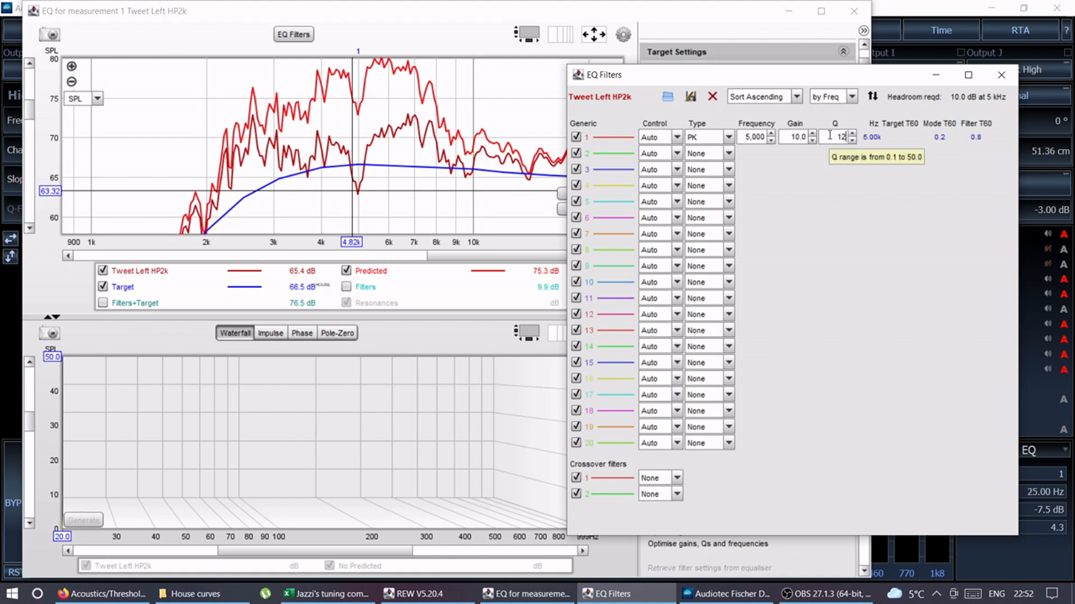
key("Return")
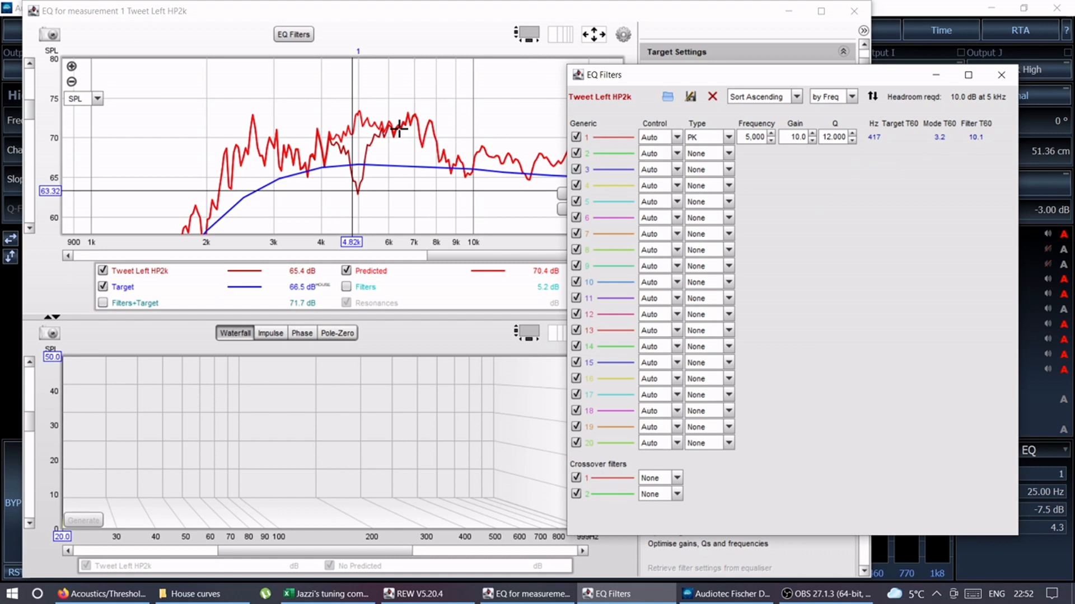
Step: Examine the depth and width of the Tweet Left HP2k dip around 5 kHz with the graph cursor
left_click(354, 191)
left_click(355, 194)
left_click(358, 191)
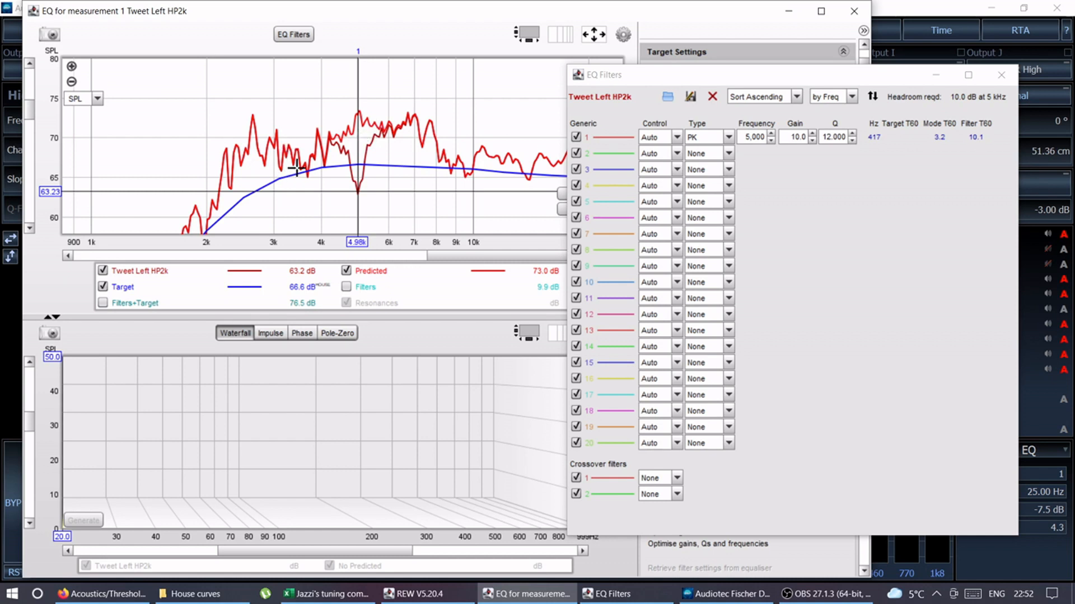
left_click(351, 182)
left_click(367, 173)
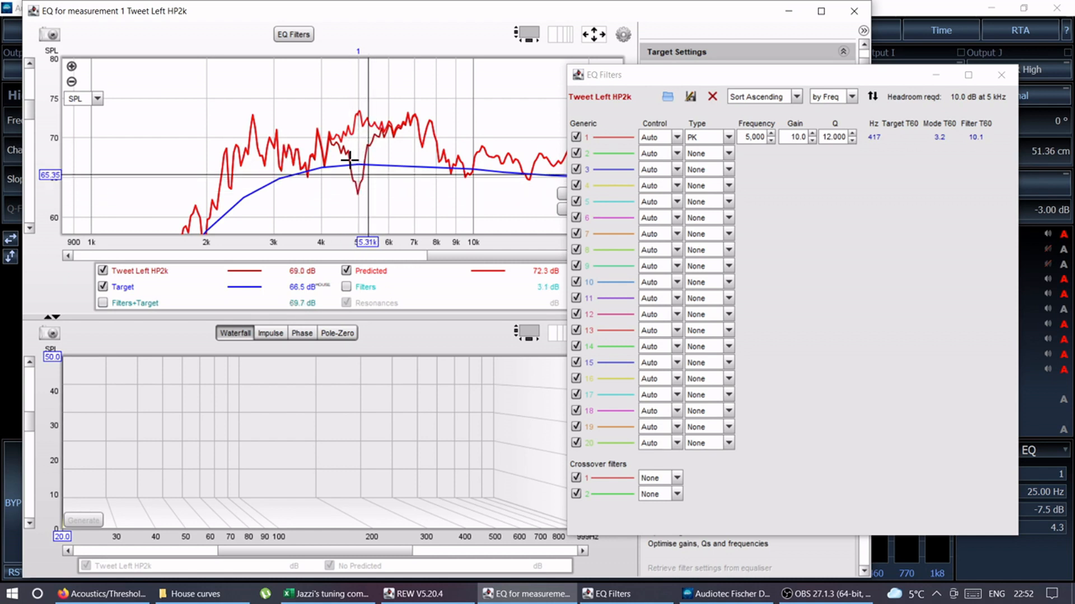
left_click(349, 160)
left_click(366, 160)
left_click(343, 162)
left_click_drag(365, 162, 366, 144)
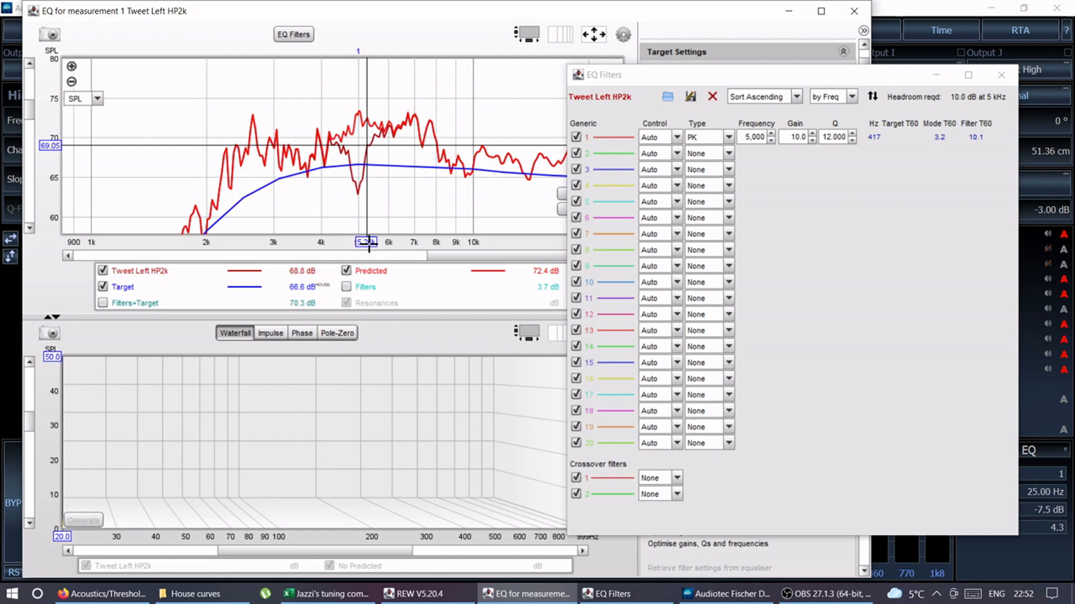
left_click(347, 156)
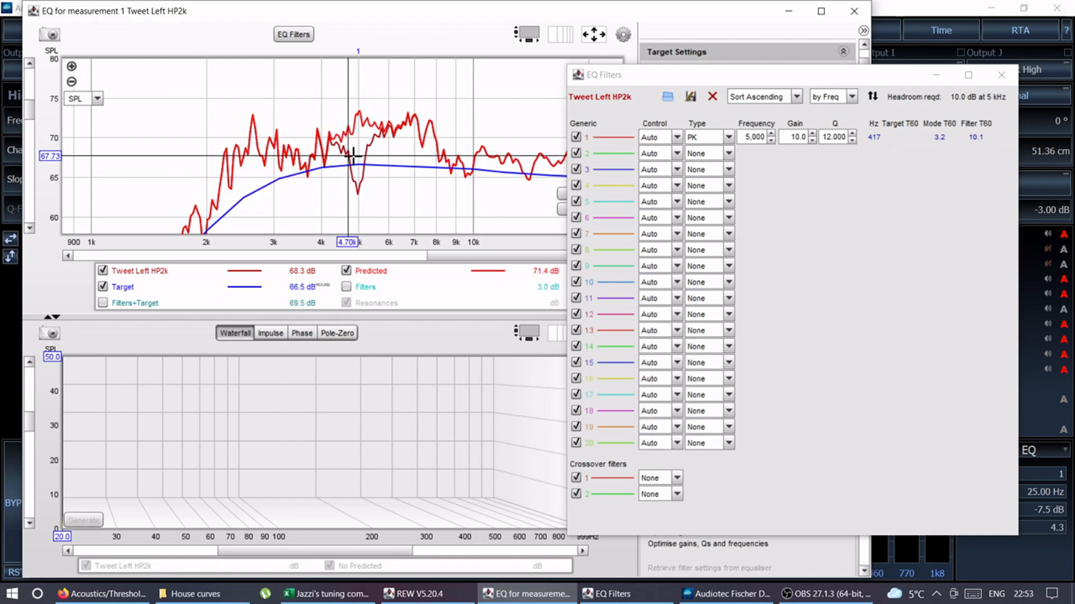
left_click_drag(348, 154, 359, 159)
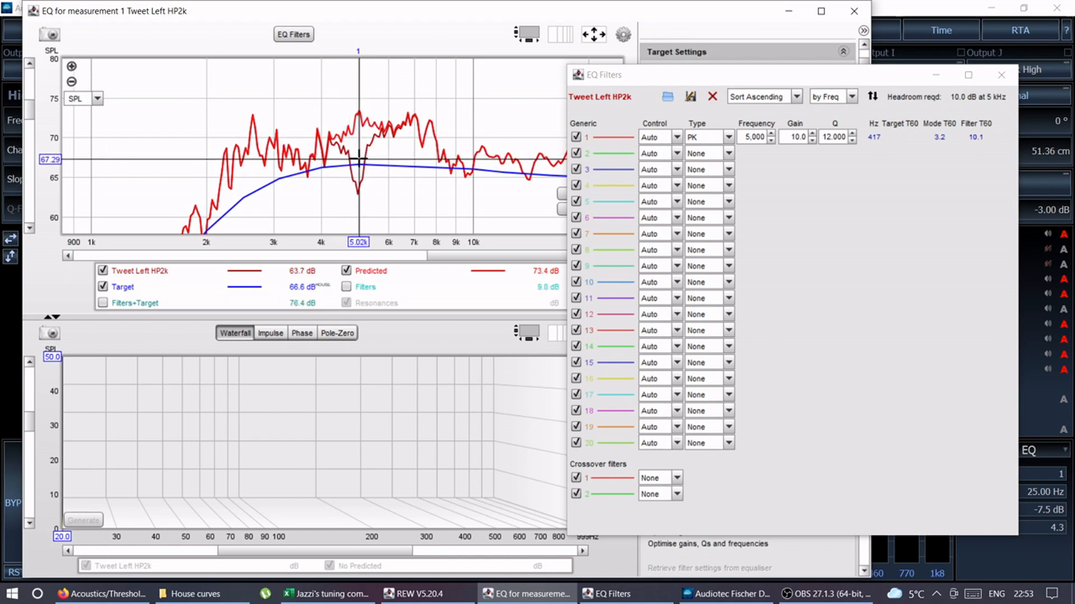
left_click(359, 205)
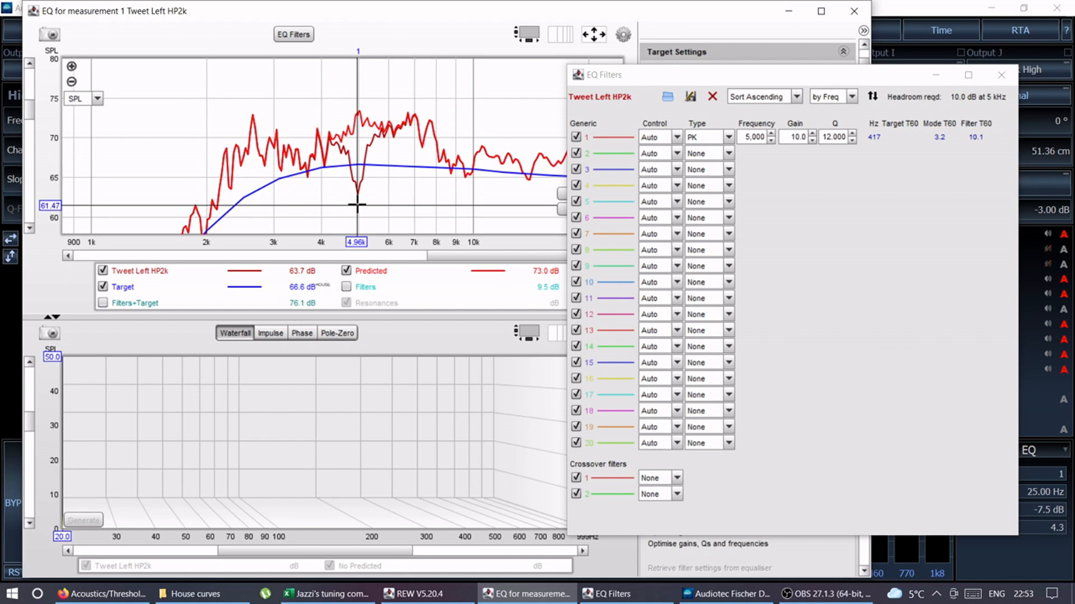
left_click_drag(358, 206, 357, 204)
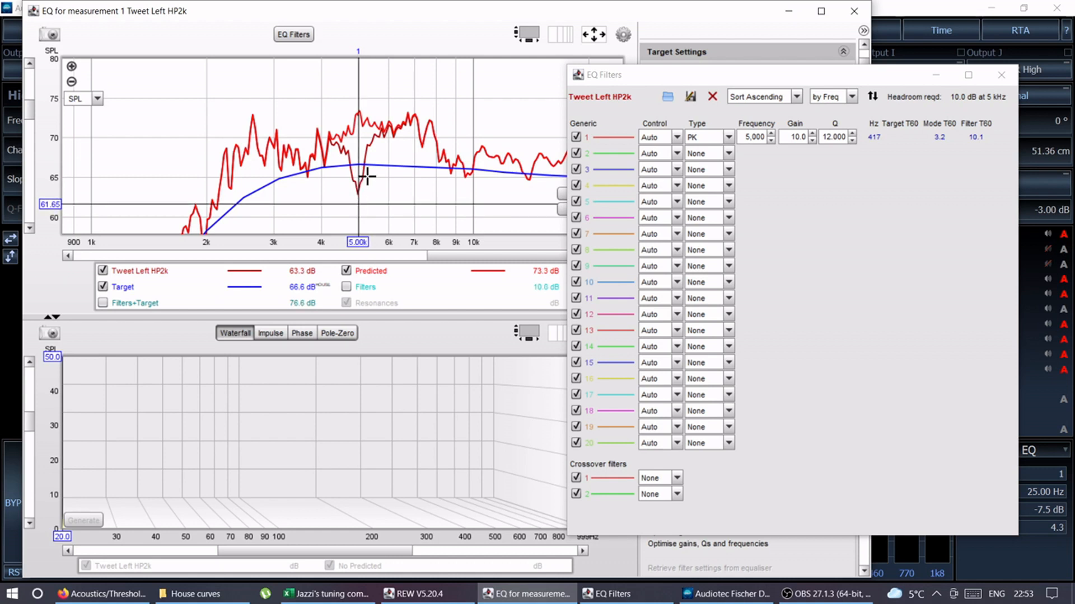
left_click(358, 147)
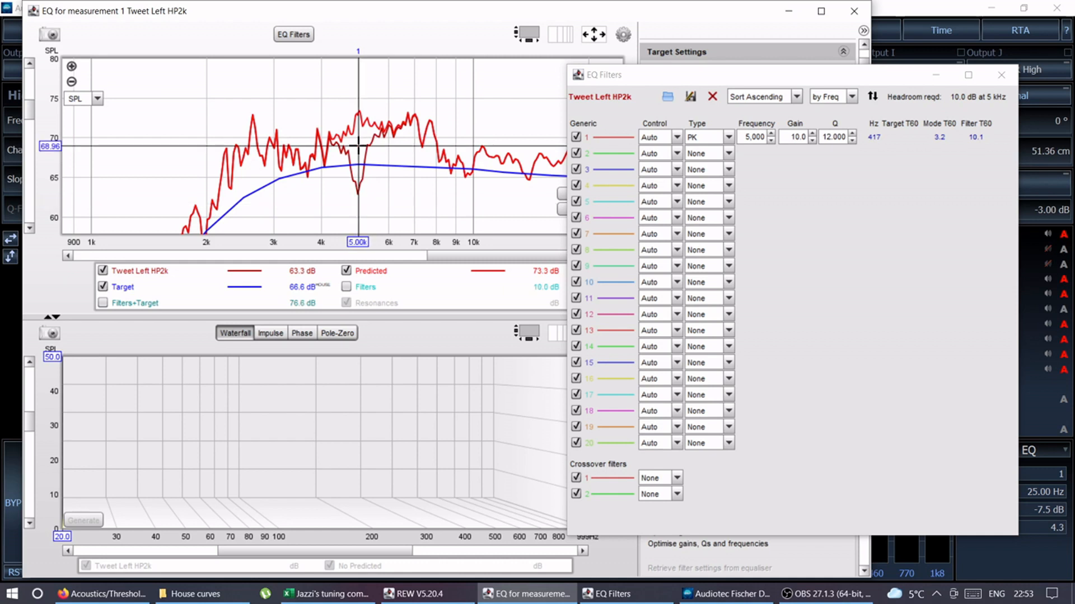
Step: Try Q values of 8 and 15 on the 5,000 Hz peak filter
left_click(839, 135)
type("8")
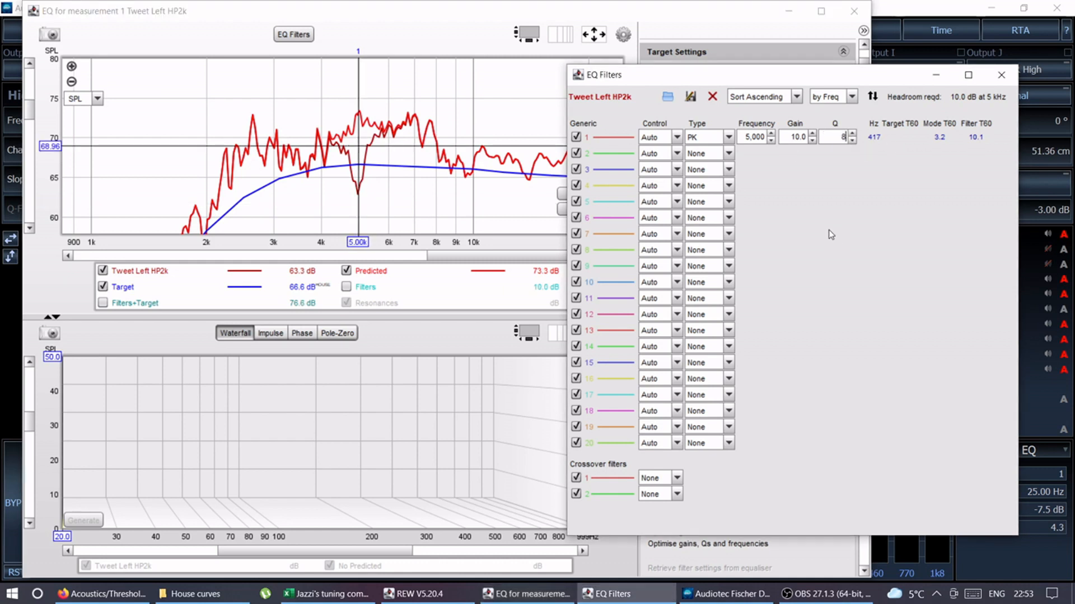
key("Return")
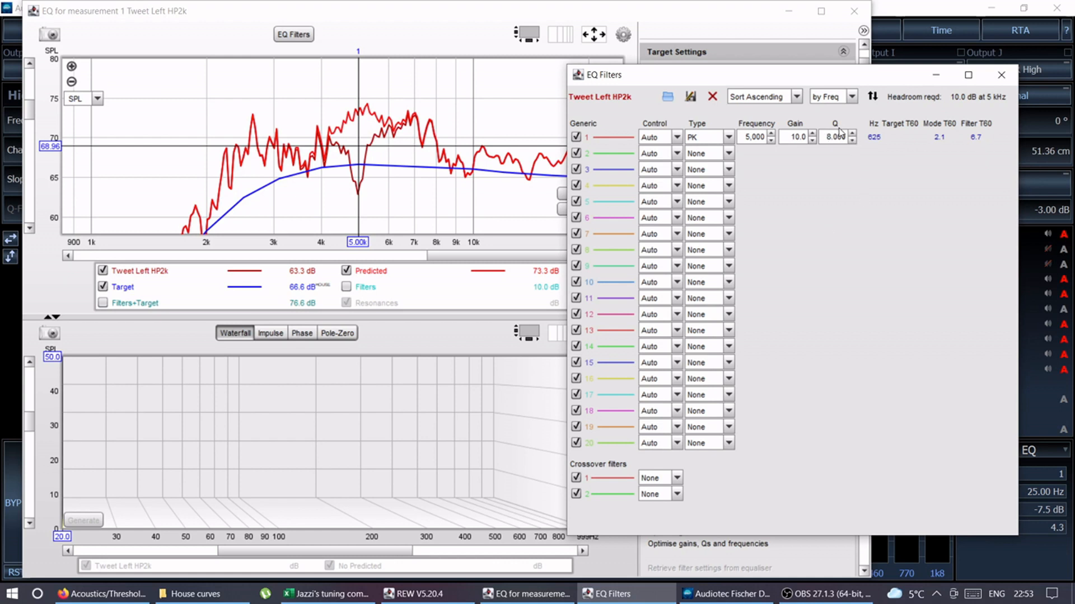
double_click(835, 136)
type("15")
key("Return")
Step: Set the 5,000 Hz filter's gain to 6 dB and its Q to 12, and close the EQ Filters window
double_click(792, 136)
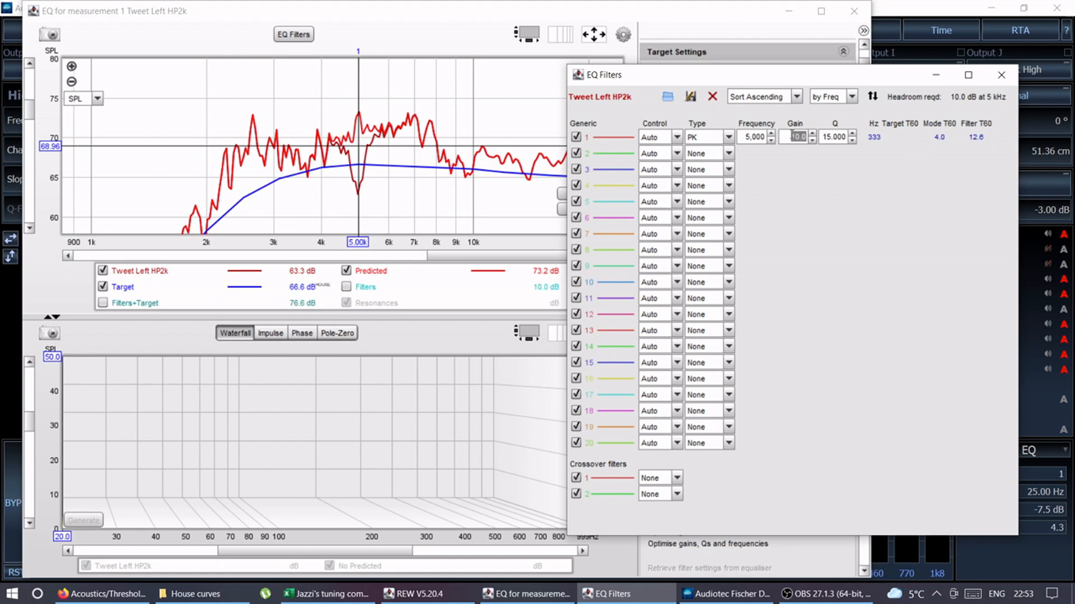
left_click(357, 191)
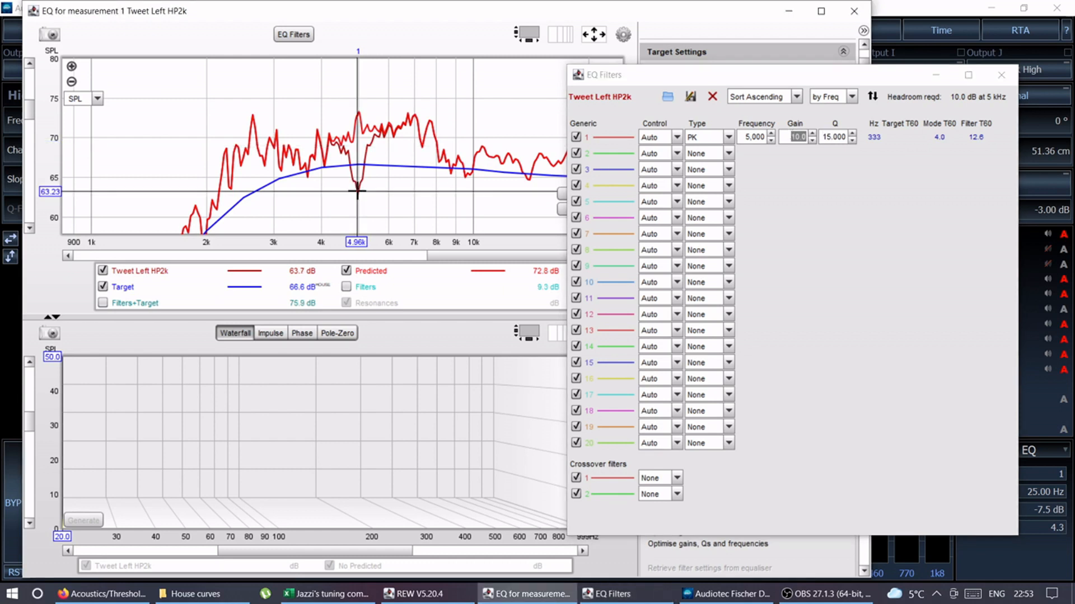
left_click(357, 141)
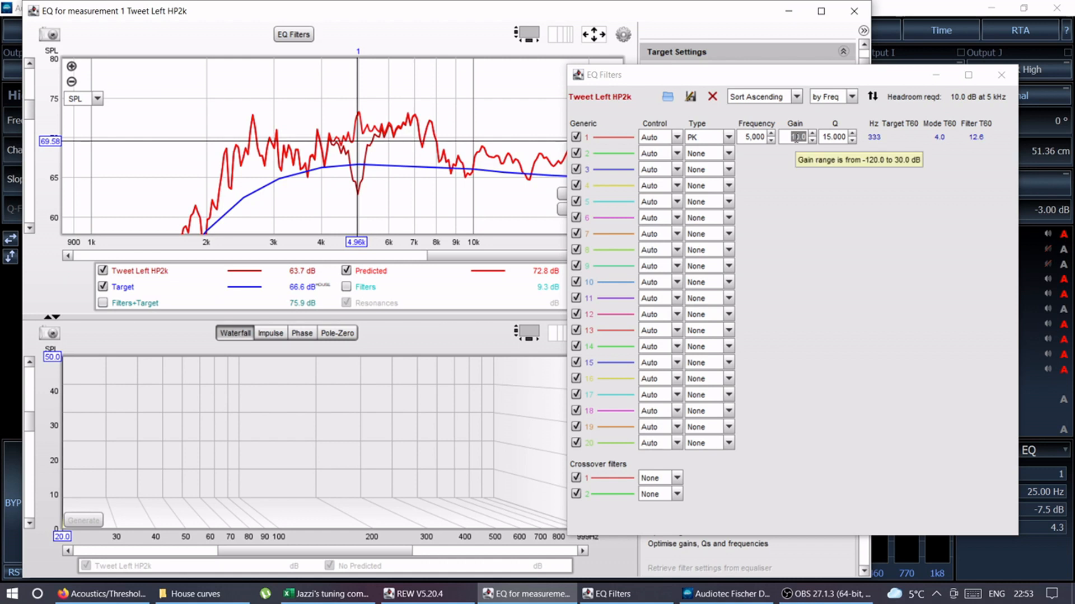
left_click(796, 137)
type("6")
key("Return")
left_click(837, 137)
type("12")
key("Return")
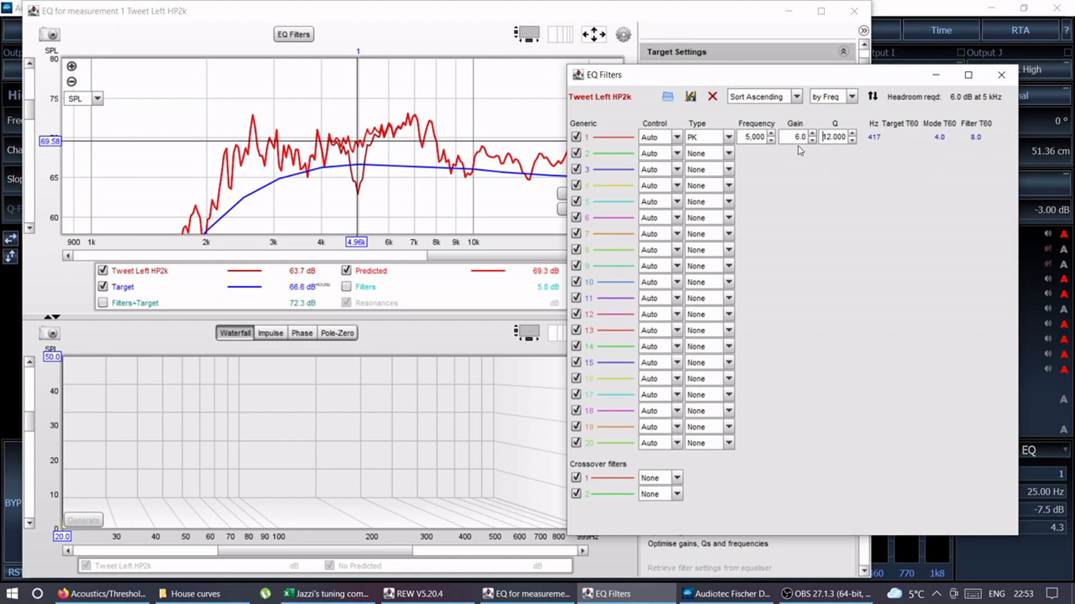
left_click(834, 139)
left_click(1000, 75)
Step: Set the filter match range to 2,000 to 20,000 Hz and match the response to the target, continuing past the target level warning
scroll(864, 283, "down", 5)
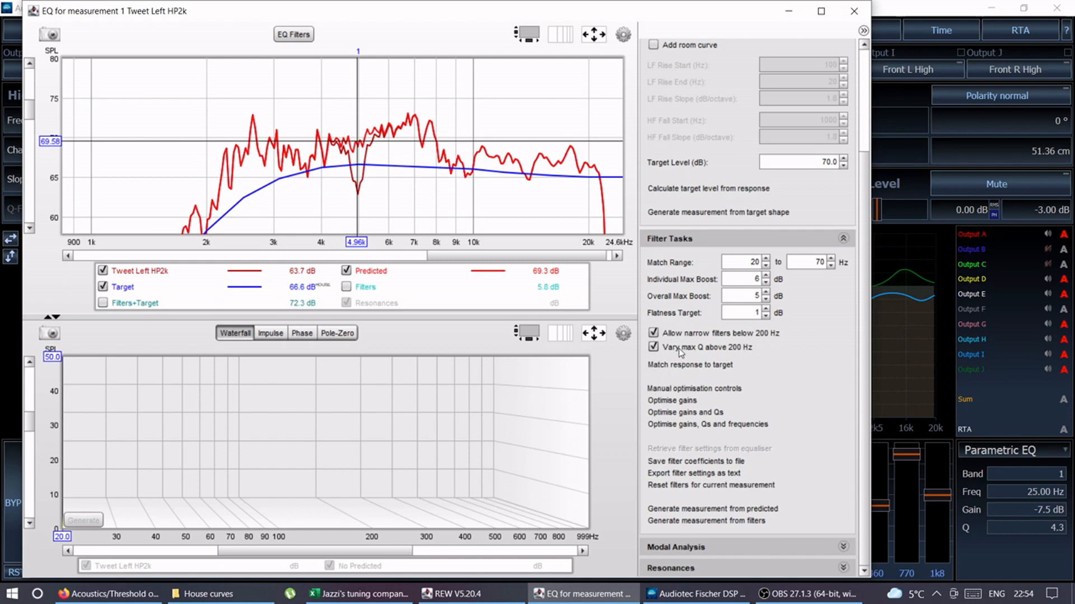
mouse_move(681, 352)
scroll(31, 113, "down", 3)
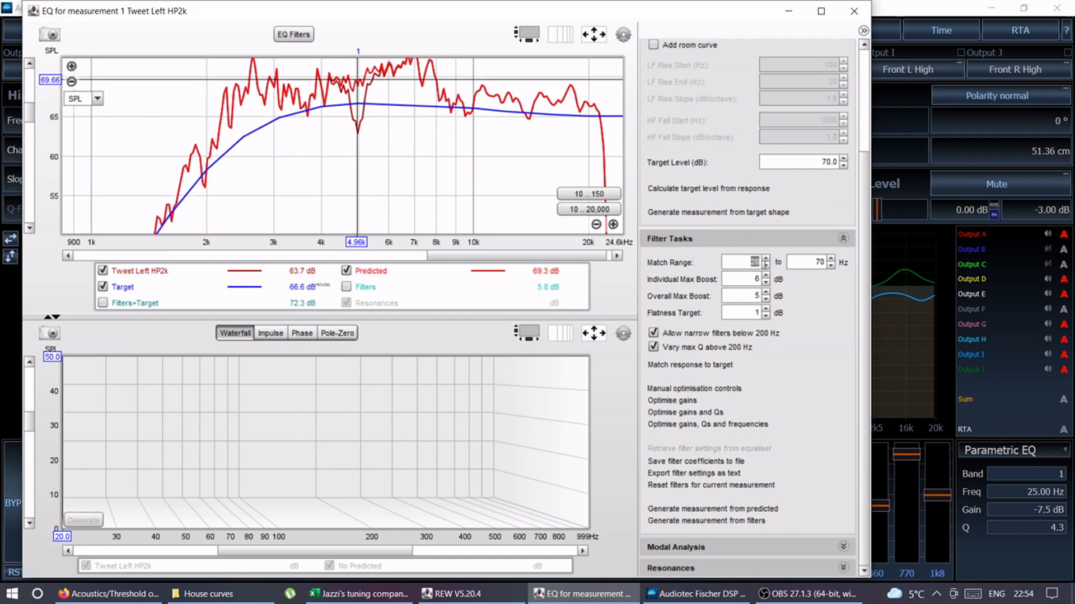
type("0")
left_click(805, 267)
type("2")
left_click(678, 367)
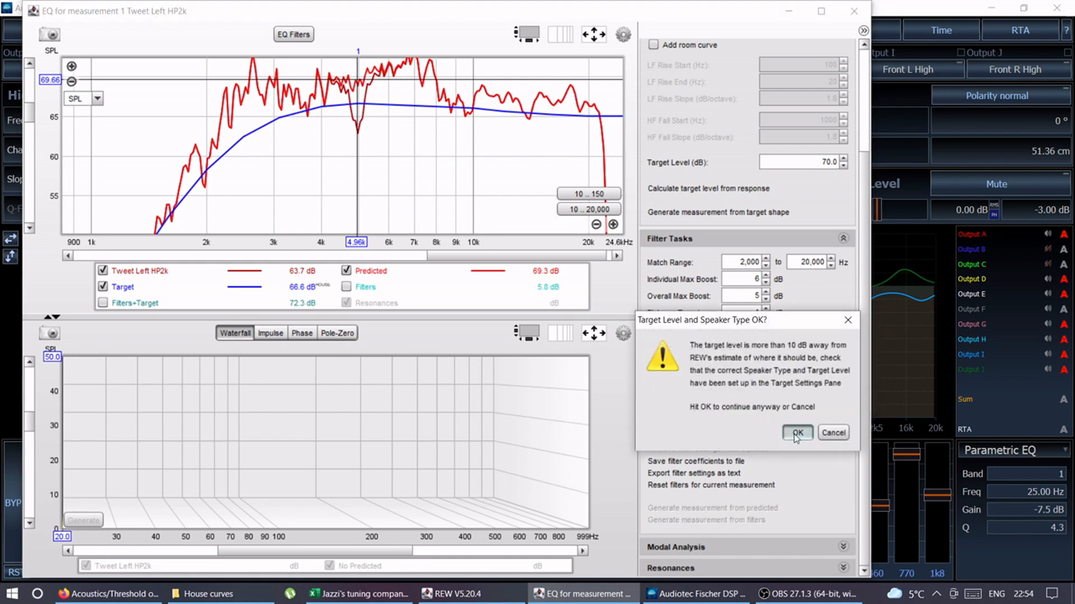
left_click(797, 433)
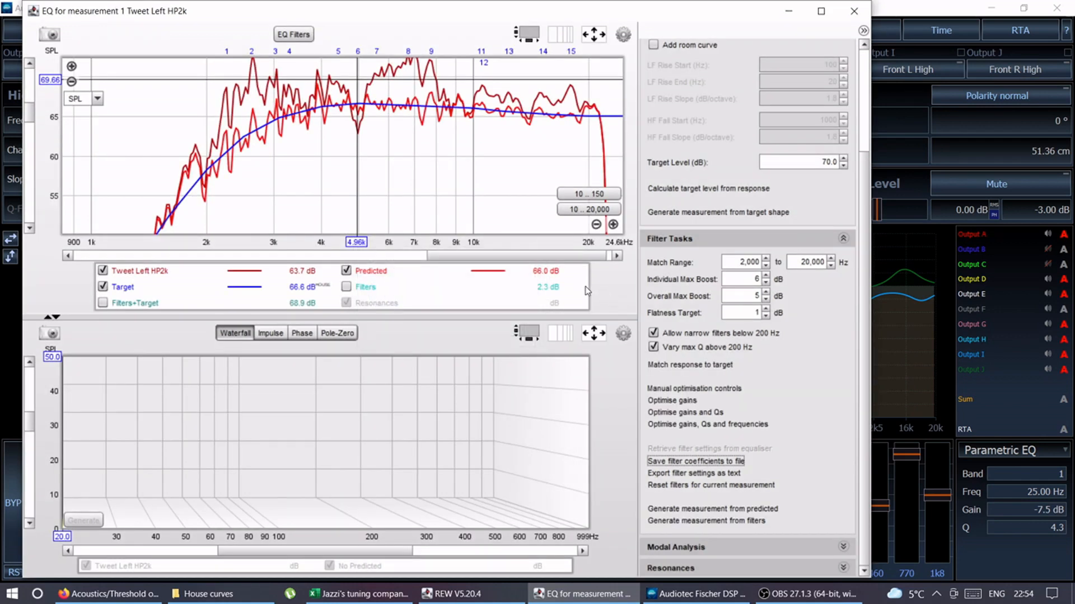
Step: Hide and show the measured Tweet Left HP2k trace to compare the predicted response with the target curve
scroll(26, 118, "up", 1)
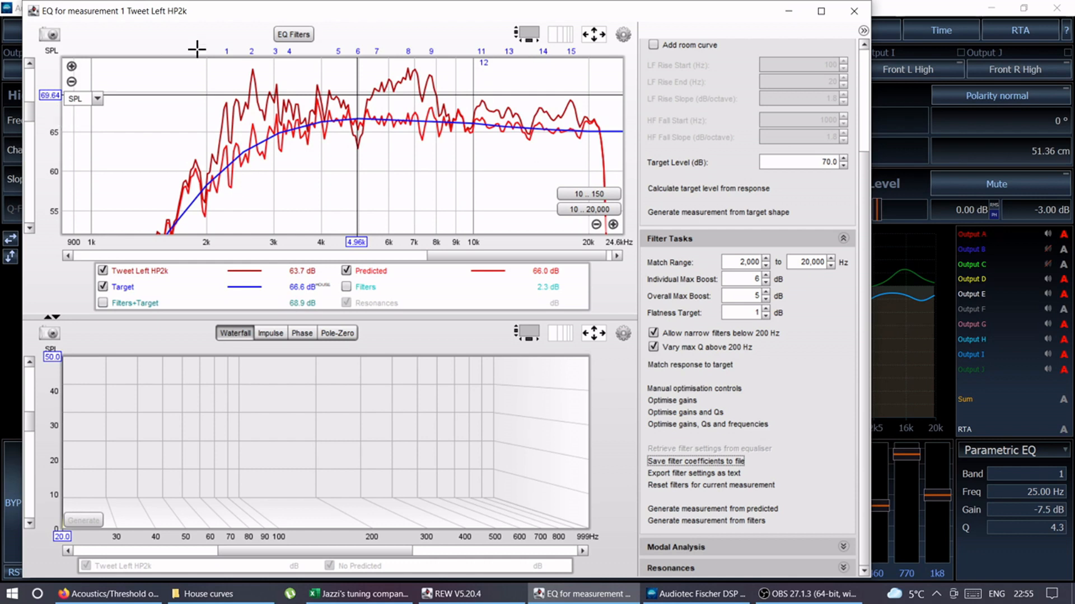
left_click(103, 272)
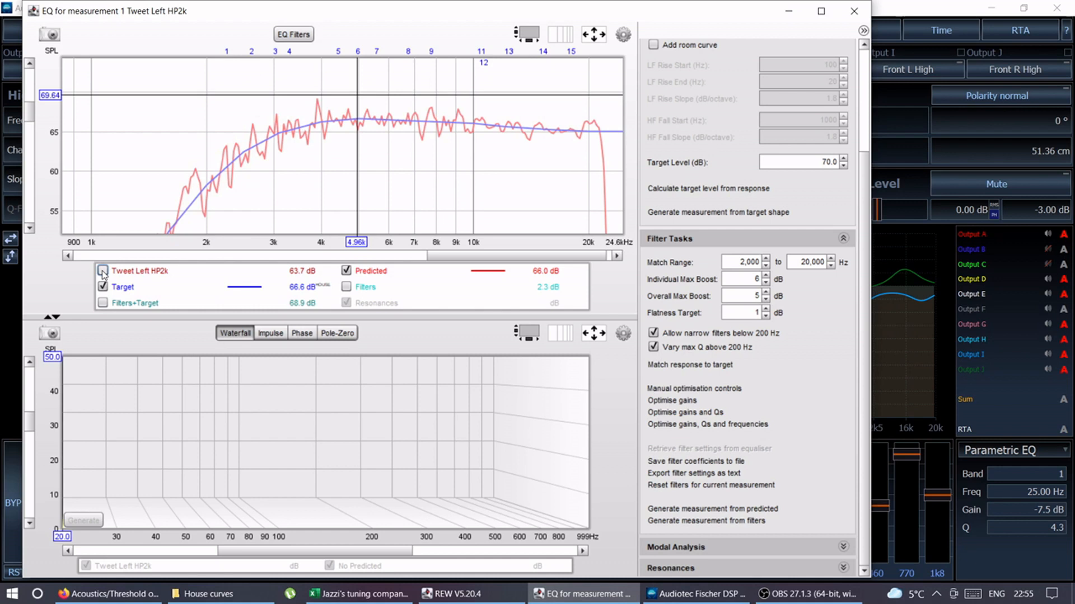
left_click(102, 271)
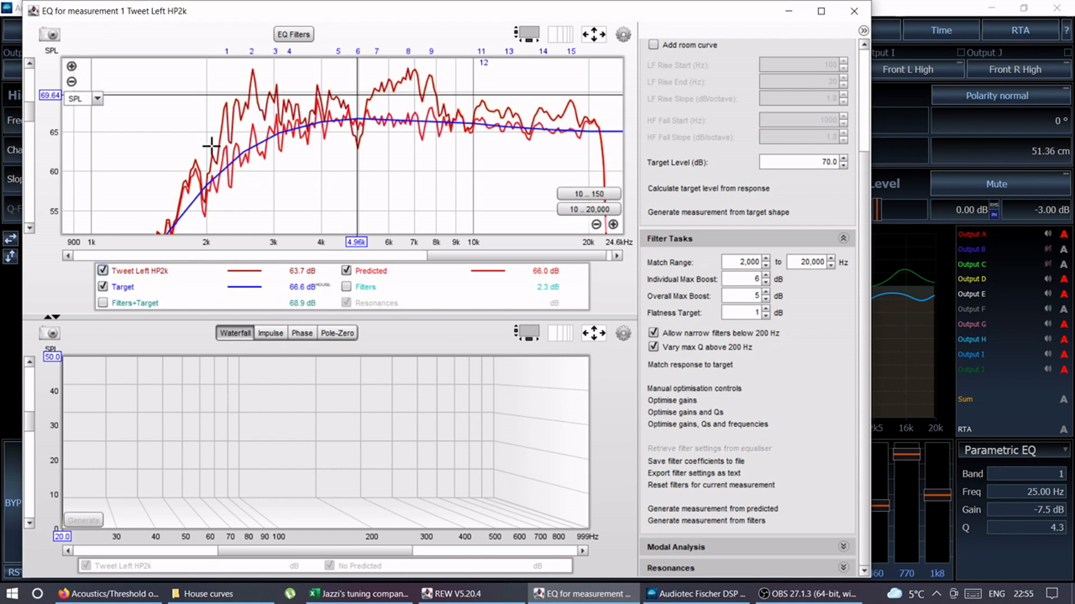
Step: Hide the Predicted trace and try target levels of 73 dB and 63 dB against the measured response
left_click(346, 271)
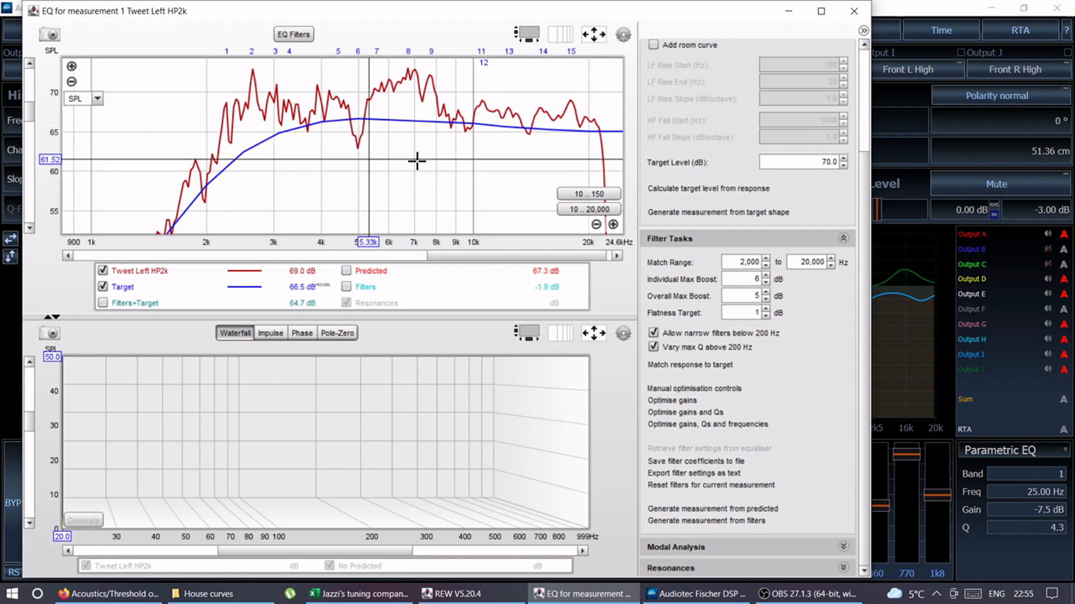
left_click(799, 165)
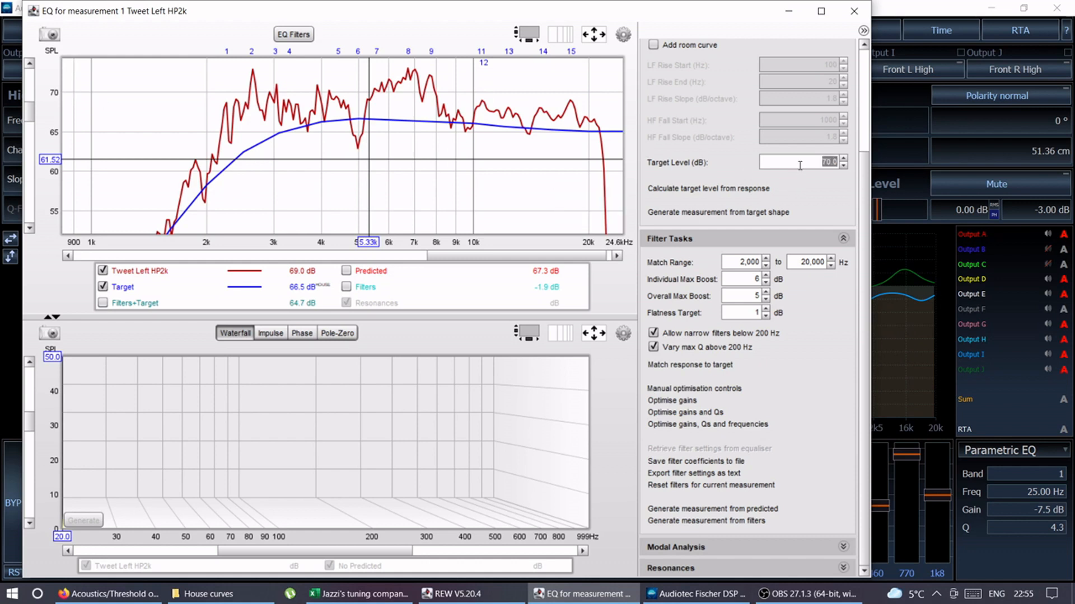
type("73")
key("Return")
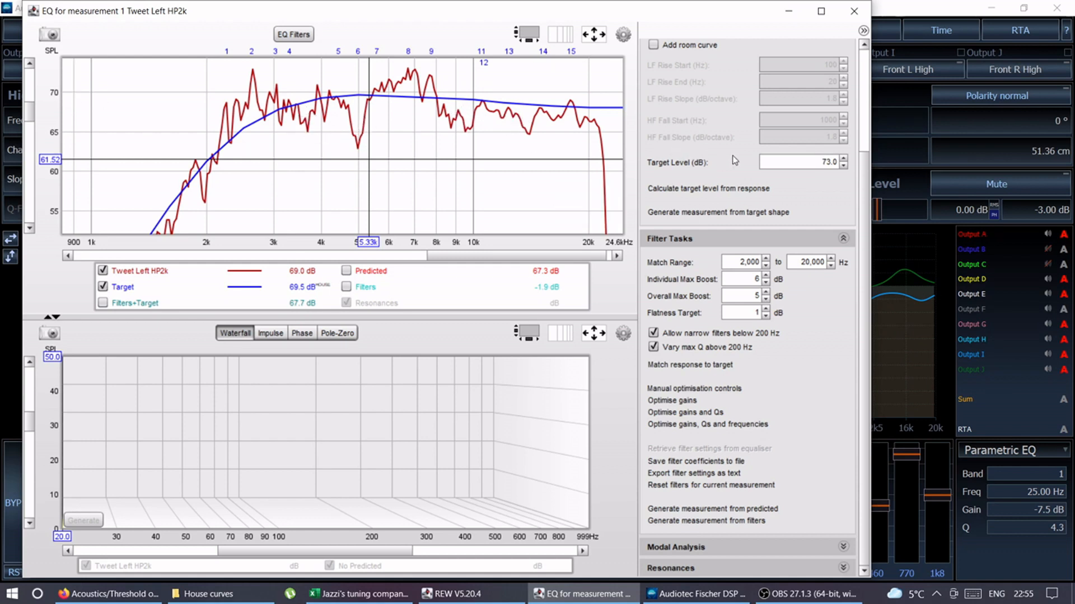
left_click(843, 159)
type("63")
key("Return")
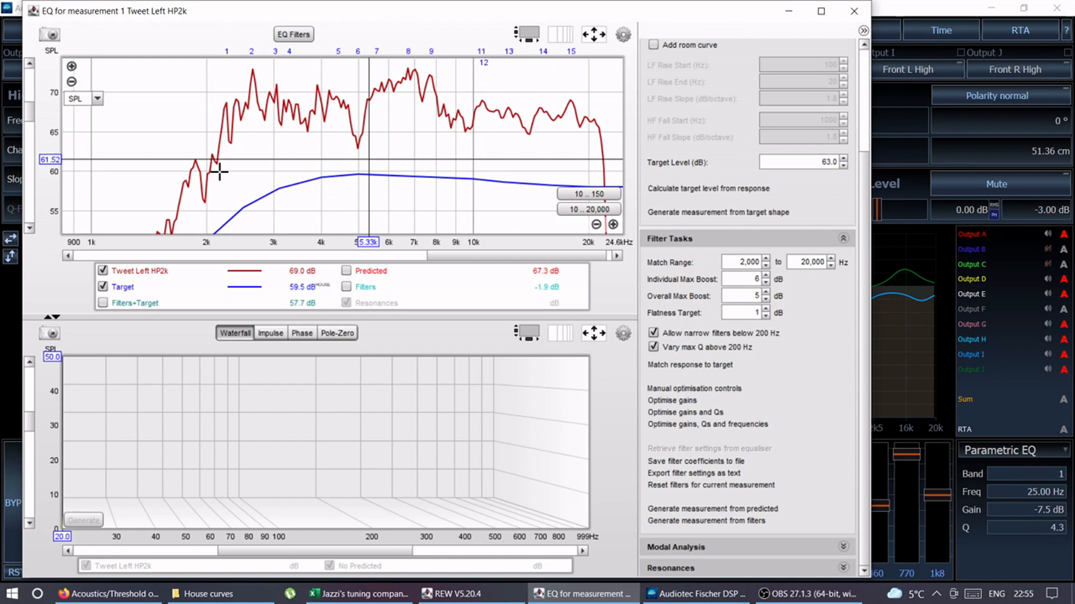
Step: Try a target level of 65 dB and compare the target curve with the measured tweeter response
double_click(809, 164)
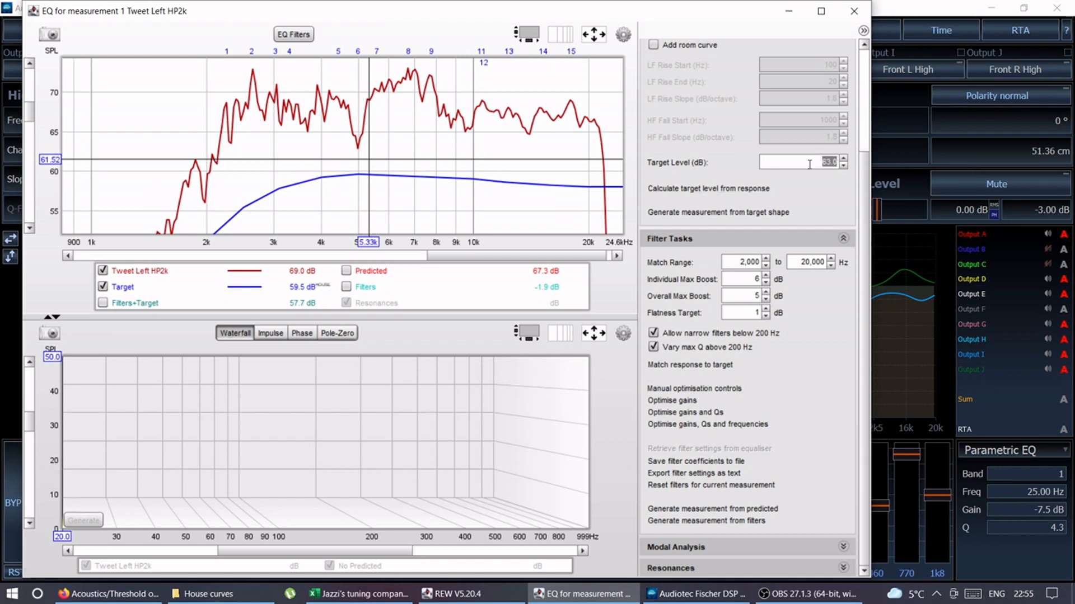
type("65")
key("Return")
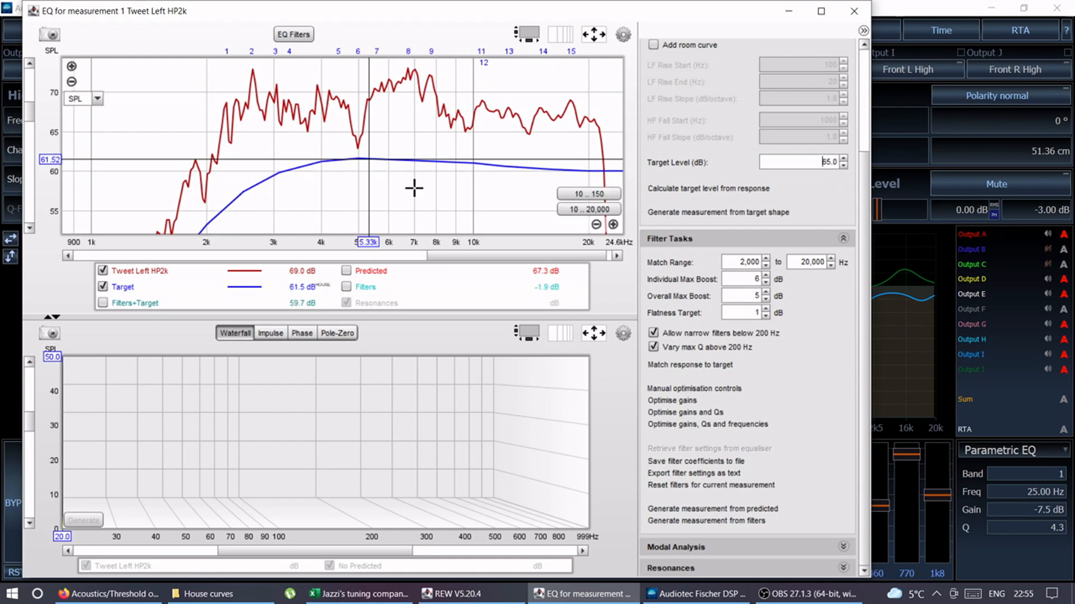
scroll(29, 115, "down", 3)
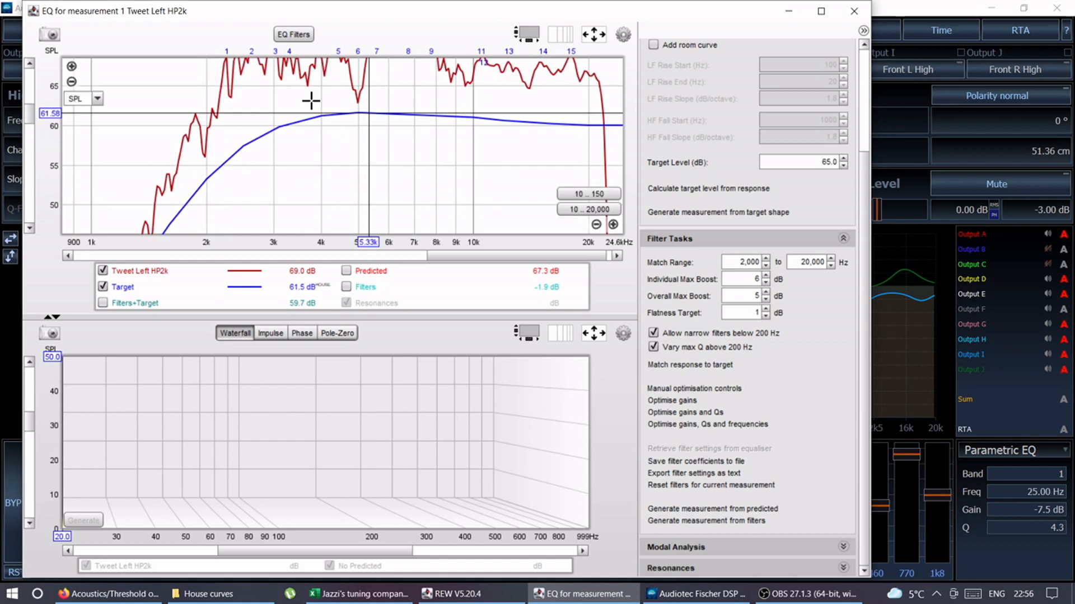
scroll(27, 119, "up", 3)
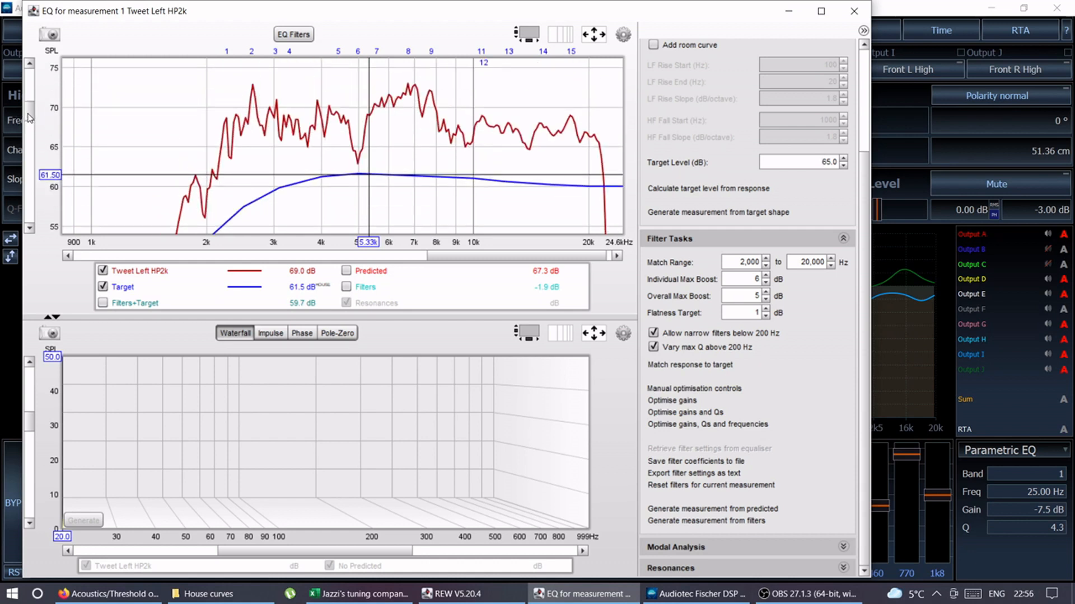
scroll(29, 118, "down", 1)
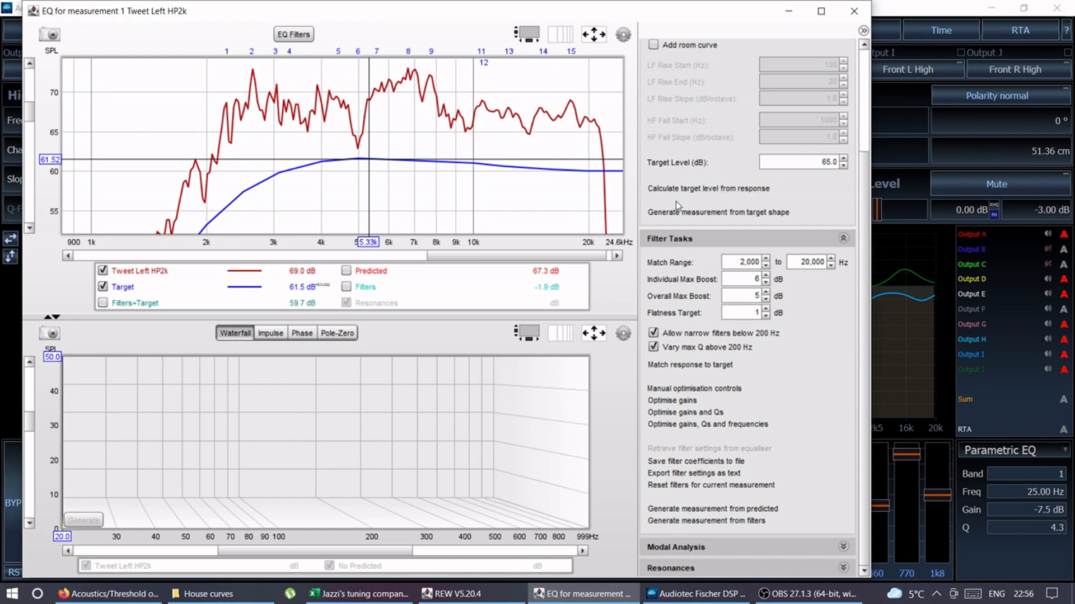
Step: Calculate the target level from the response and view where the target curve lands
left_click(729, 191)
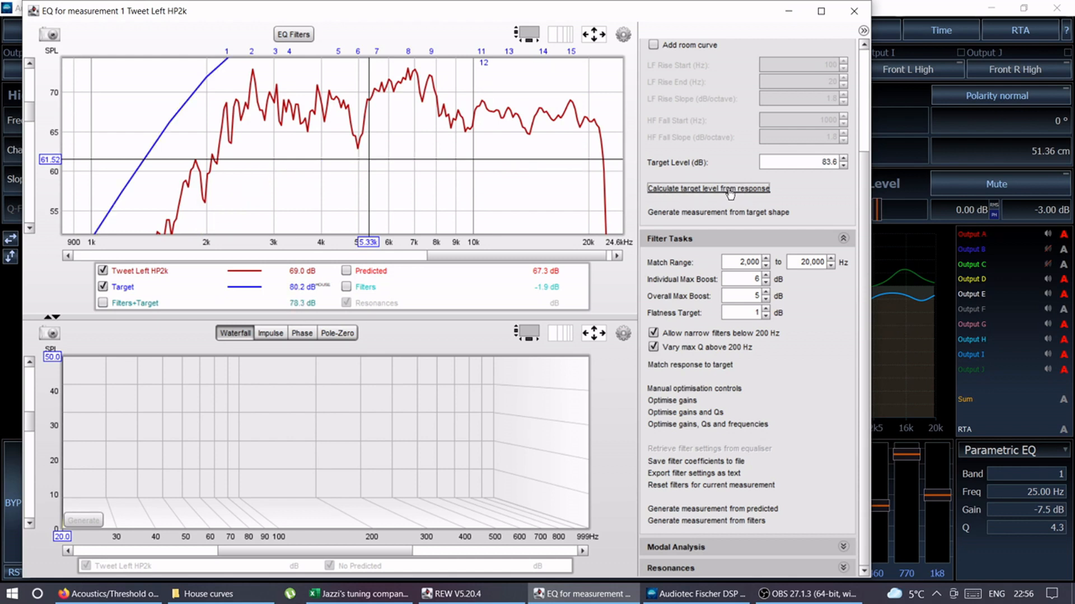
left_click_drag(30, 113, 32, 108)
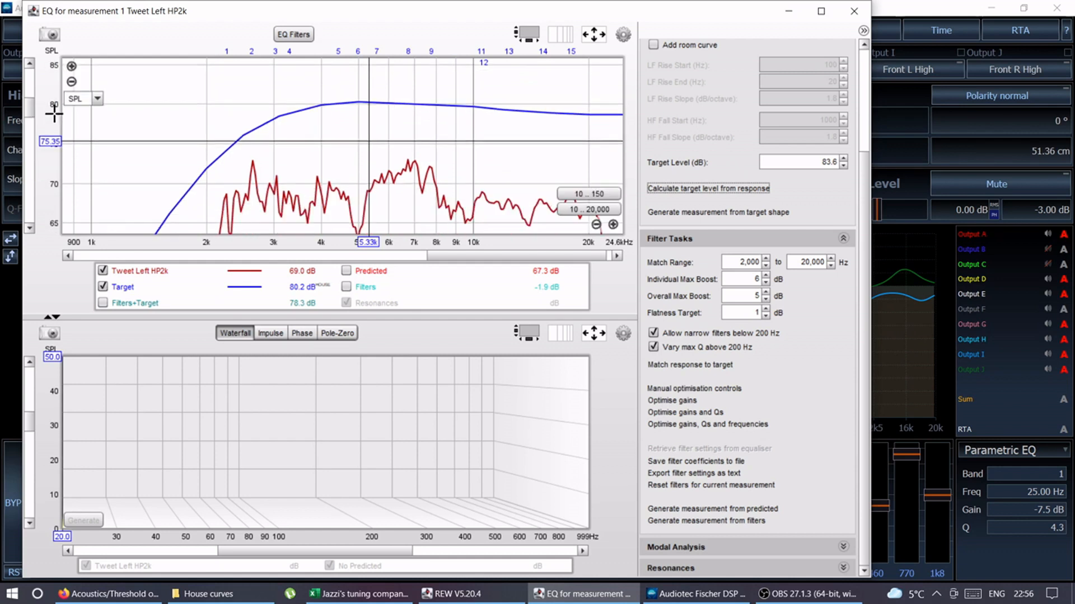
Step: Set the target level to 70 dB and bring both curves into view
left_click(816, 167)
type("70")
key("Return")
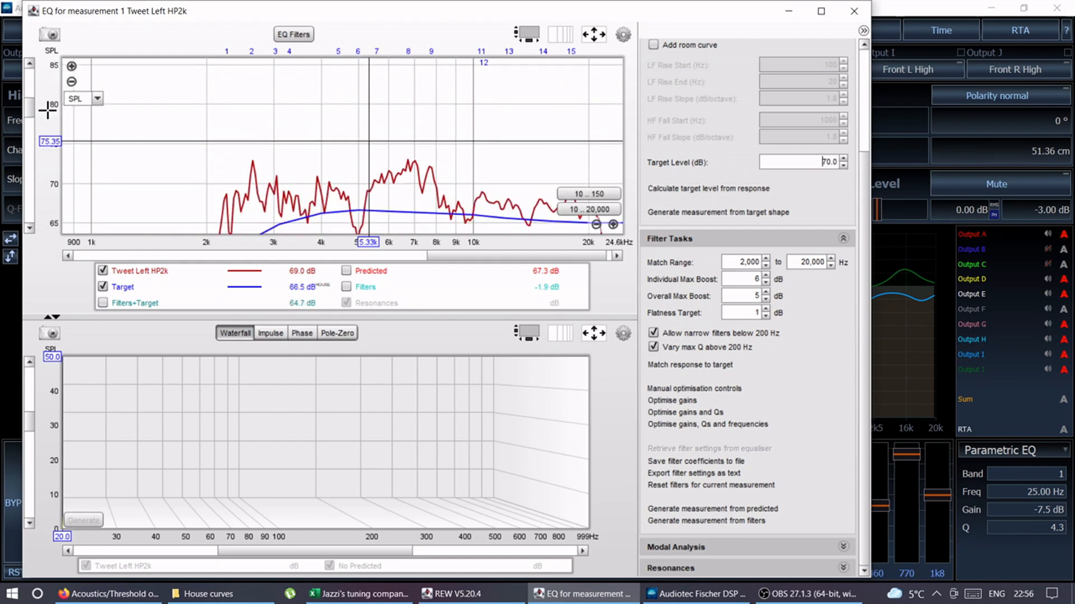
left_click_drag(30, 107, 32, 115)
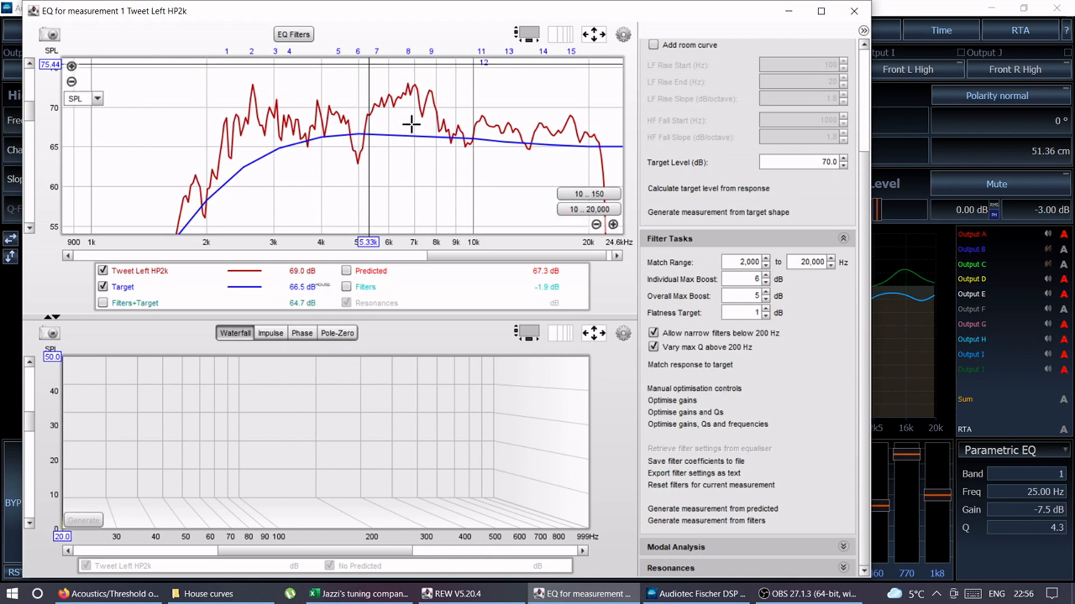
Step: Examine how the measured tweeter response follows the target curve, especially along the high-pass roll-off between 1 and 3 kHz
left_click_drag(28, 112, 35, 113)
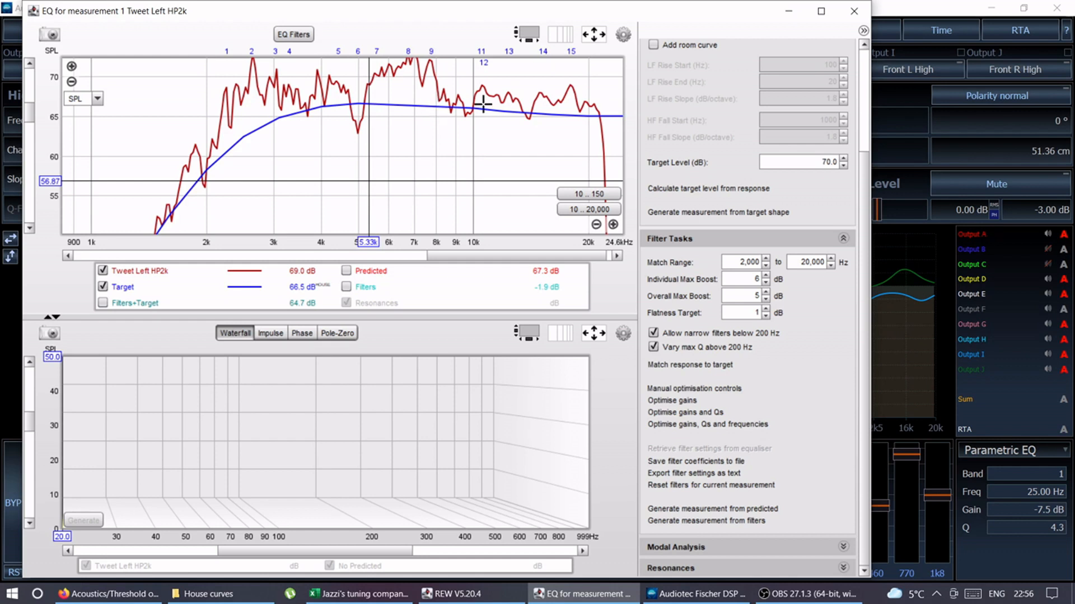
left_click_drag(32, 121, 31, 116)
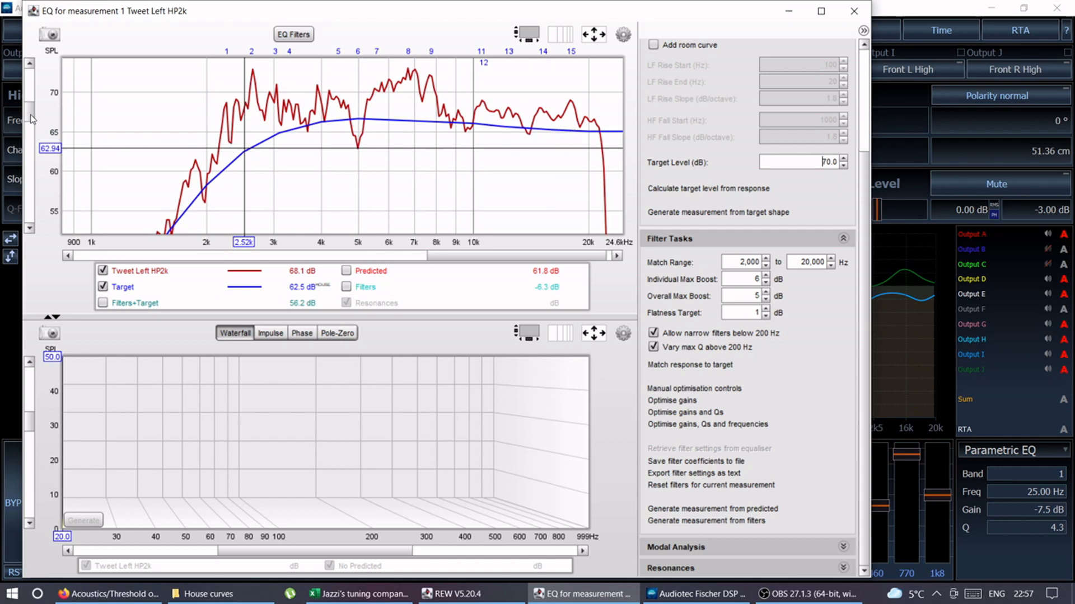
left_click_drag(31, 118, 32, 122)
scroll(31, 118, "up", 3)
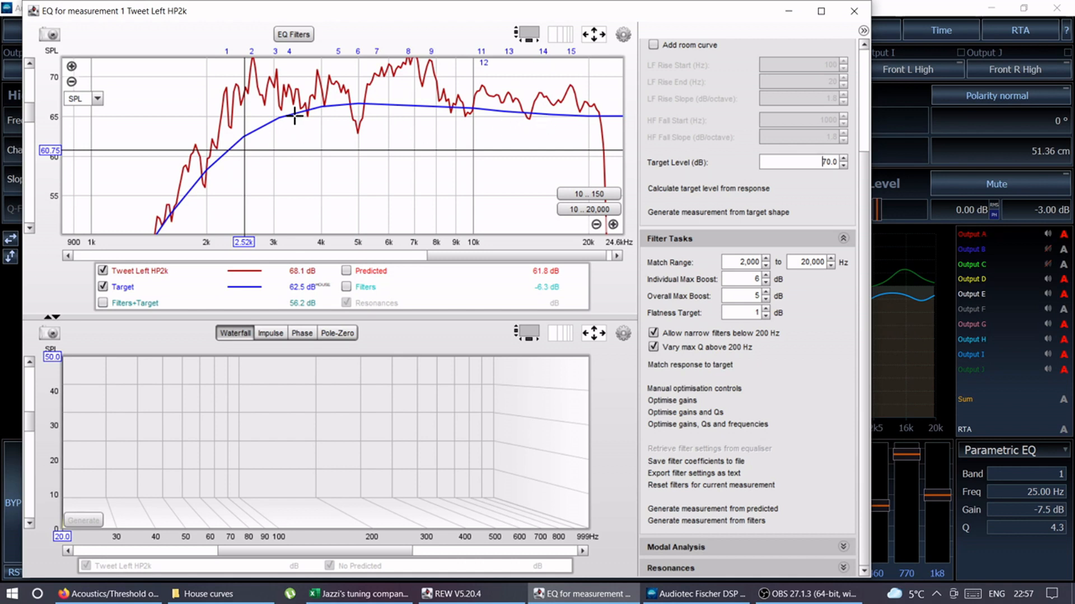
left_click_drag(327, 107, 270, 116)
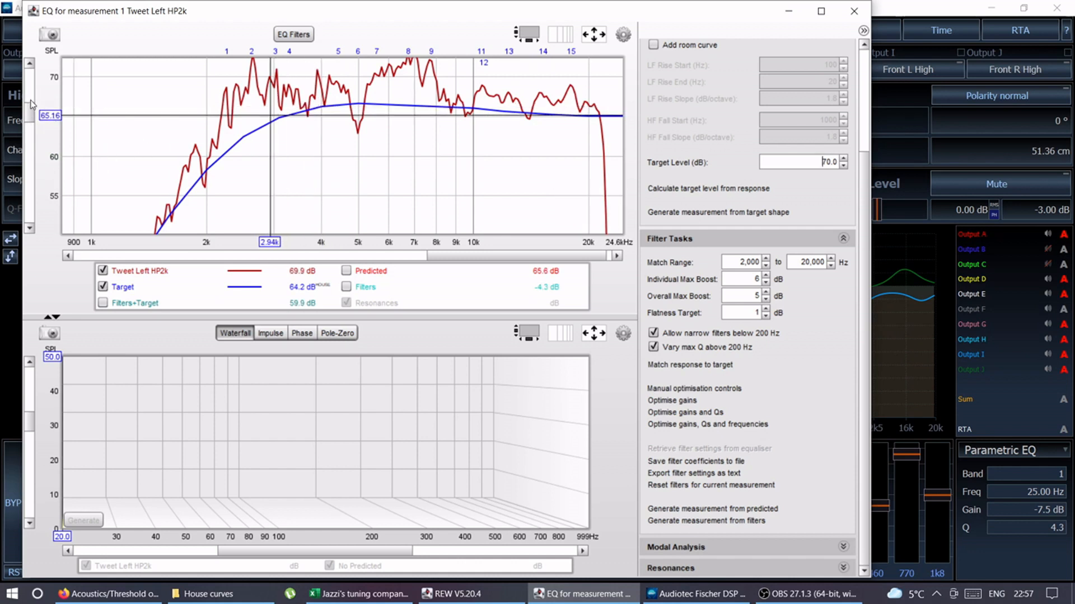
scroll(30, 115, "down", 1)
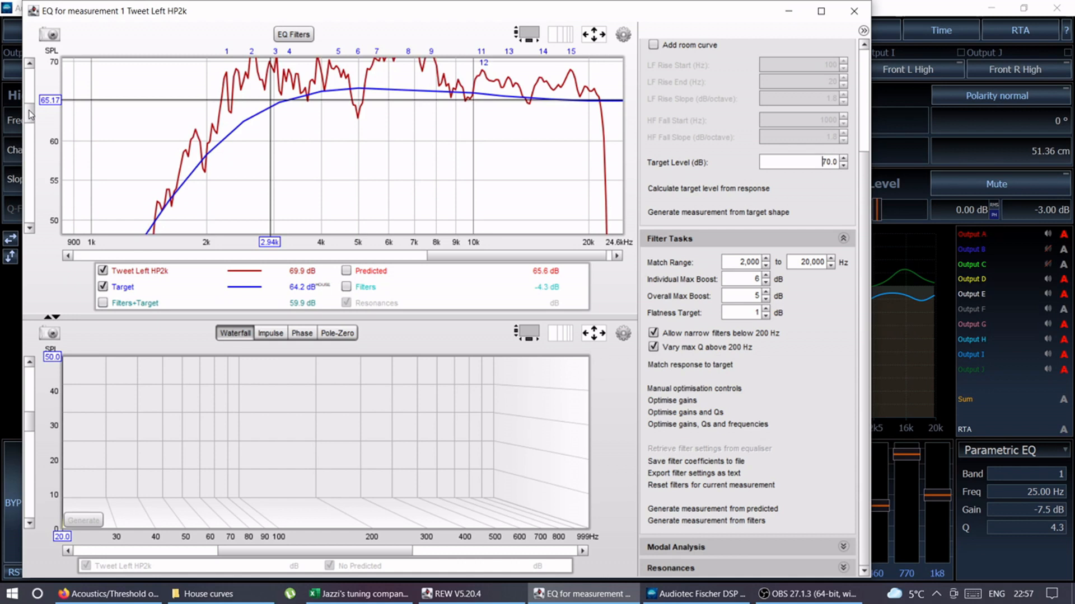
scroll(31, 115, "down", 5)
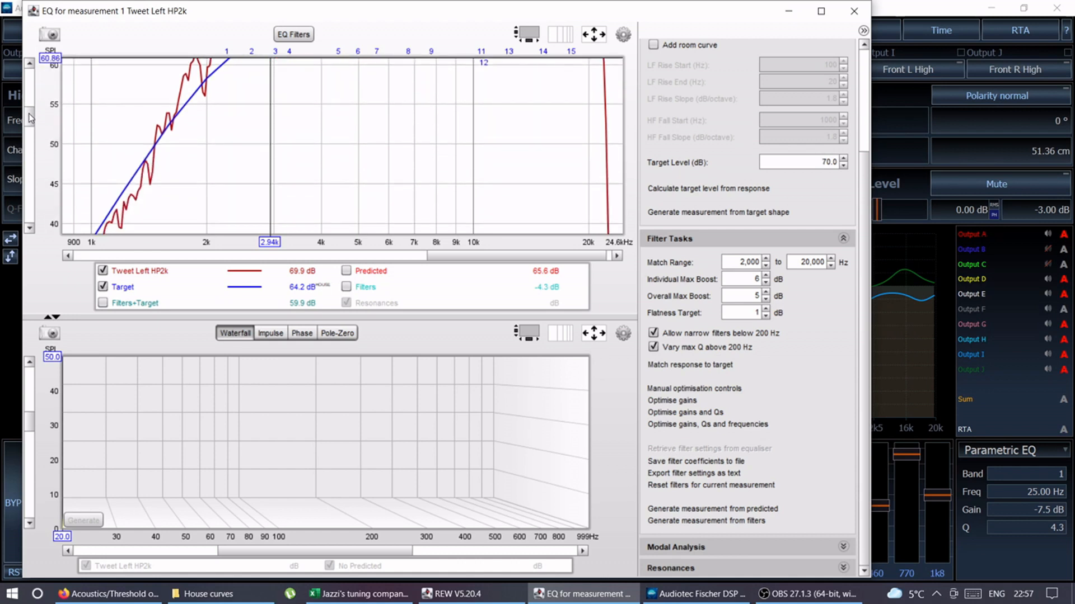
left_click(104, 223)
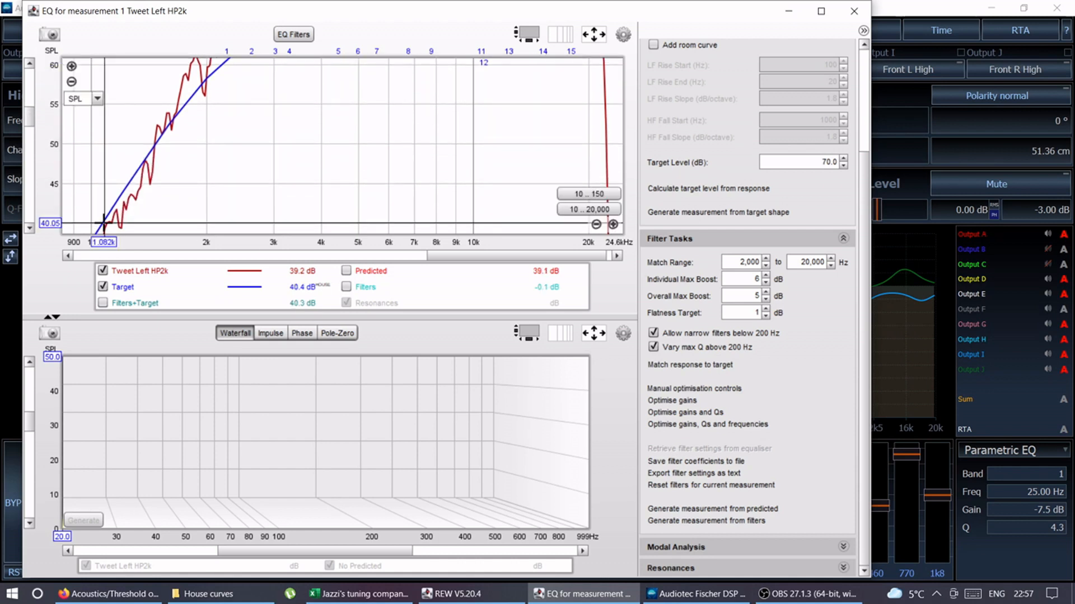
scroll(31, 123, "down", 2)
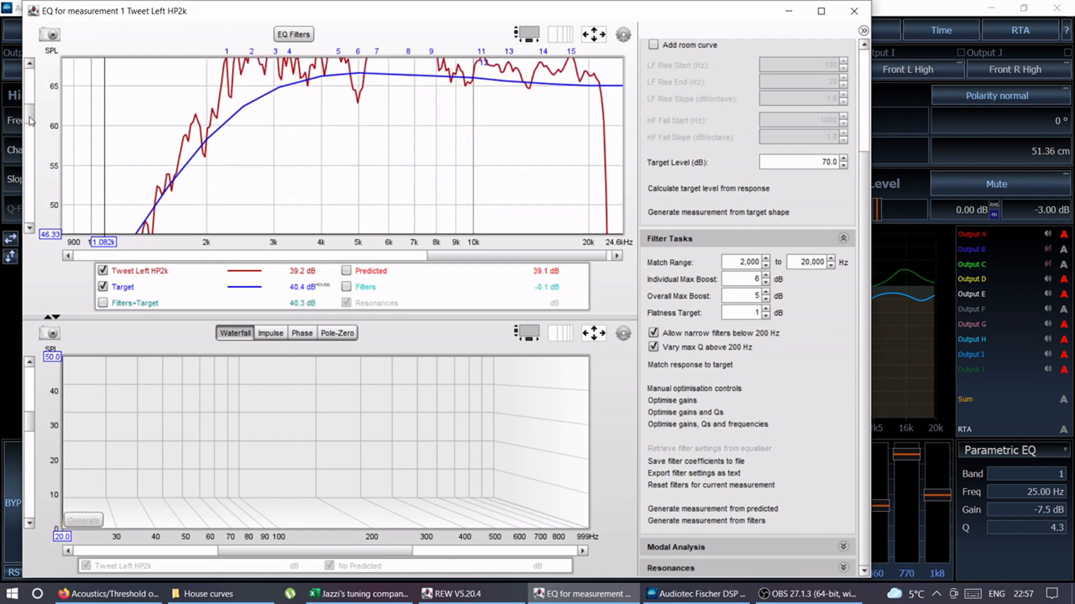
scroll(31, 123, "down", 2)
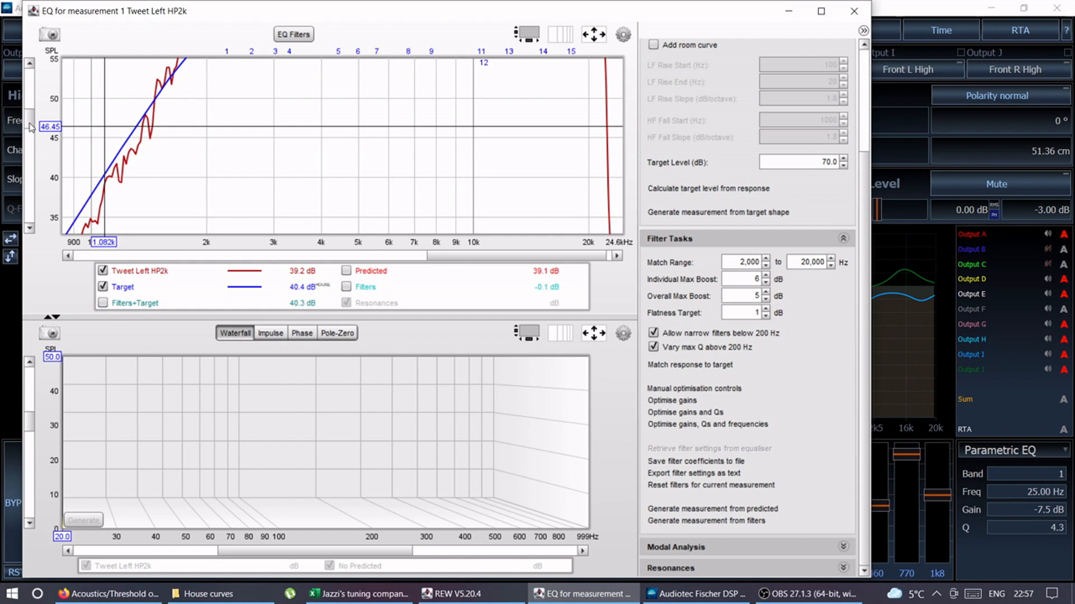
left_click_drag(29, 123, 29, 123)
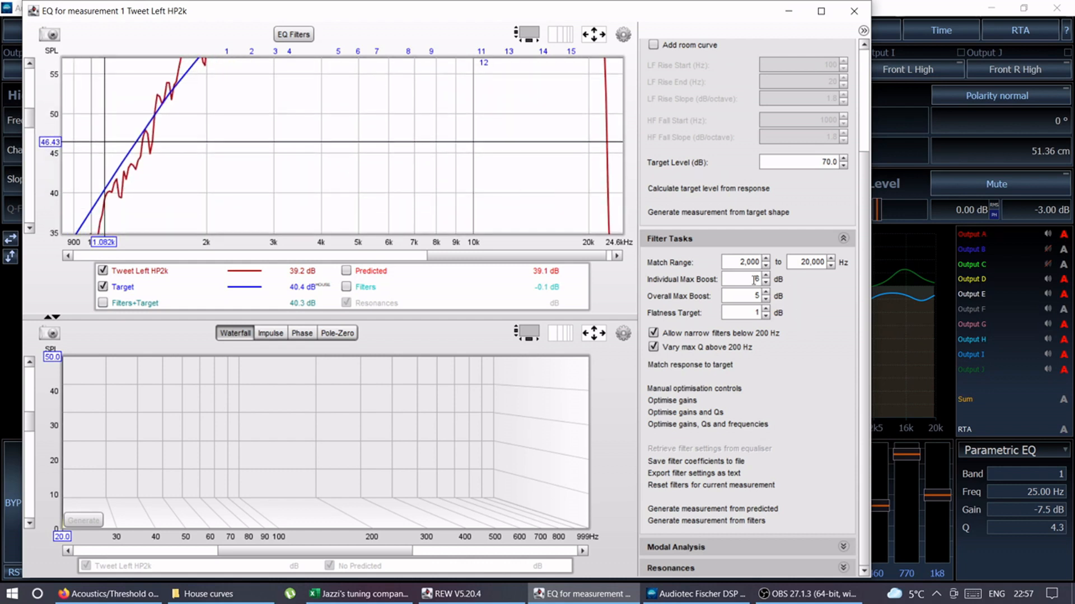
Step: Locate where the measured roll-off crosses the target curve and set the match range start to 1,500 Hz
double_click(745, 262)
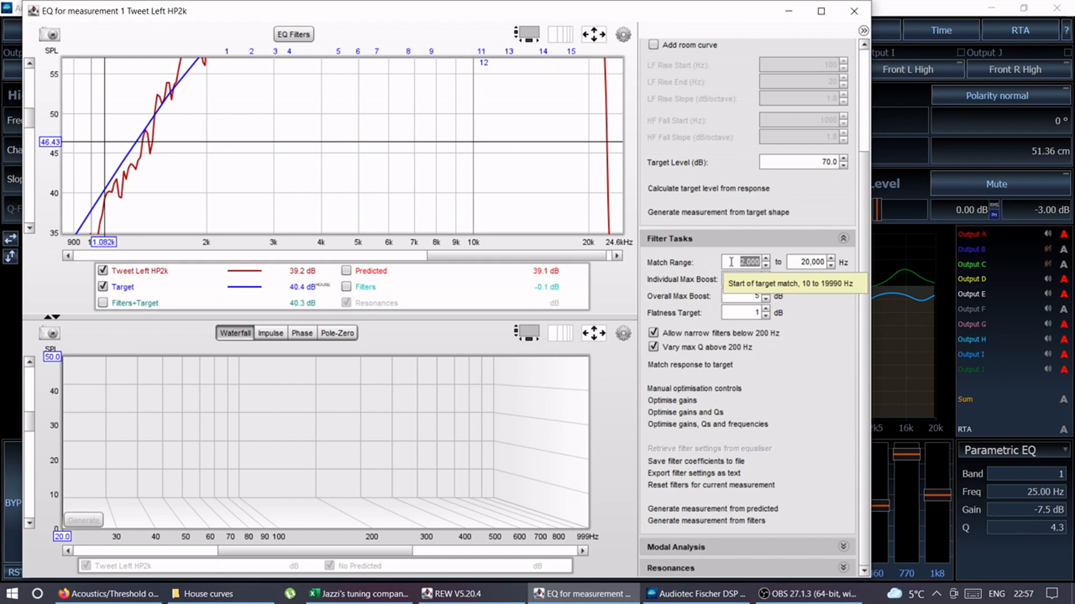
left_click(114, 177)
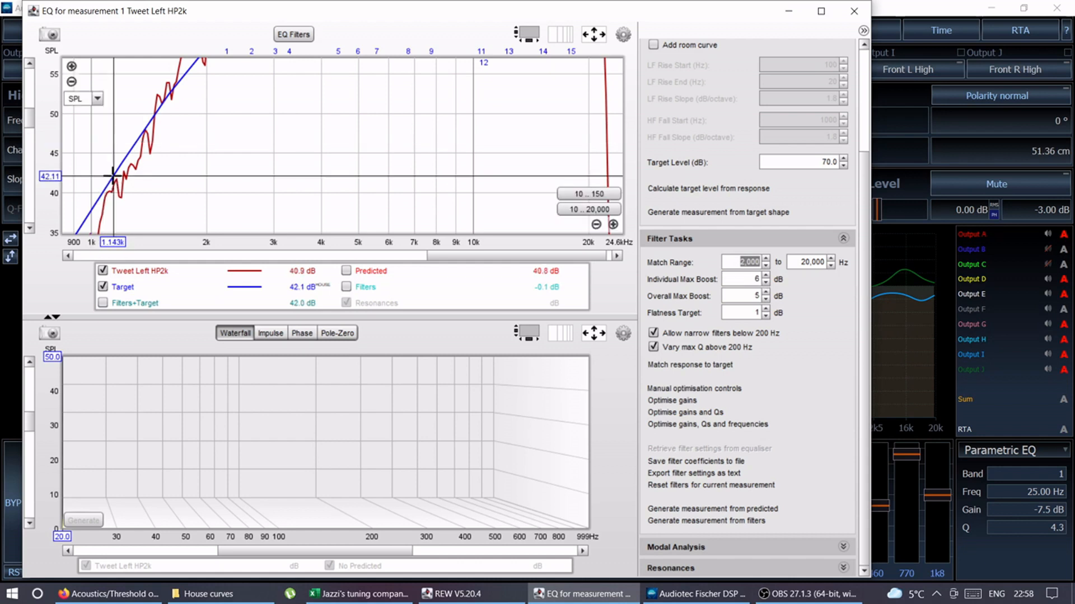
left_click_drag(119, 166, 141, 129)
scroll(31, 125, "down", 5)
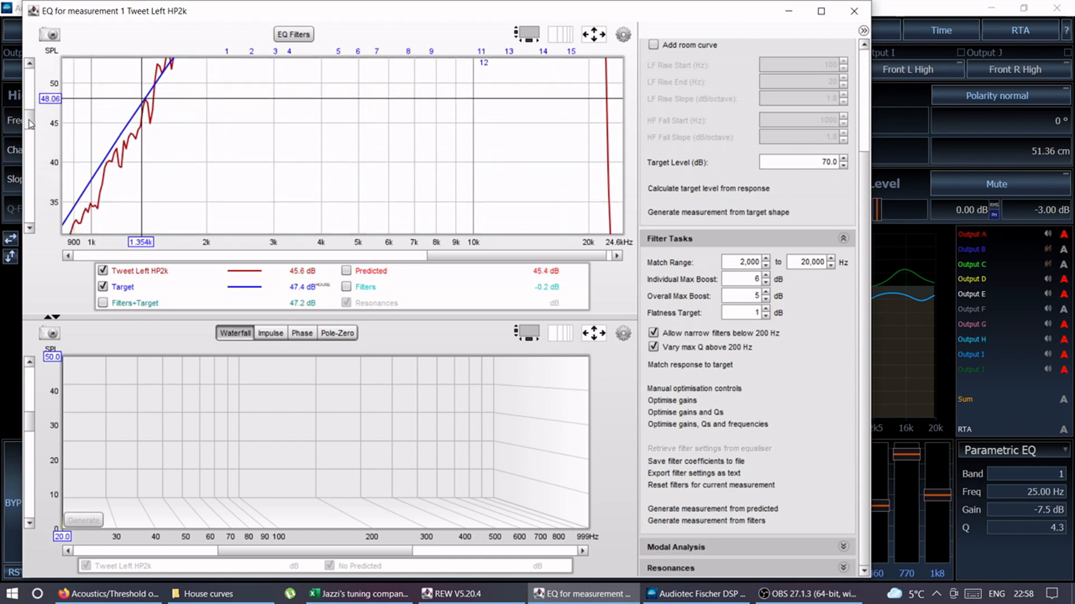
scroll(30, 124, "up", 5)
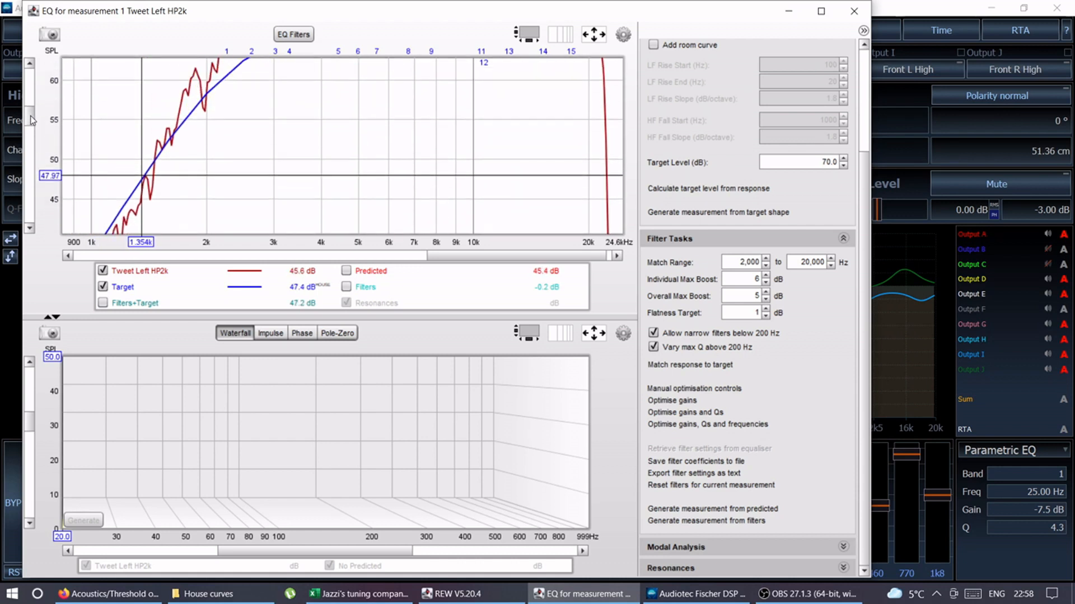
left_click(156, 158)
left_click_drag(157, 157, 156, 159)
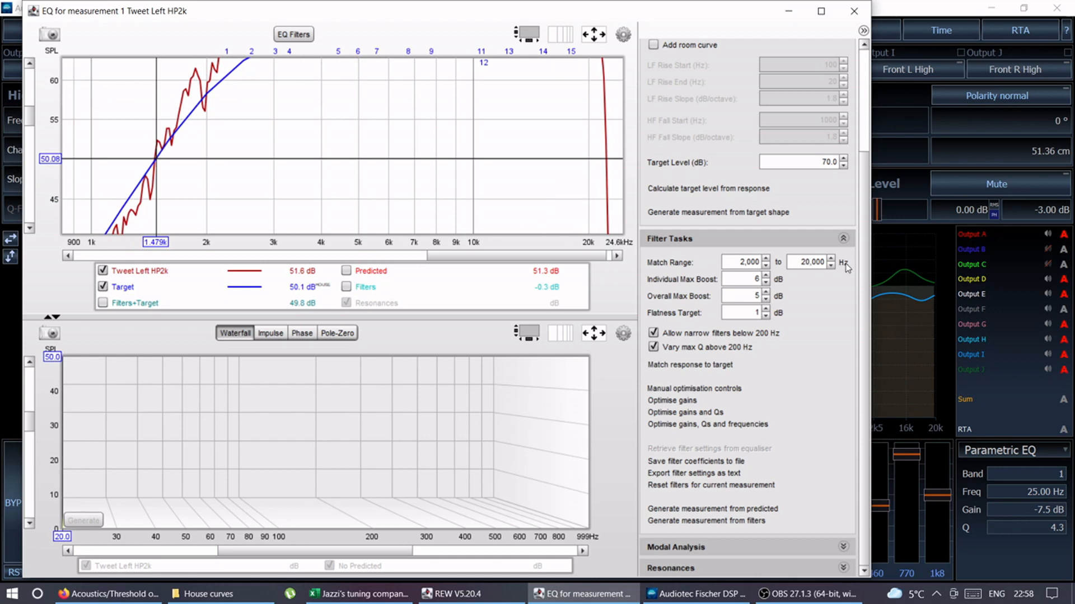
left_click(737, 256)
type("1500")
left_click_drag(30, 120, 31, 117)
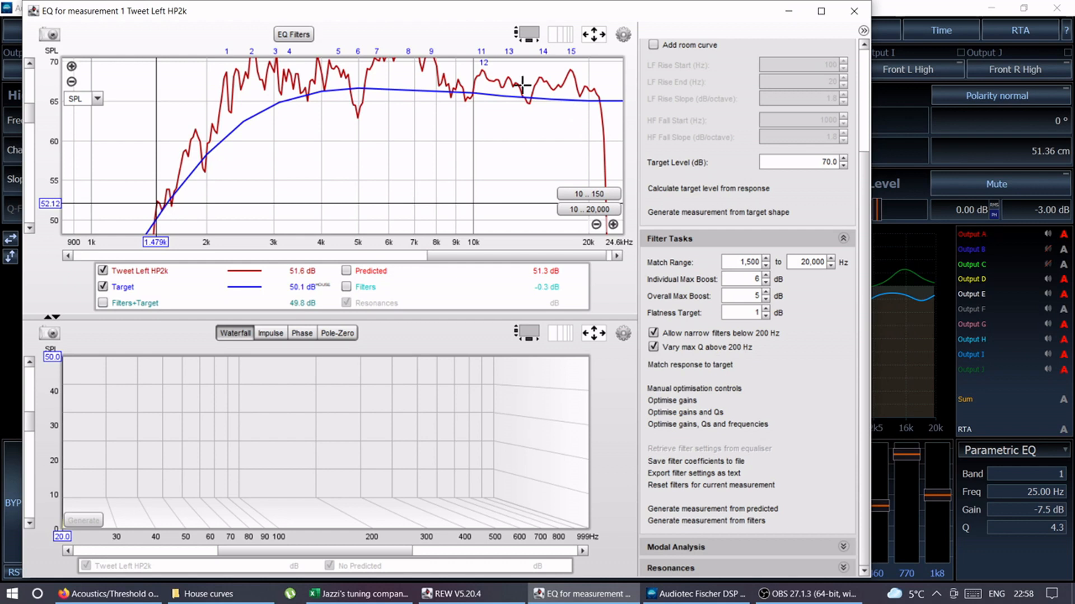
left_click(155, 220)
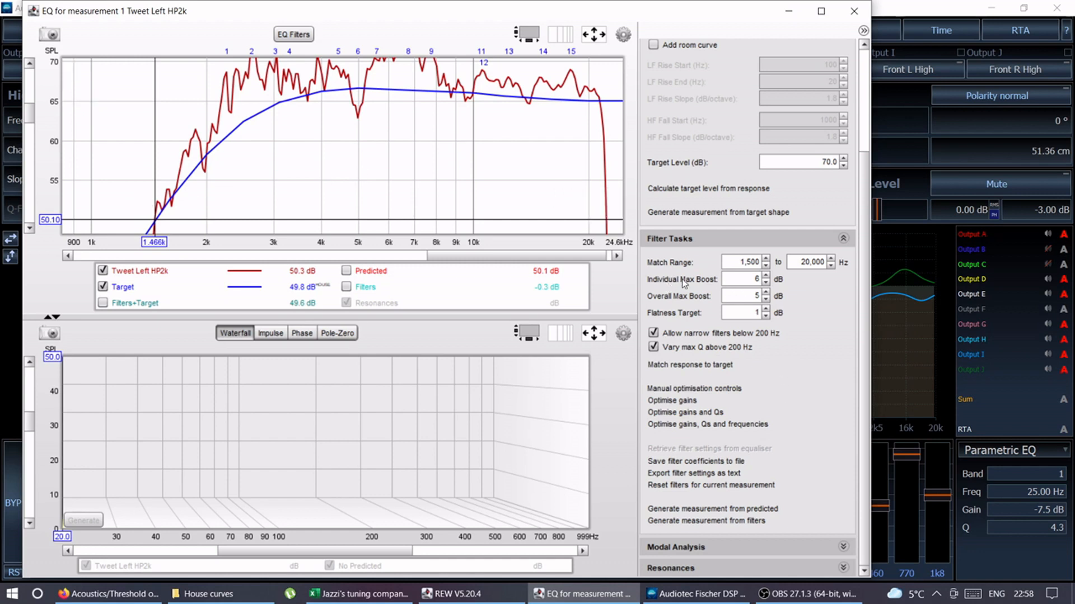
Step: Review the individual max boost setting, switch to the Audiotec Fischer DSP PC-Tool to view its parametric EQ, and return to REW's EQ window
double_click(753, 278)
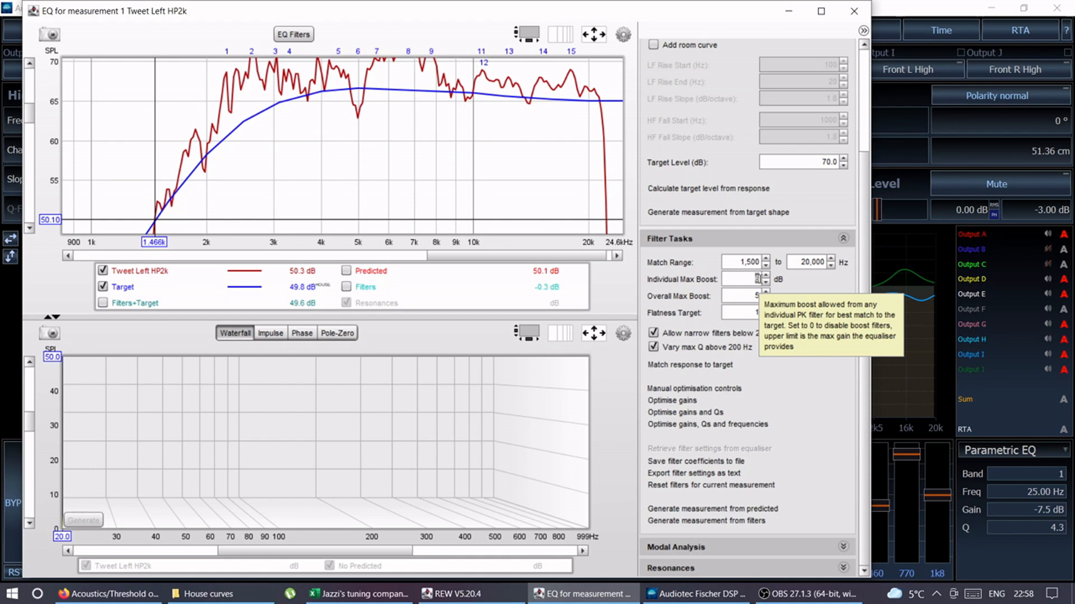
left_click(925, 7)
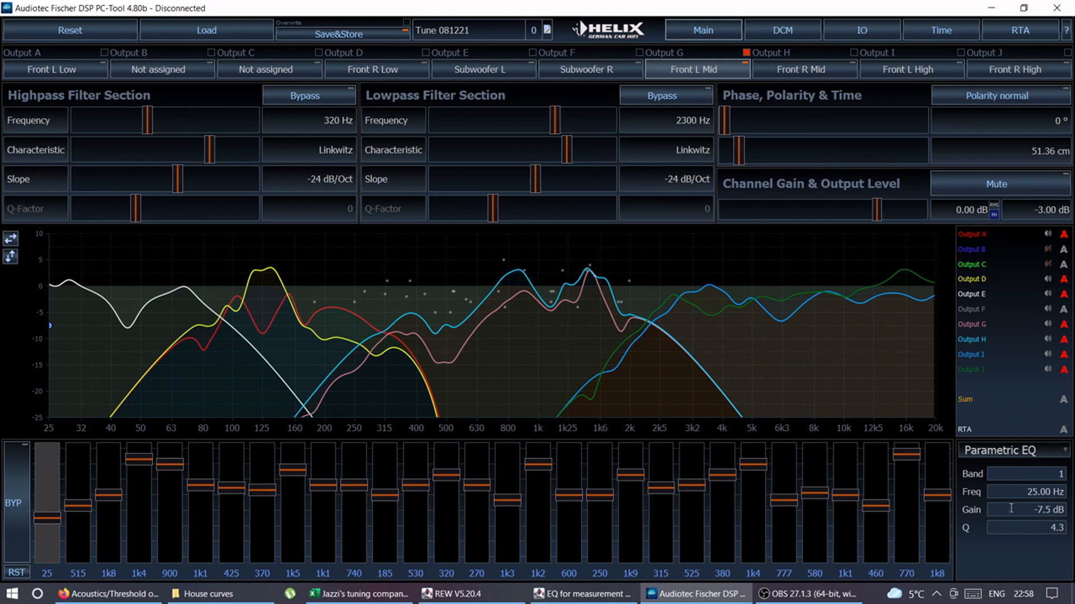
left_click(582, 594)
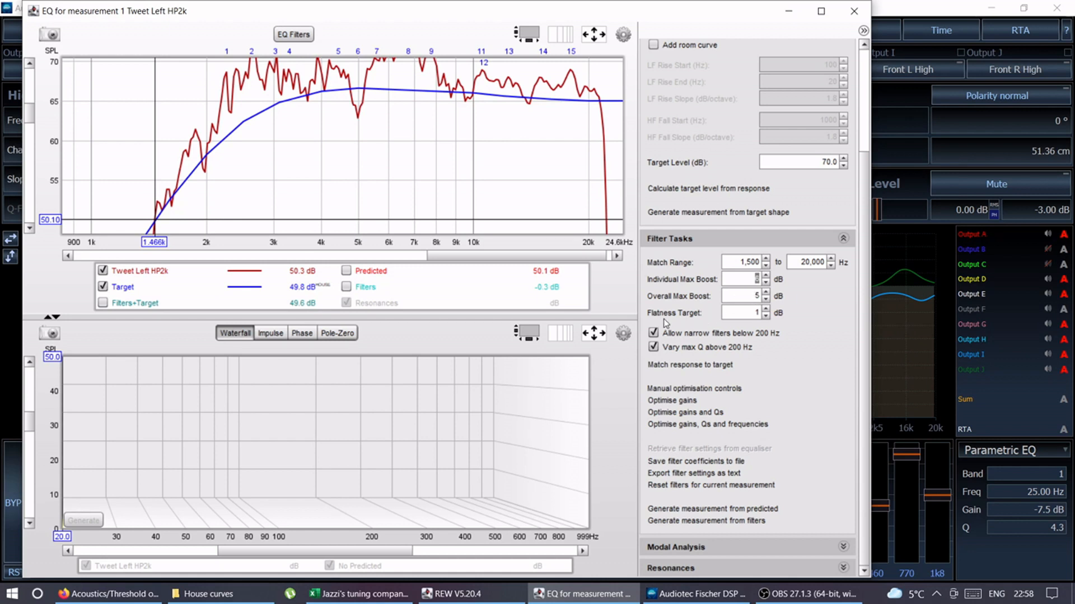
Step: Match the left tweeter's response to the target, continuing despite the target level and speaker type warning
left_click(764, 316)
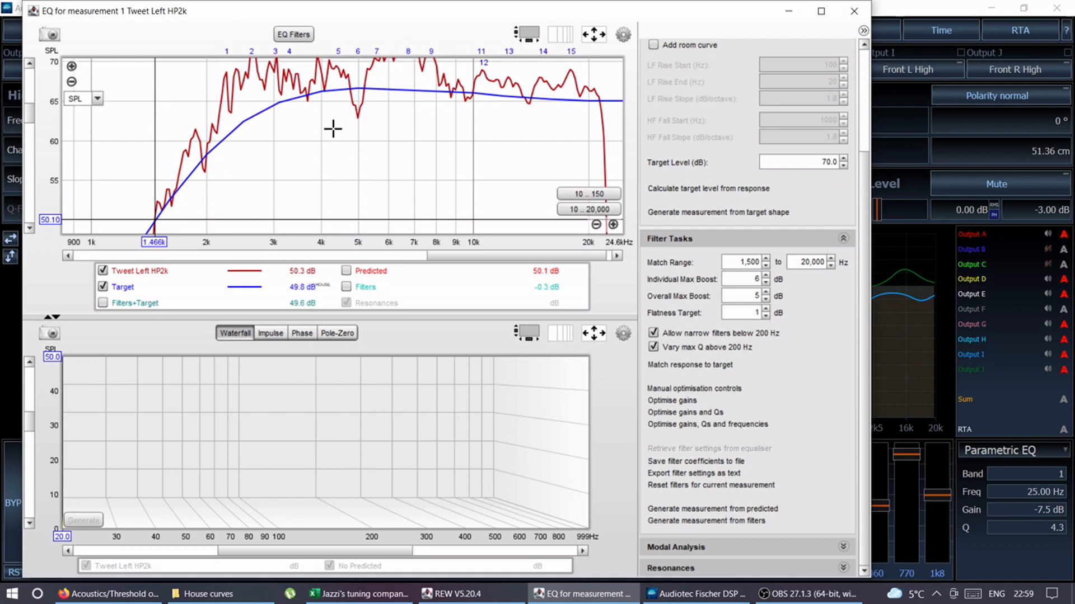
left_click(693, 365)
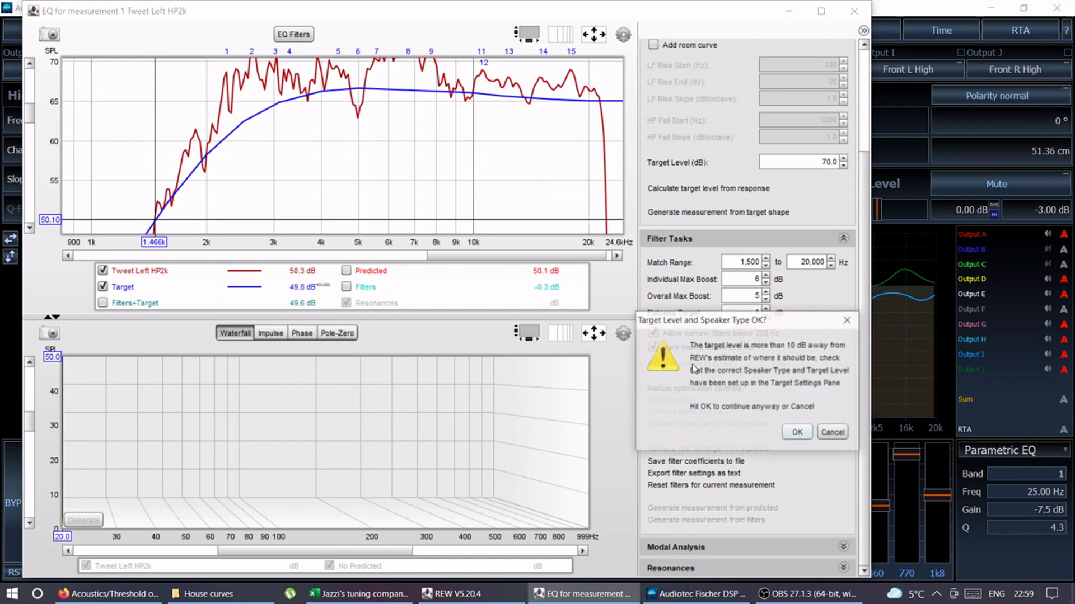
left_click(797, 434)
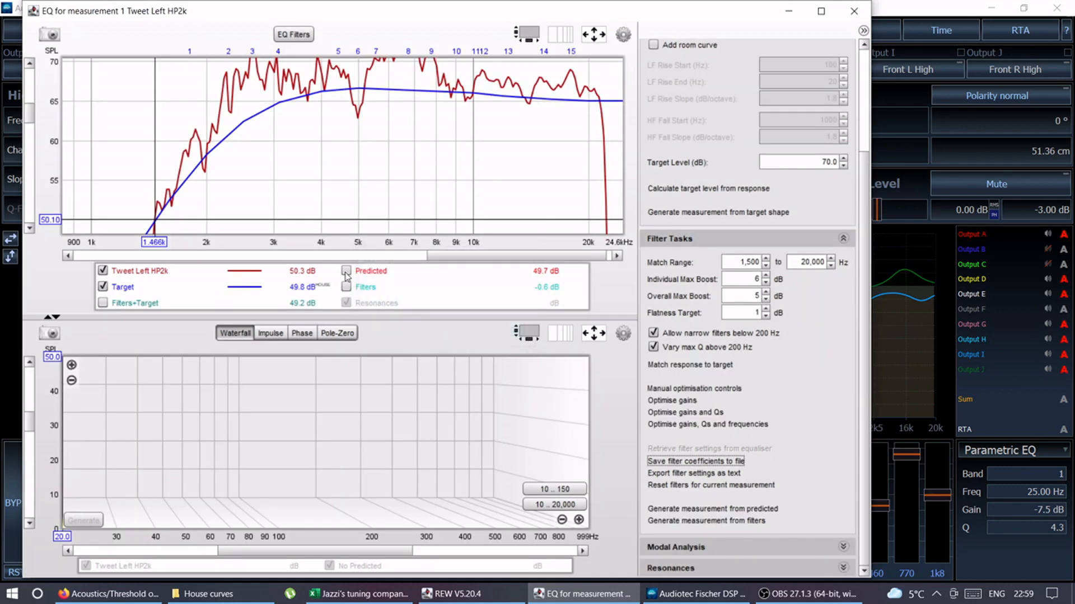
Step: Show the predicted response, hide the measured tweeter curve, and check the predicted peaks near 3.9 and 7.8 kHz against the target
left_click(347, 272)
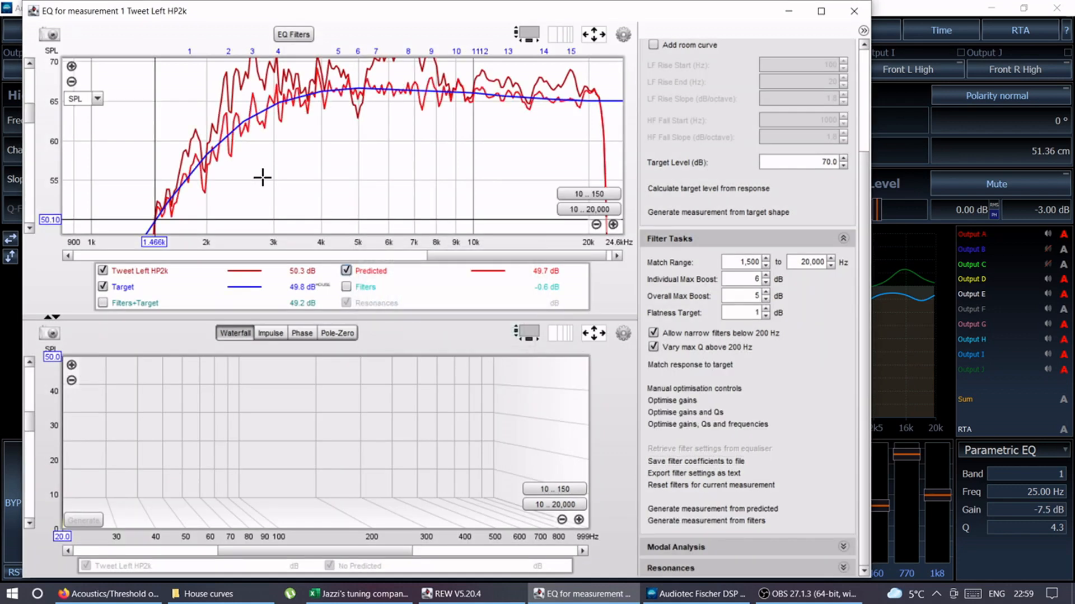
left_click(103, 271)
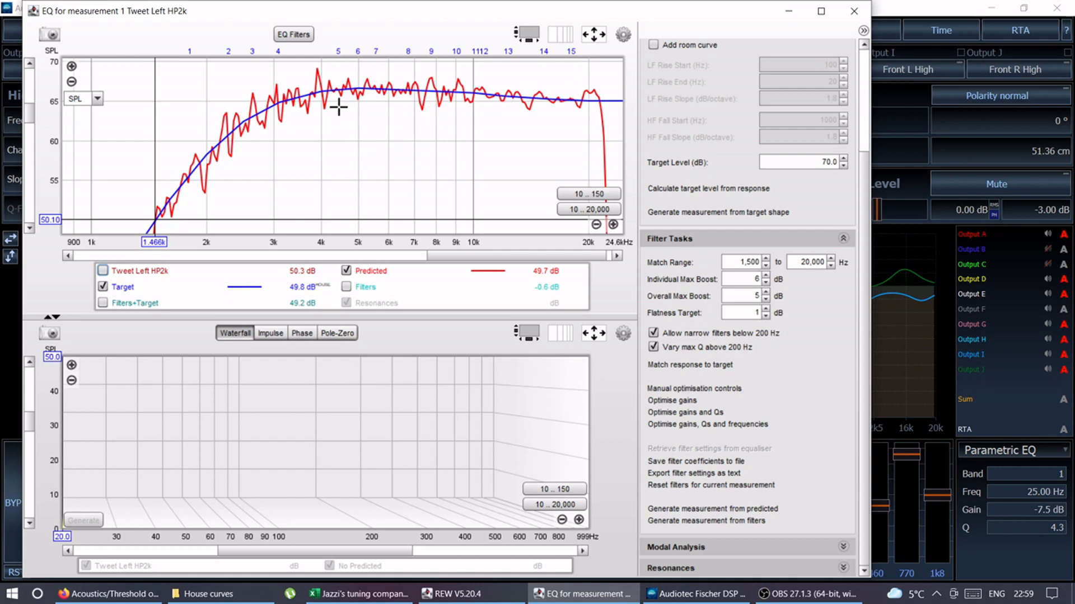
left_click(317, 123)
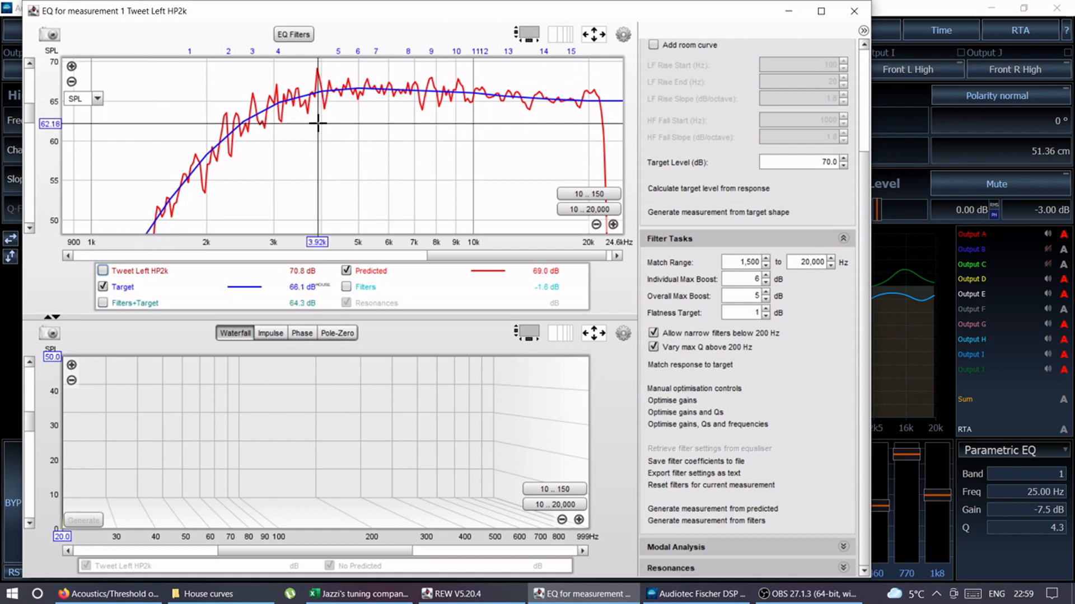
left_click(432, 120)
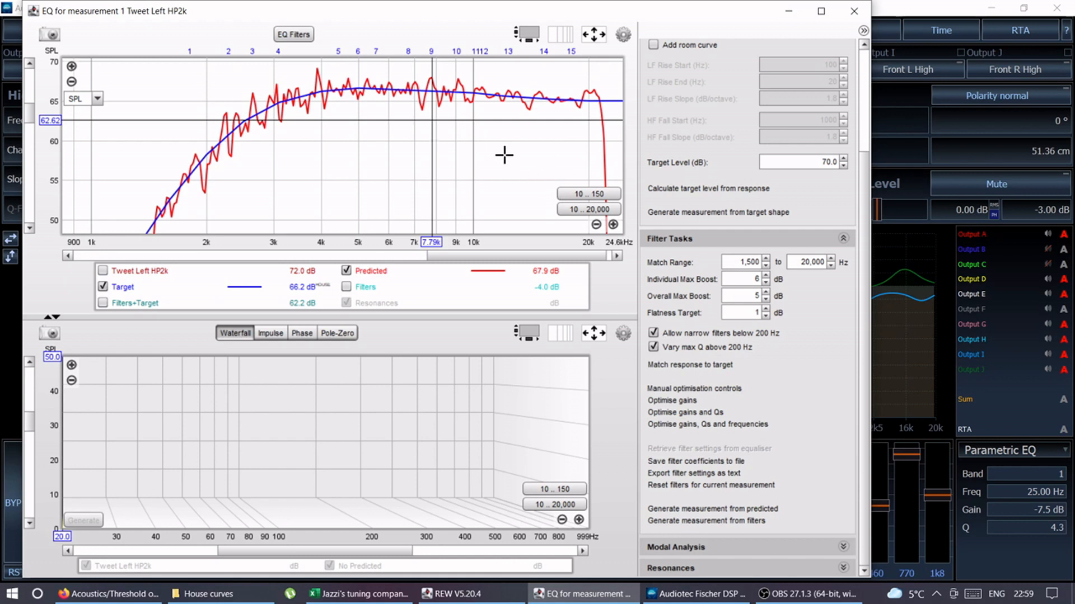
Step: Export the filter settings as text with the note "left tweet", saving them as "left t eq" in the Car audio folder on the Desktop
left_click(679, 475)
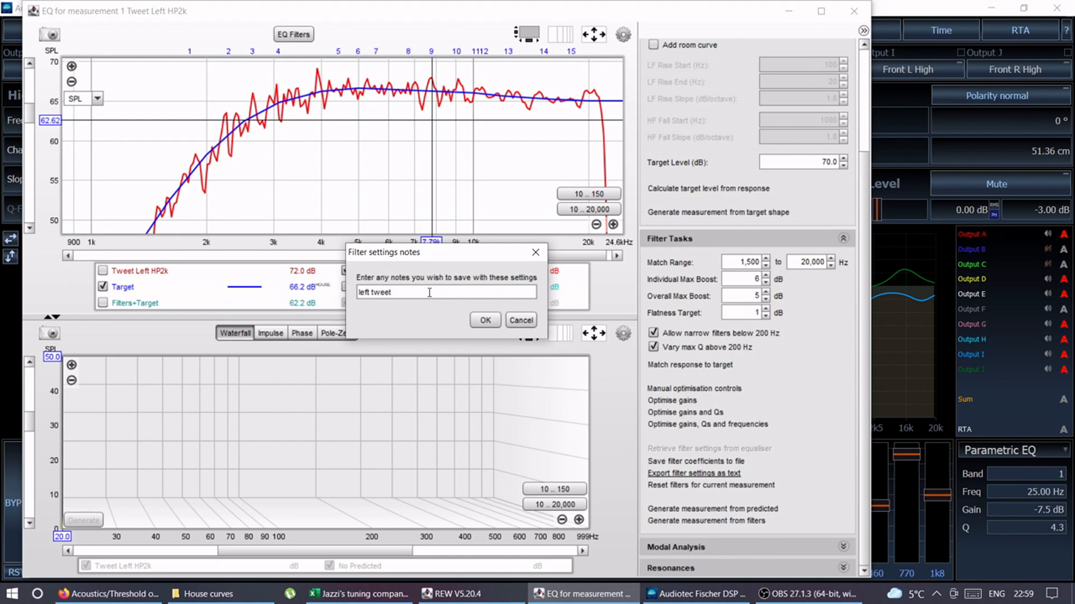
left_click(485, 320)
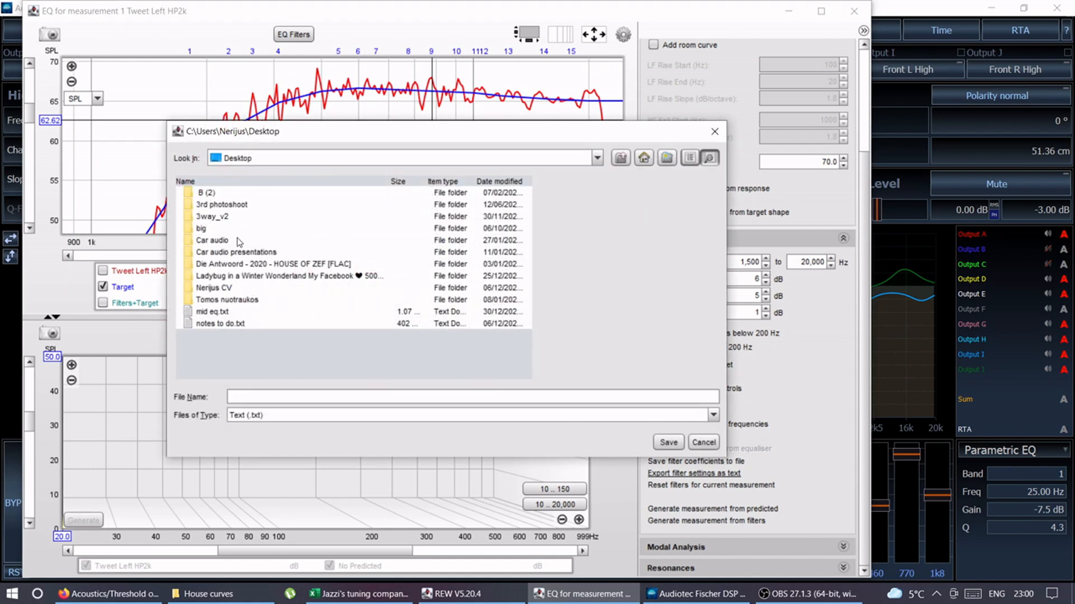
double_click(218, 241)
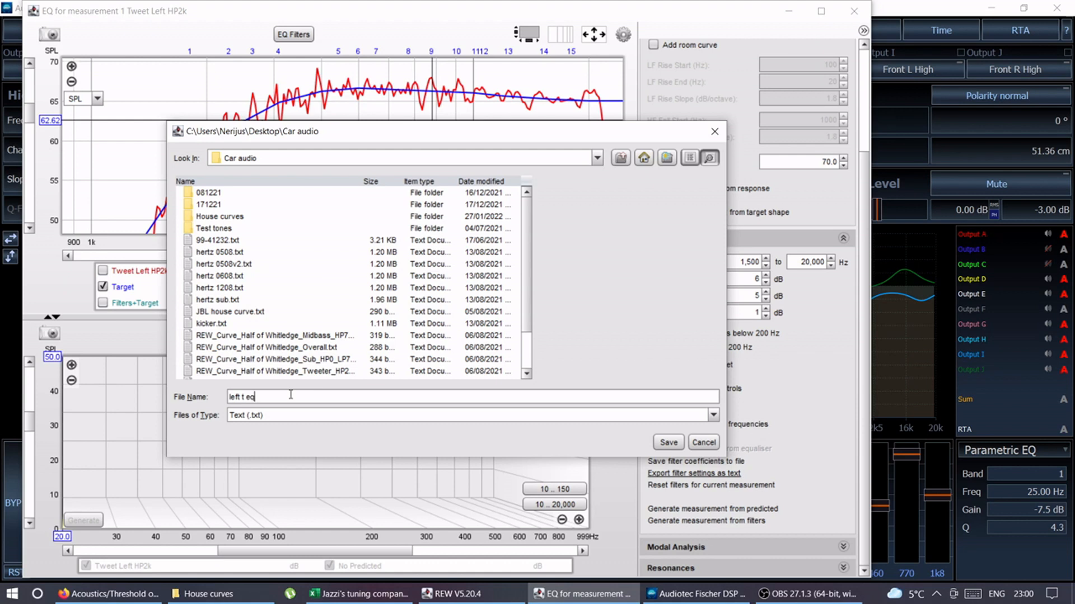
left_click(669, 442)
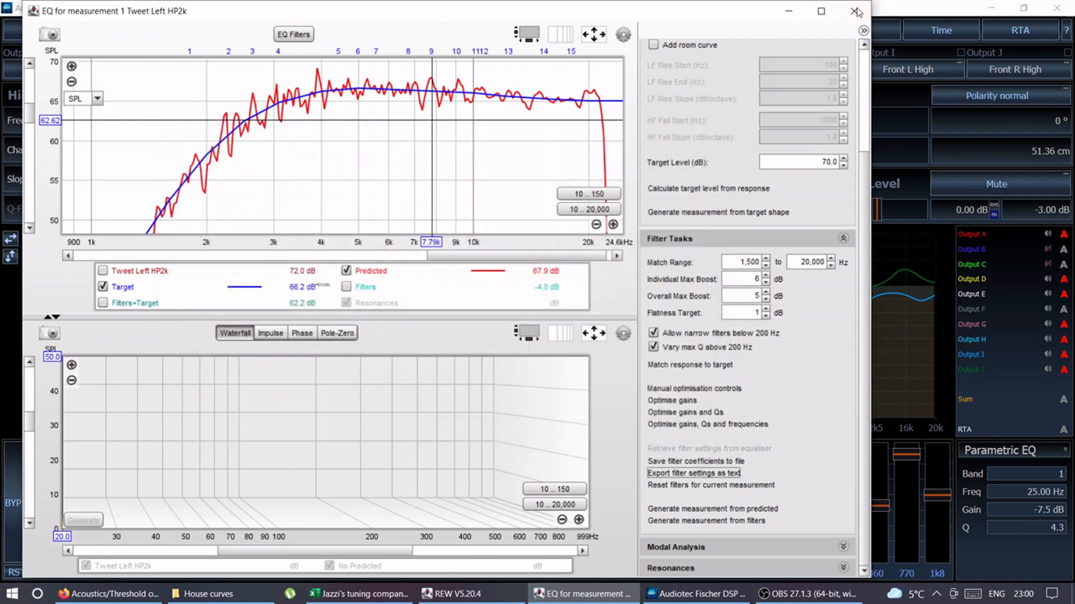
Step: Switch to the Audiotec Fischer DSP PC-Tool, select the Front L High channel and open the import manager for Output I
left_click(906, 26)
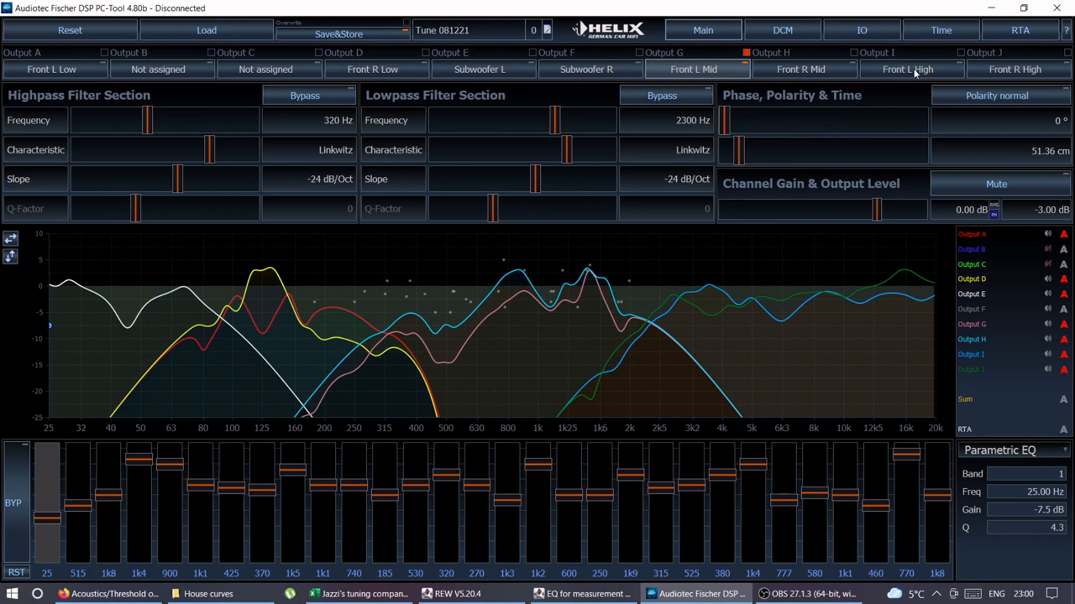
left_click(940, 71)
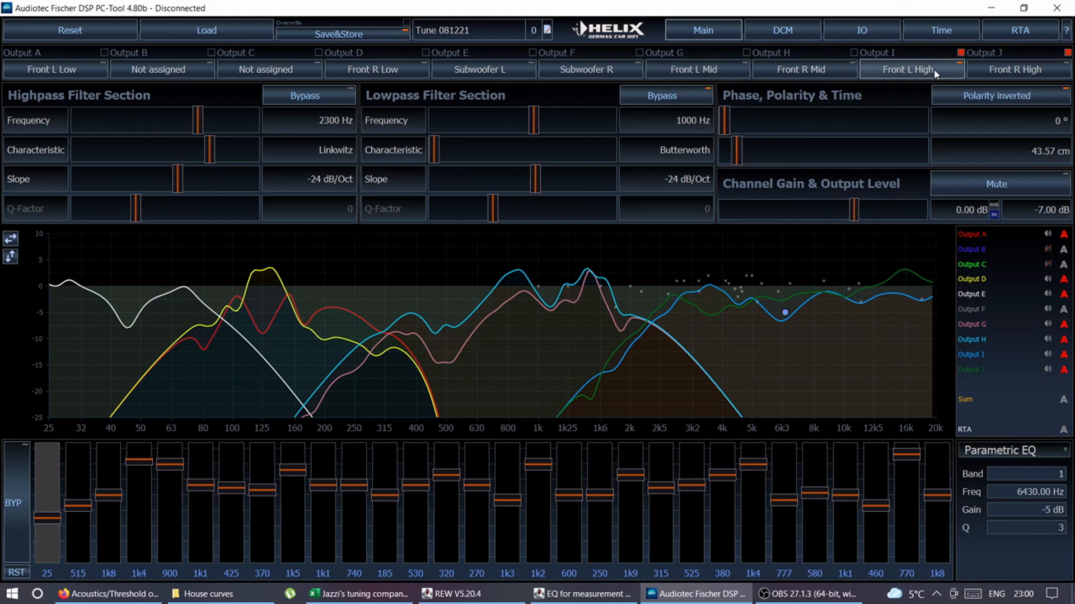
left_click(990, 68)
left_click(923, 72)
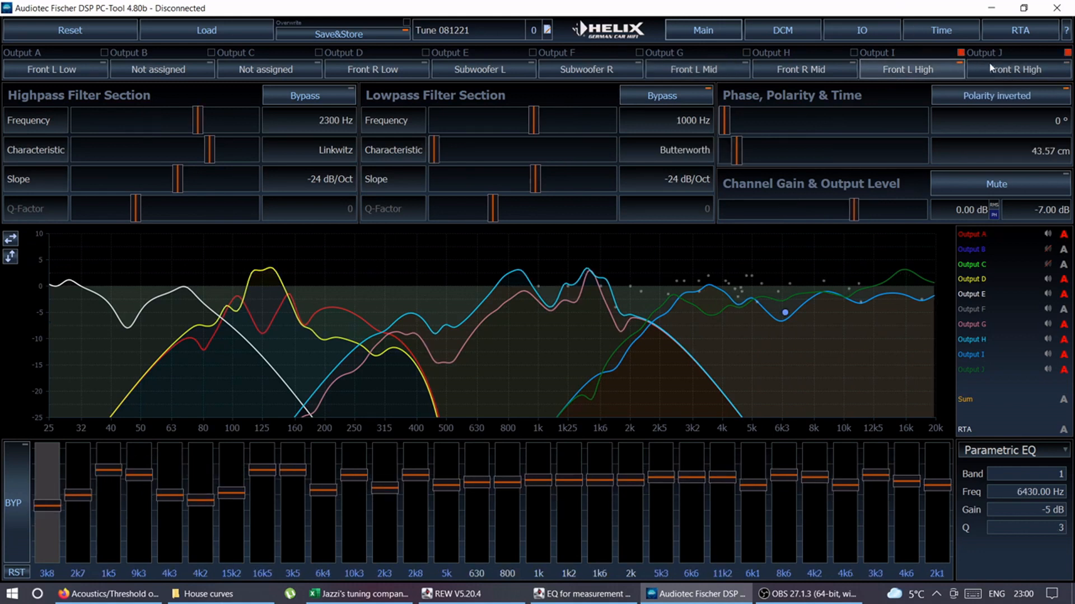
right_click(902, 78)
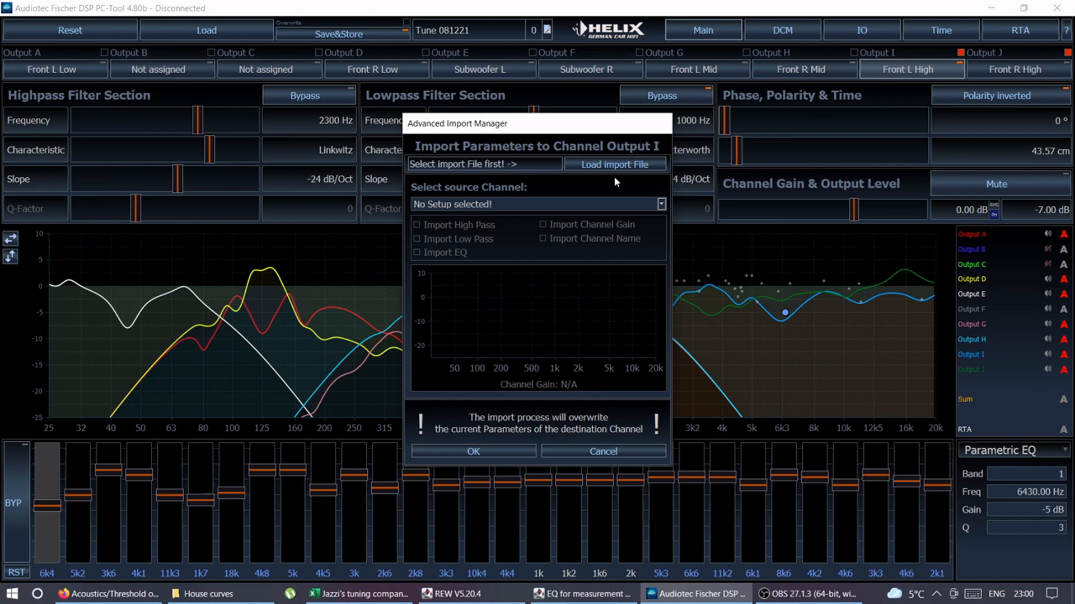
Step: Start loading an import file and browse to the Car audio folder on the Desktop
left_click(593, 166)
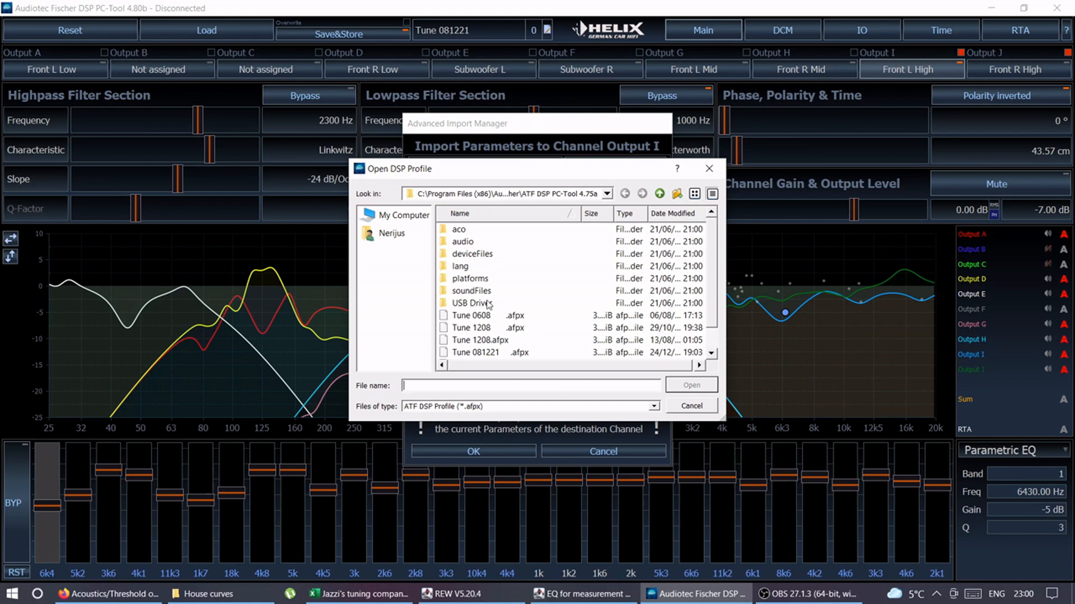
left_click(607, 194)
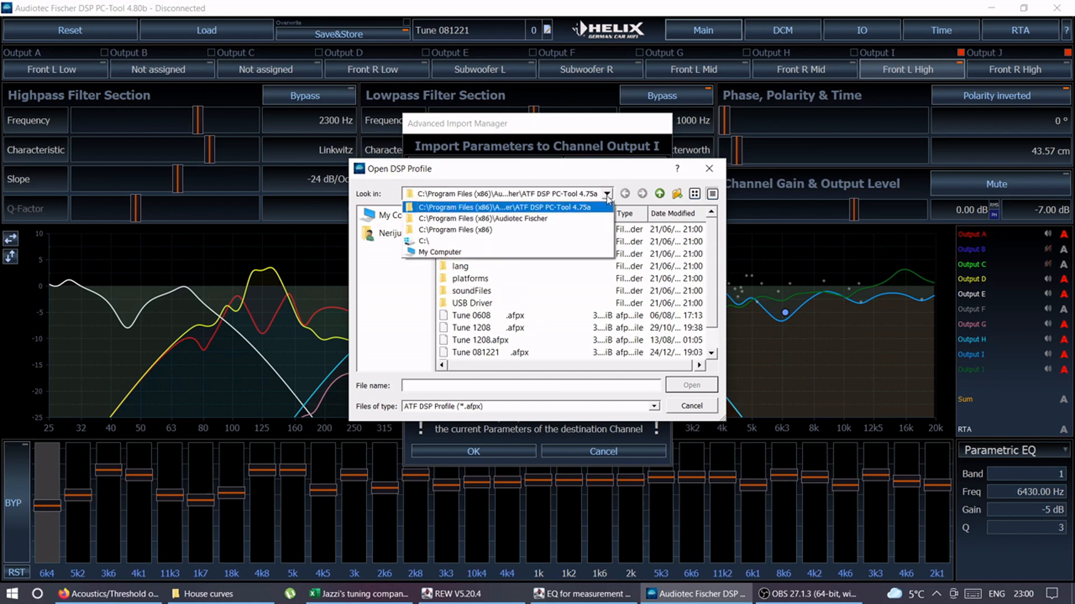
left_click(449, 255)
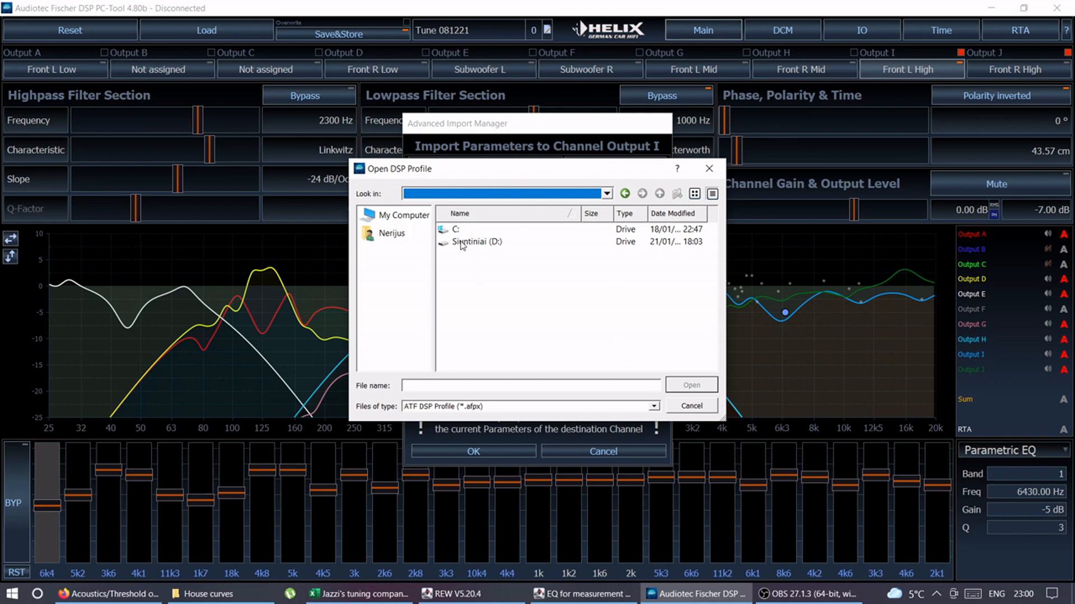
left_click(460, 243)
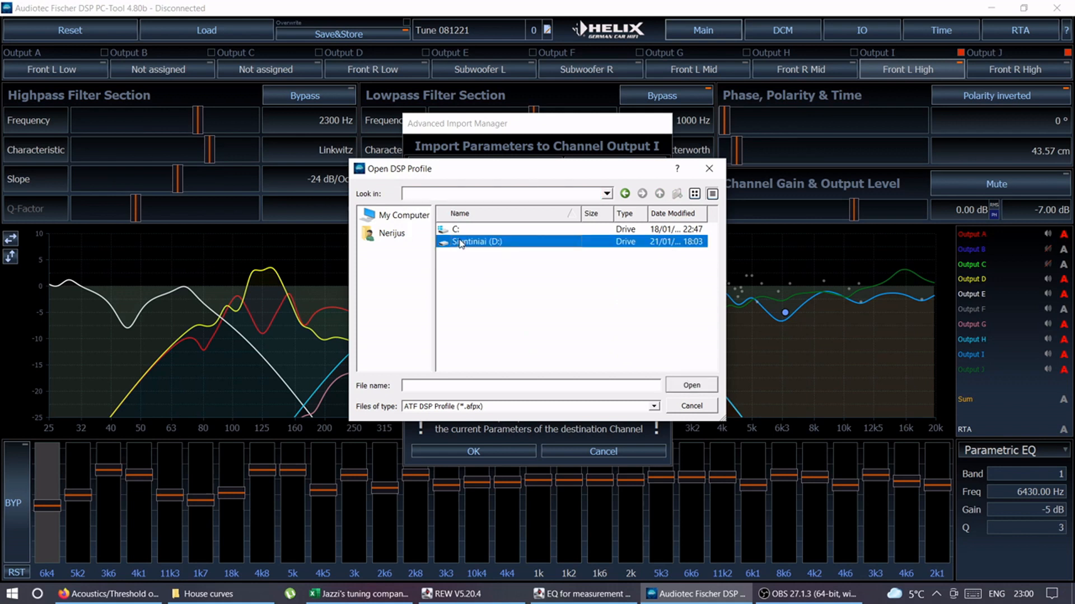
left_click(390, 234)
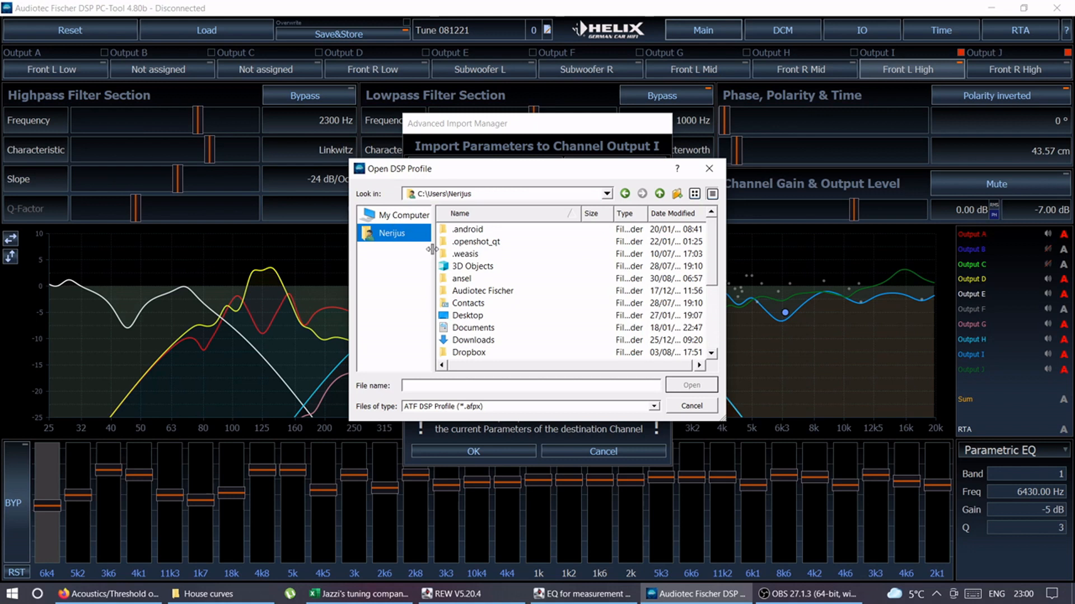
double_click(463, 316)
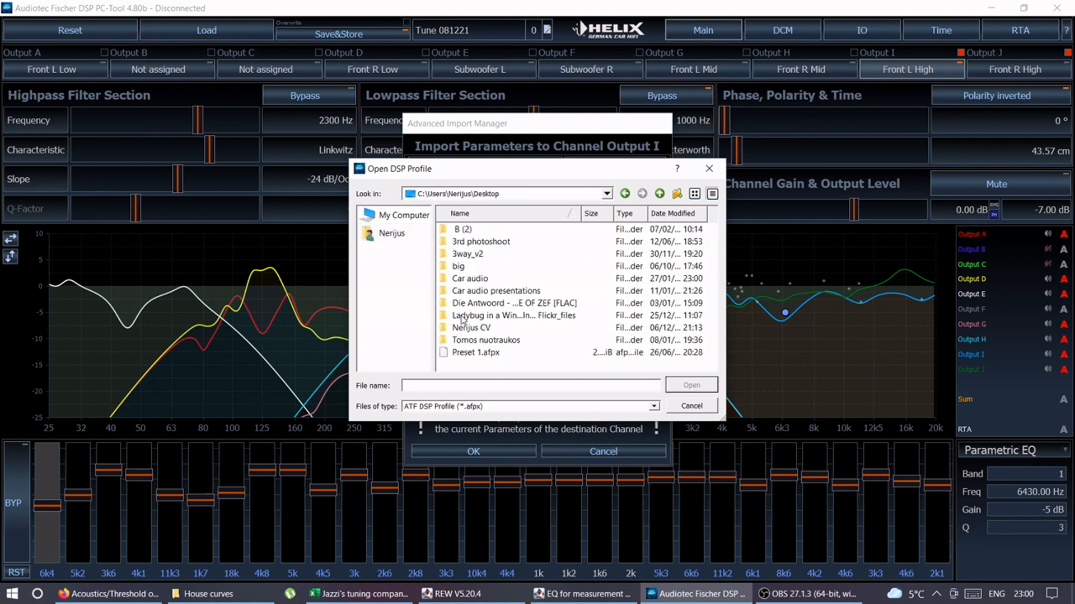
double_click(467, 280)
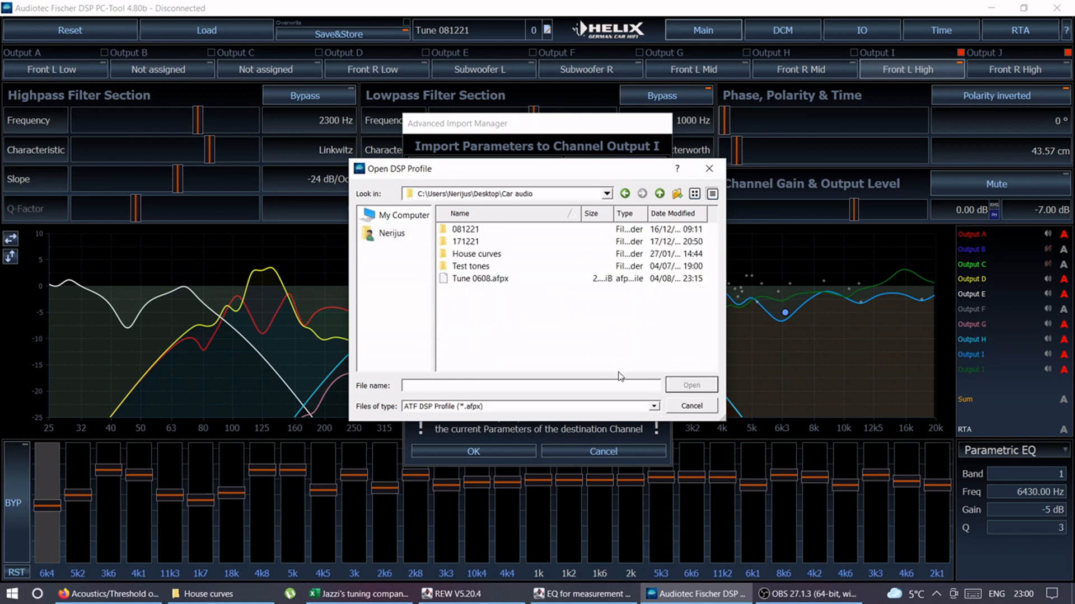
Step: Show REW Generic EQ files, load "left t eq.txt" and import its EQ into Output I
left_click(655, 408)
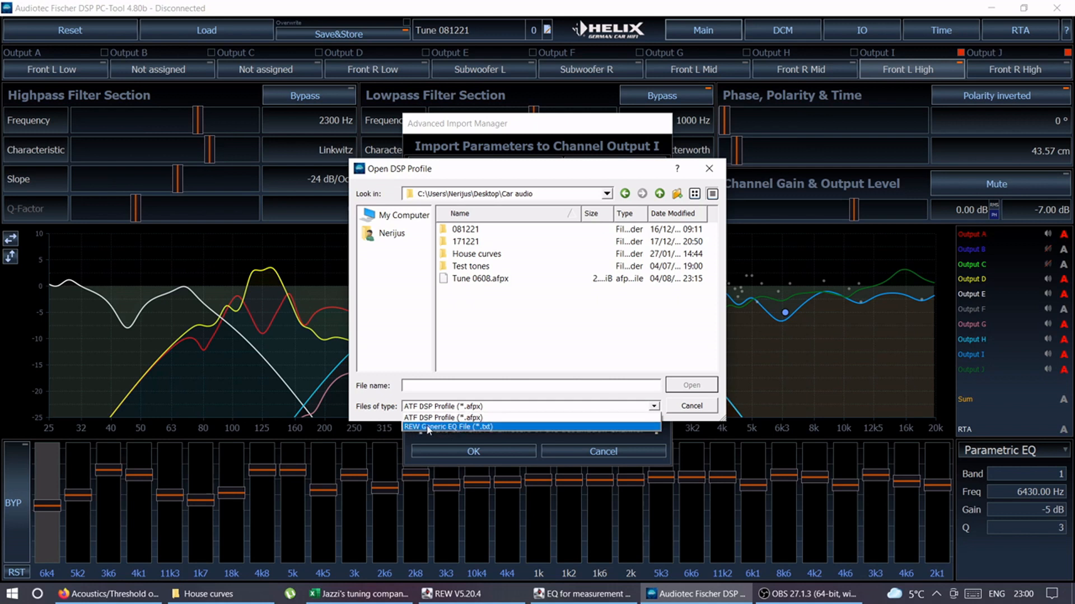
left_click(437, 427)
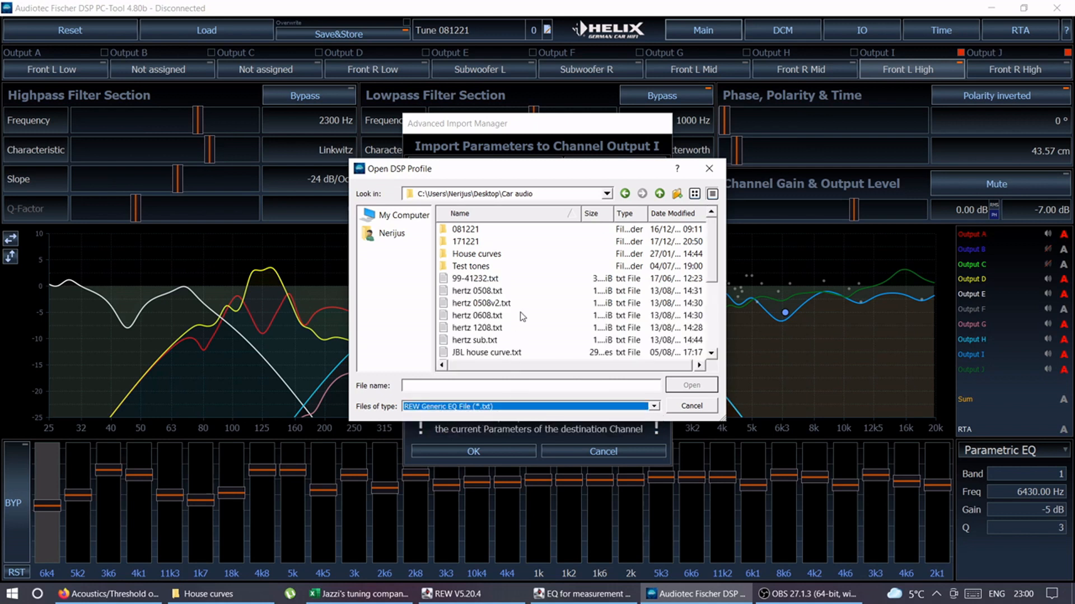
left_click_drag(712, 253, 716, 284)
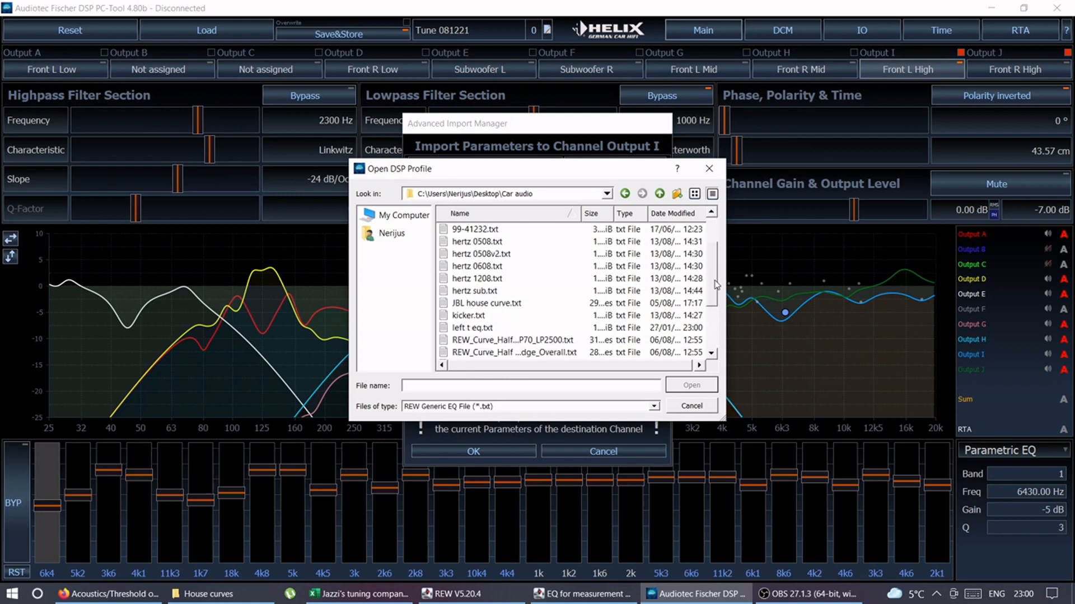
left_click(472, 330)
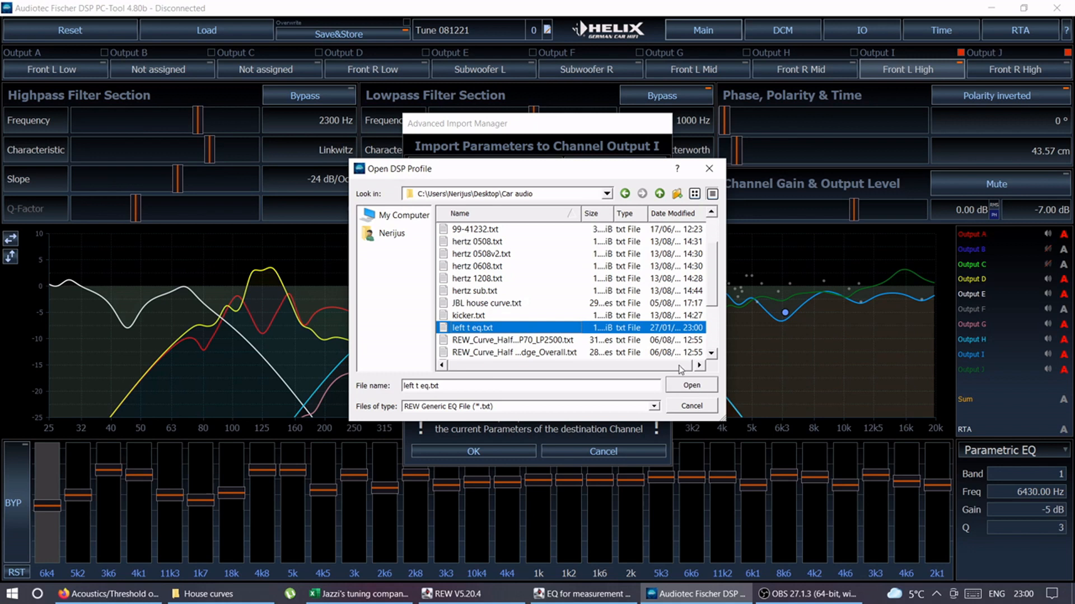
left_click(685, 386)
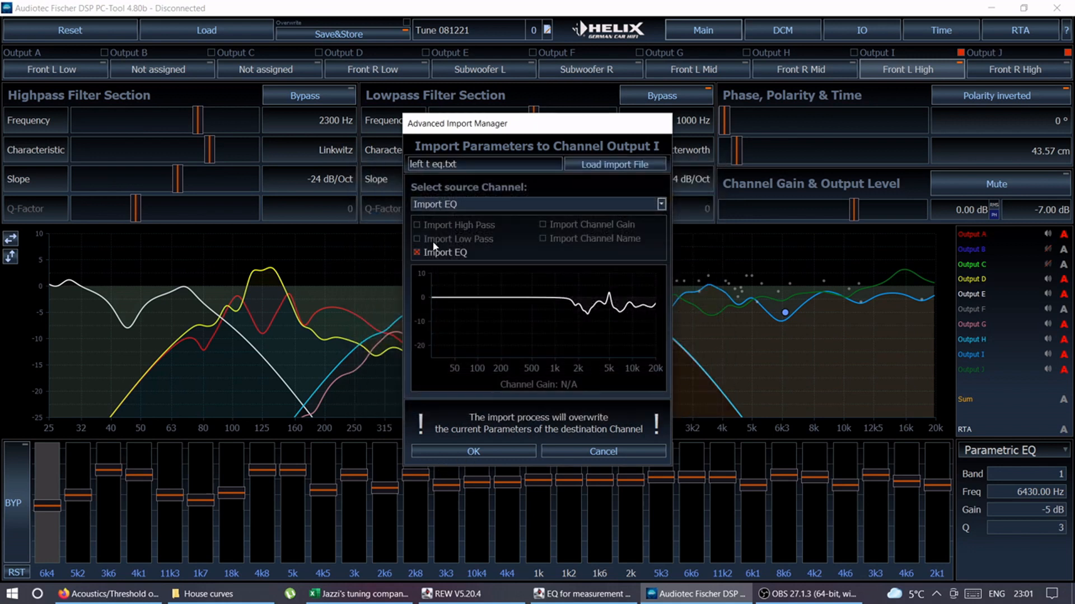
left_click(466, 449)
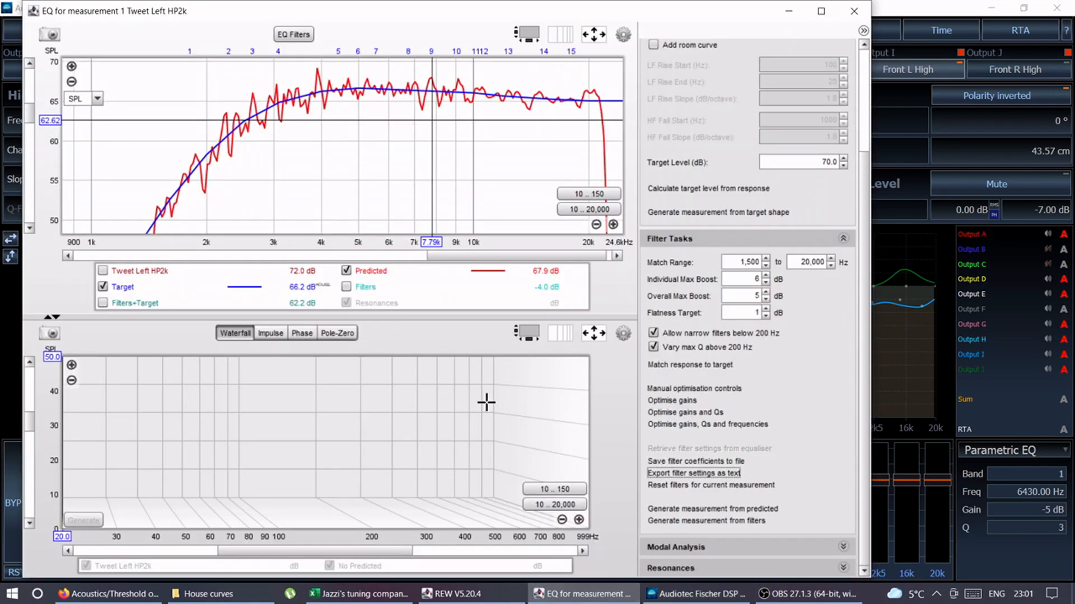
Step: Review the generated EQ filter list in REW, compare it with the imported bands in the DSP PC-Tool, and return to REW's EQ window
left_click(582, 594)
left_click(293, 34)
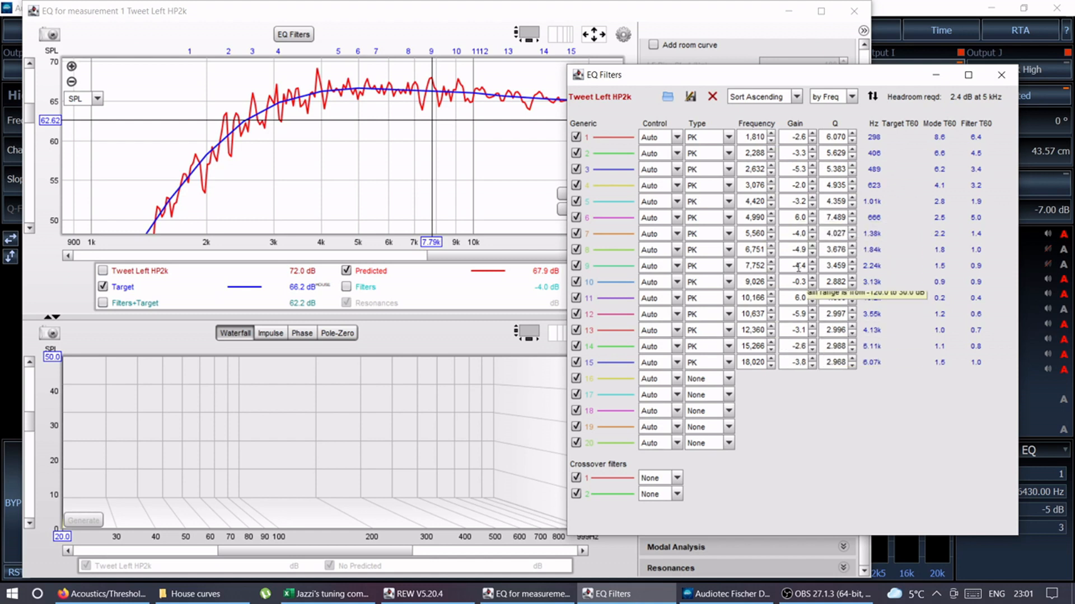
left_click(473, 150)
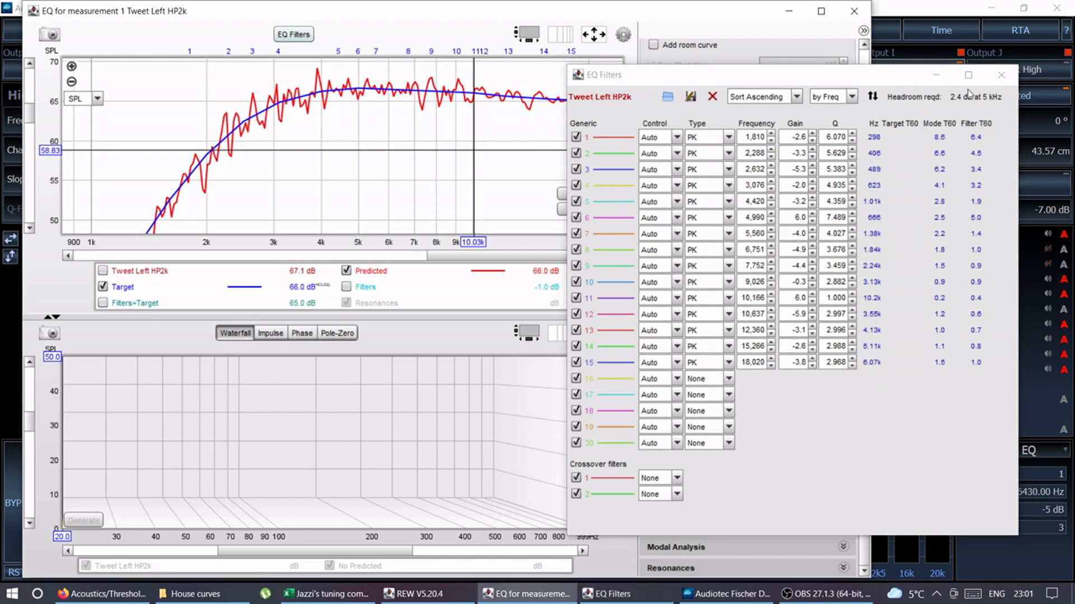
left_click(999, 69)
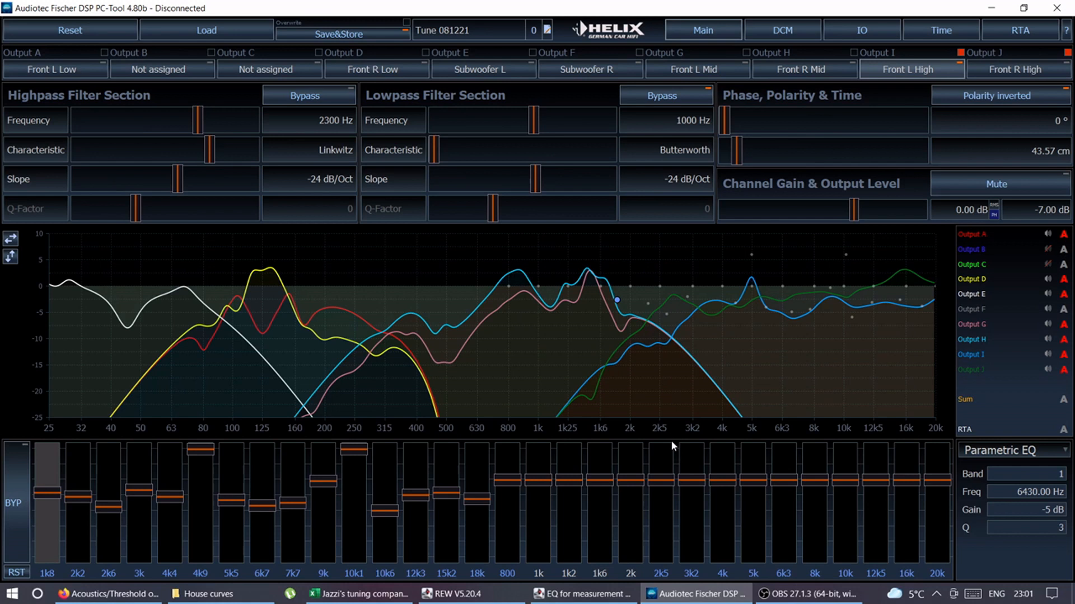
left_click(572, 595)
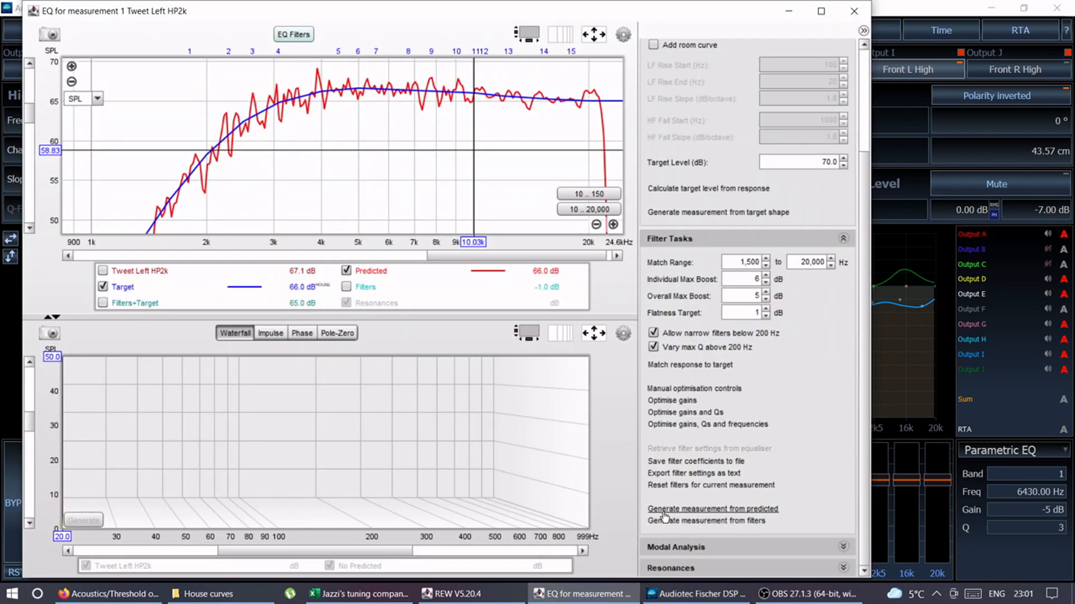
Step: Generate a measurement from the predicted Tweet Left HP2k response and select the new EQ Tweet Left HP2k measurement in the main REW window
left_click(706, 510)
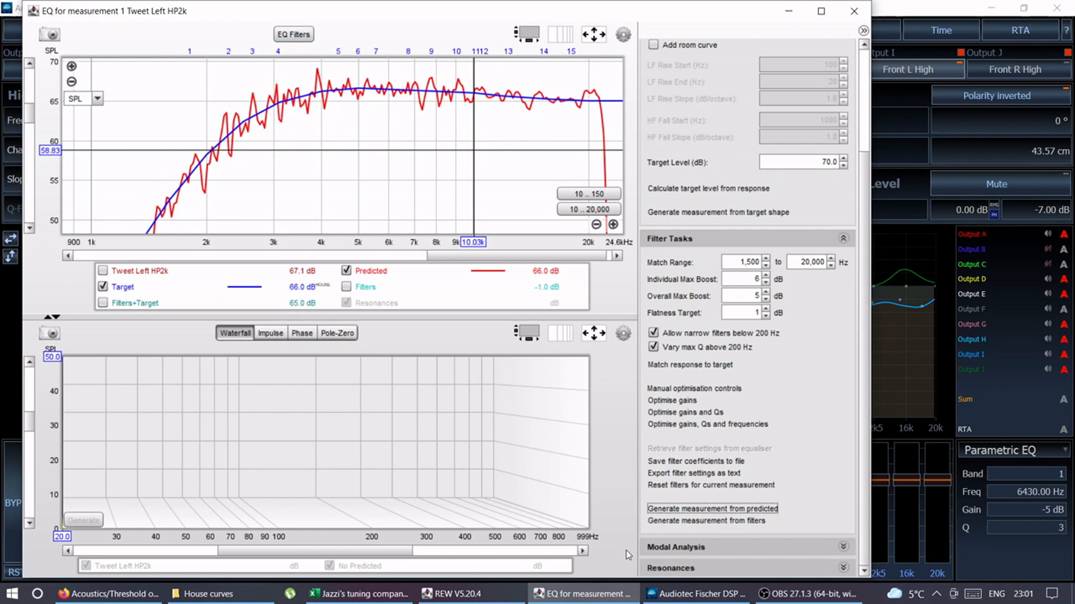
left_click(467, 596)
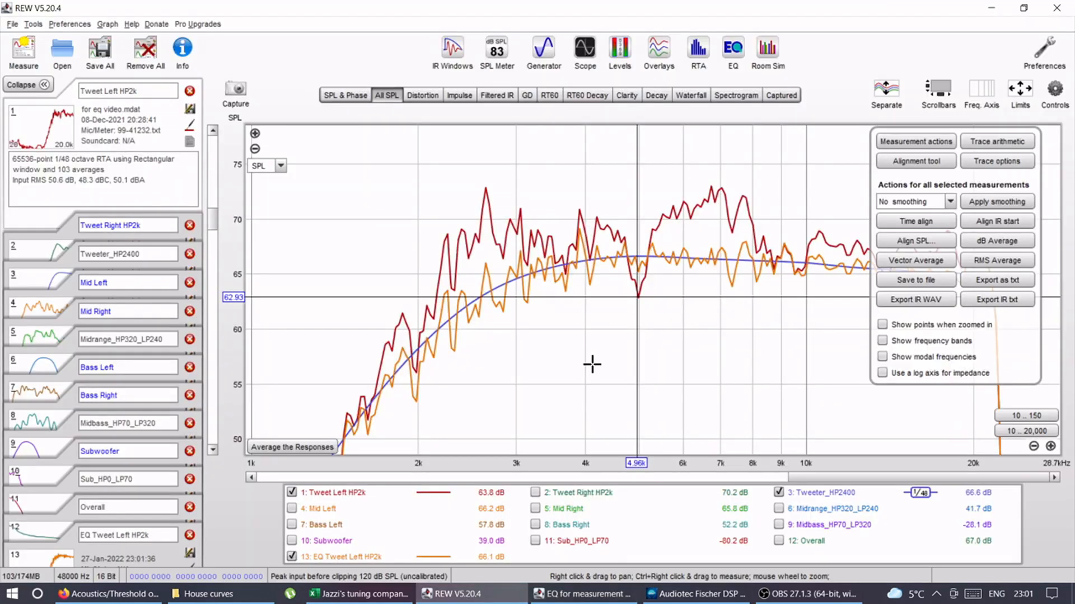
left_click(1050, 96)
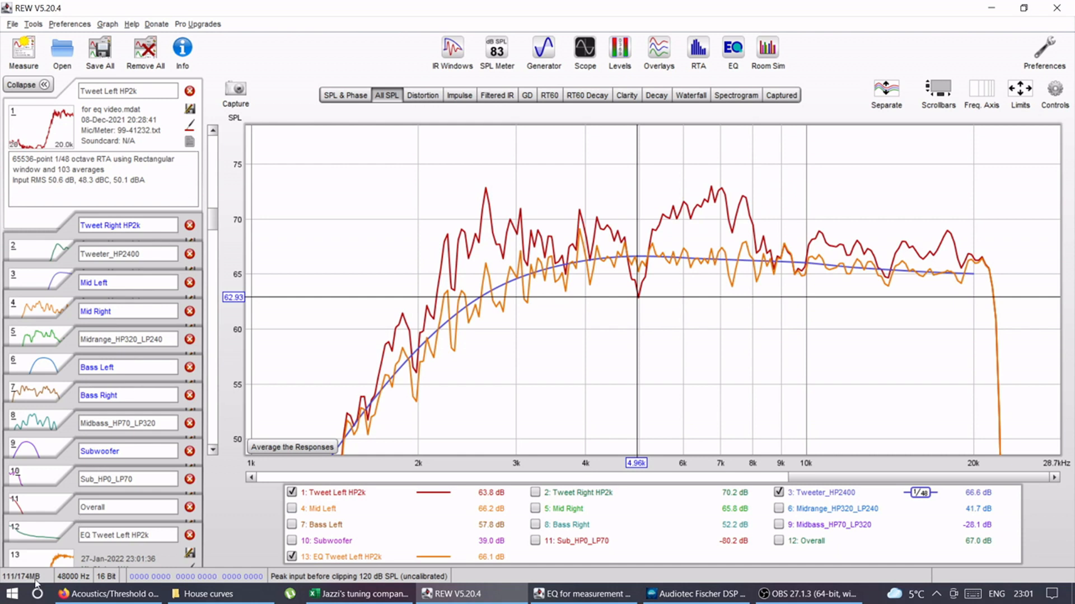
left_click(45, 563)
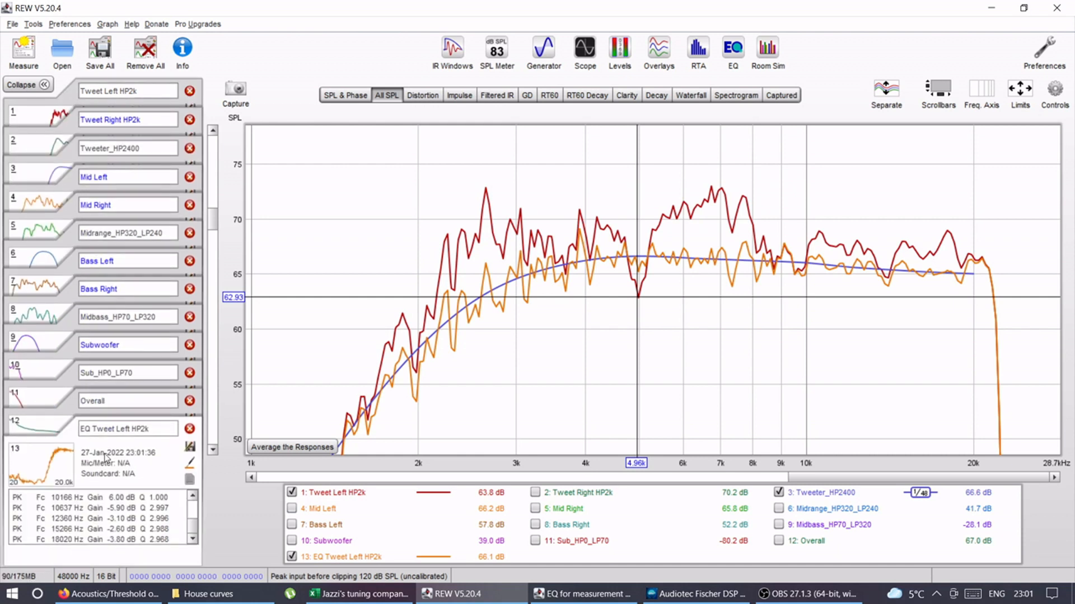
Step: Apply 1/6 smoothing to all selected measurements in the All SPL graph
left_click(1055, 92)
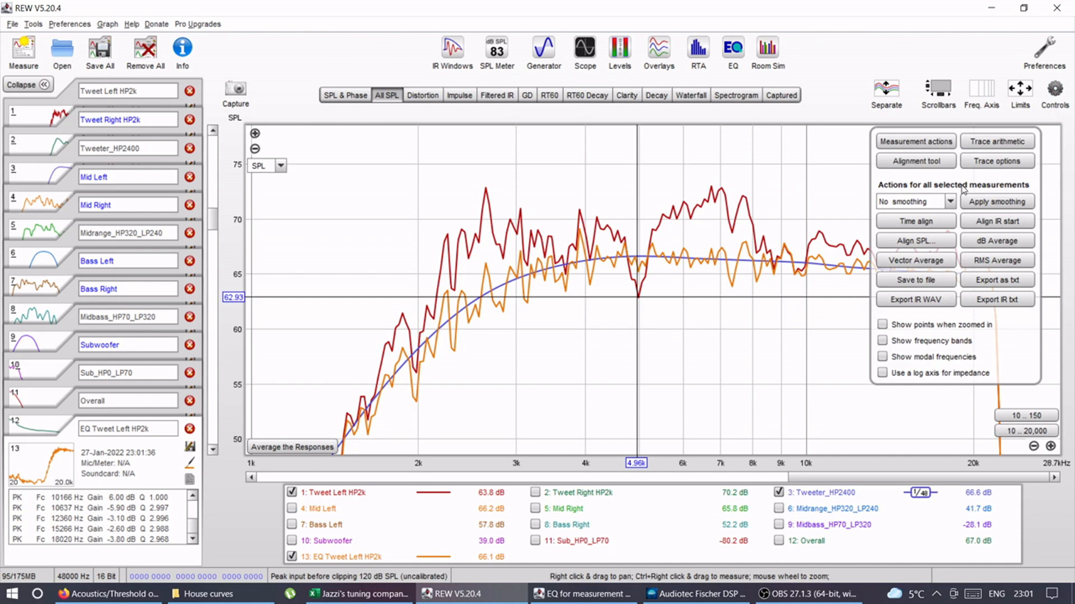
left_click(950, 202)
left_click(909, 253)
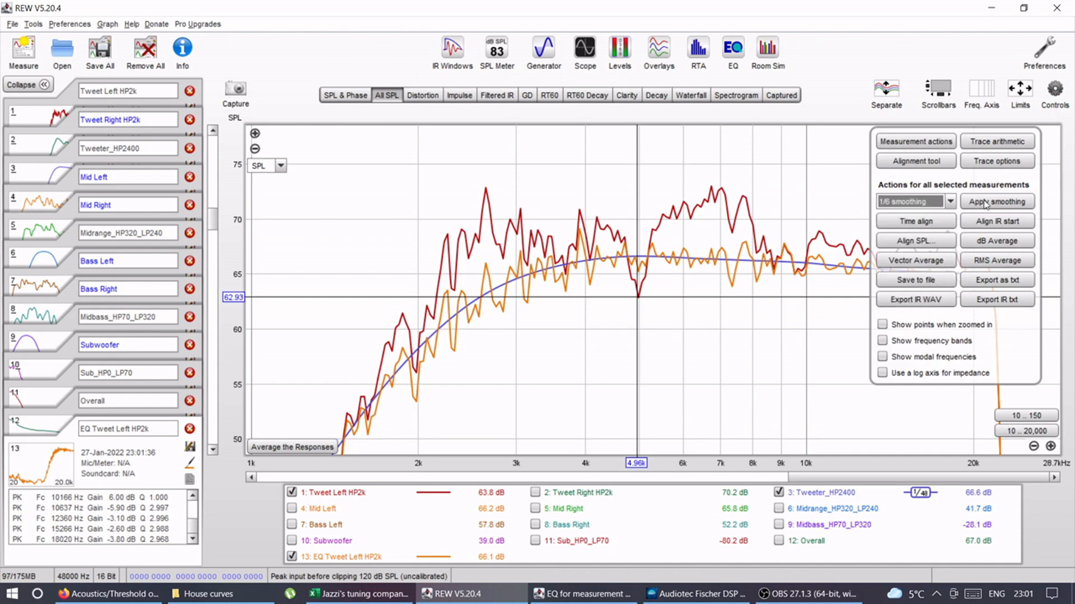
left_click(985, 203)
left_click(1054, 90)
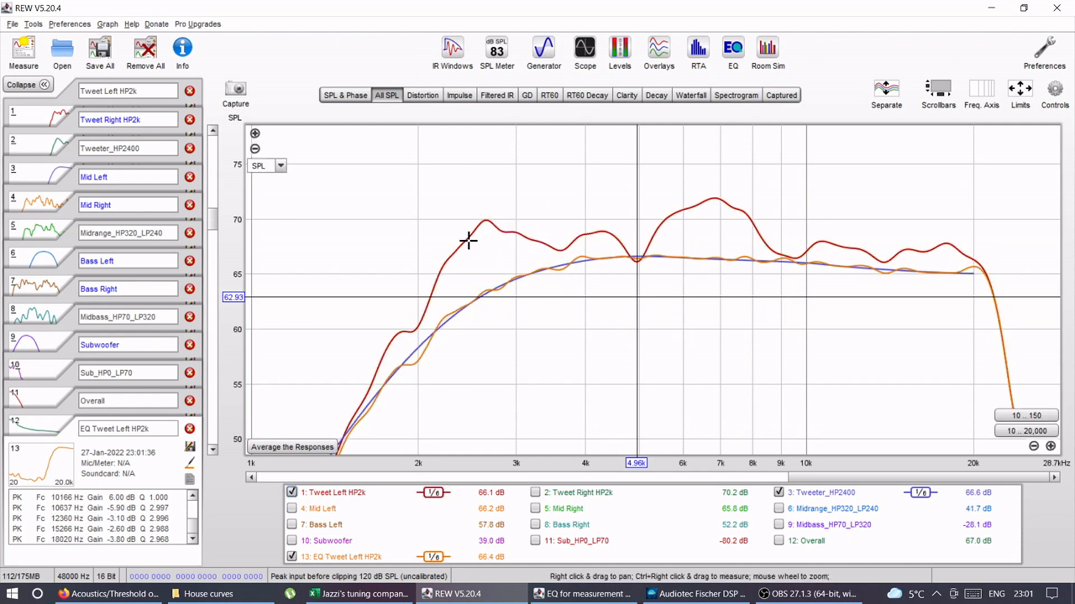
Step: Hide the Tweet Left HP2k trace and compare EQ Tweet Left HP2k with the Tweeter_HP2400 target curve
left_click(291, 493)
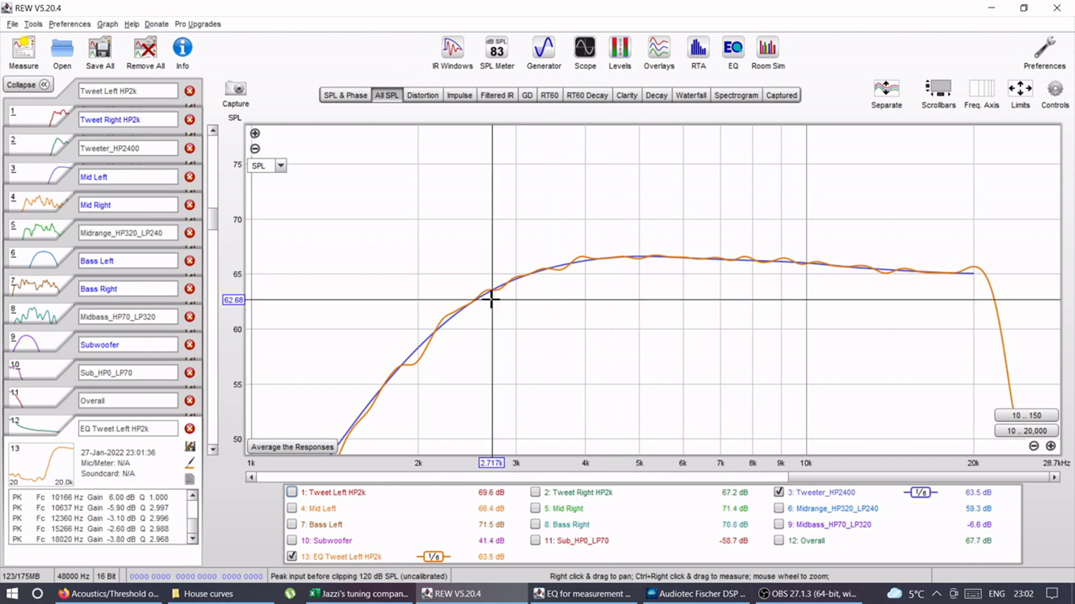
left_click(291, 557)
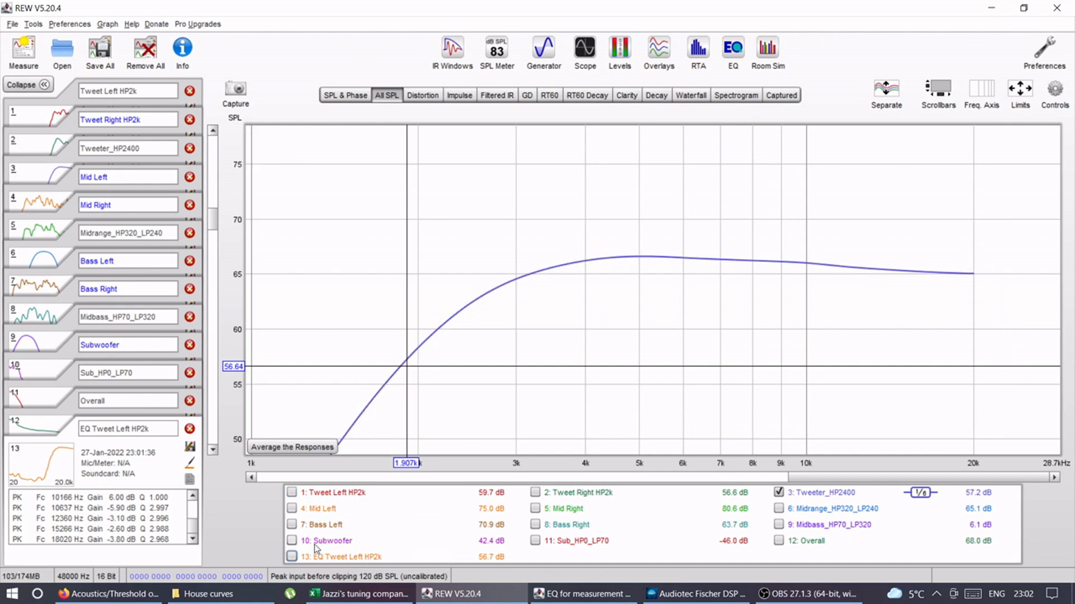
left_click(292, 557)
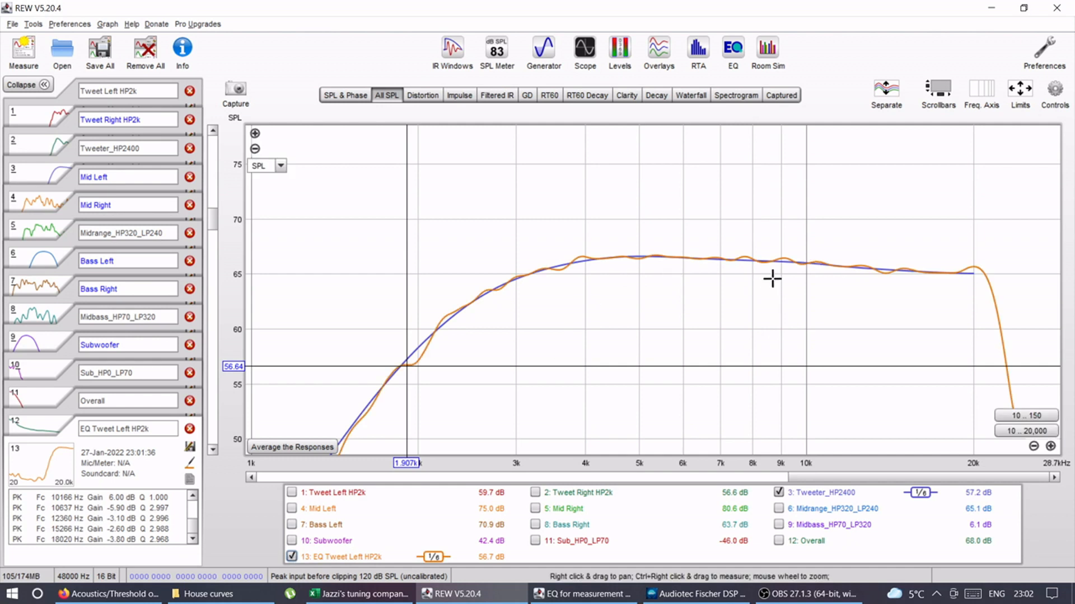
left_click_drag(862, 483, 785, 495)
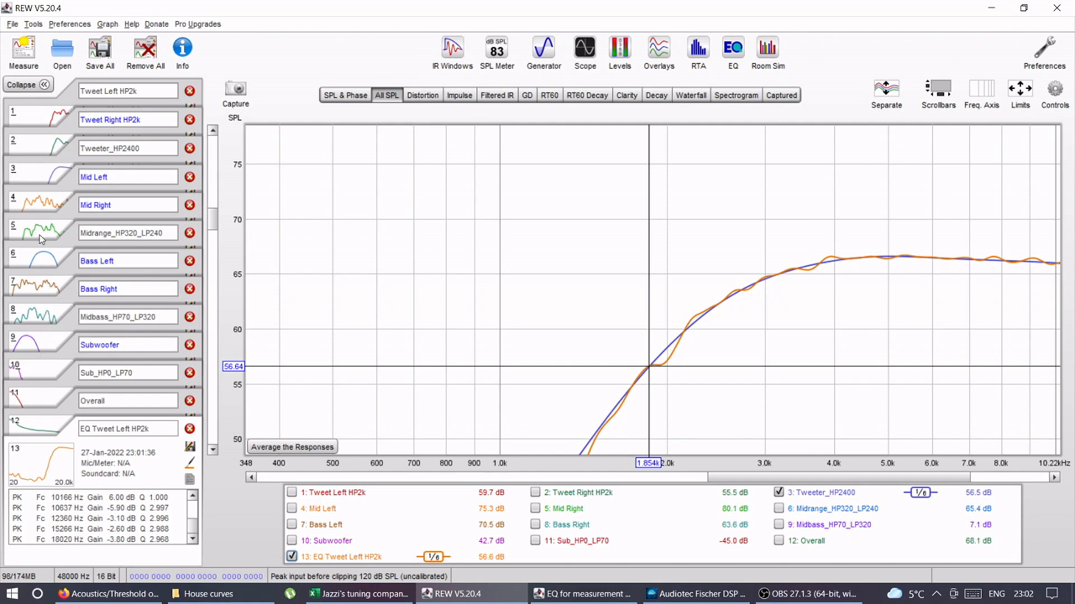
Step: Select the Mid Left measurement and set its EQ target level to 70 dB
left_click(42, 207)
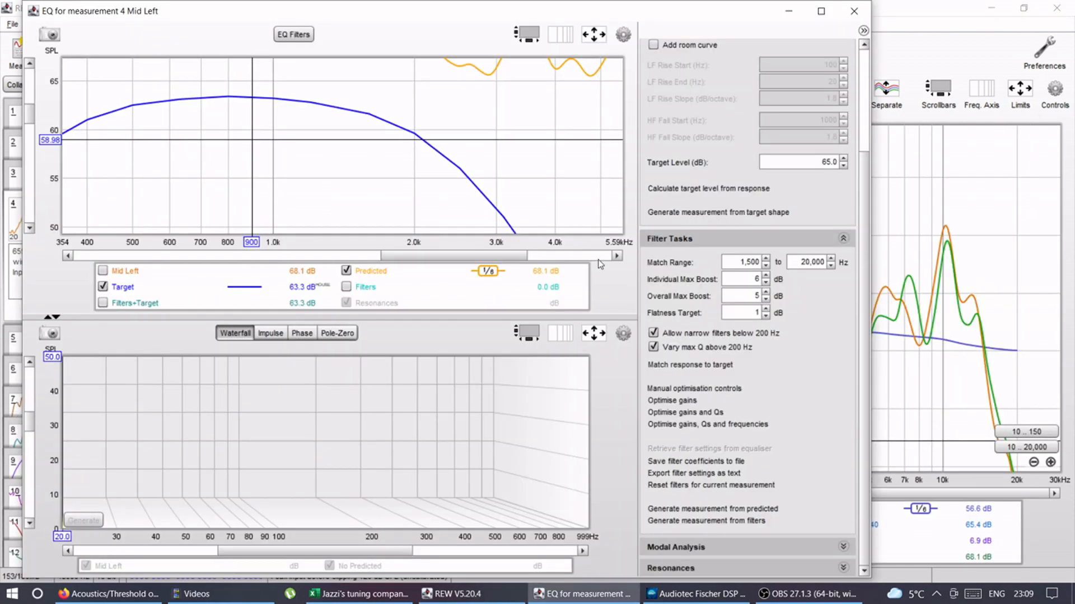
left_click_drag(478, 256, 445, 262)
left_click_drag(31, 114, 31, 122)
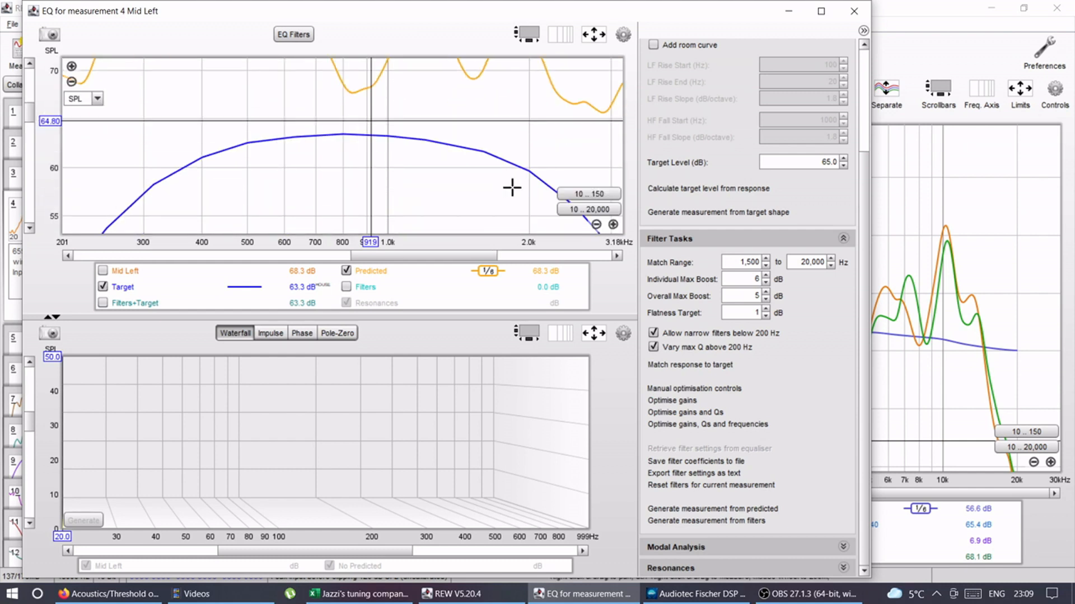
left_click(592, 213)
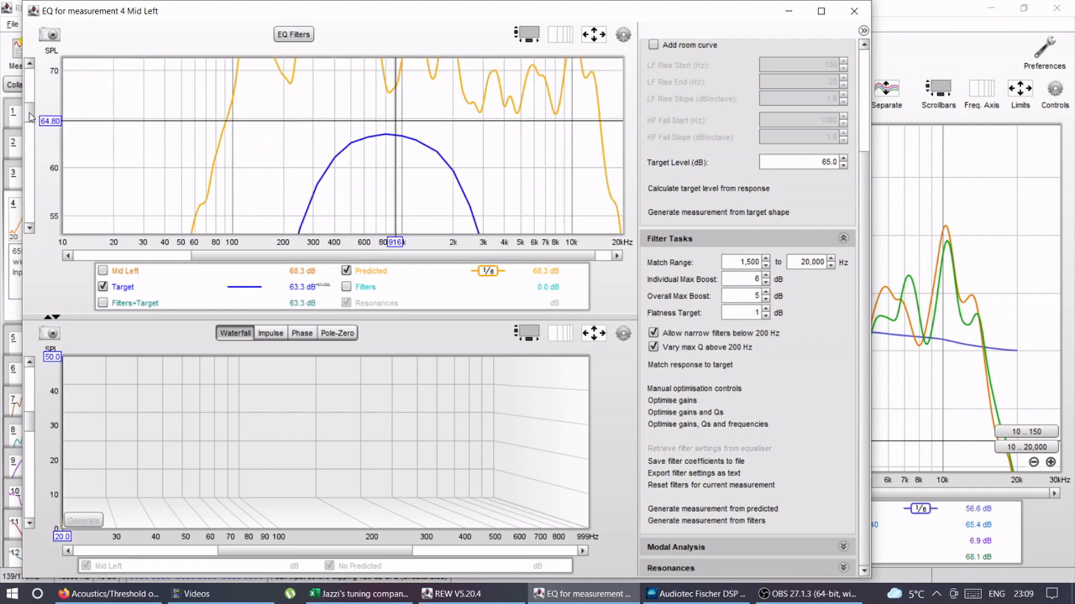
left_click_drag(28, 118, 31, 116)
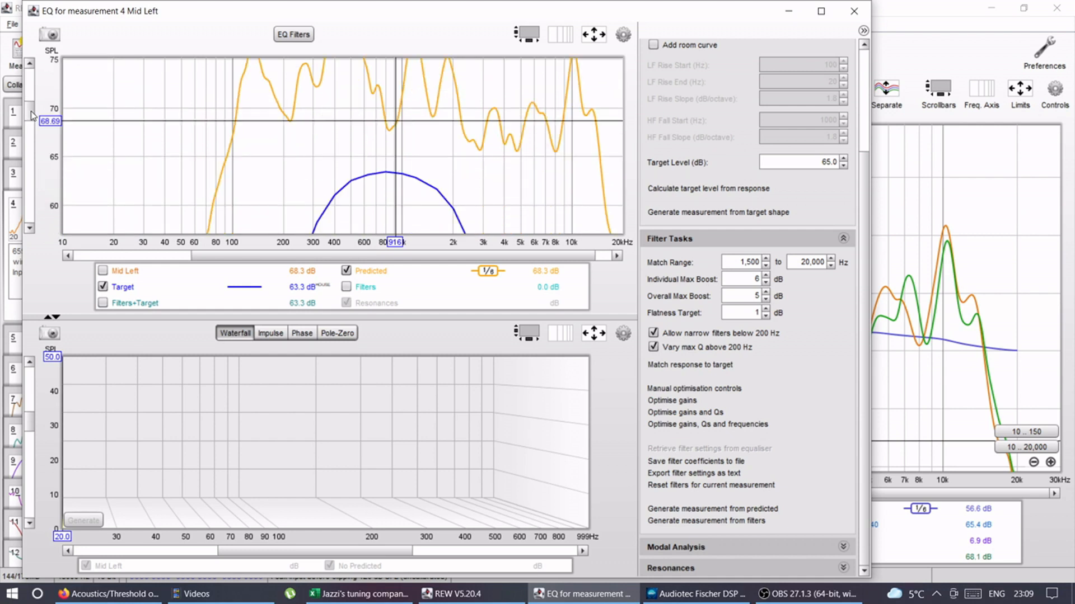
double_click(821, 161)
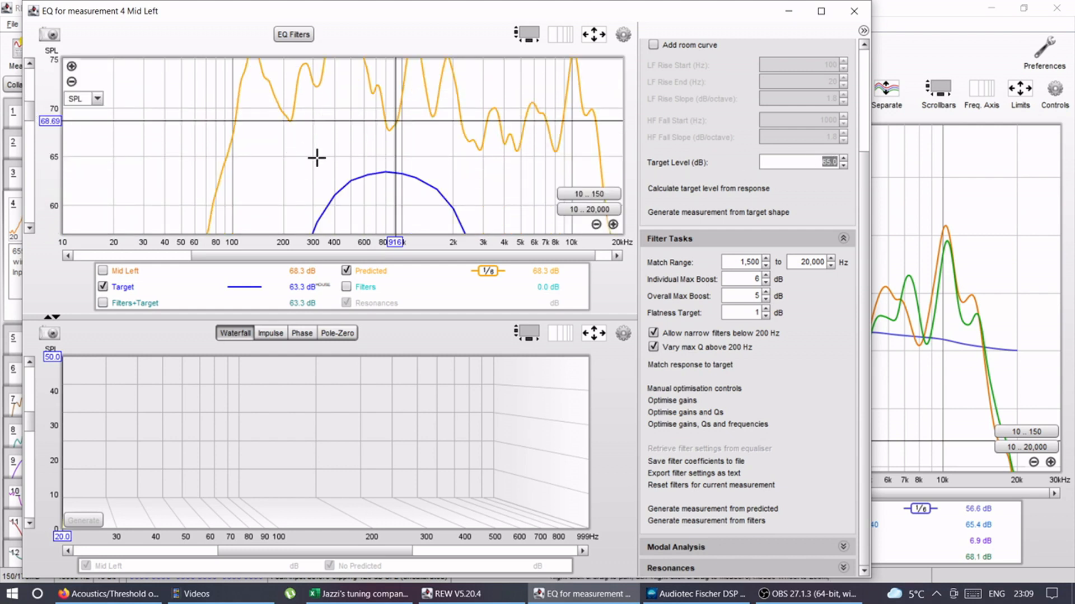
type("70")
key("Return")
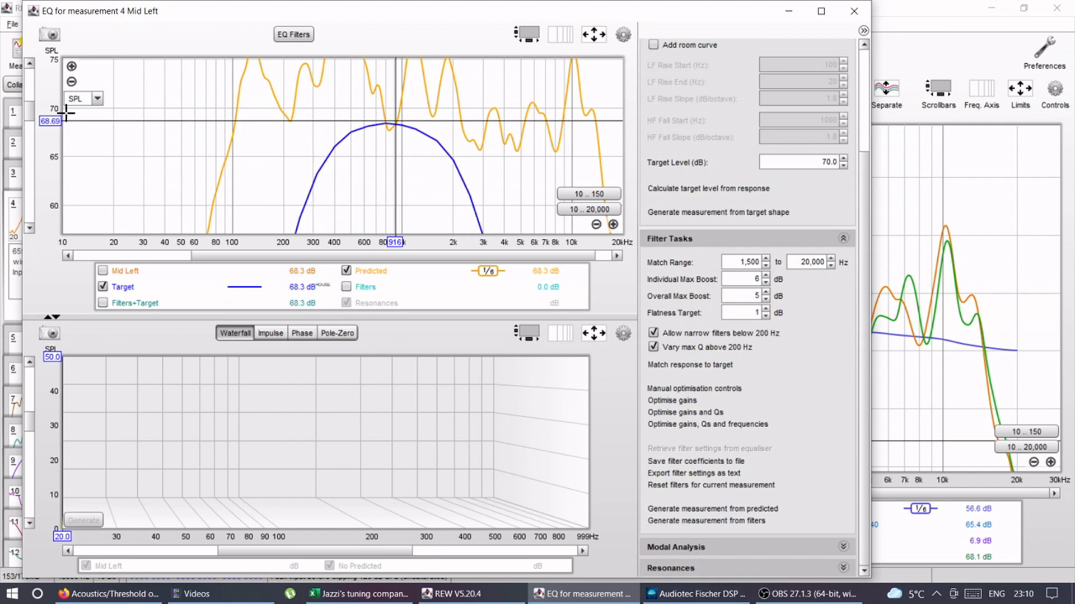
scroll(30, 118, "up", 3)
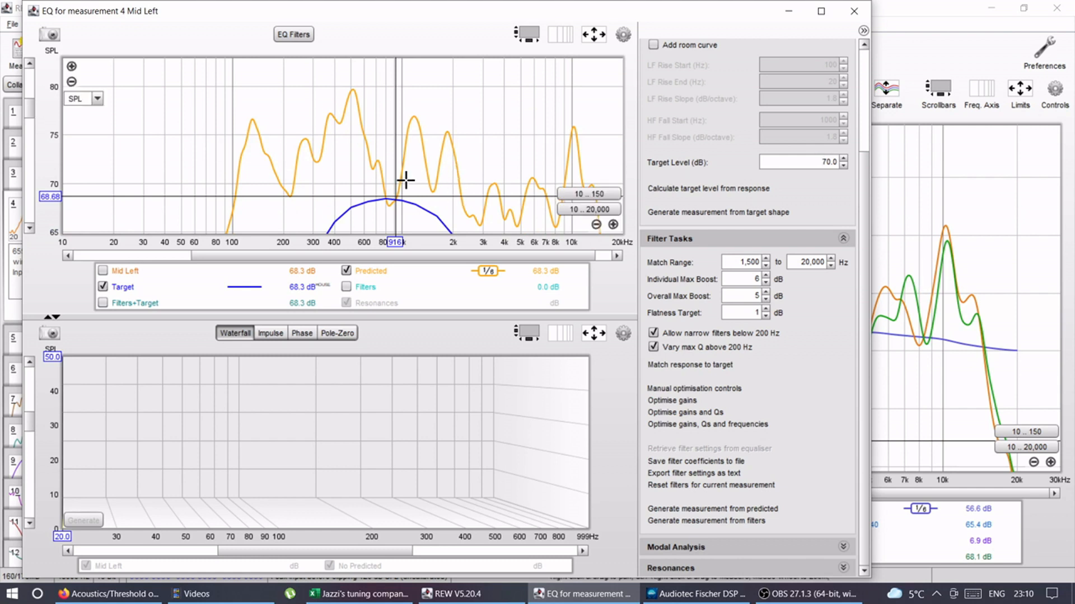
Step: In the main REW window, replace the Tweeter_HP2400 trace with Midrange_HP320_LP240 and hide the Mid Right trace
left_click(933, 258)
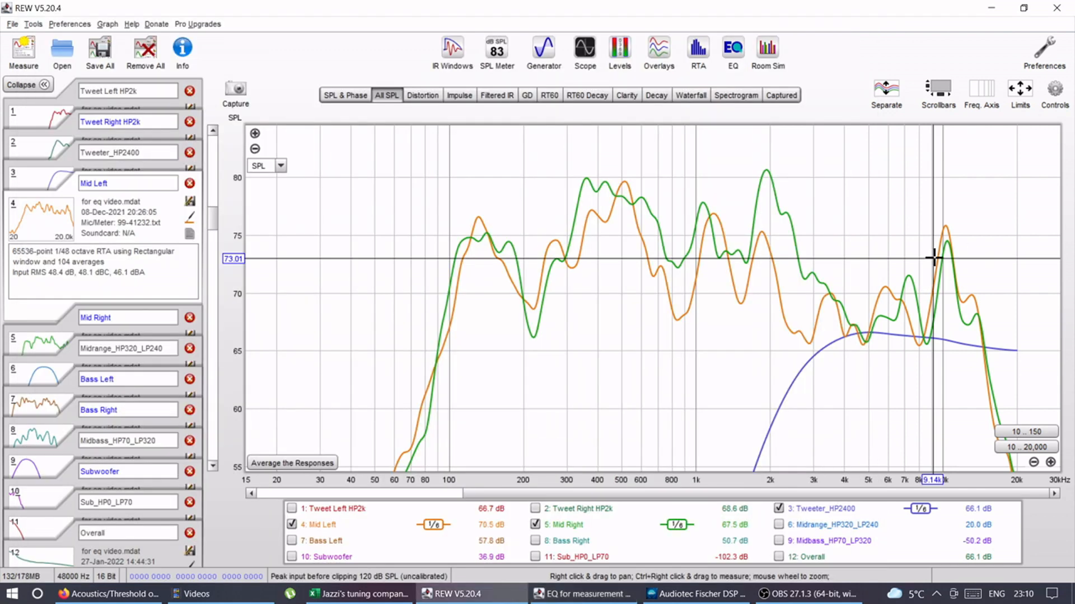
left_click(779, 508)
left_click(778, 525)
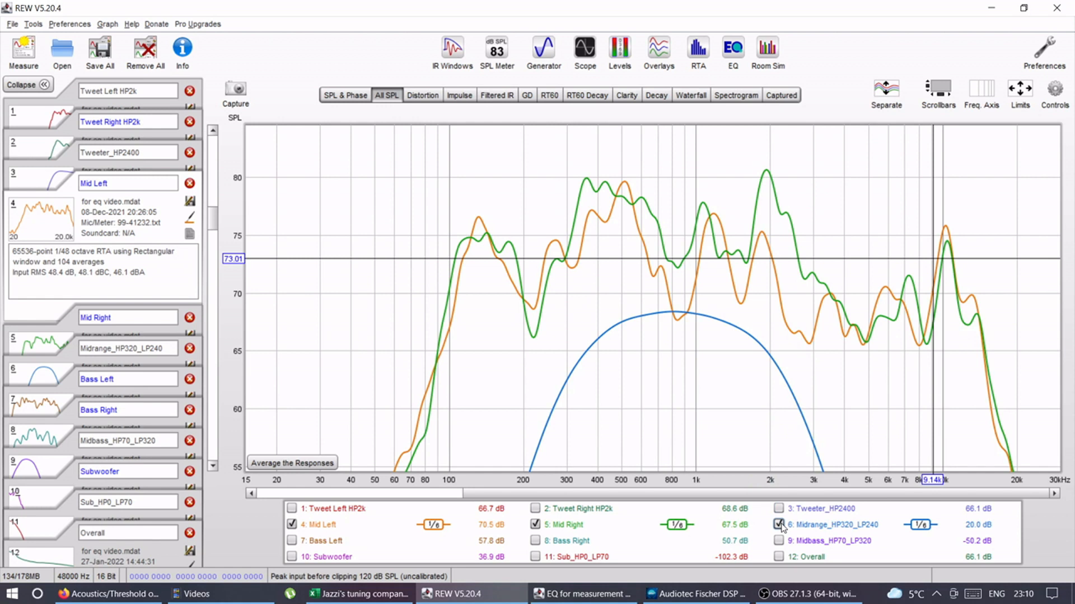
left_click(535, 525)
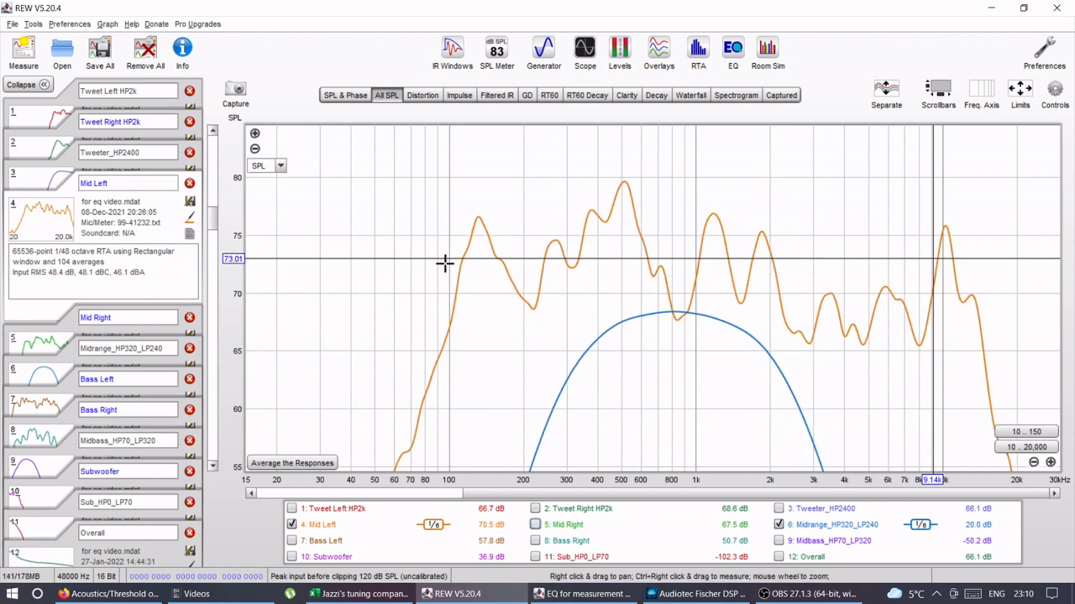
Step: Examine the peaks and dip of the Mid Left response against the Midrange_HP320_LP240 target curve
left_click(604, 307)
left_click(682, 311)
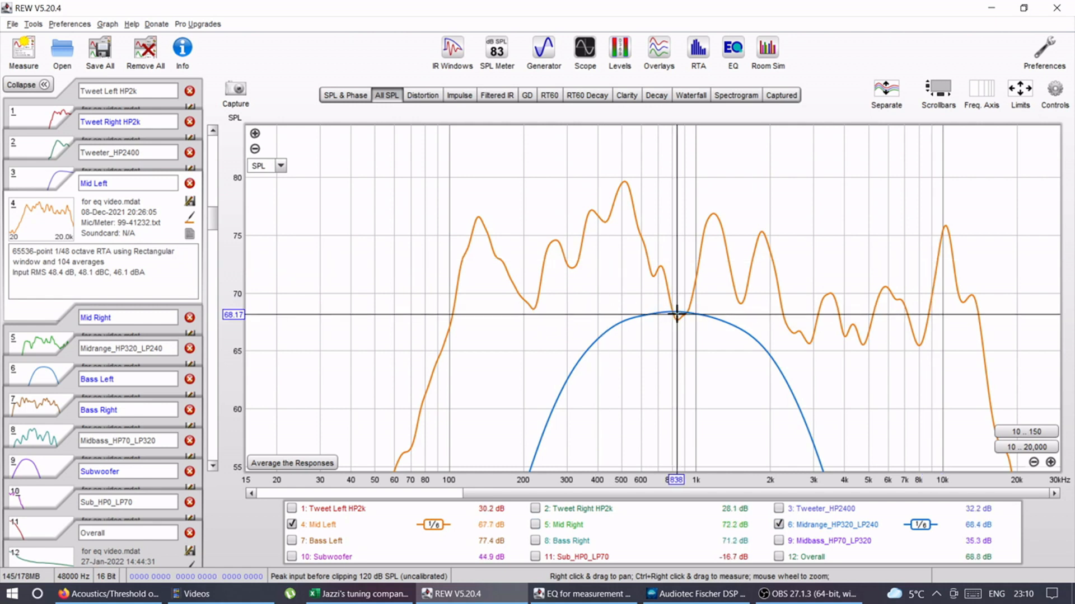
left_click(718, 224)
left_click_drag(718, 224, 681, 311)
left_click_drag(636, 241, 612, 253)
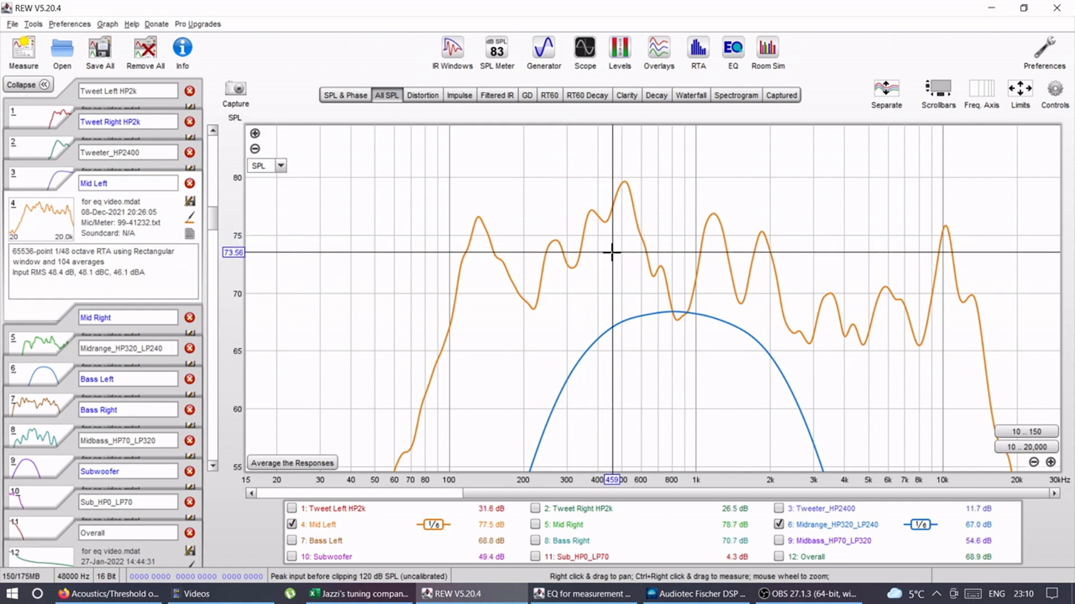
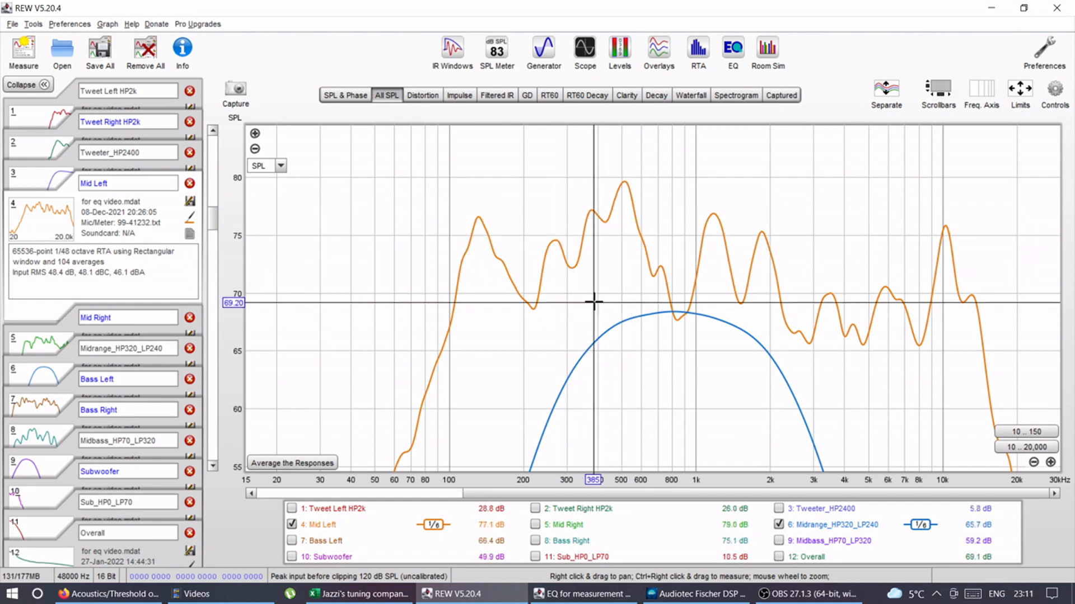
left_click_drag(462, 306, 665, 309)
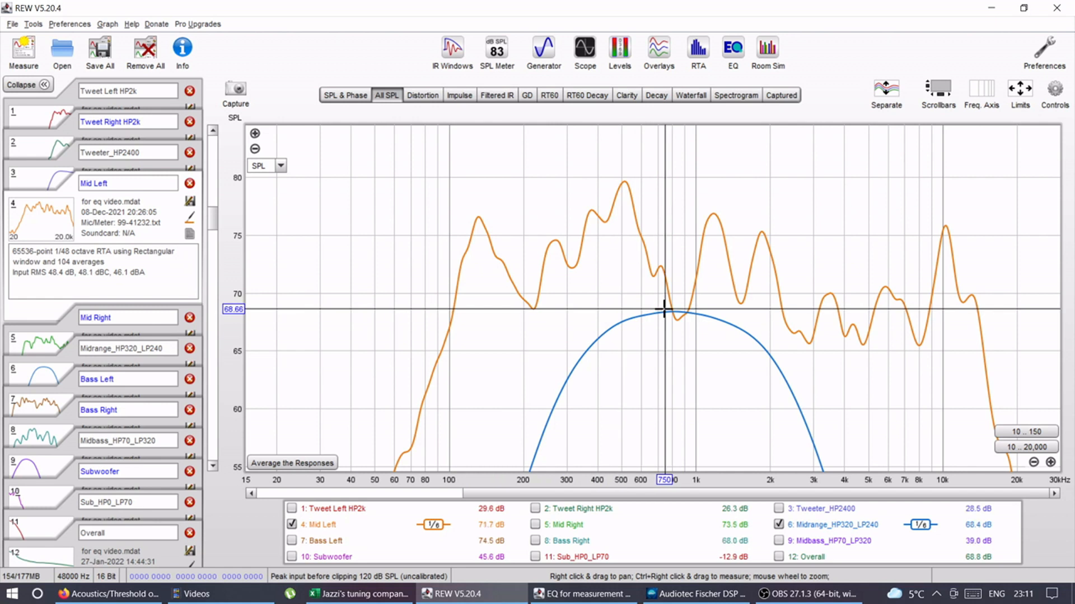
left_click(634, 305)
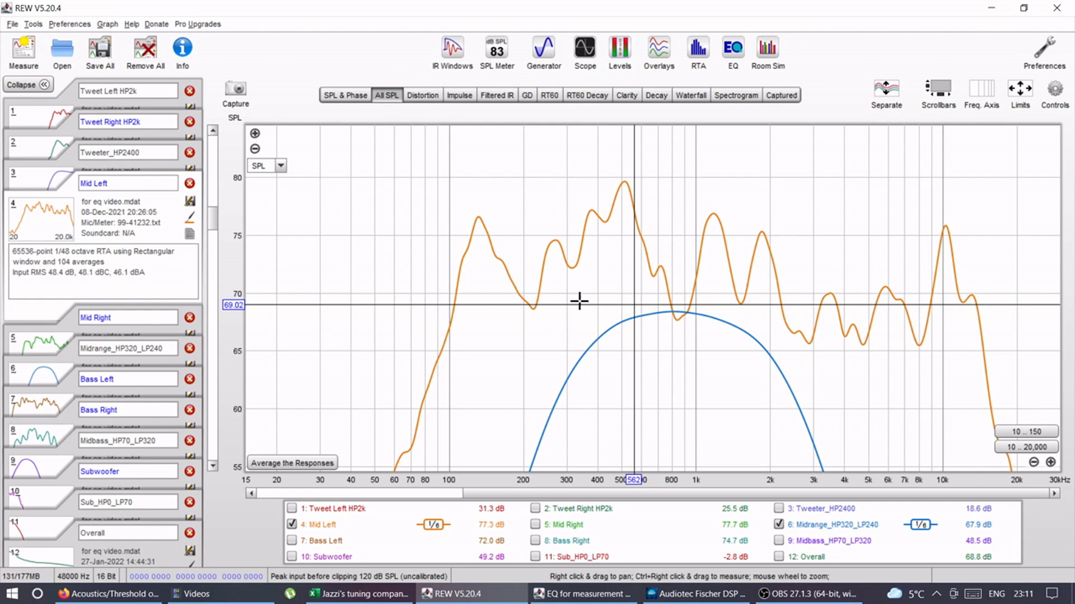
left_click_drag(679, 328, 680, 302)
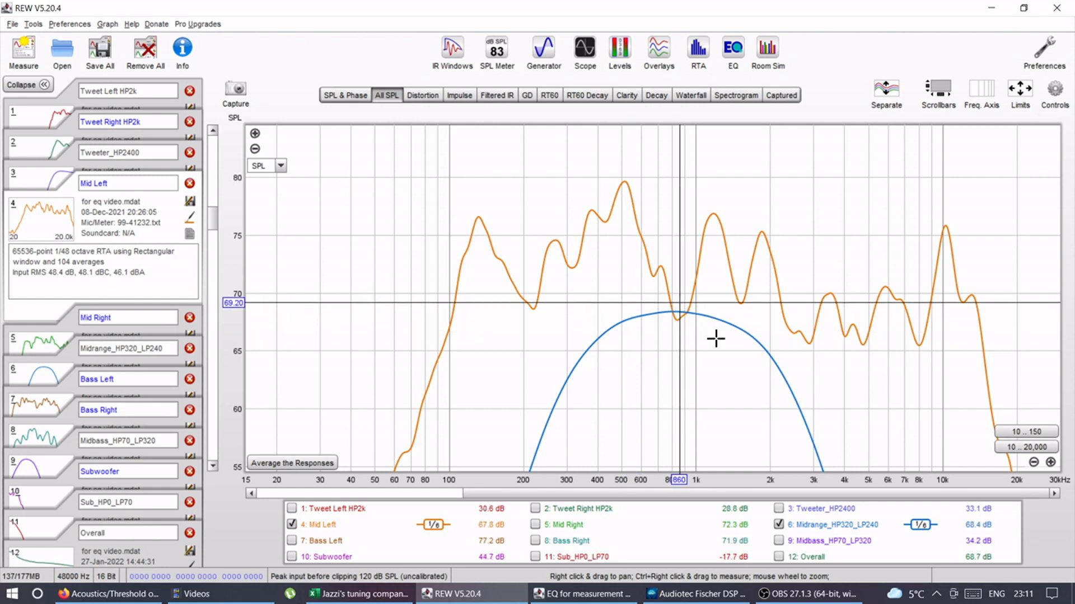
Step: Apply the No smoothing option to the displayed Mid Left and Midrange_HP320_LP240 measurements
left_click(1051, 463)
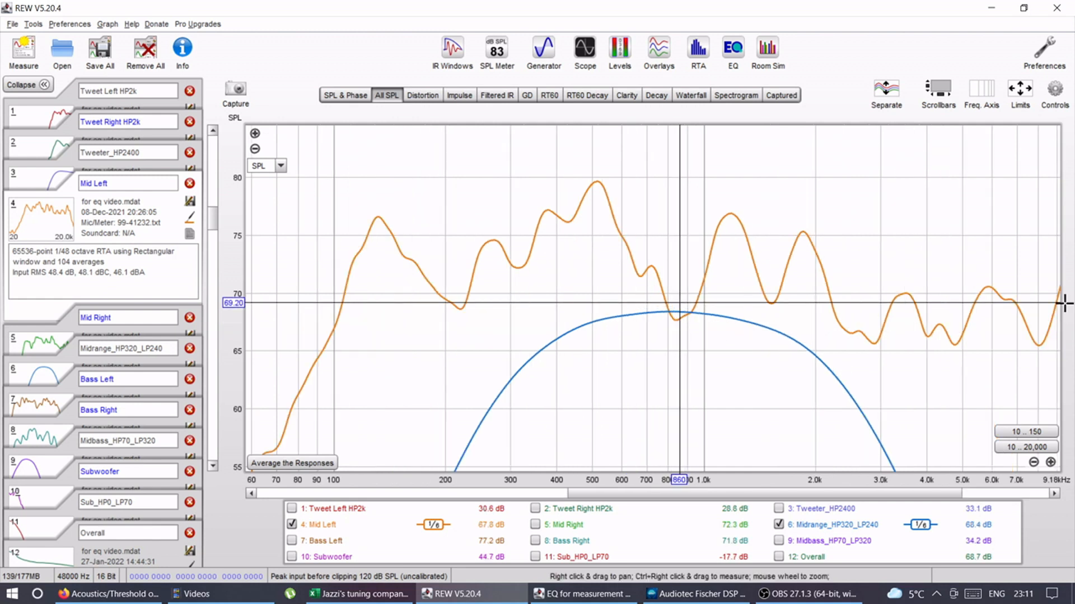
left_click(1055, 92)
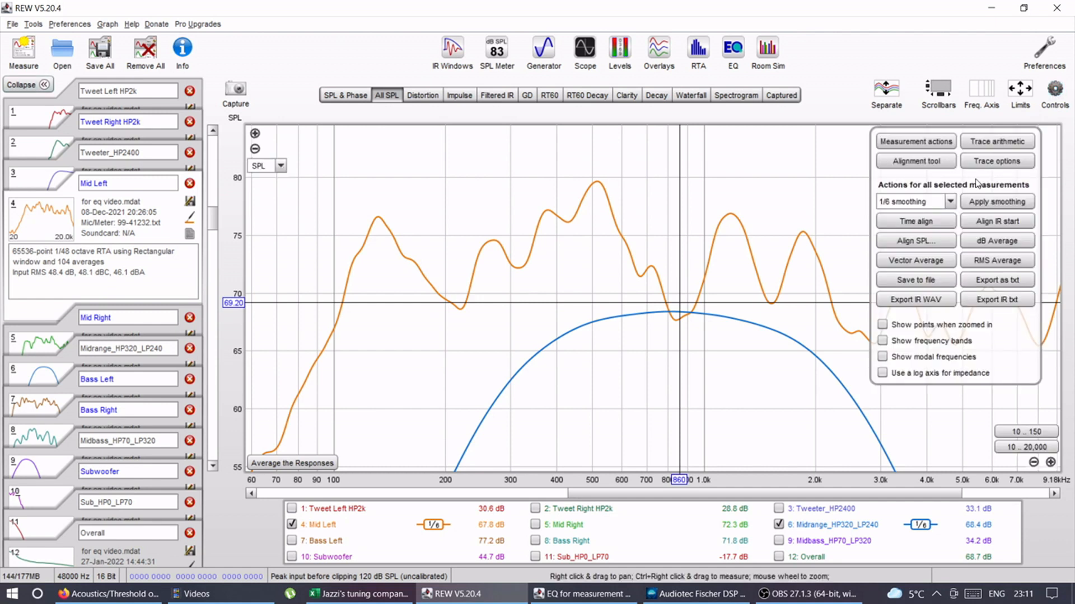
left_click(949, 201)
left_click(895, 301)
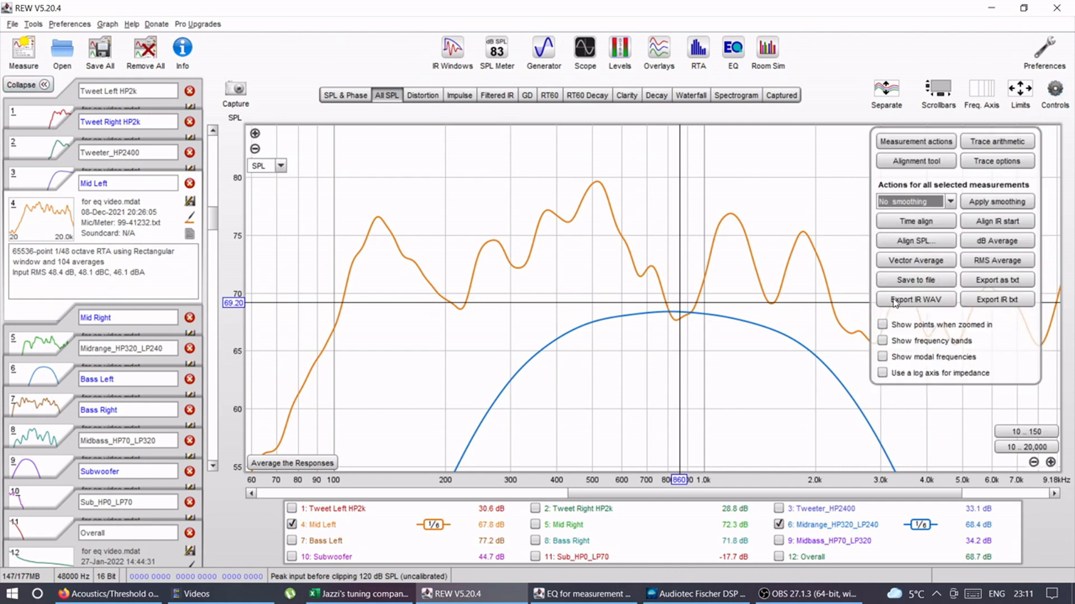
left_click(989, 205)
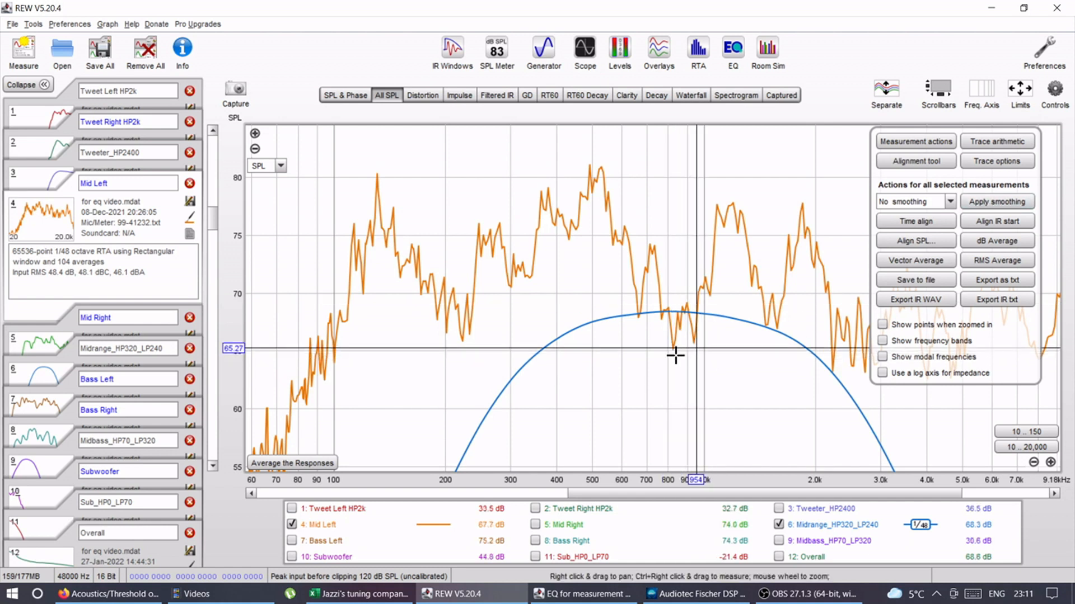
left_click(1054, 90)
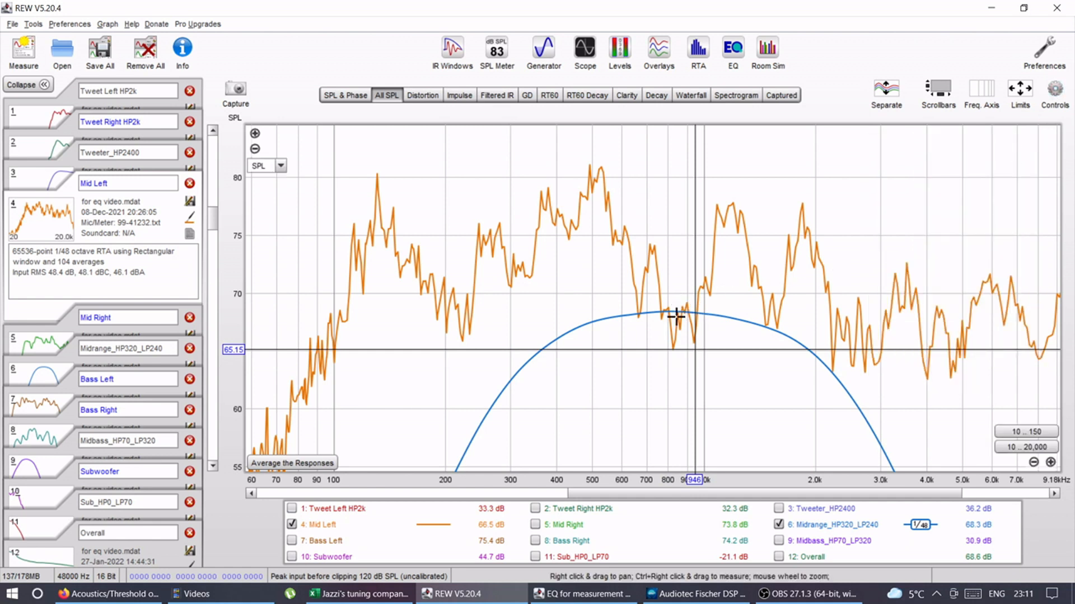
Step: Switch to the Mid Left EQ window and compare the predicted response with the target curve across the midrange band
left_click(596, 598)
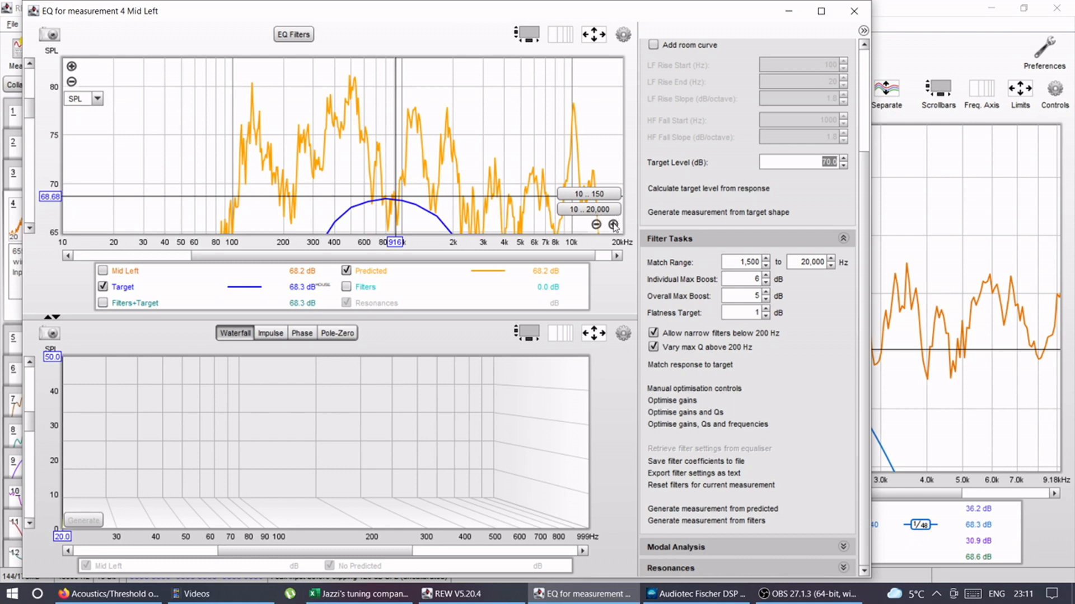
left_click(614, 224)
left_click(613, 224)
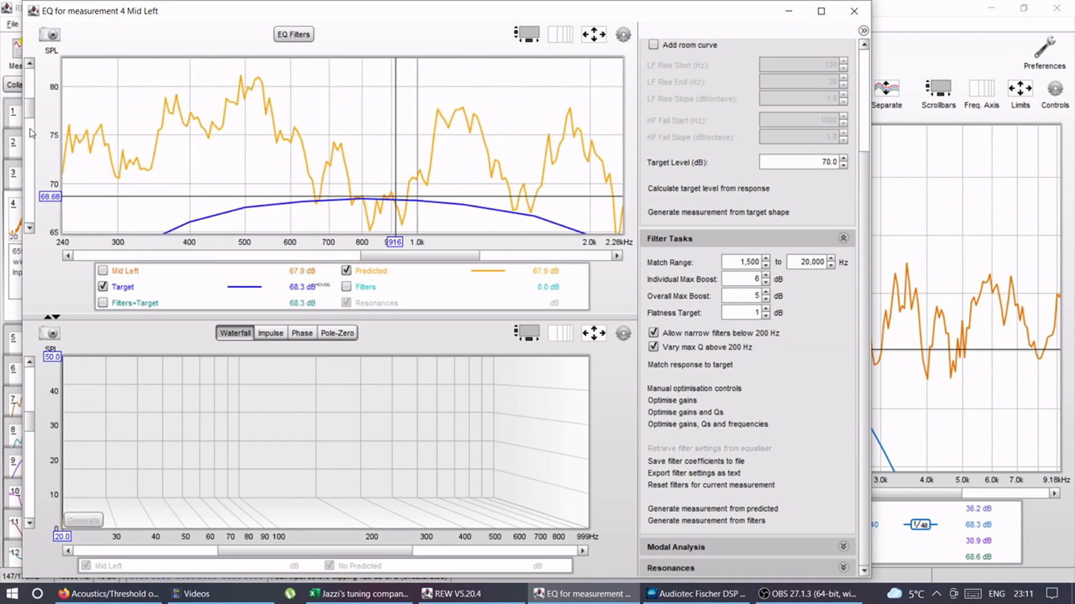
scroll(31, 109, "down", 3)
scroll(33, 110, "up", 3)
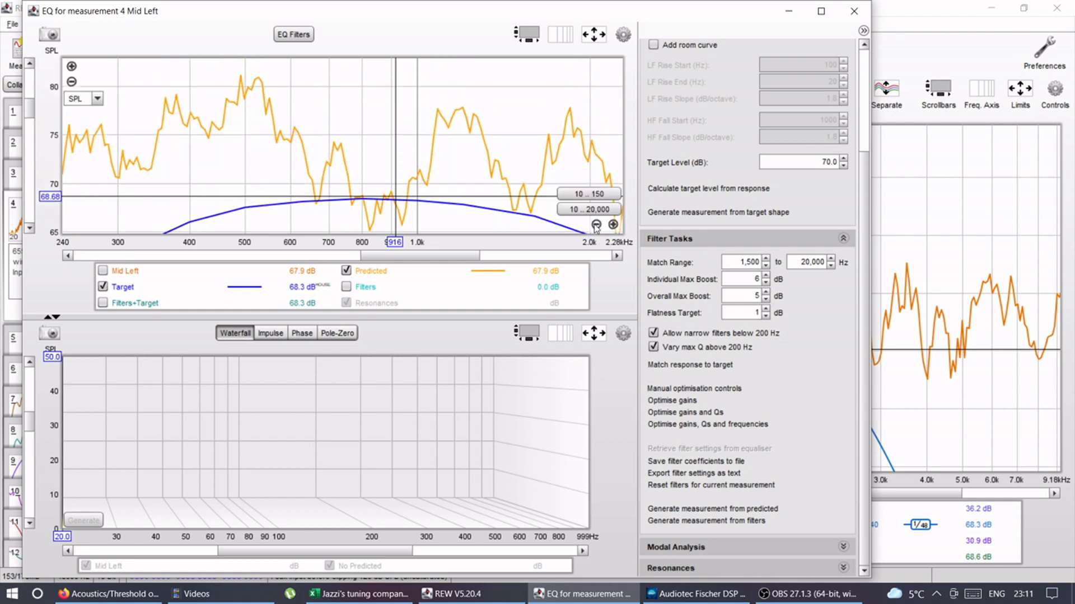
left_click(595, 227)
Step: Try a Mid Left target level of 73 dB
left_click(818, 163)
type("37")
key("Return")
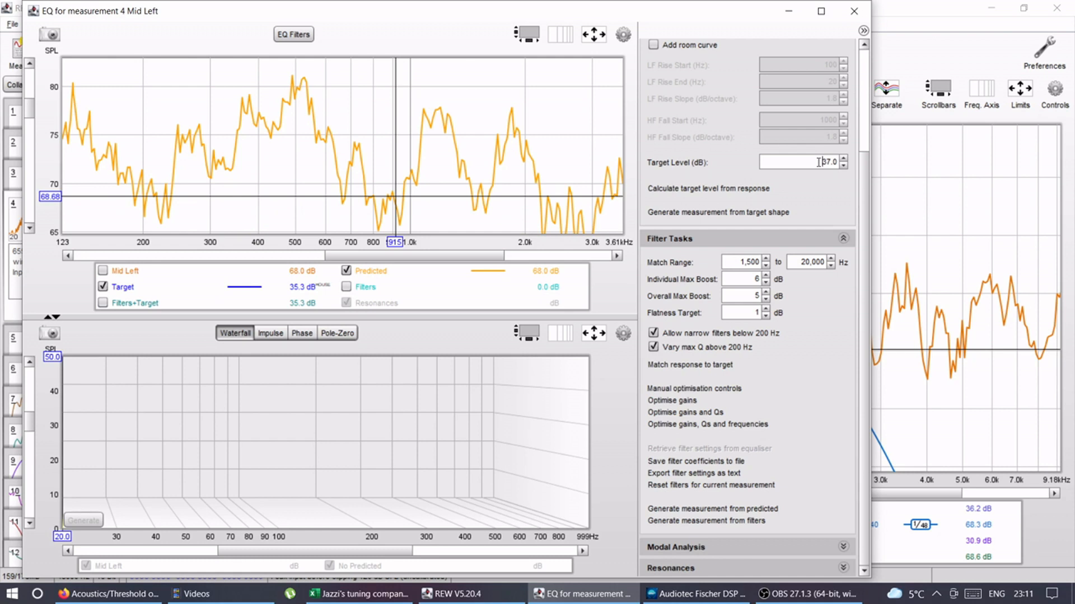
double_click(824, 161)
type("73")
key("Return")
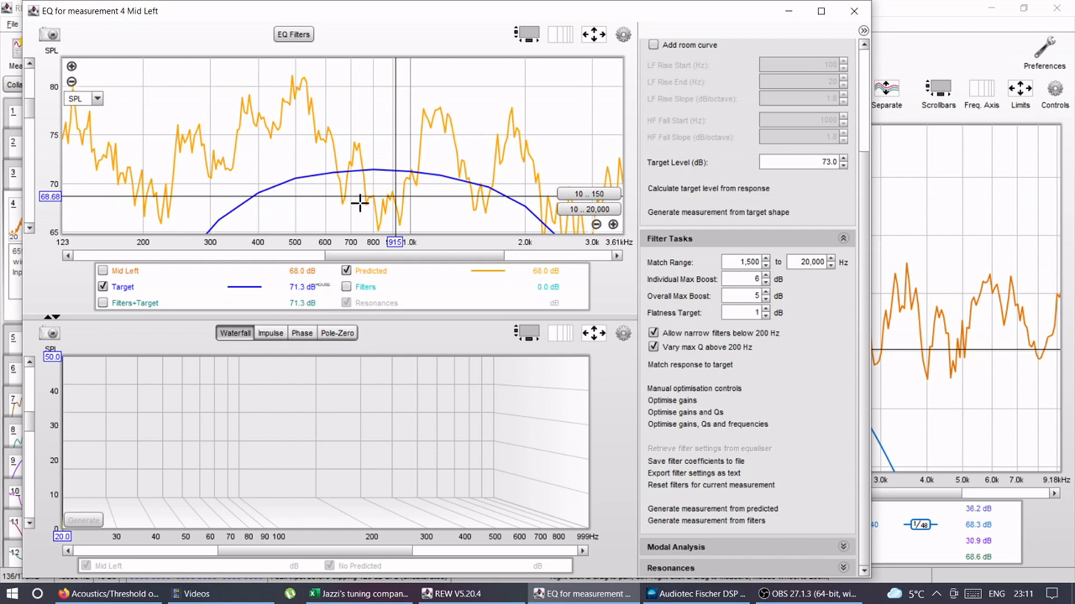
Step: Try lower Mid Left target levels of 70 dB and 68 dB
double_click(833, 161)
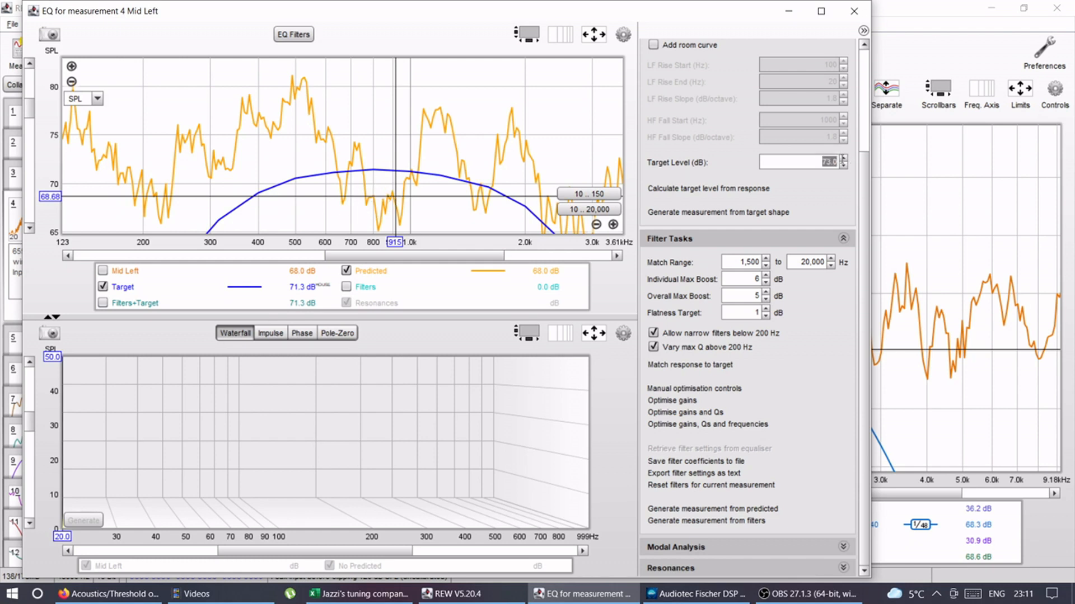
type("70")
key("Return")
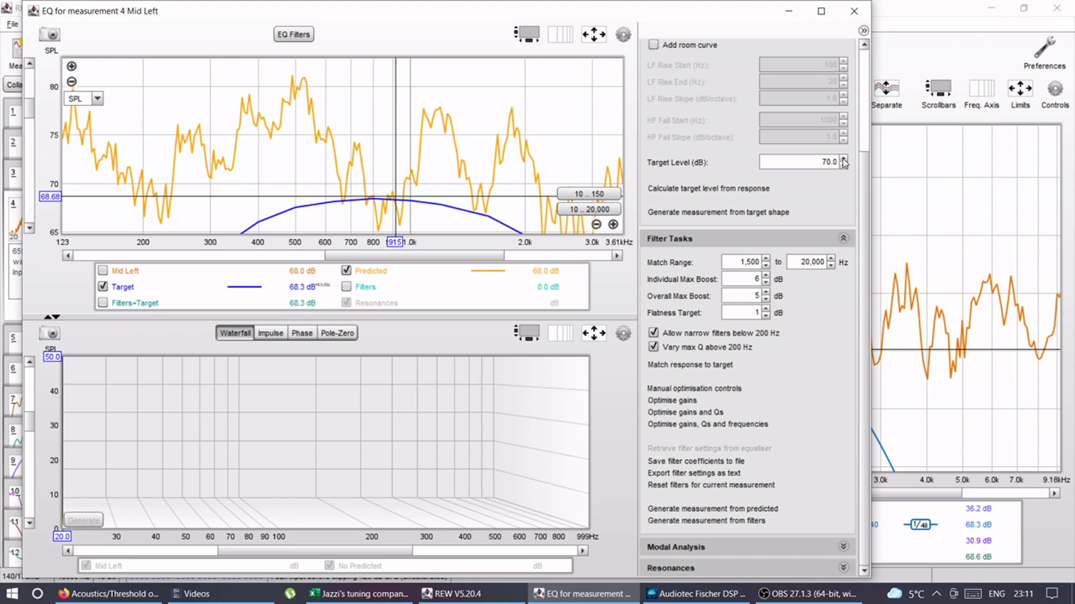
double_click(833, 162)
type("68")
key("Return")
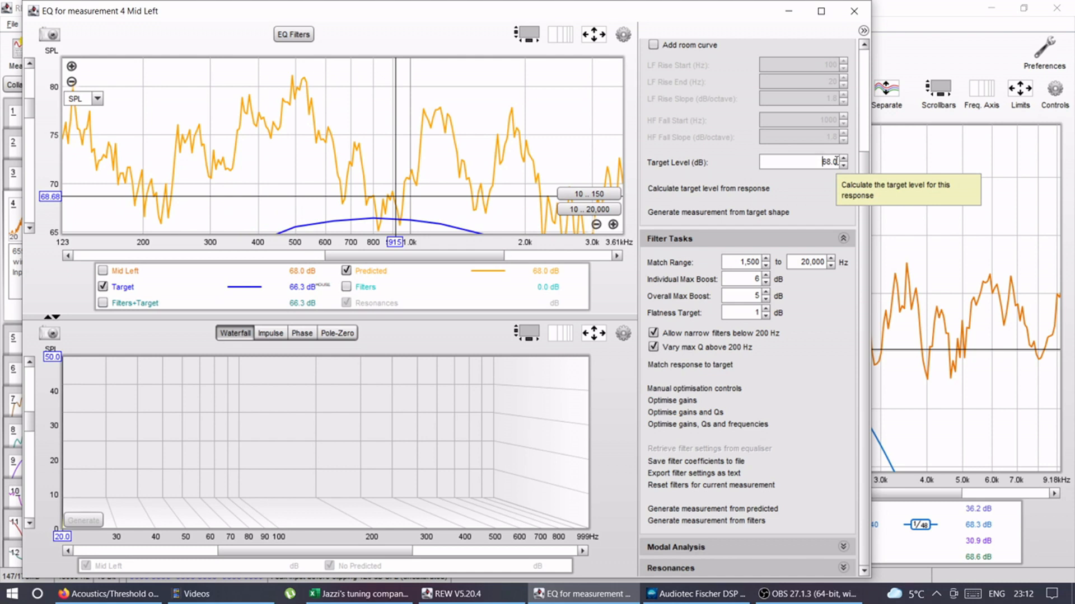
Step: Set the Mid Left target level to 69 dB and check the target curve against the predicted response
double_click(836, 162)
type("69")
key("Return")
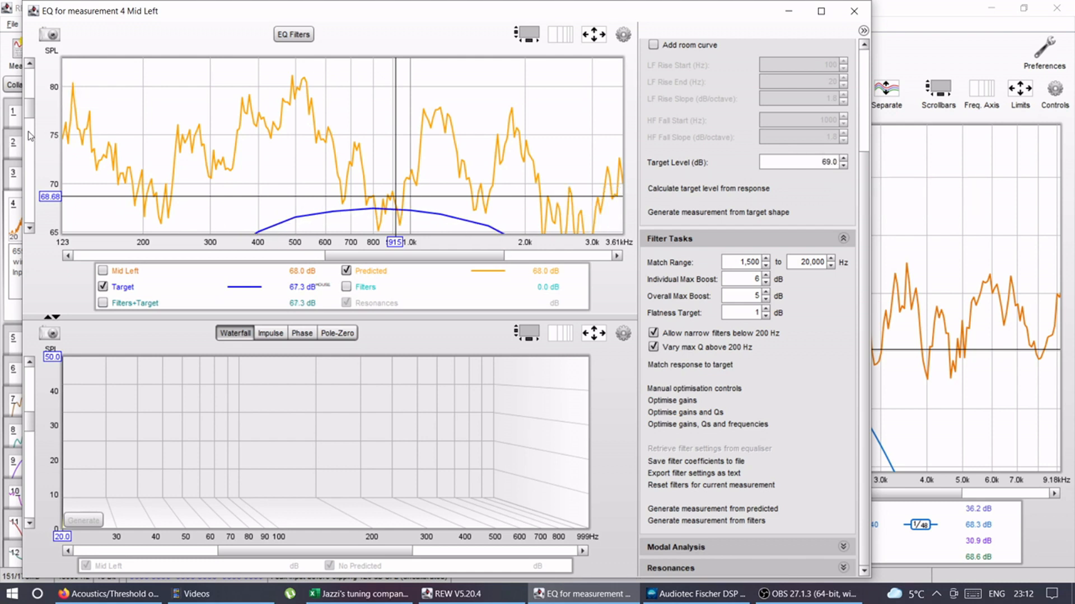
scroll(31, 115, "down", 3)
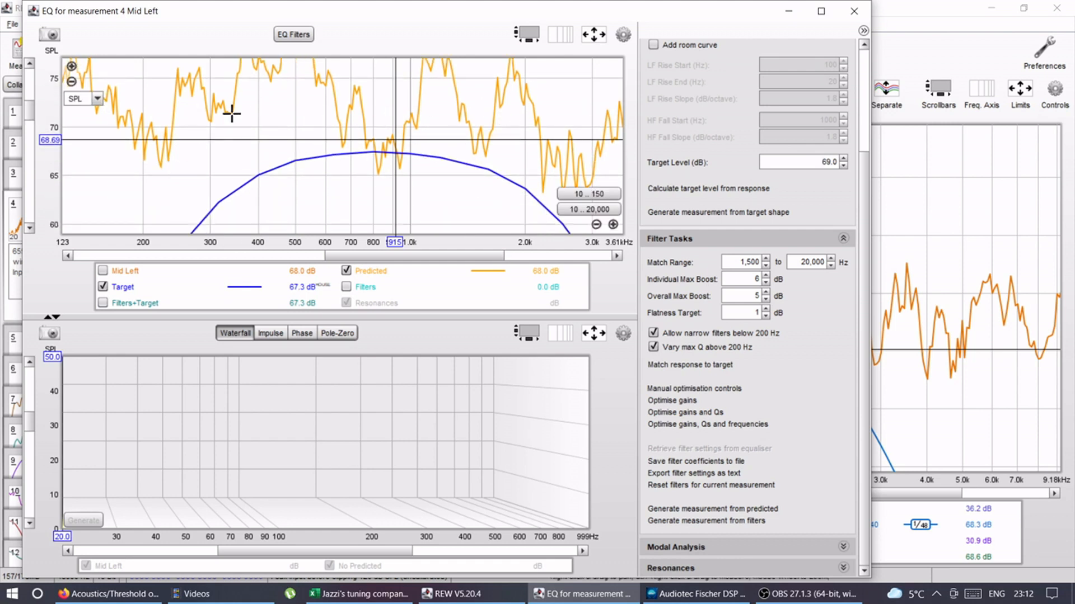
Step: Open the EQ filters for Mid Left and set crossover filter 1 to an LR4 high-pass
left_click(286, 36)
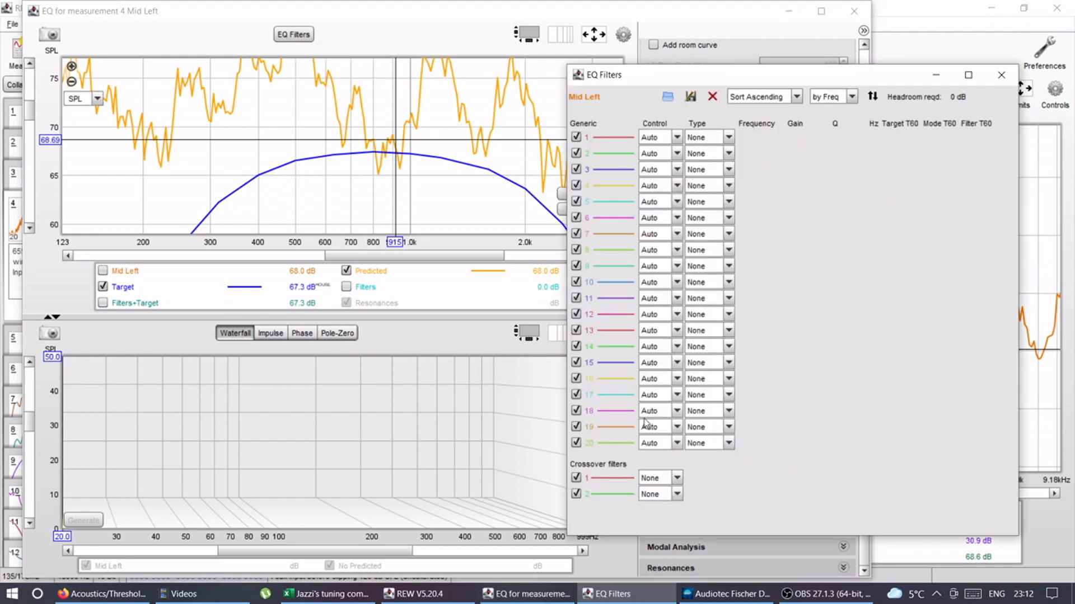
left_click(677, 479)
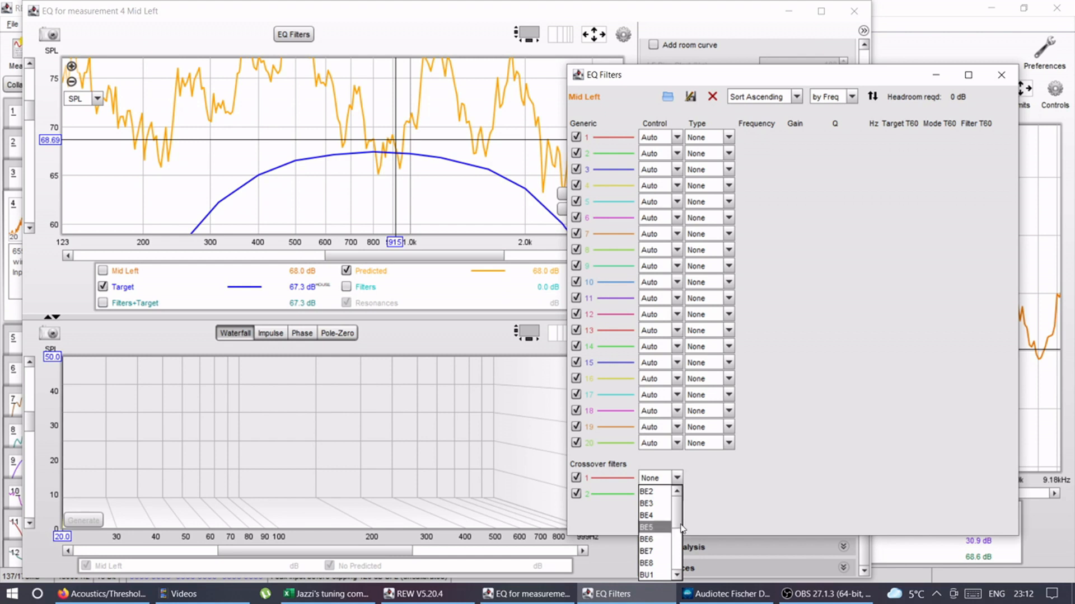
left_click_drag(680, 521, 686, 574)
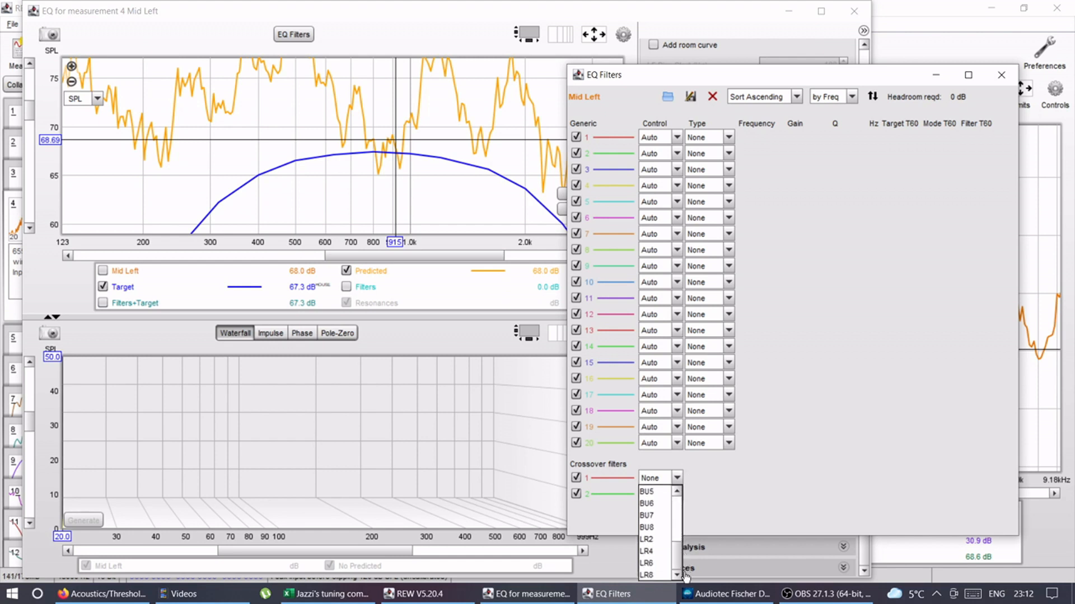
left_click(657, 551)
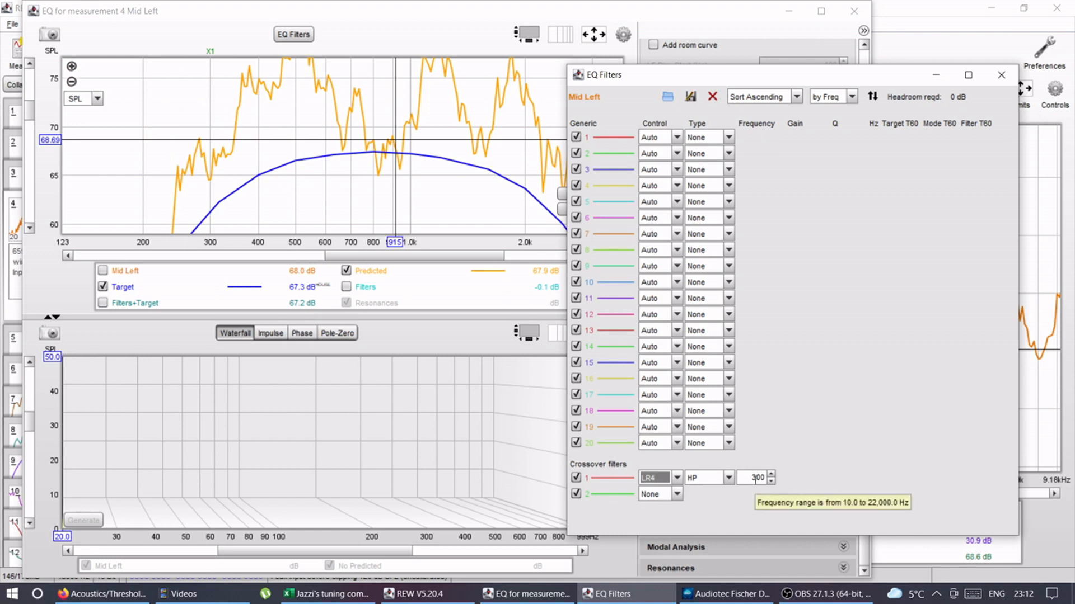
Step: Try a 350 Hz frequency for the LR4 high-pass crossover filter and compare the lower slope with the target
left_click_drag(29, 112, 30, 114)
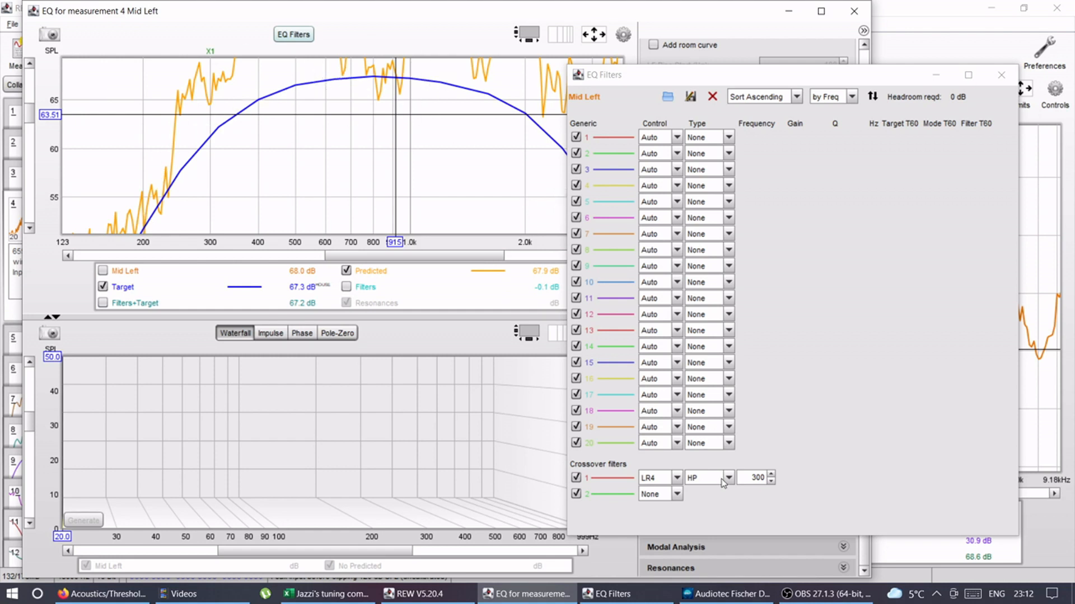
double_click(756, 478)
type("360")
key("Return")
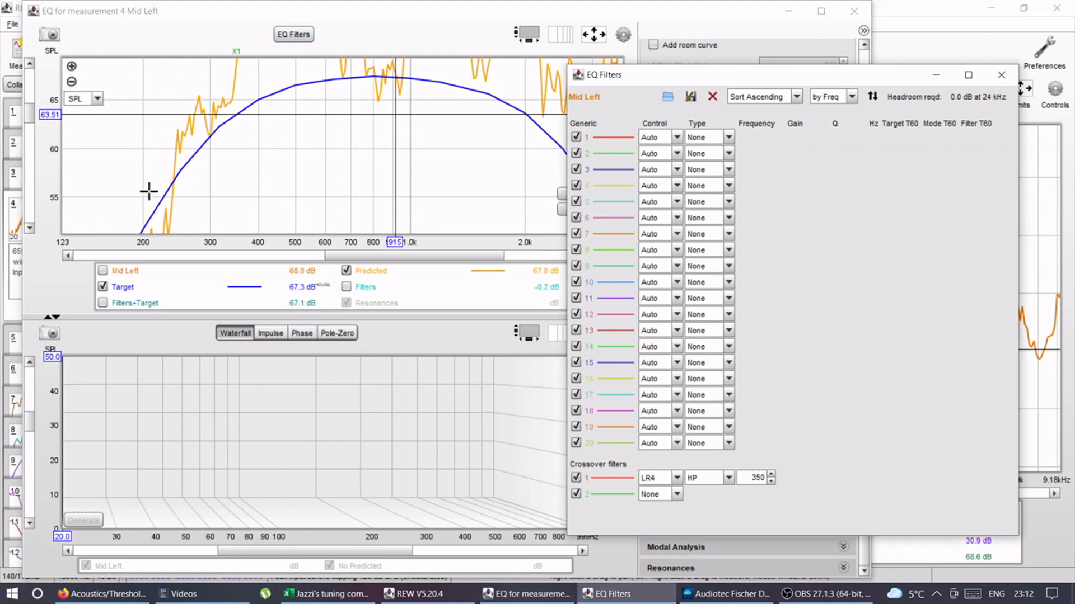
left_click(31, 118)
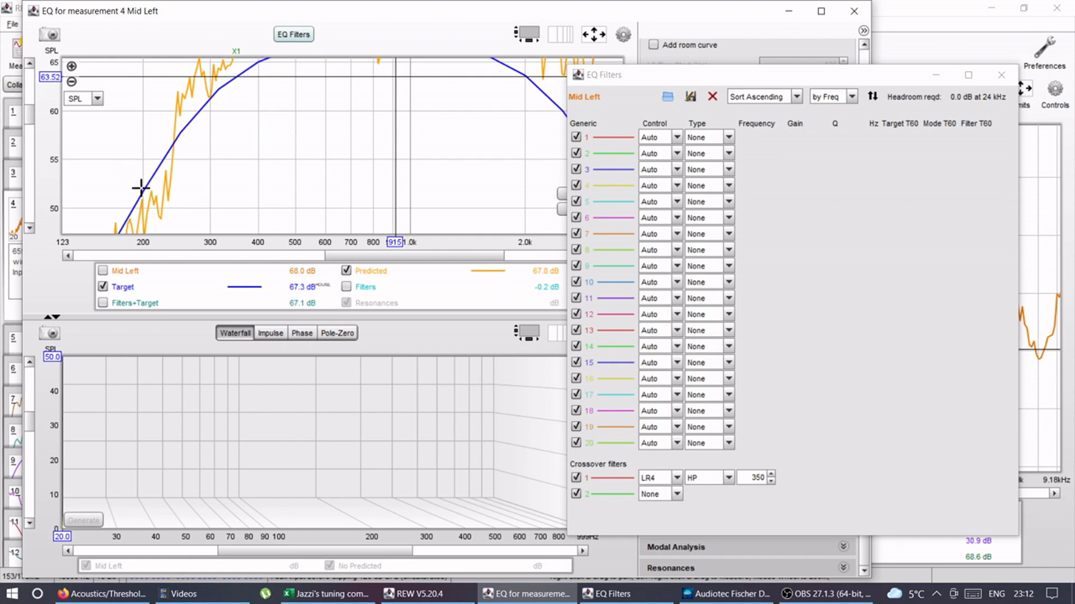
left_click_drag(28, 119, 32, 121)
Step: Set the high-pass crossover filter's frequency to 320 Hz
left_click(743, 475)
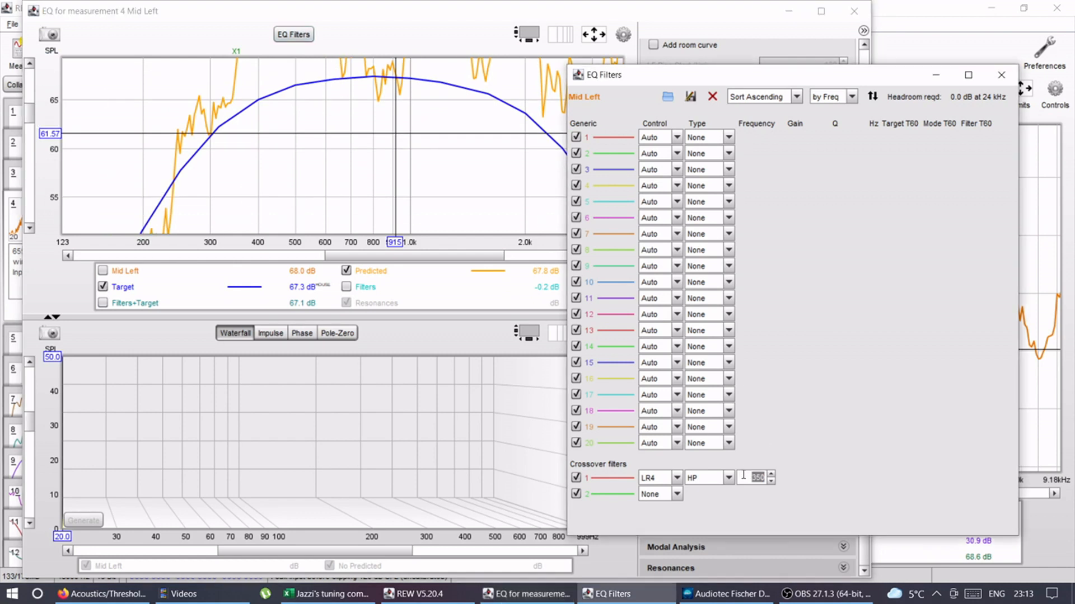
type("3")
key("Return")
key("ctrl+a")
type("3")
key("Return")
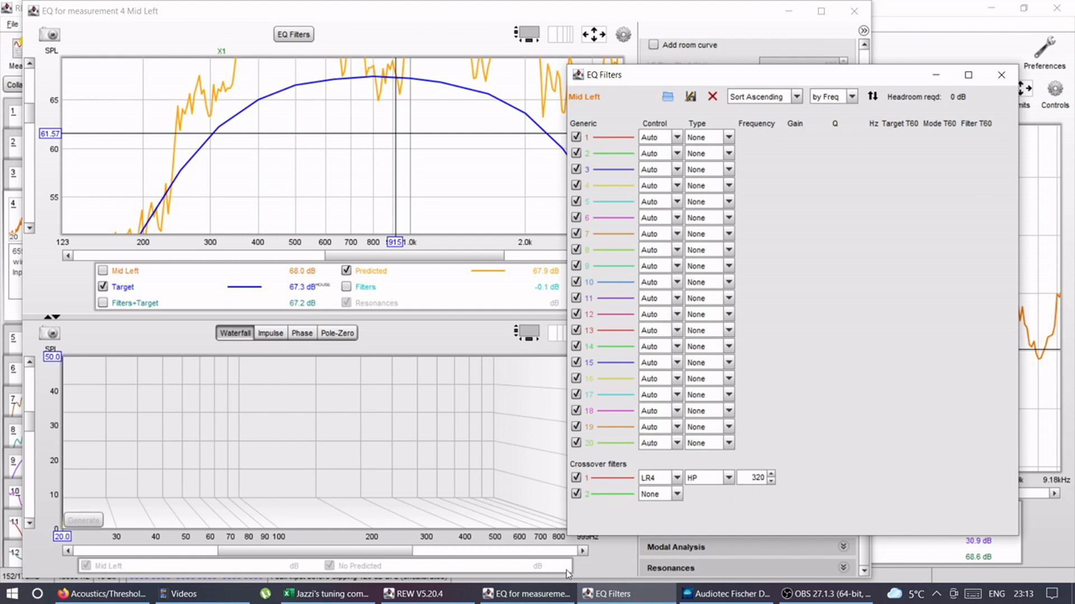
Step: Check the Midrange Lowpass frequency in the Excel tuning companion and set crossover filter 2 in REW to an LR4 low-pass
left_click(336, 594)
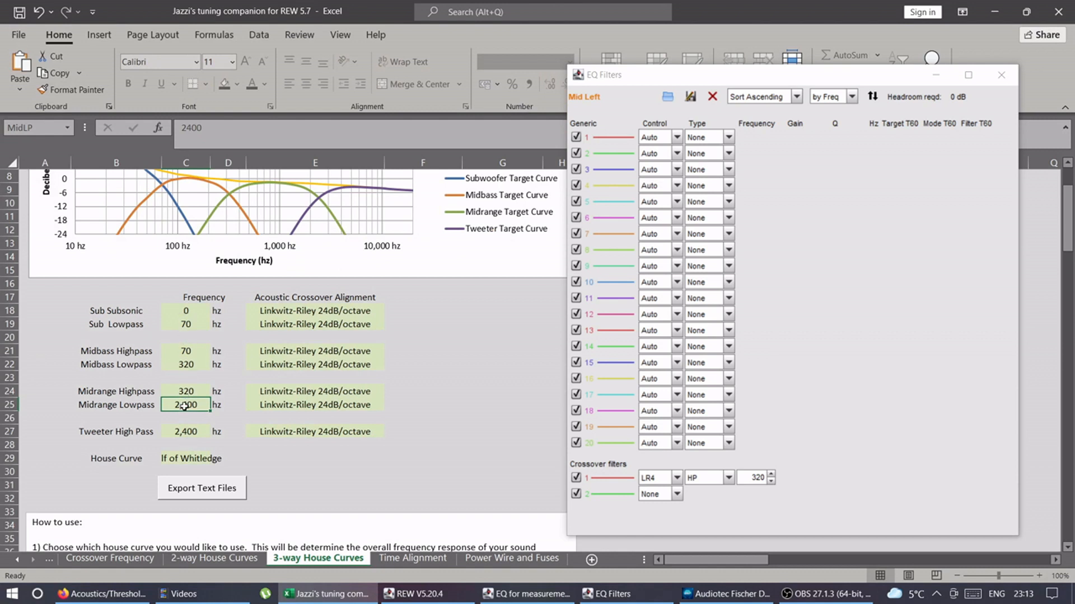
left_click(994, 11)
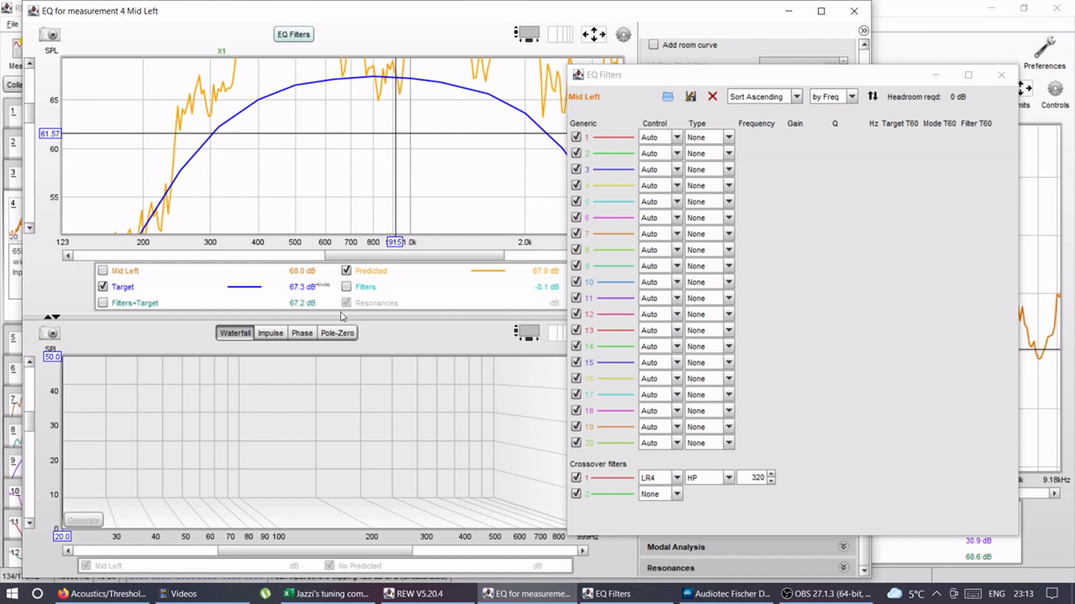
left_click_drag(394, 259, 483, 259)
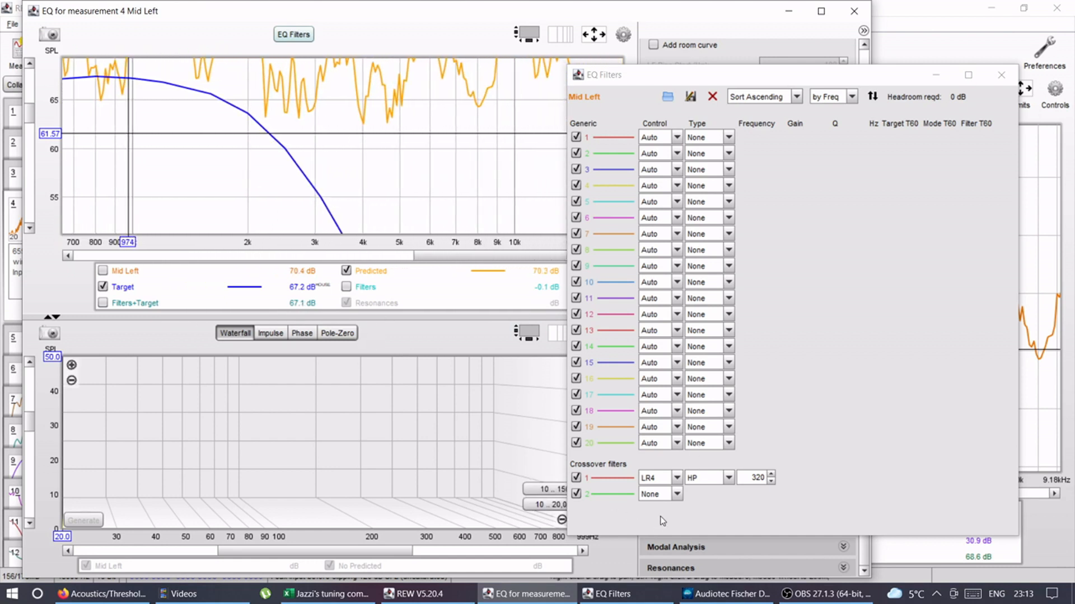
left_click(676, 495)
scroll(661, 442, "down", 2)
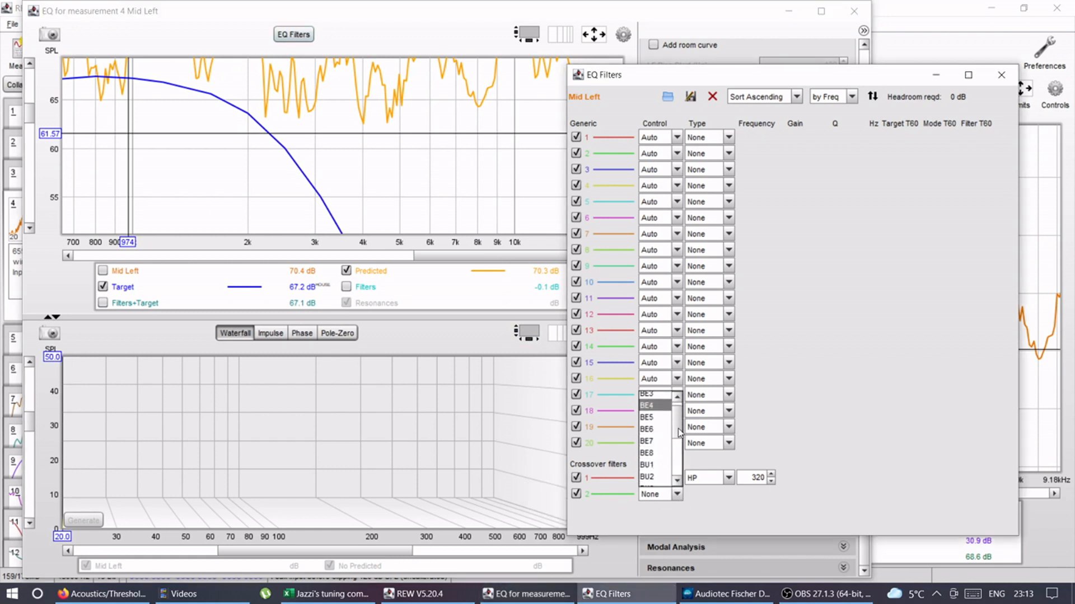
left_click_drag(682, 453, 682, 472)
left_click(655, 458)
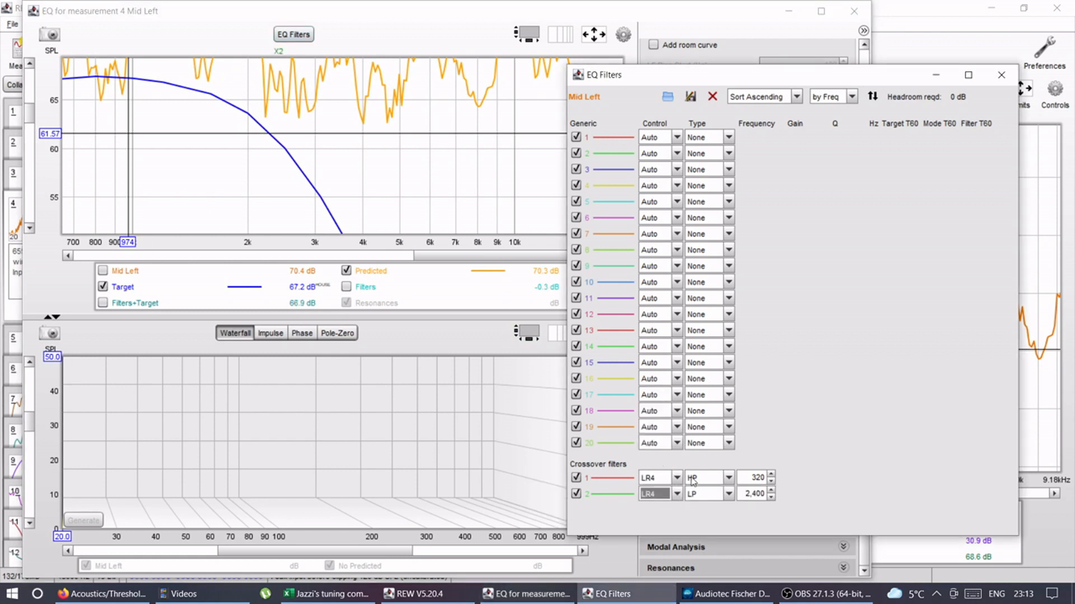
Step: Set the low-pass crossover filter's frequency to 2,500 Hz and close the EQ filters window
left_click(759, 494)
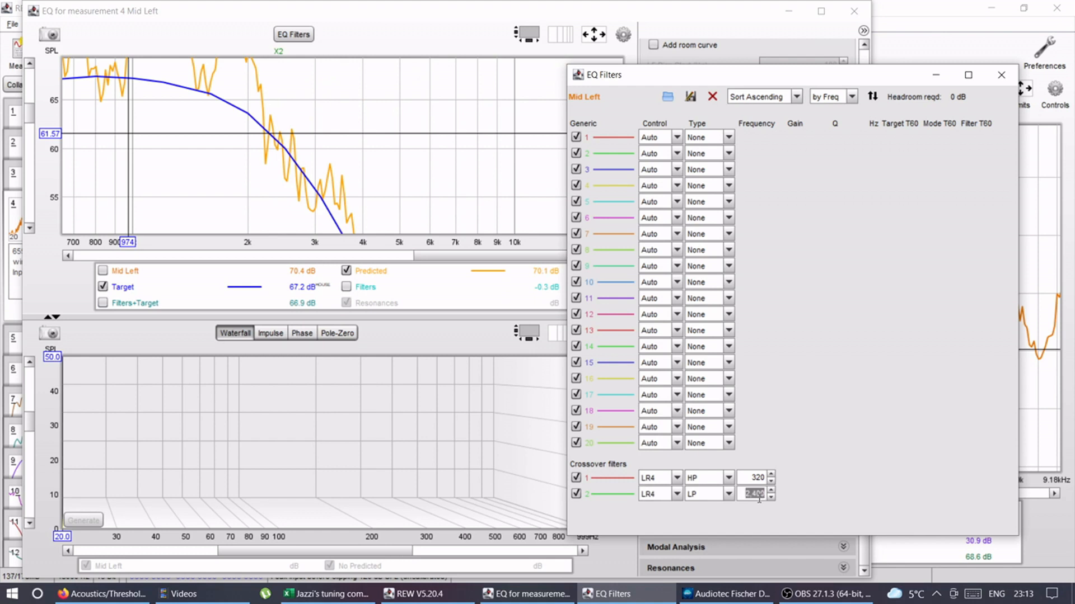
type("2500")
key("Return")
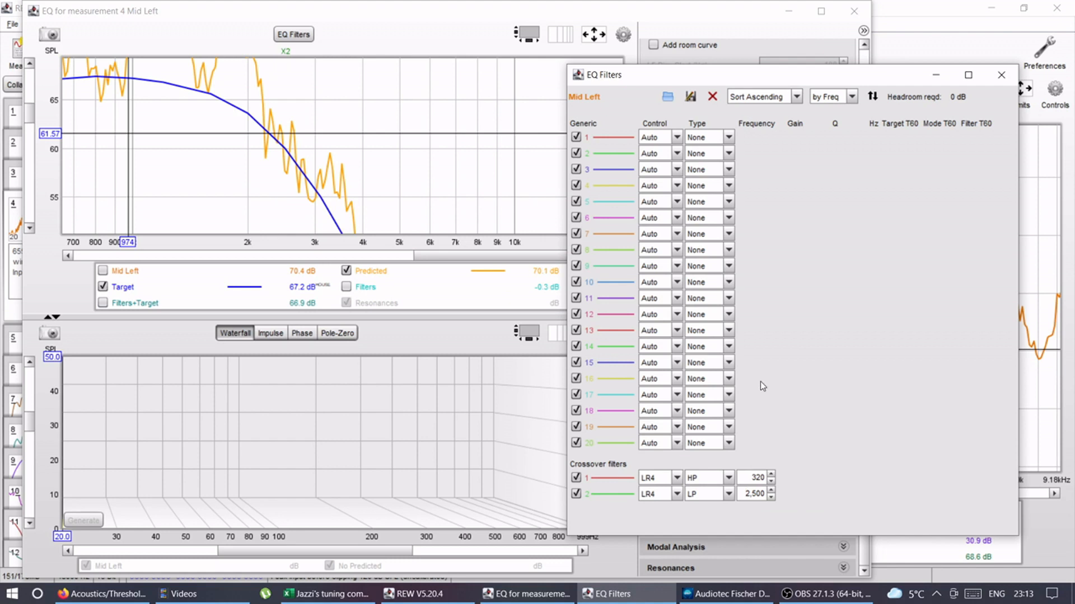
left_click(1001, 75)
Step: Examine how the Mid Left predicted response follows the target curve in the passband and along both crossover slopes
left_click_drag(505, 258, 430, 263)
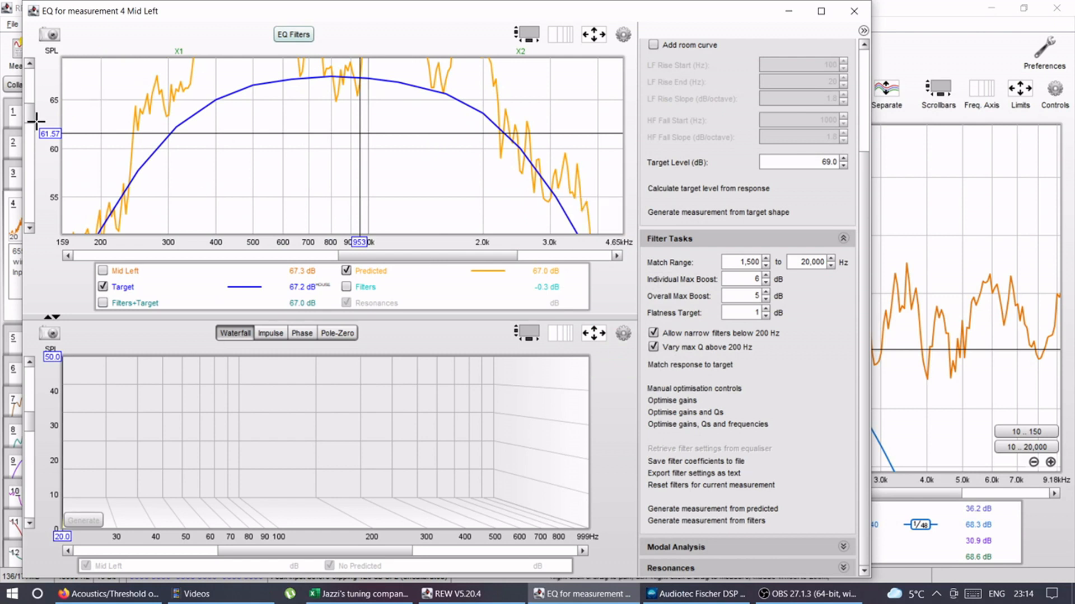
left_click_drag(28, 116, 28, 115)
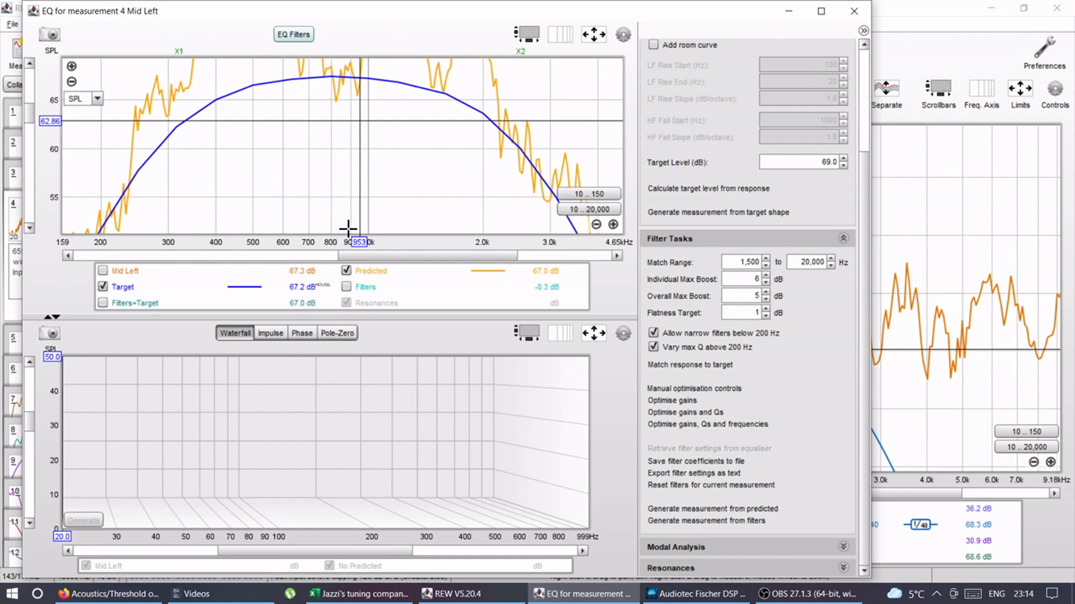
left_click(331, 75)
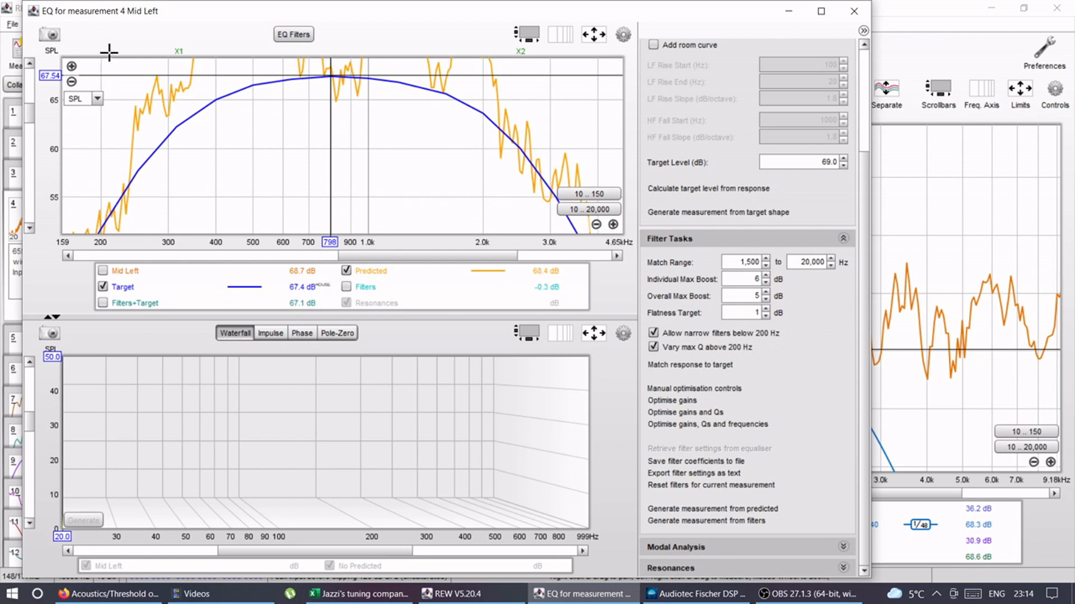
left_click(305, 79)
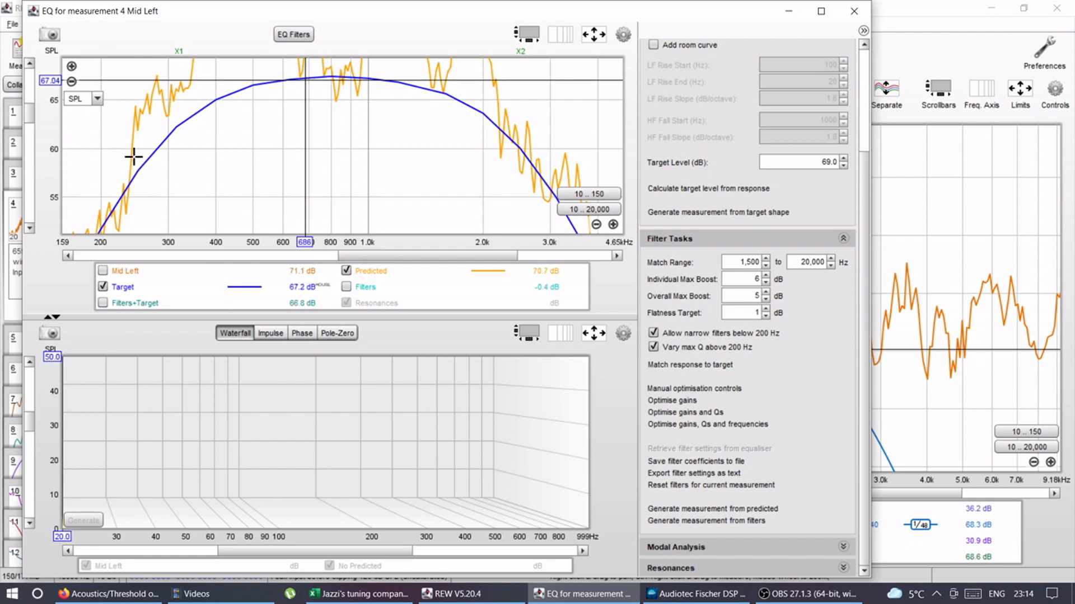
scroll(31, 122, "down", 5)
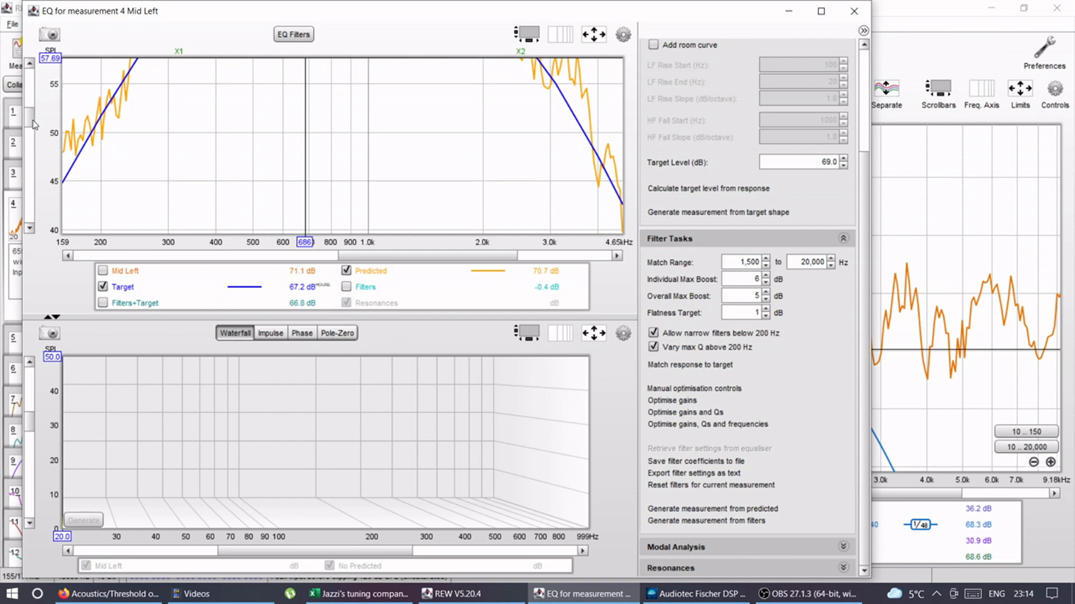
left_click(70, 165)
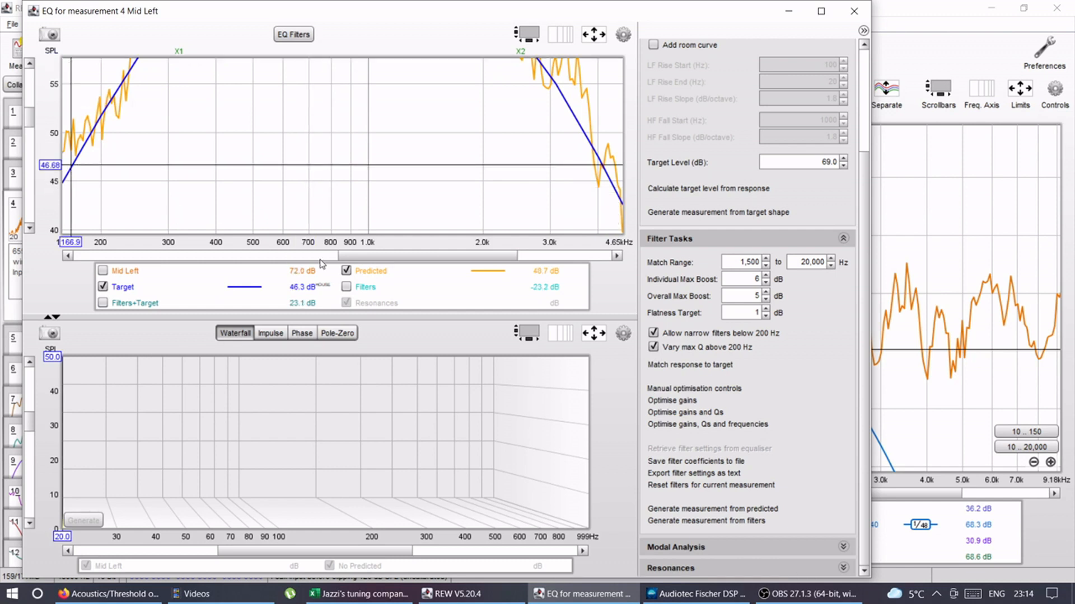
left_click_drag(404, 264, 385, 266)
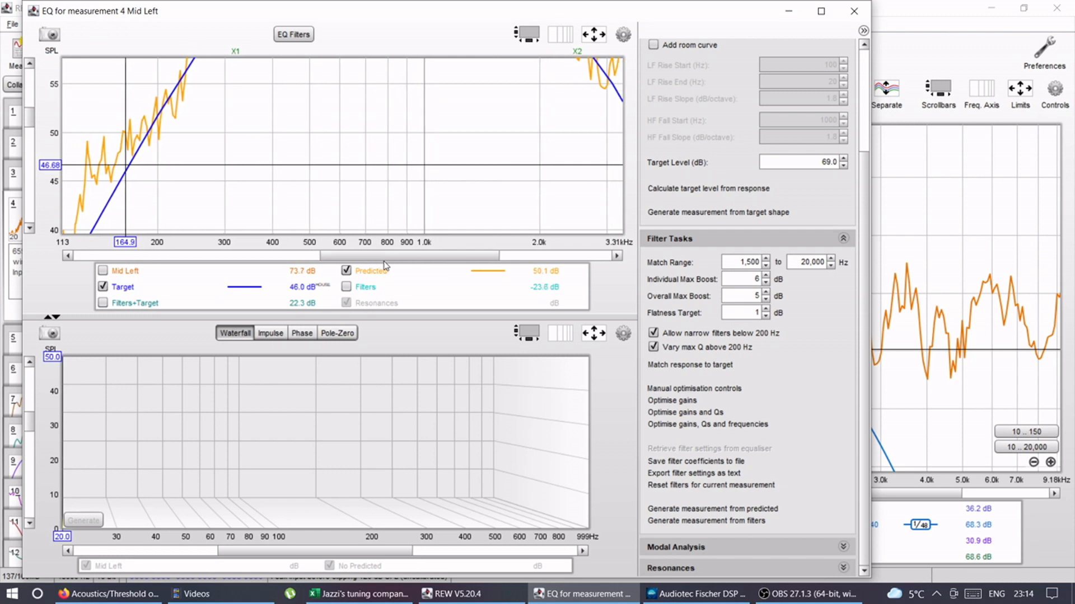
left_click(92, 230)
left_click_drag(396, 257, 400, 257)
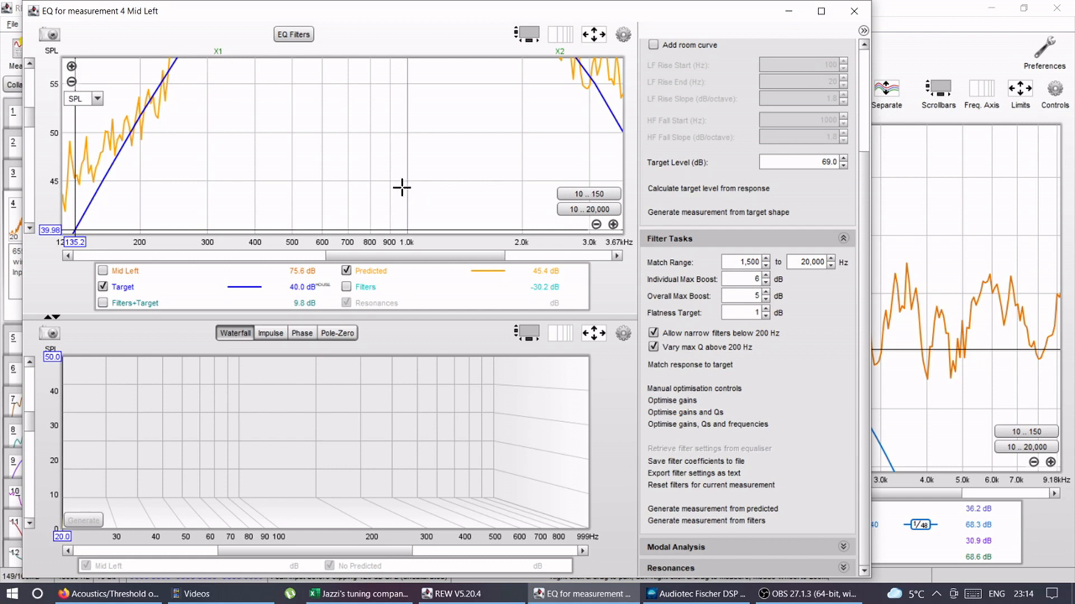
left_click_drag(30, 123, 30, 111)
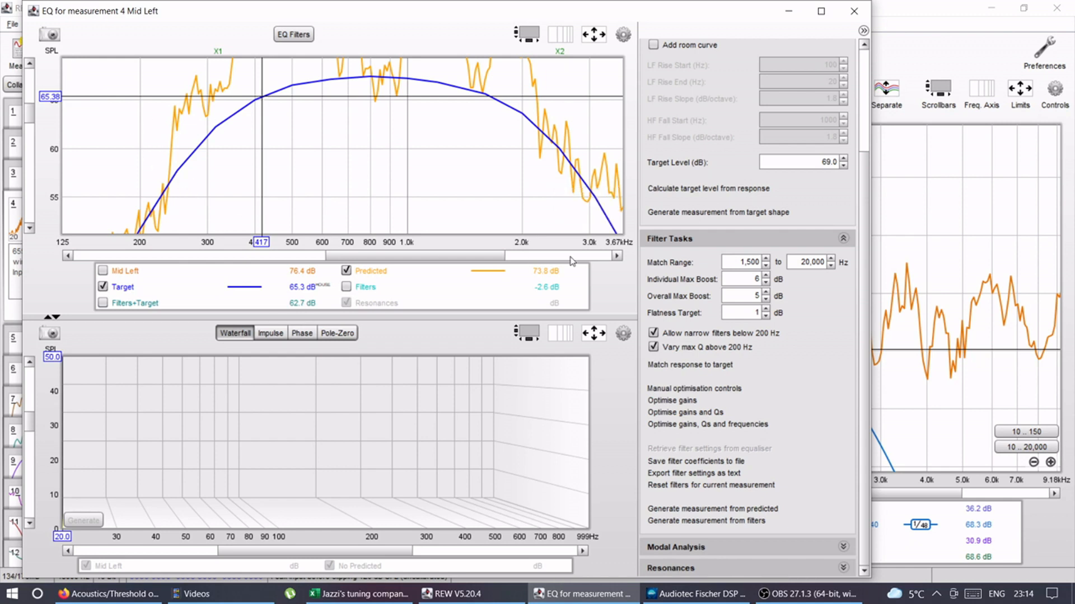
Step: Set the Mid Left response match range to 160 Hz at the lower end and 5,000 Hz at the upper end
left_click_drag(734, 261, 769, 267)
type("200")
scroll(35, 123, "down", 3)
left_click_drag(33, 119, 35, 120)
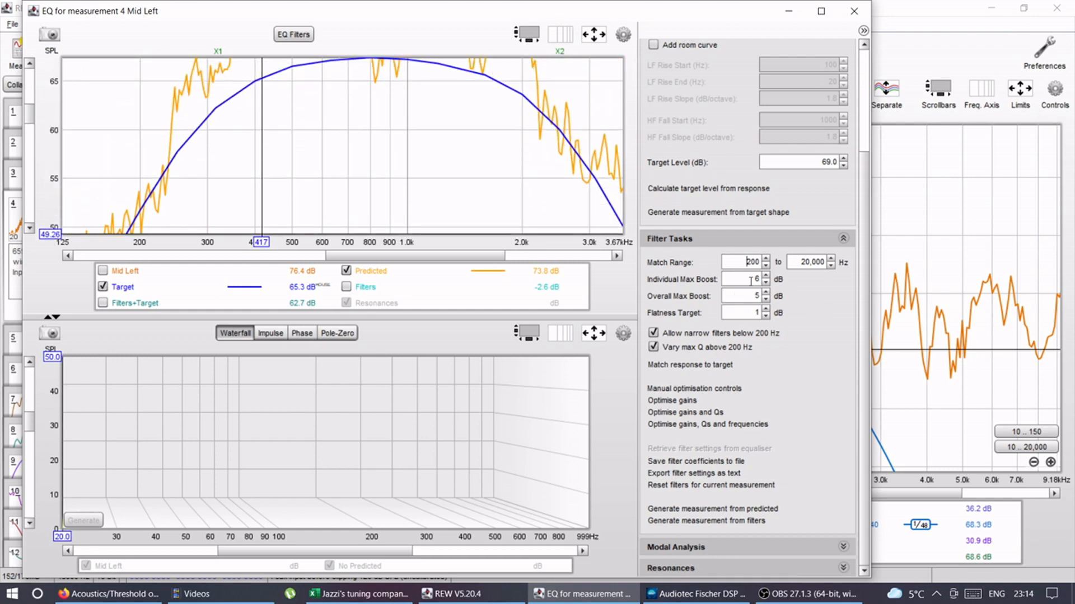
double_click(744, 262)
type("160")
left_click_drag(28, 113, 28, 112)
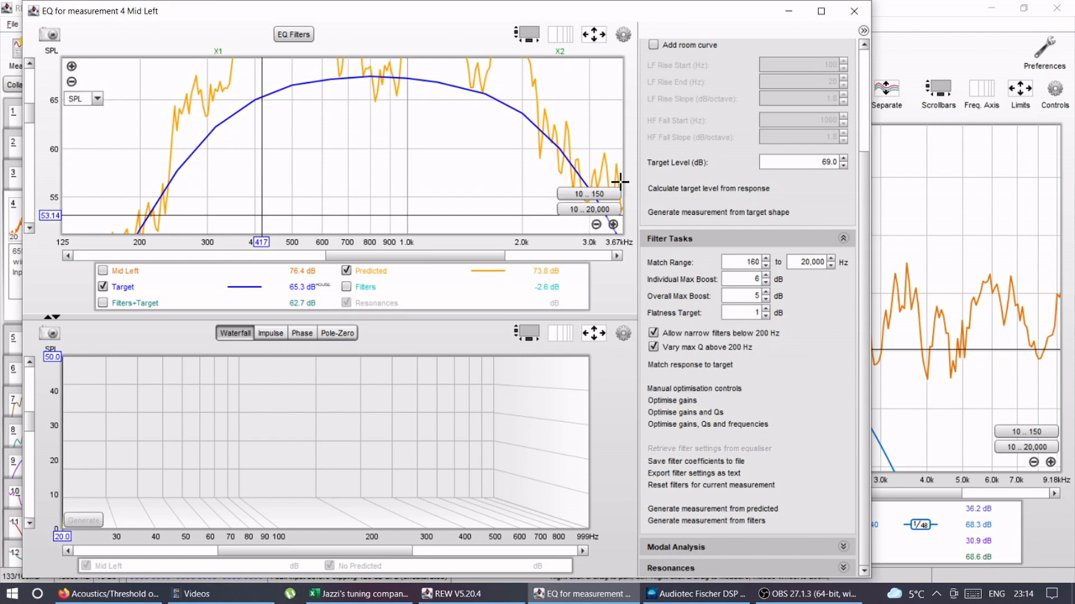
left_click_drag(798, 263, 858, 258)
type("20")
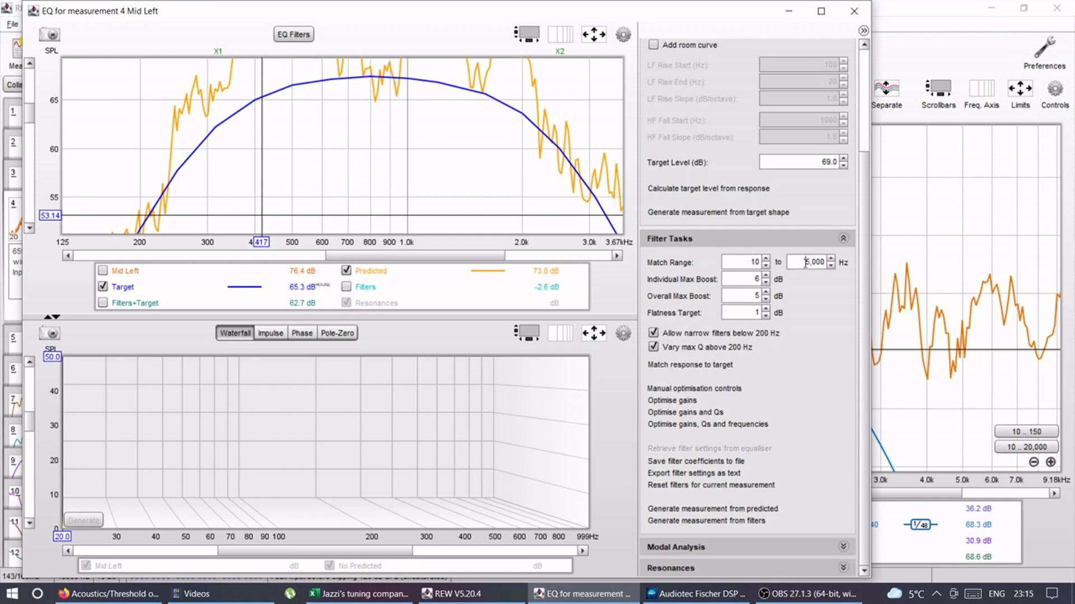
Step: Examine how the predicted response follows the target along both crossover slopes, including around 5 kHz
scroll(35, 117, "down", 5)
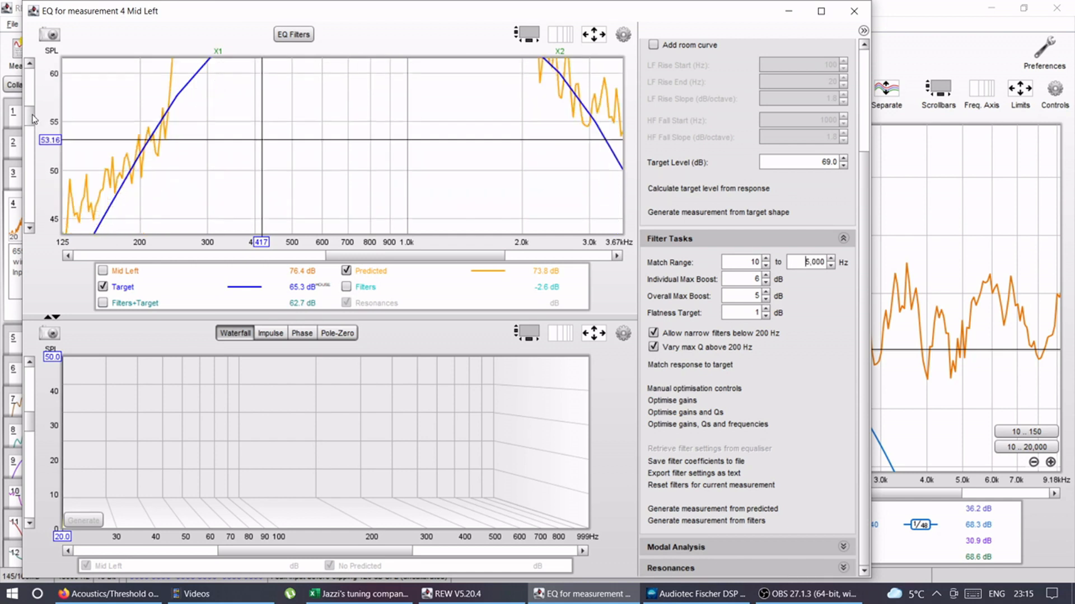
scroll(34, 117, "down", 1)
left_click_drag(387, 261, 462, 263)
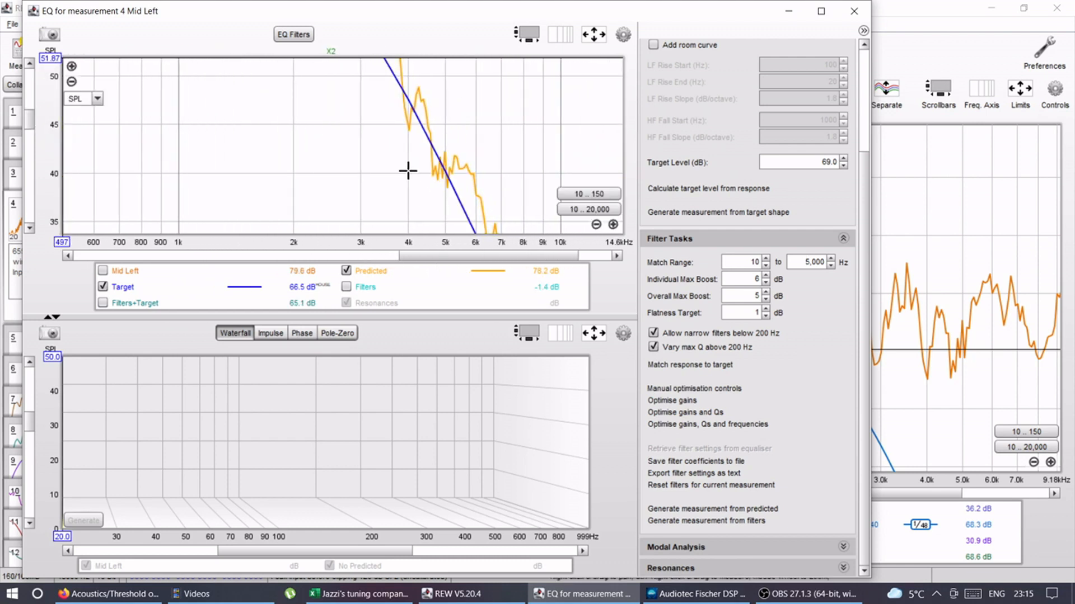
left_click(444, 170)
left_click_drag(27, 125, 31, 118)
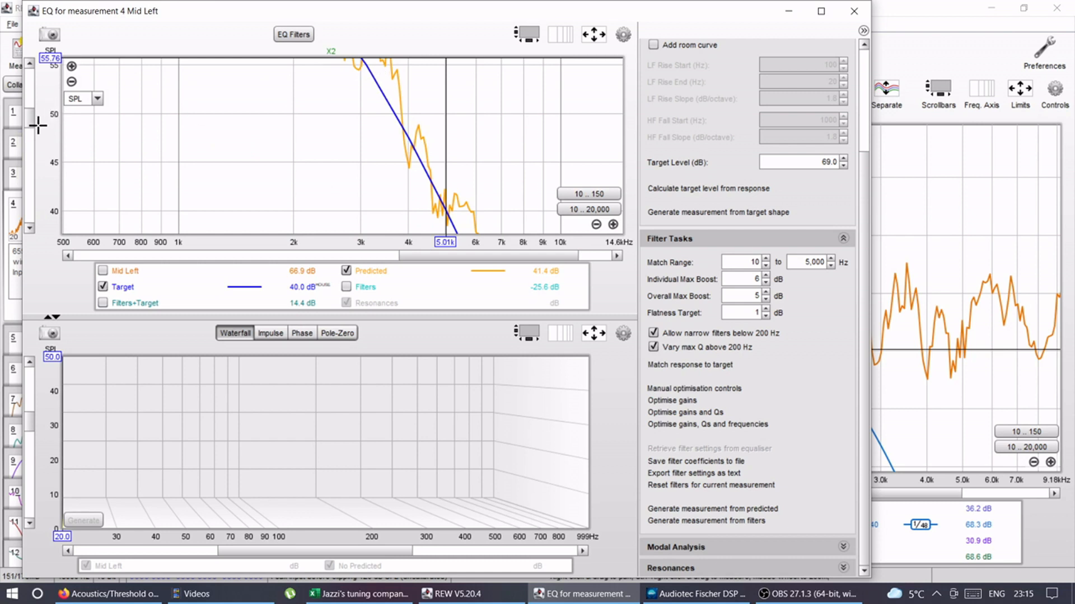
left_click_drag(31, 120, 31, 114)
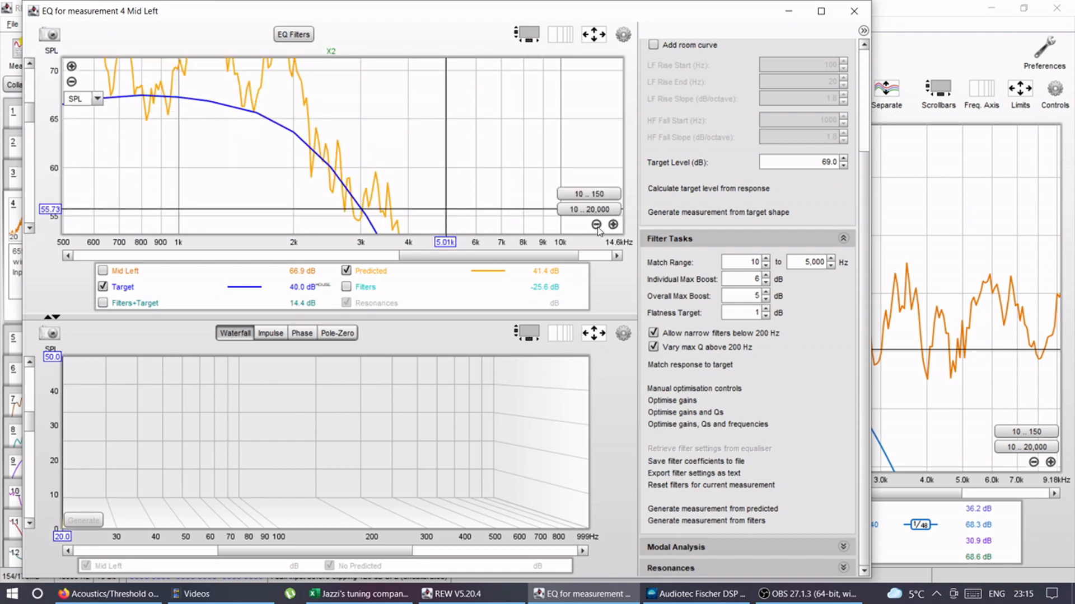
left_click(596, 224)
left_click_drag(496, 256, 438, 250)
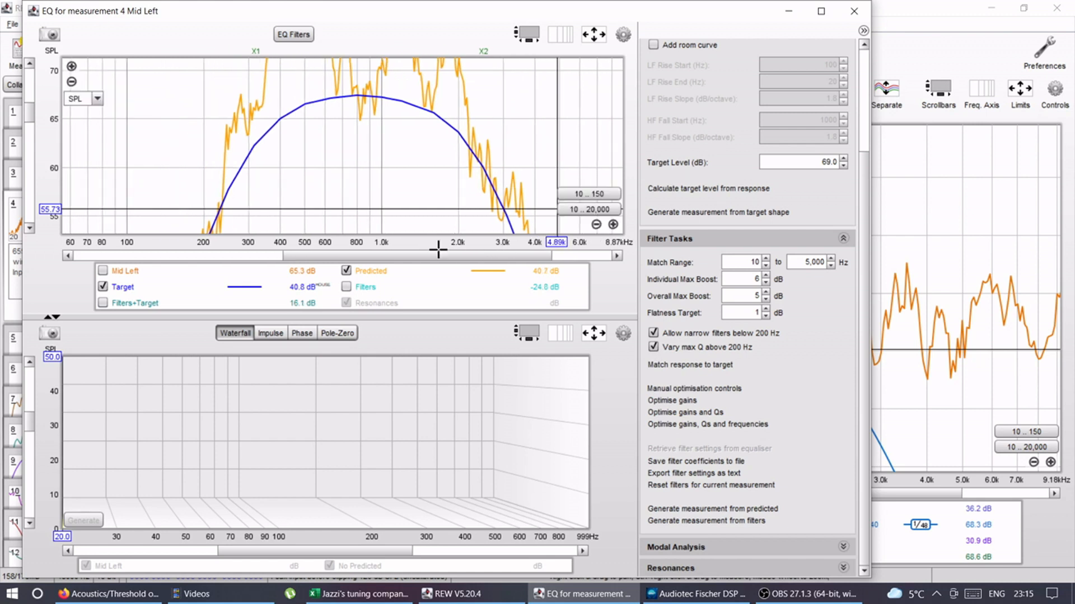
left_click(71, 83)
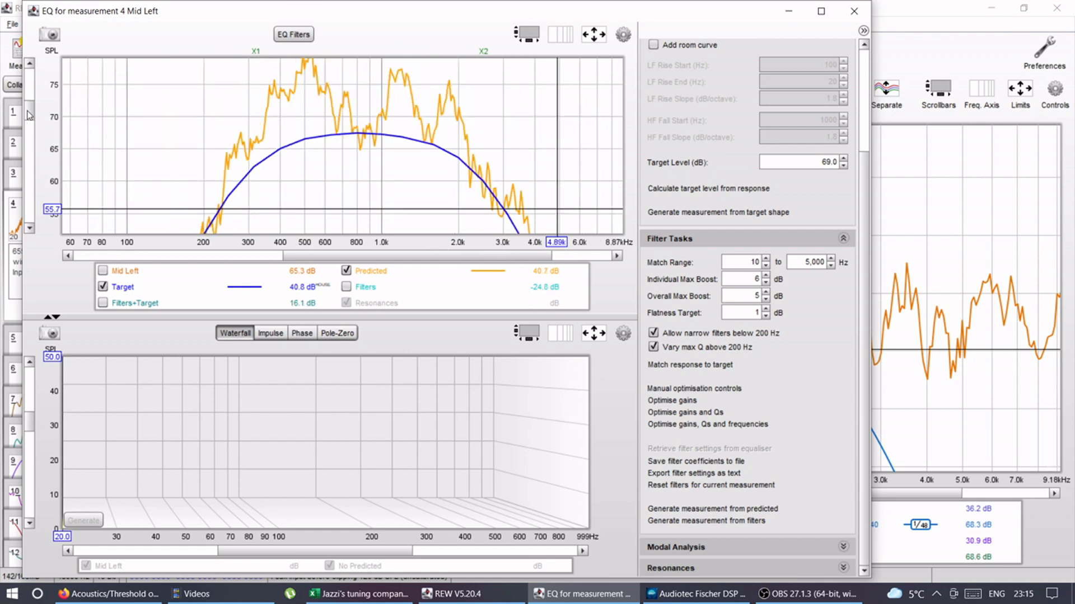
scroll(29, 115, "down", 3)
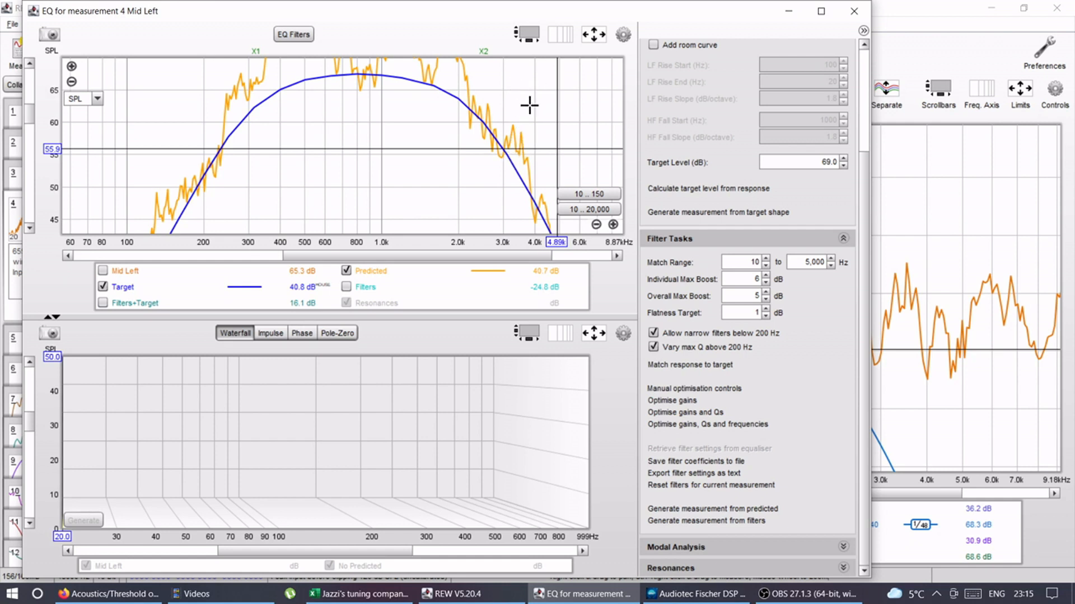
Step: Match the Mid Left response to the target, correct the match range's lower limit to 160 Hz and run the matching again
left_click(706, 366)
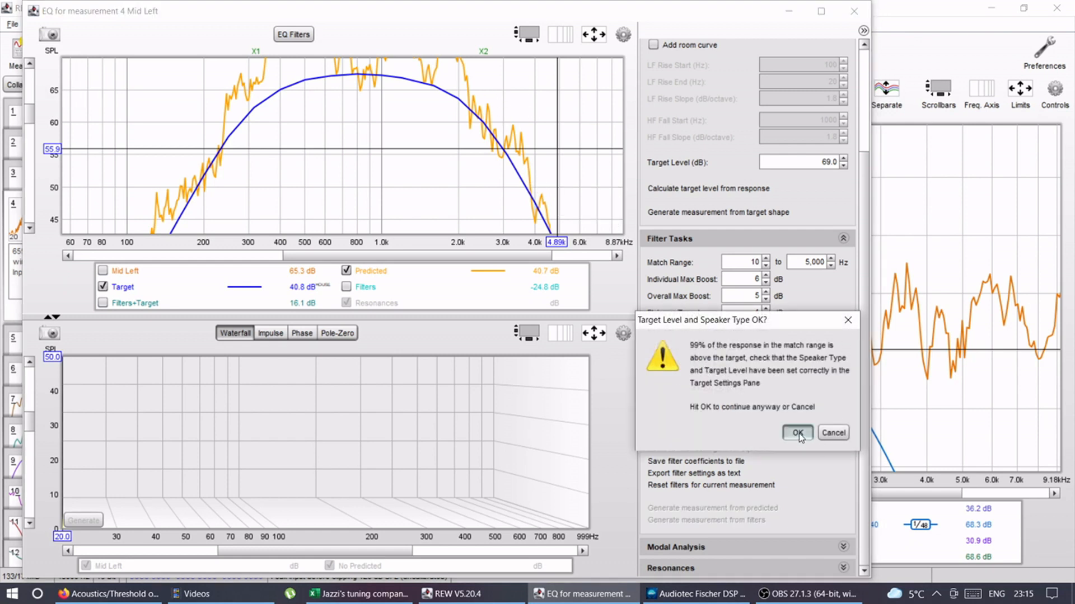
left_click(798, 434)
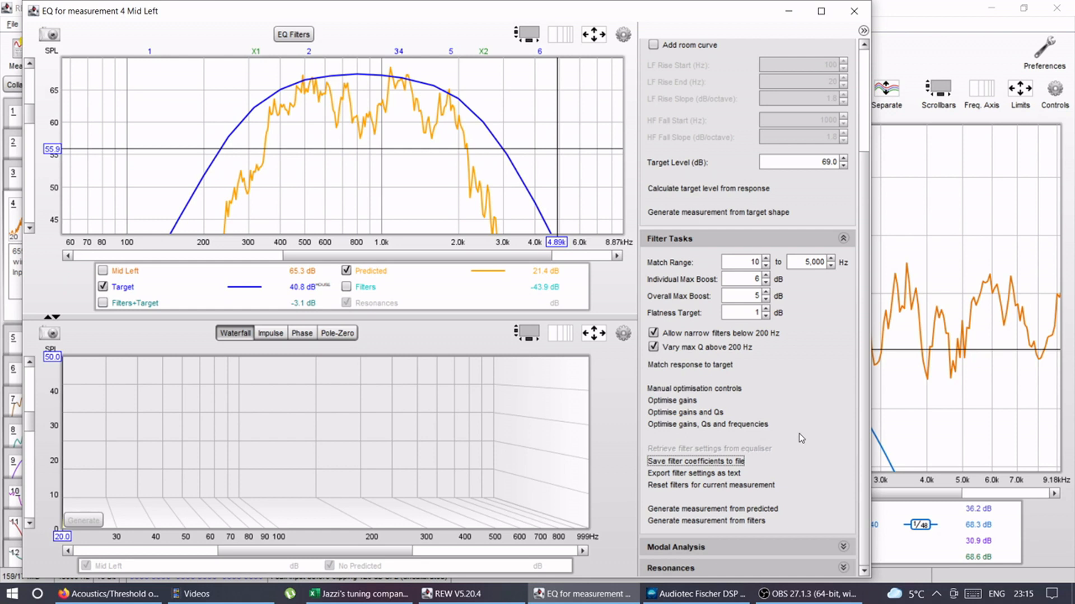
left_click(748, 262)
left_click(694, 365)
left_click(798, 432)
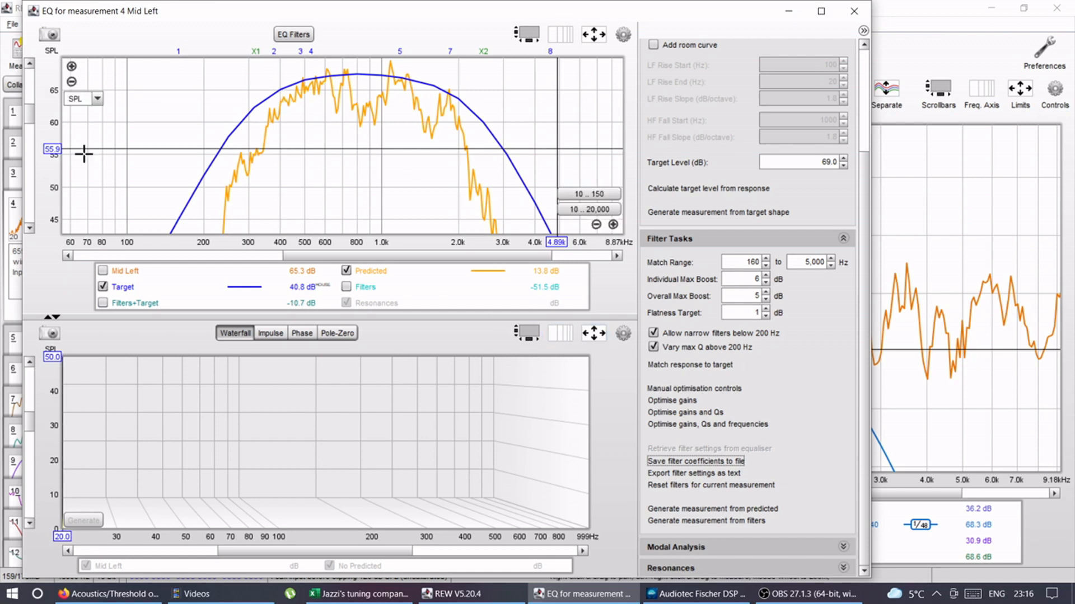
left_click_drag(29, 117, 29, 114)
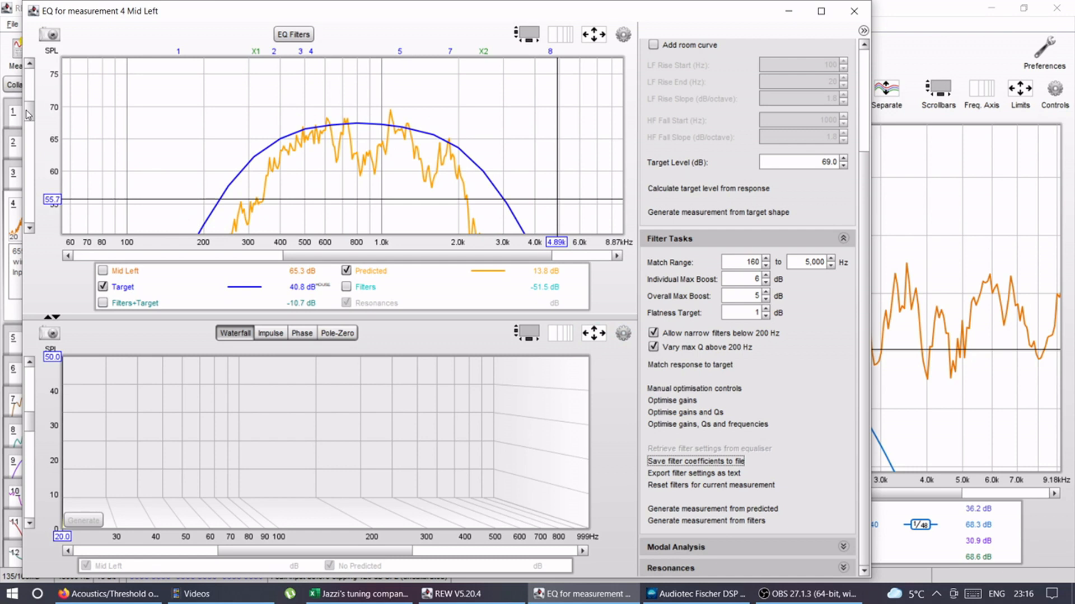
Step: Open the Mid Left EQ filters and disable the automatically generated filters 1 to 8
left_click(293, 34)
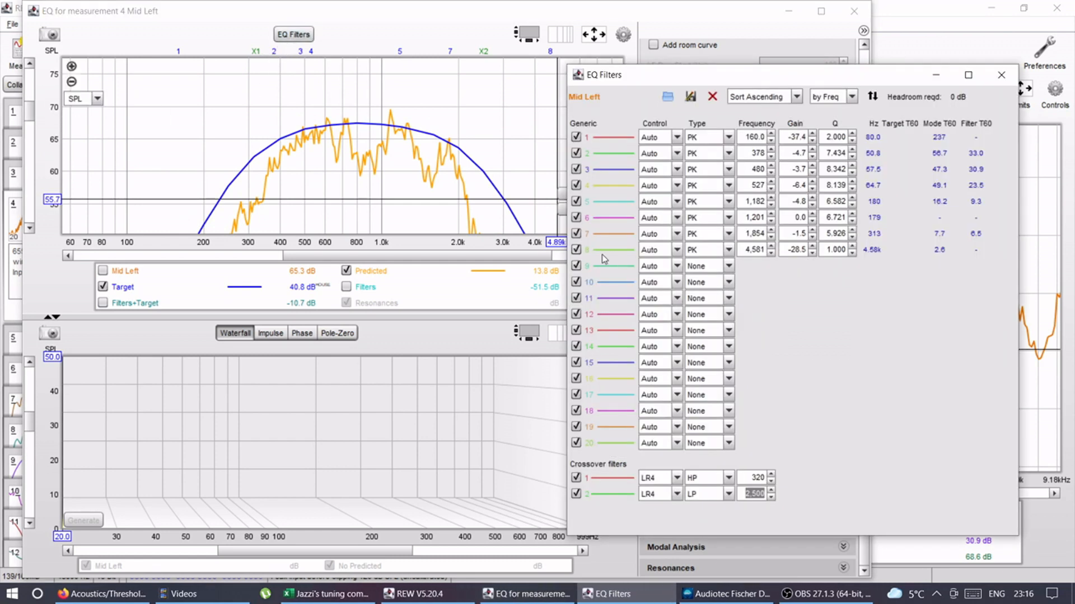
left_click(576, 250)
left_click(576, 233)
left_click(576, 217)
left_click(576, 200)
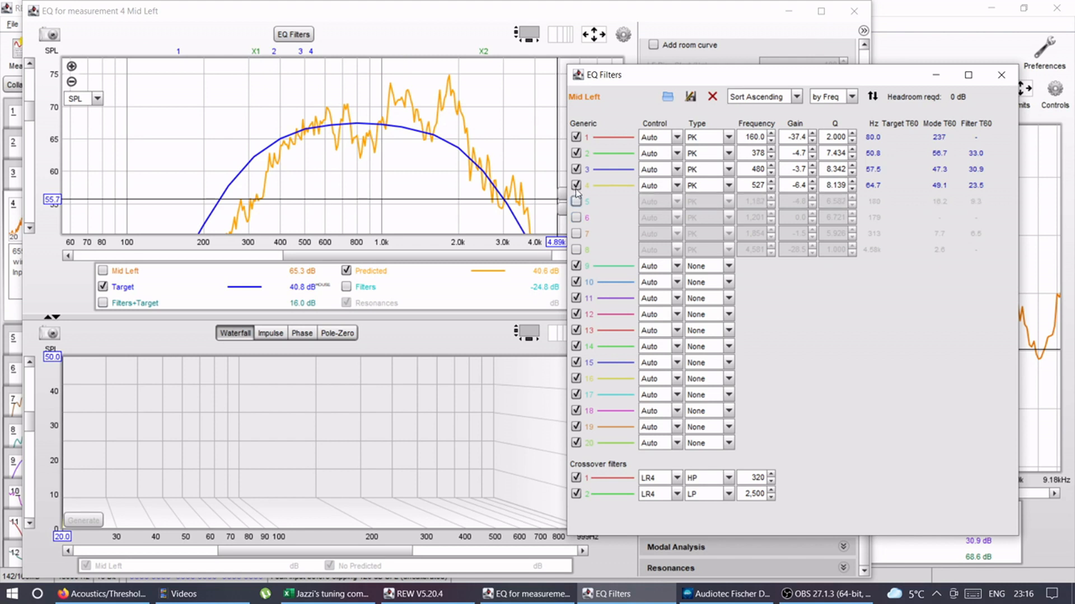
left_click(576, 185)
left_click(576, 169)
left_click(576, 153)
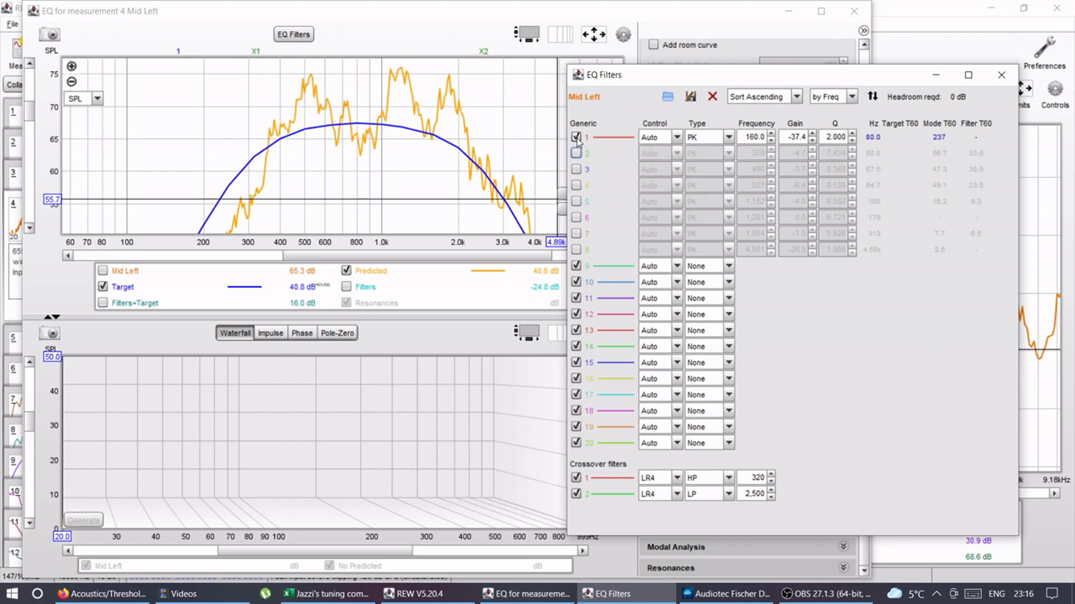
left_click(575, 137)
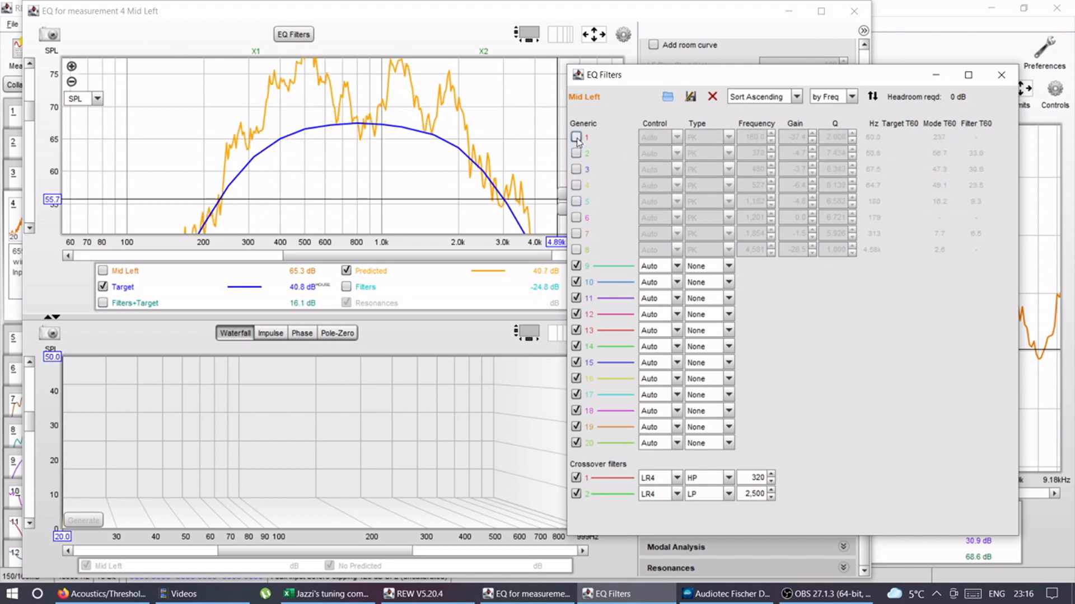
Step: Uncover the graph and compare the predicted response with filter 1 switched on and off
left_click(30, 108)
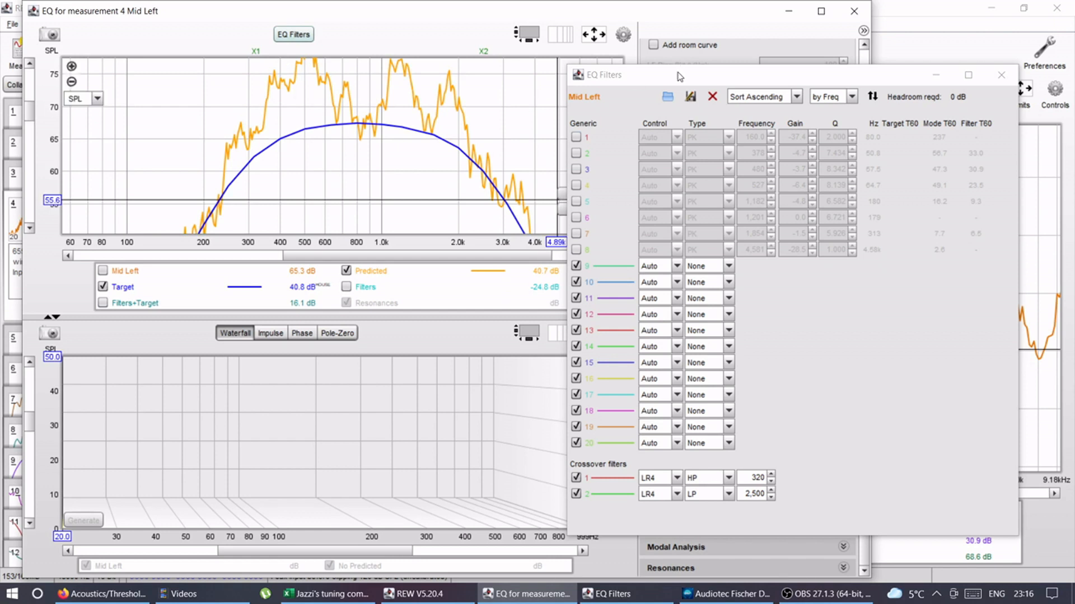
left_click_drag(680, 73, 763, 76)
mouse_move(616, 227)
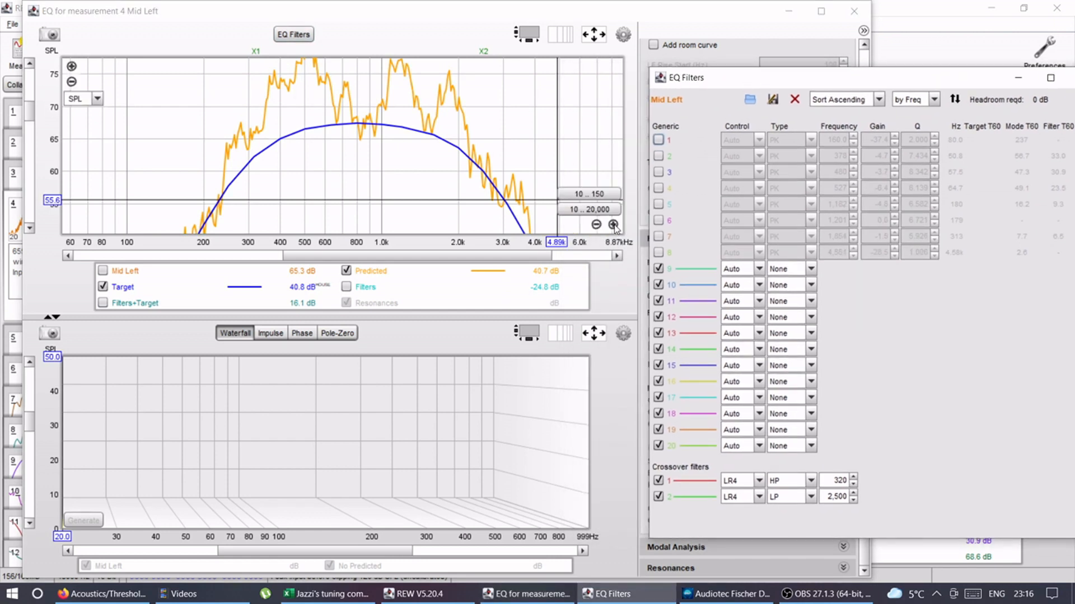
left_click(614, 225)
left_click_drag(475, 256, 462, 261)
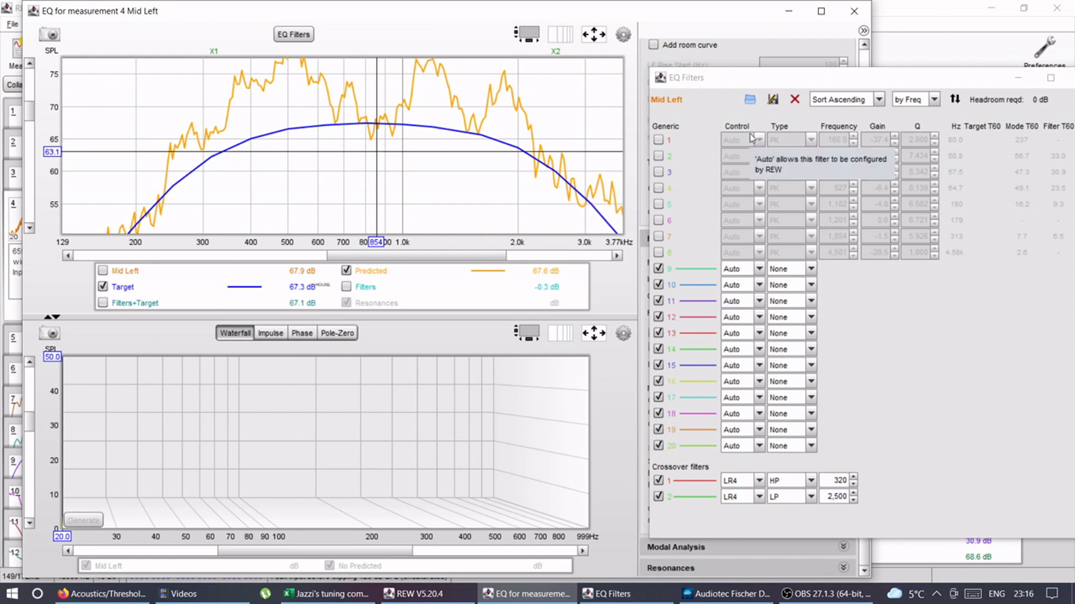
left_click(659, 141)
left_click(659, 141)
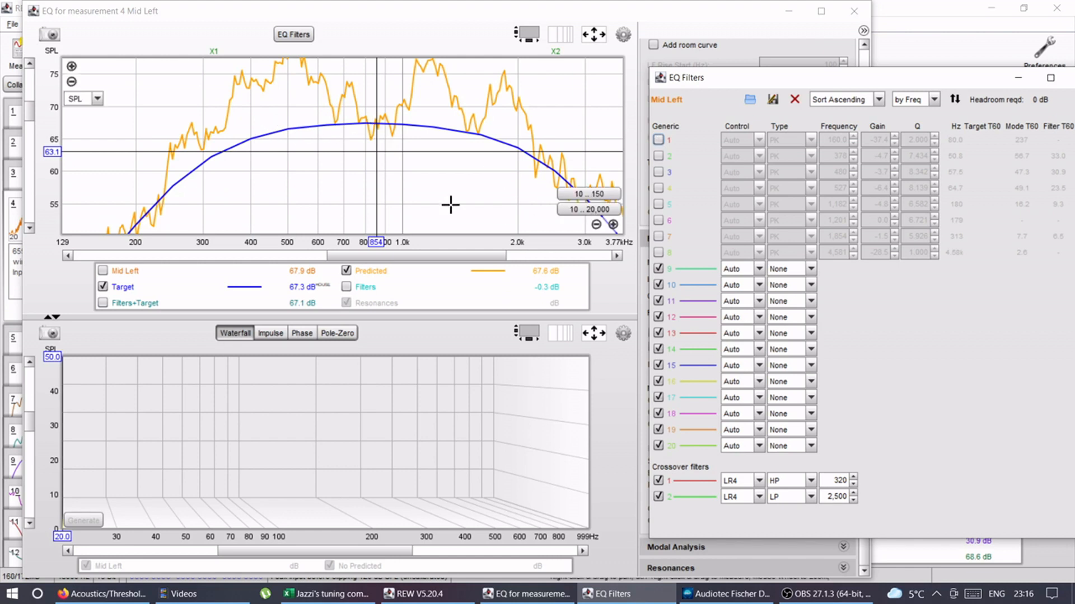
left_click_drag(31, 116, 34, 114)
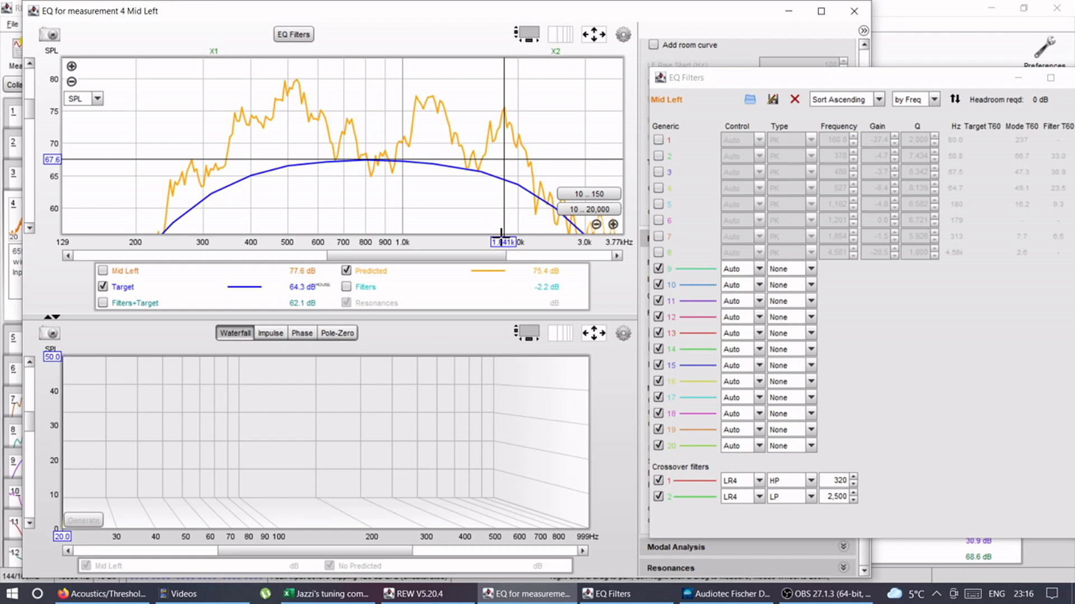
Step: Enable peaking filter 1 and set its frequency to 1,840 Hz and its gain to 0 dB
left_click(659, 140)
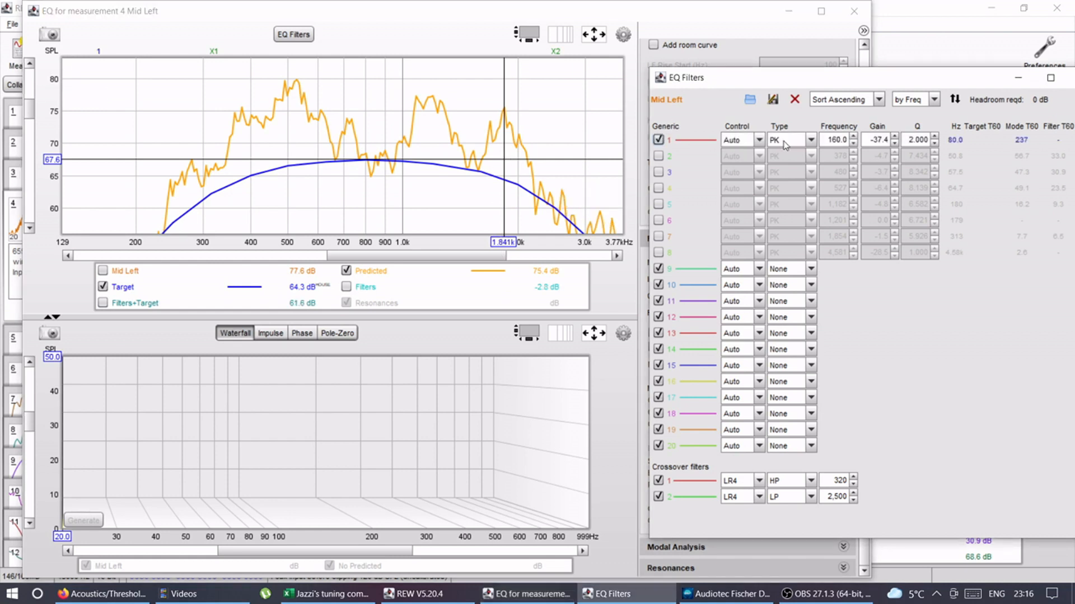
left_click(837, 139)
type("8")
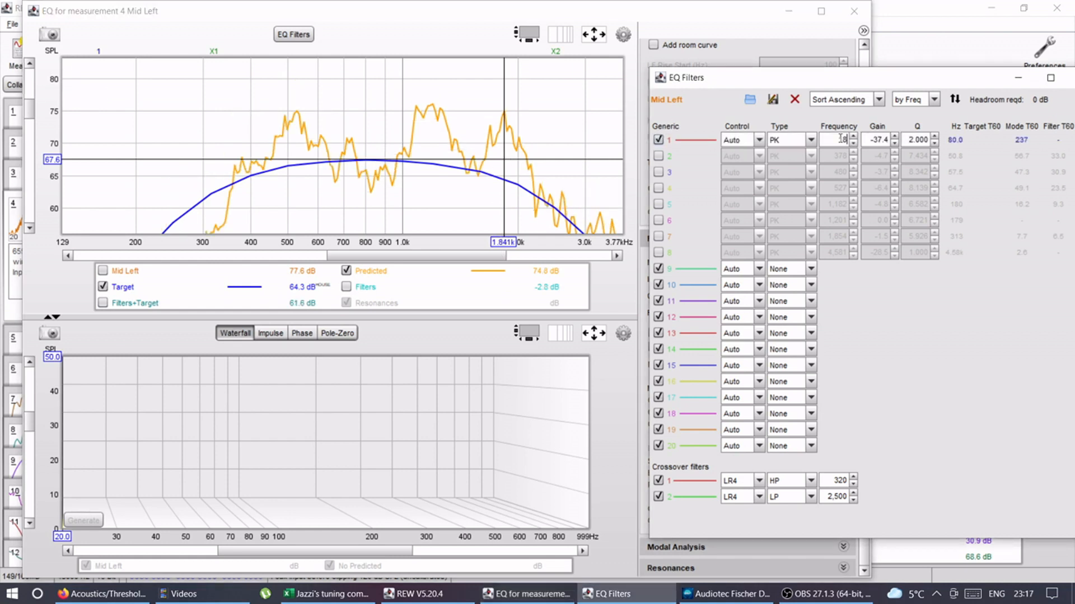
type("40")
key("Return")
left_click(877, 140)
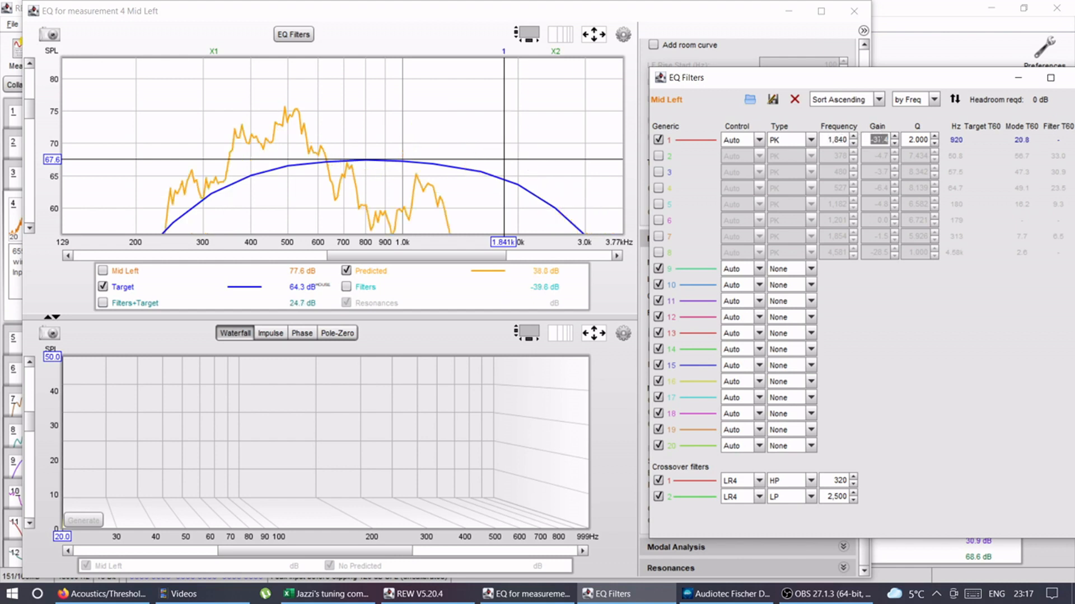
type("0")
key("Return")
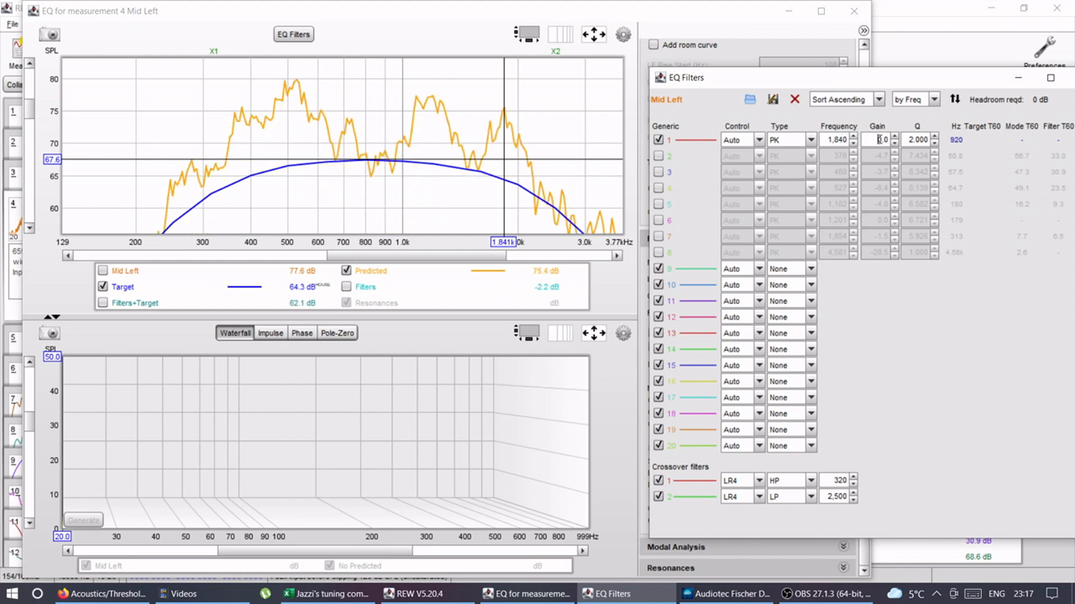
Step: Measure the predicted peak near 1.8 kHz and set filter 1 to -10 dB gain with a Q of 8
left_click(503, 106)
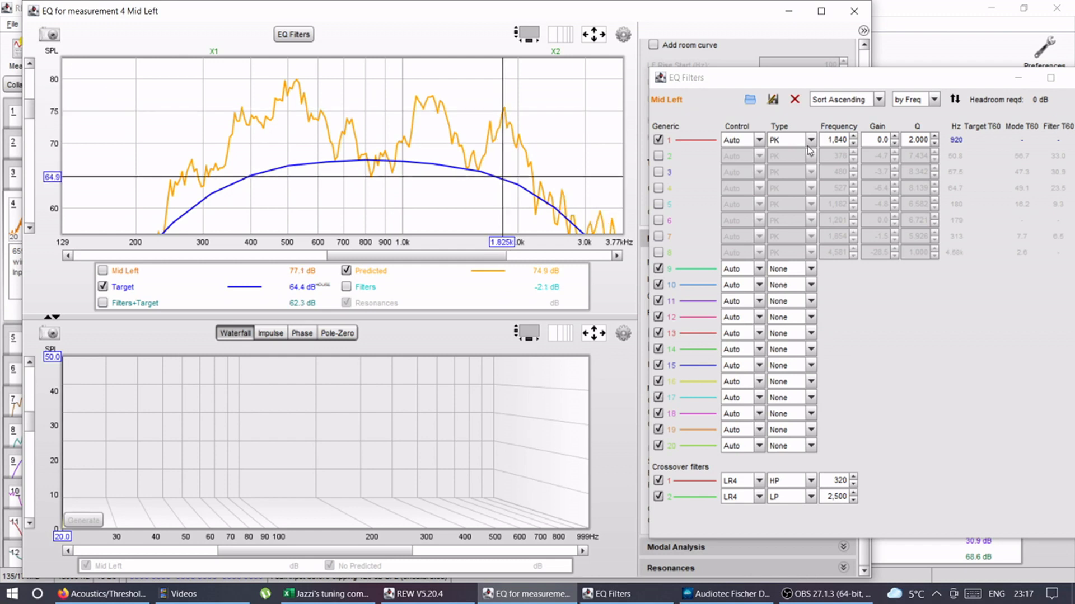
double_click(875, 138)
type("-")
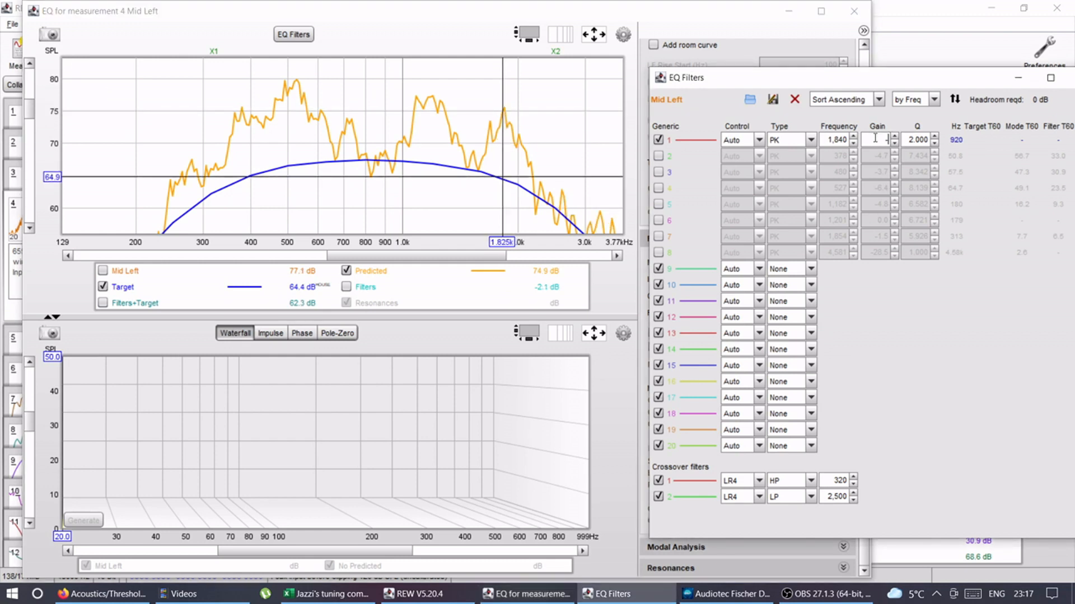
type("10")
key("Return")
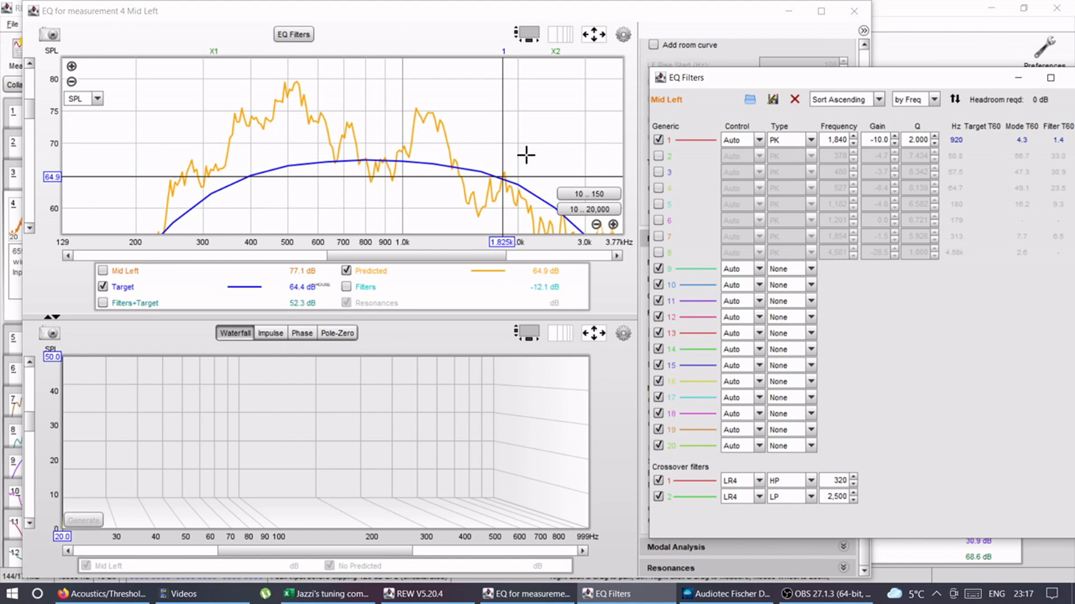
double_click(911, 137)
type("8")
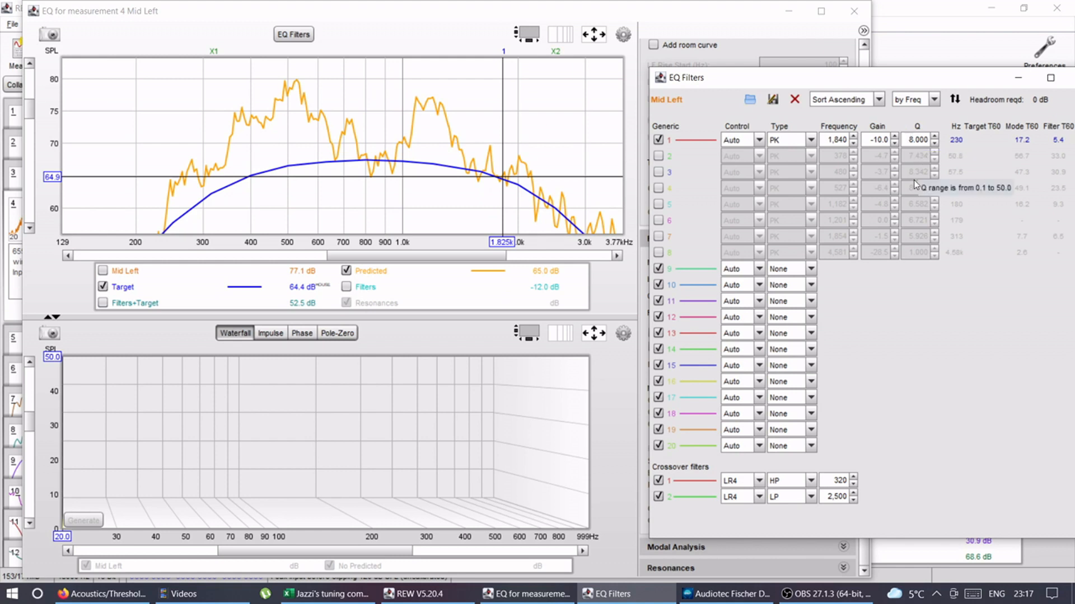
Step: Set filter 1's frequency to 1,900 Hz
left_click_drag(366, 259, 373, 258)
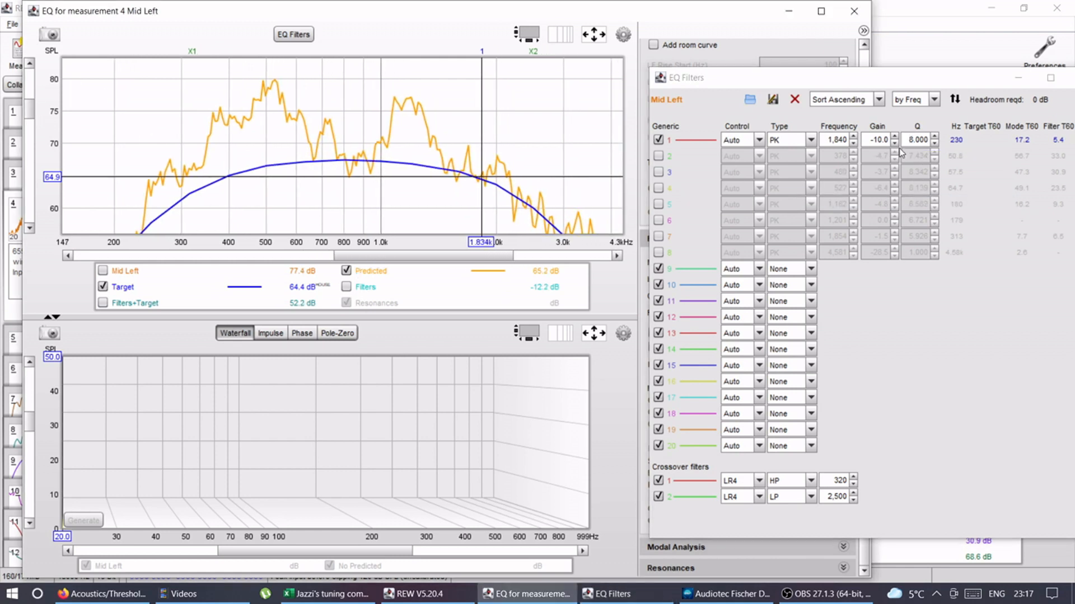
left_click(828, 138)
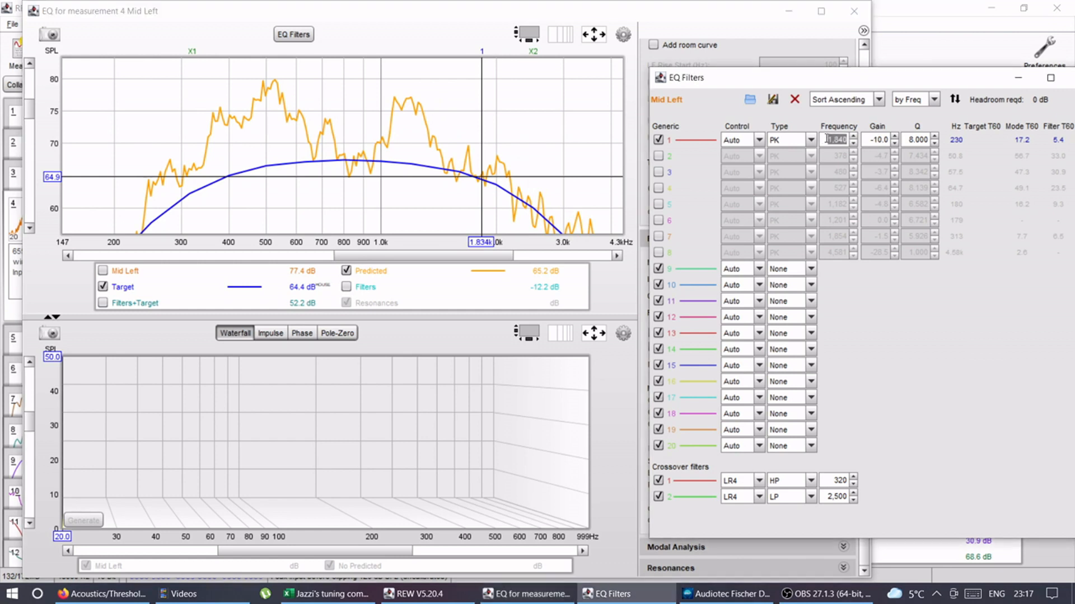
type("1,9")
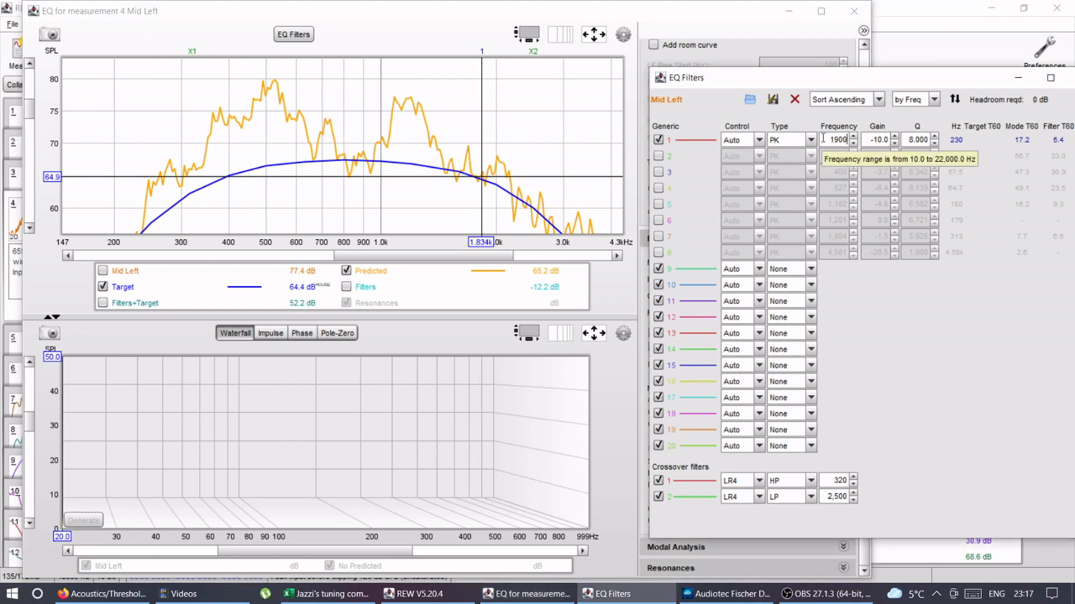
type("00")
key("Return")
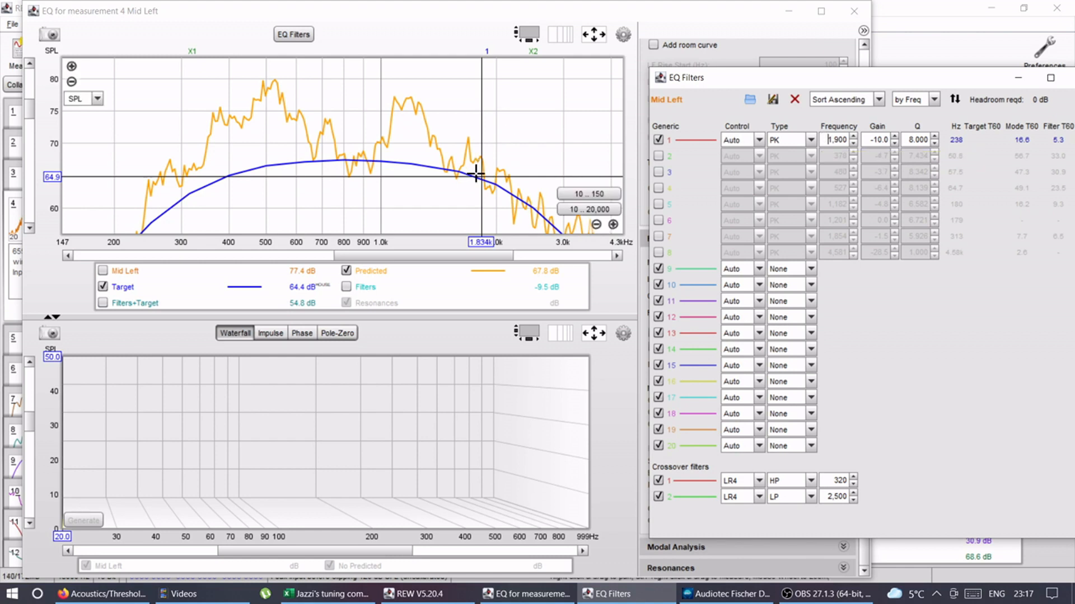
Step: Set filter 1's frequency to 1,850 Hz
left_click_drag(824, 139, 851, 137)
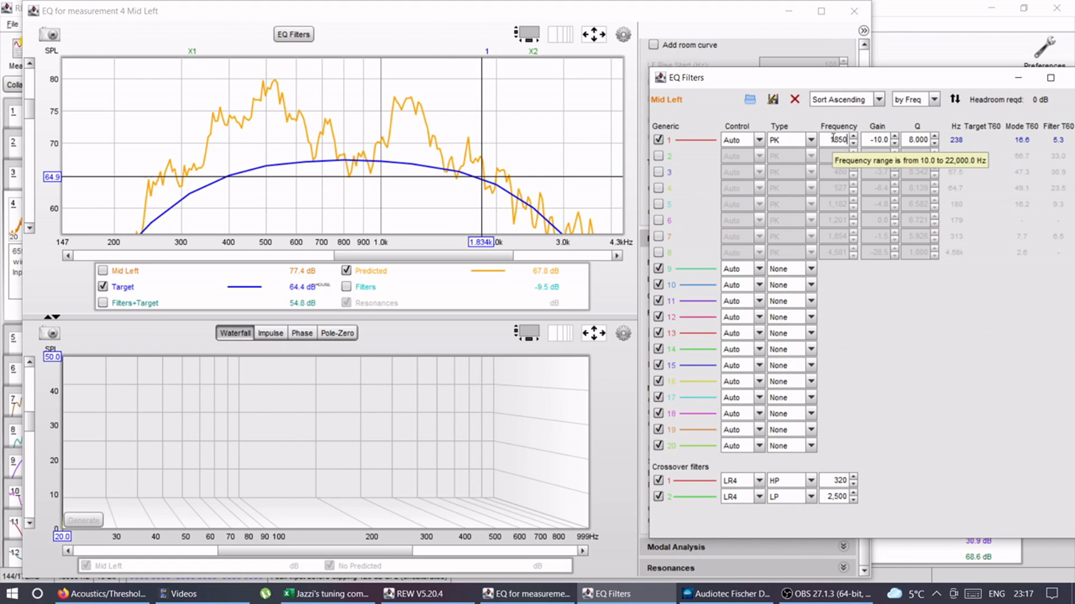
key("Return")
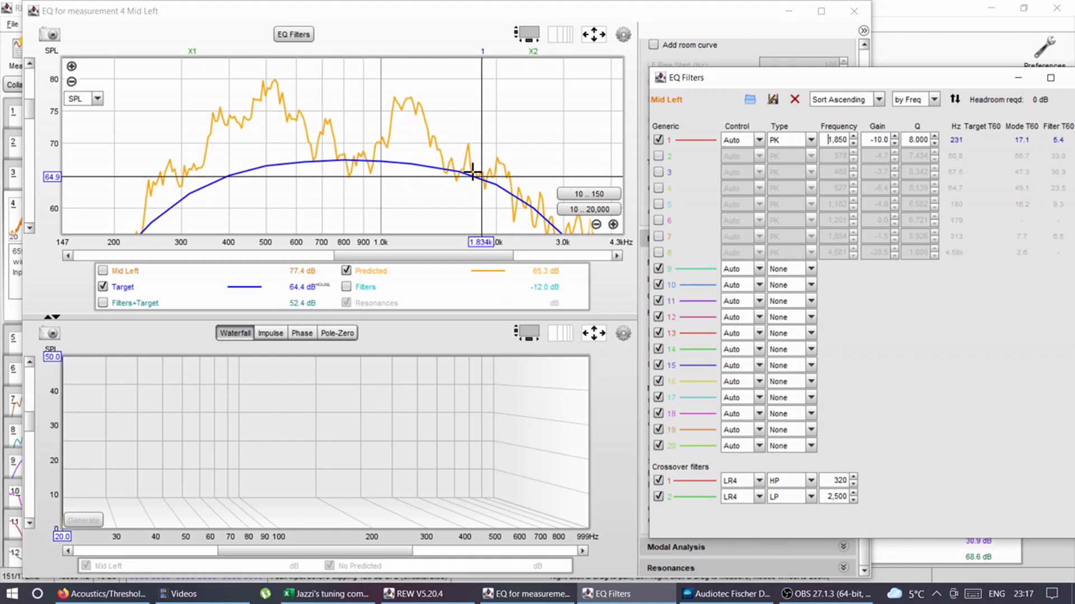
Step: Mark the predicted peak near 1.2 kHz on the graph, enable peaking filter 2 and set its frequency to 1,173 Hz
left_click(407, 162)
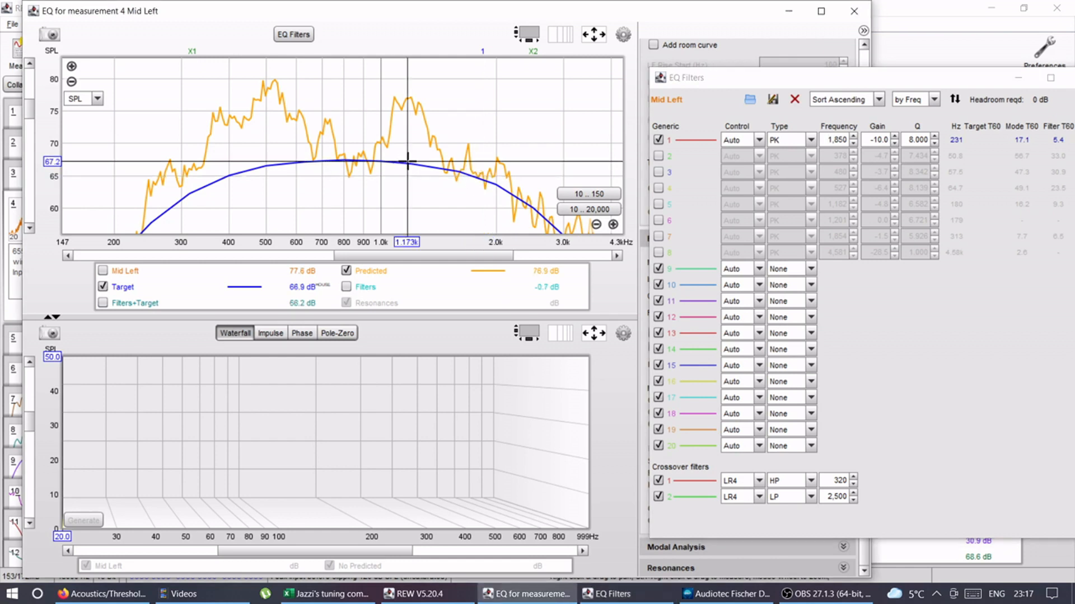
left_click(658, 157)
left_click(819, 158)
double_click(834, 155)
type("1,")
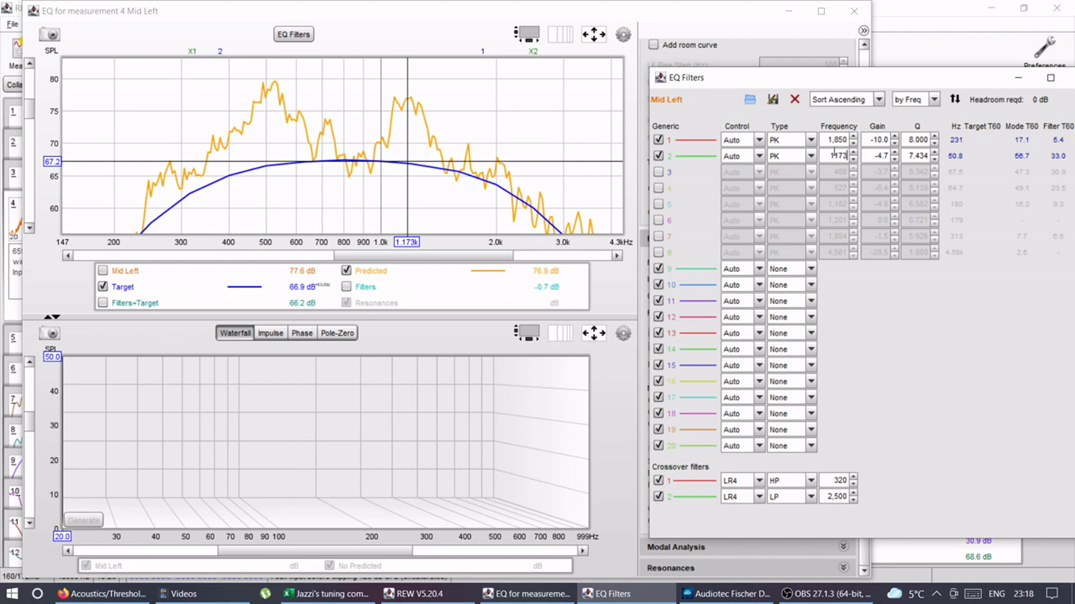
type("173")
key("Return")
Step: Try filter 2 at 0 dB gain and set its gain to -10 dB
double_click(881, 155)
left_click(877, 155)
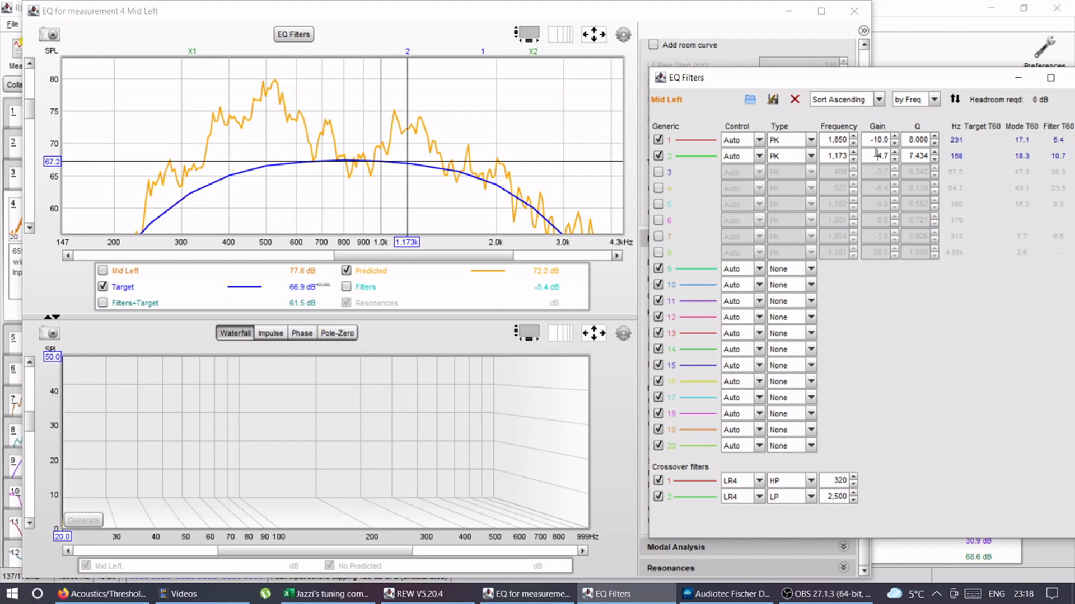
key("Return")
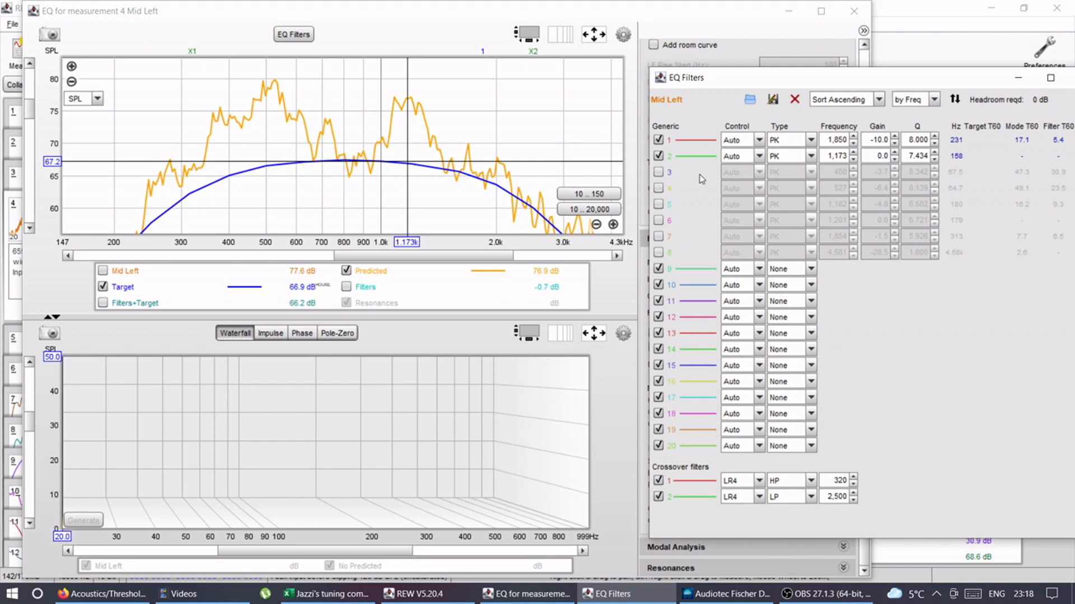
left_click_drag(875, 156, 894, 155)
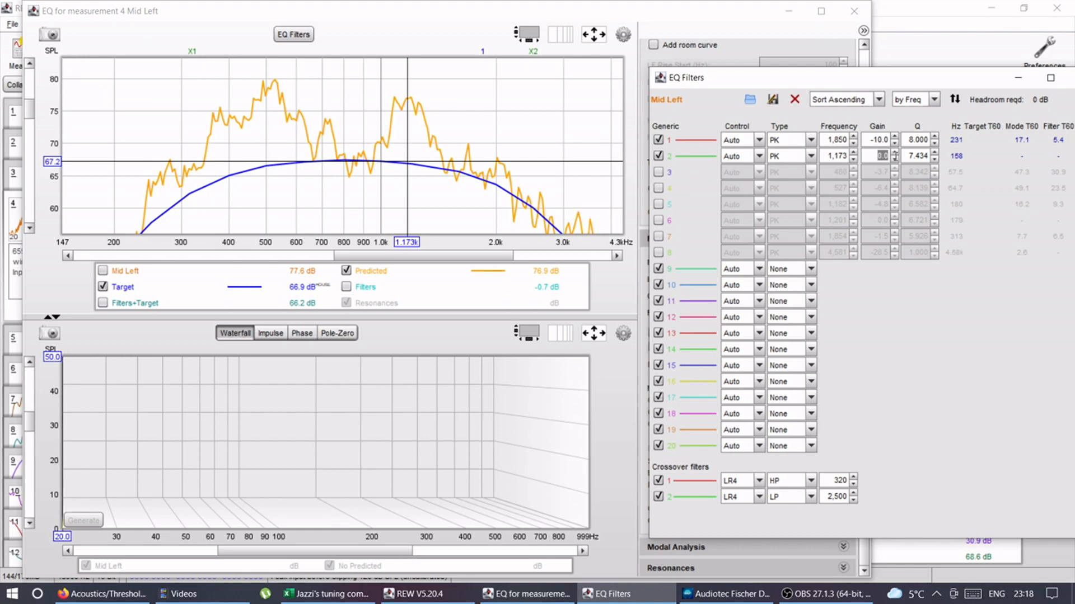
type("-10")
key("Return")
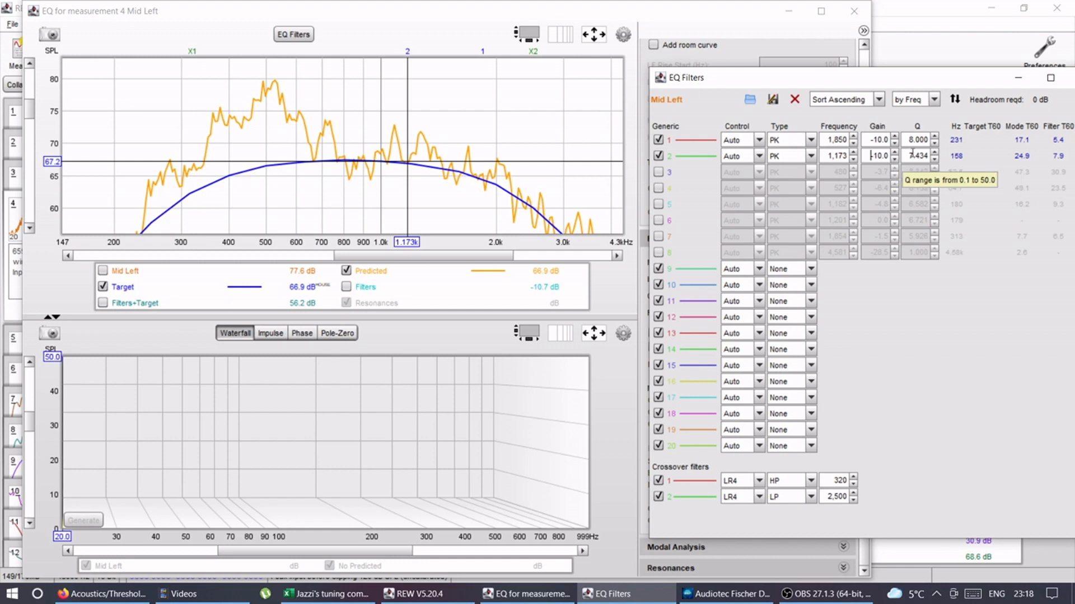
Step: Try Q values of 5 and 6 for filter 2 and settle on 4
double_click(910, 155)
type("5")
key("Return")
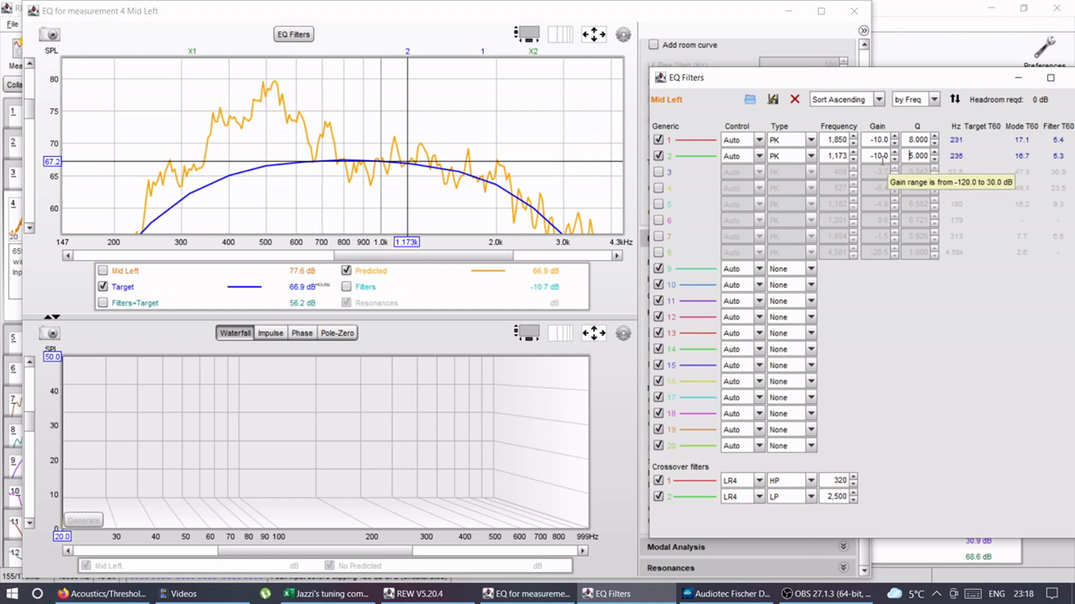
left_click_drag(907, 156, 940, 154)
type("6")
key("Return")
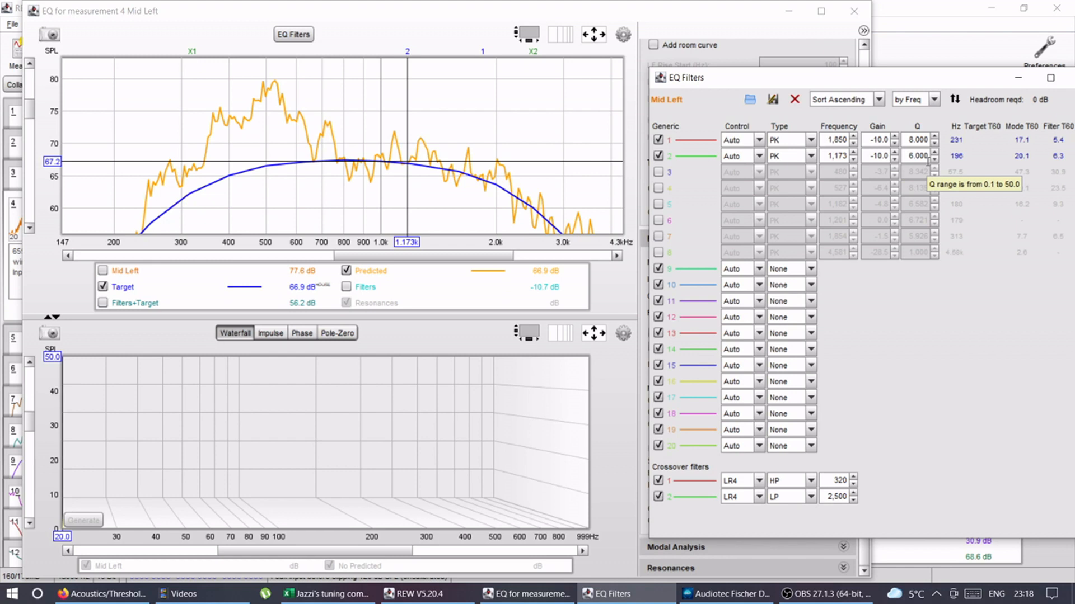
left_click_drag(908, 156, 940, 156)
type("4")
key("Return")
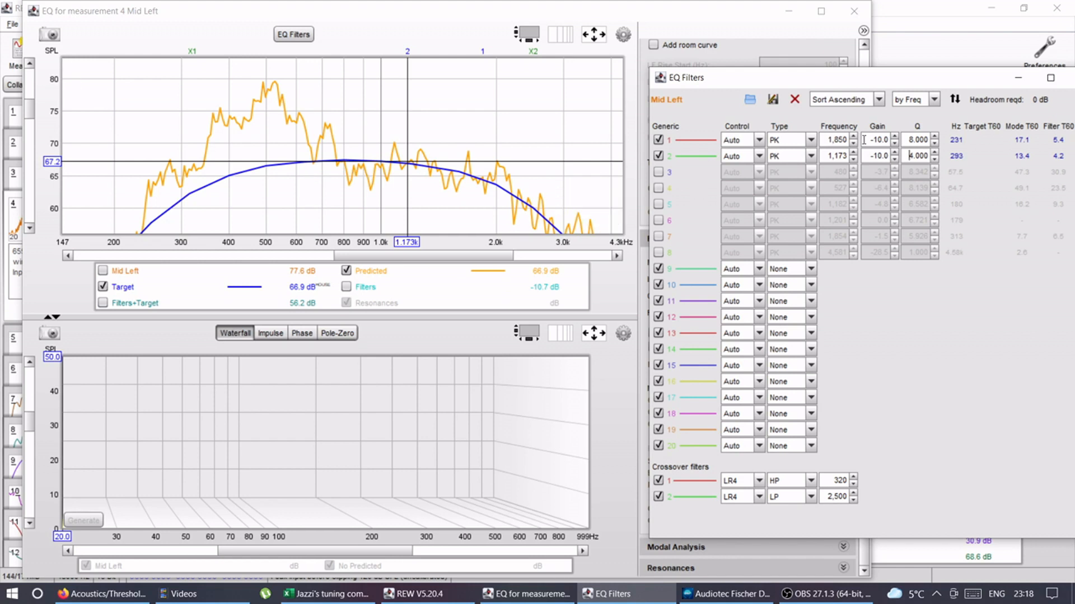
Step: Mark the broad peak around 474 Hz on the graph, enable peaking filter 3 at 480 Hz and set its gain to -10 dB
left_click(251, 150)
left_click(272, 139)
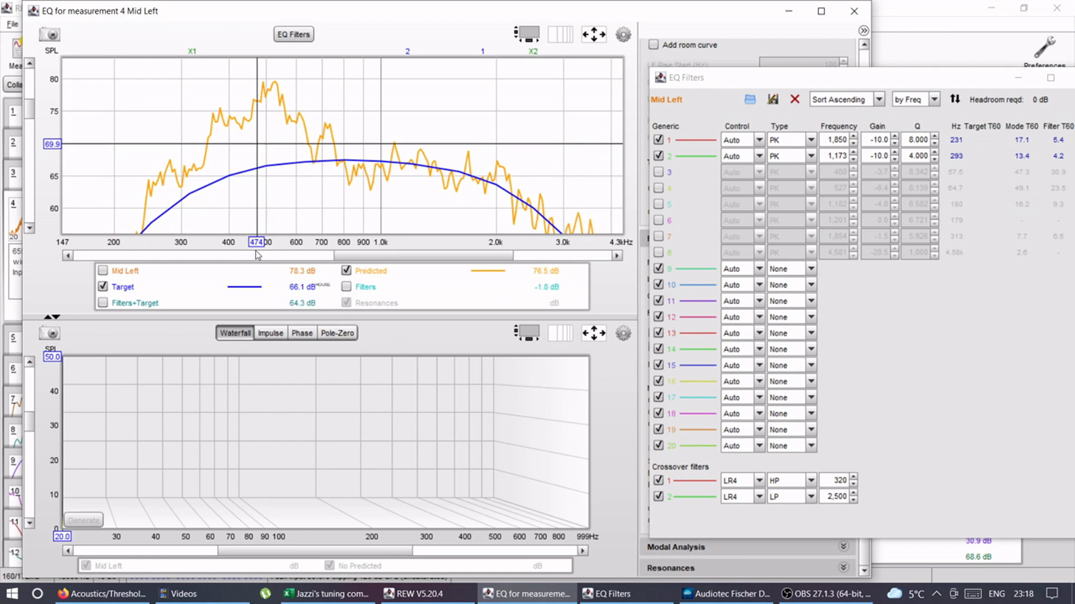
left_click(658, 171)
double_click(840, 172)
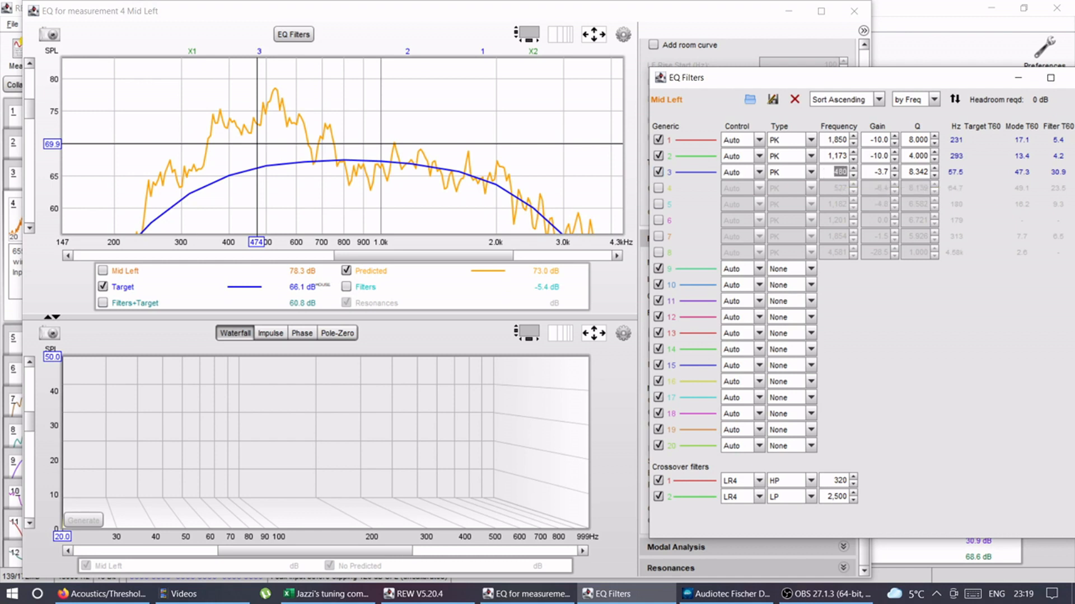
double_click(871, 171)
type("10")
key("Return")
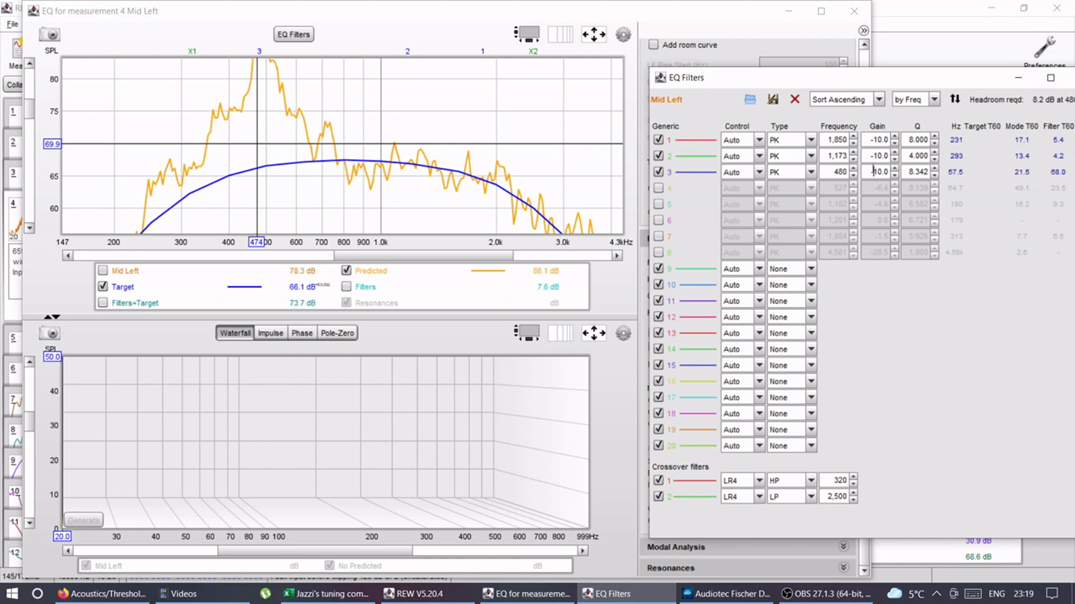
type("-")
key("Return")
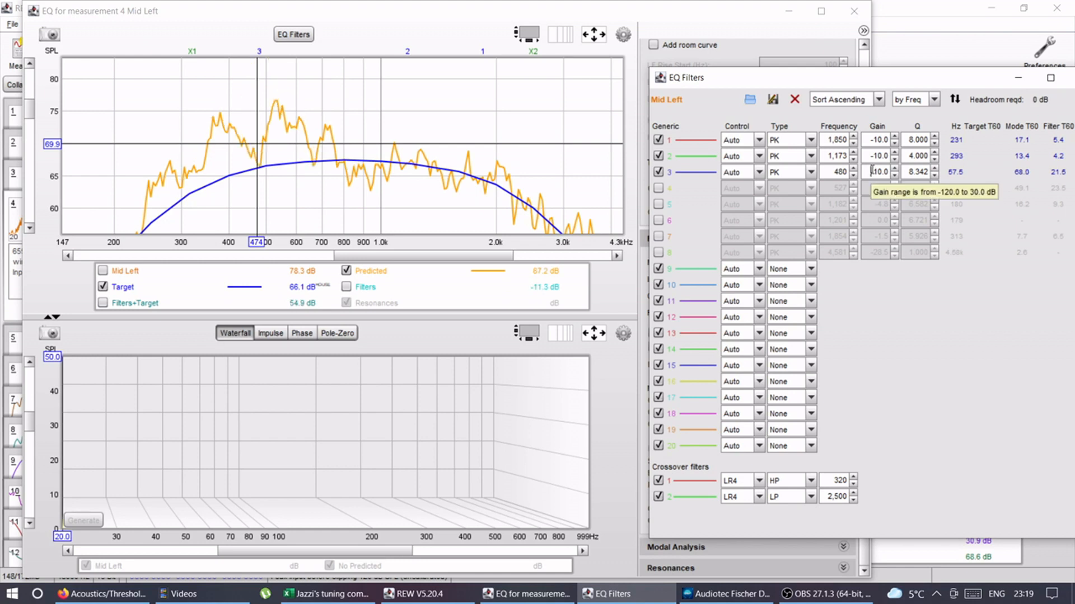
Step: Try Q values of 4, 3 and 2 for filter 3 and settle on 3.5
double_click(911, 170)
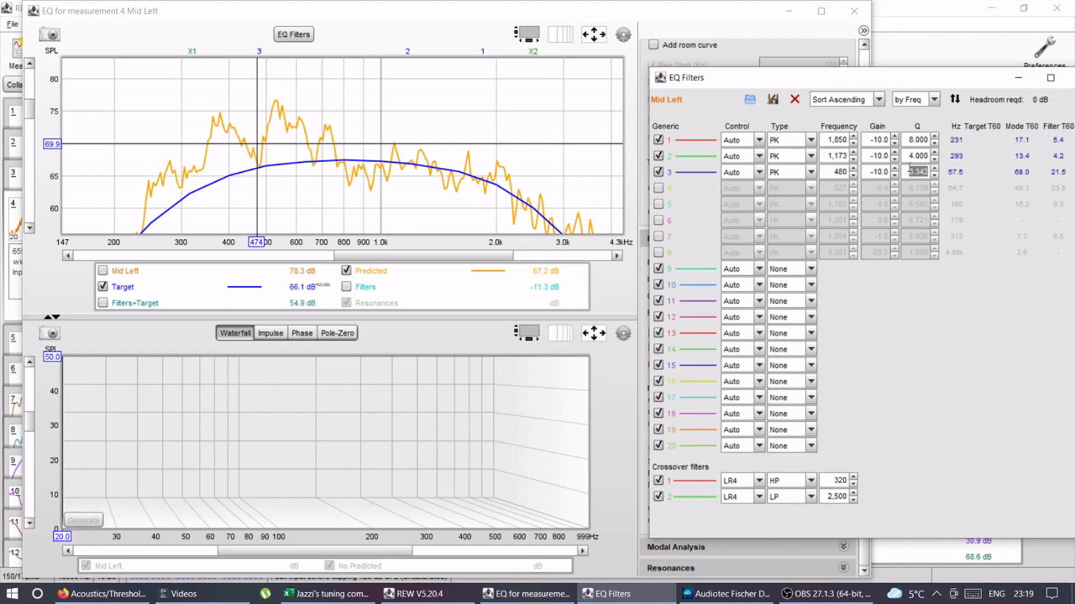
type("4")
key("Return")
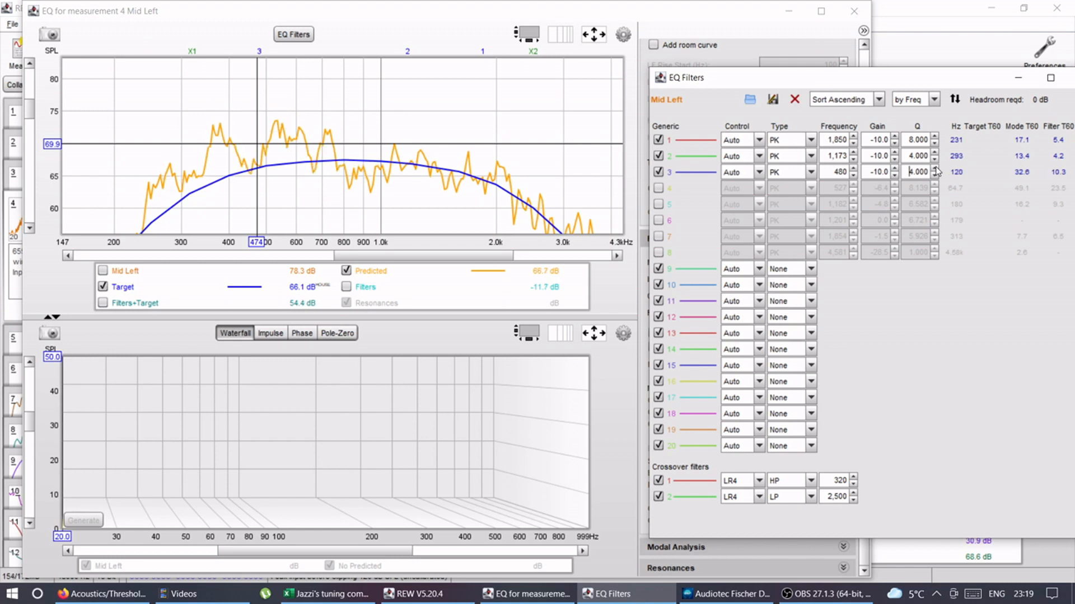
key("Delete")
type("3")
key("Return")
key("Delete")
type("2")
key("Return")
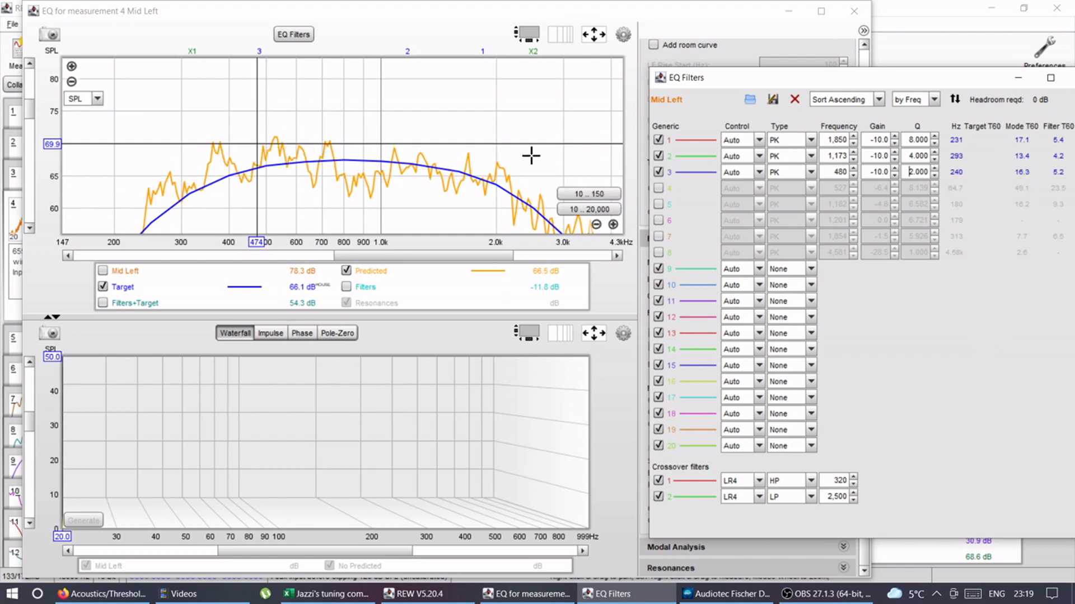
left_click(907, 172)
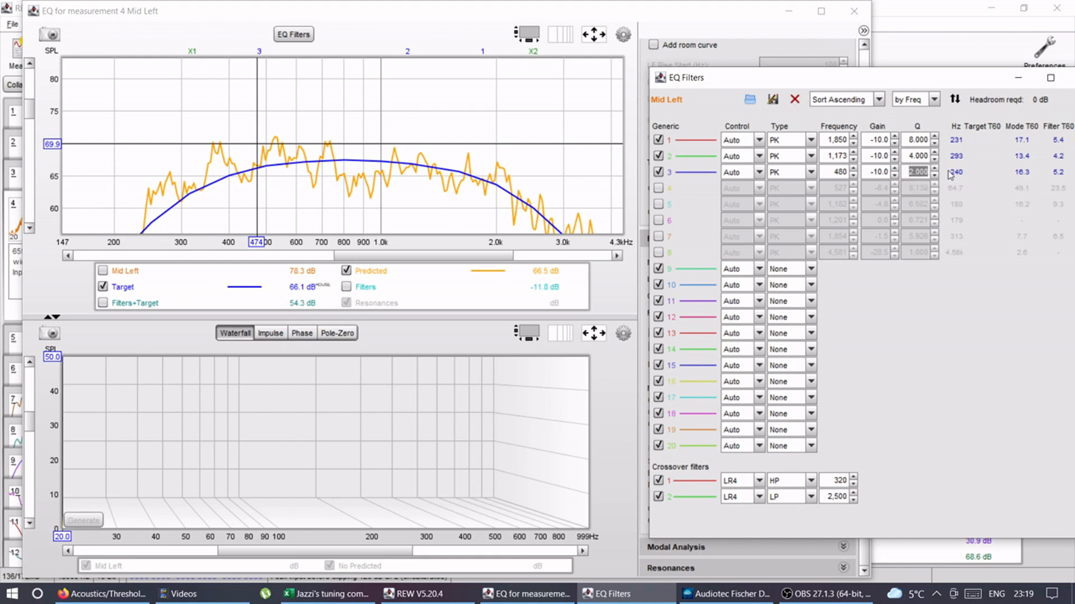
type("3.5")
key("Return")
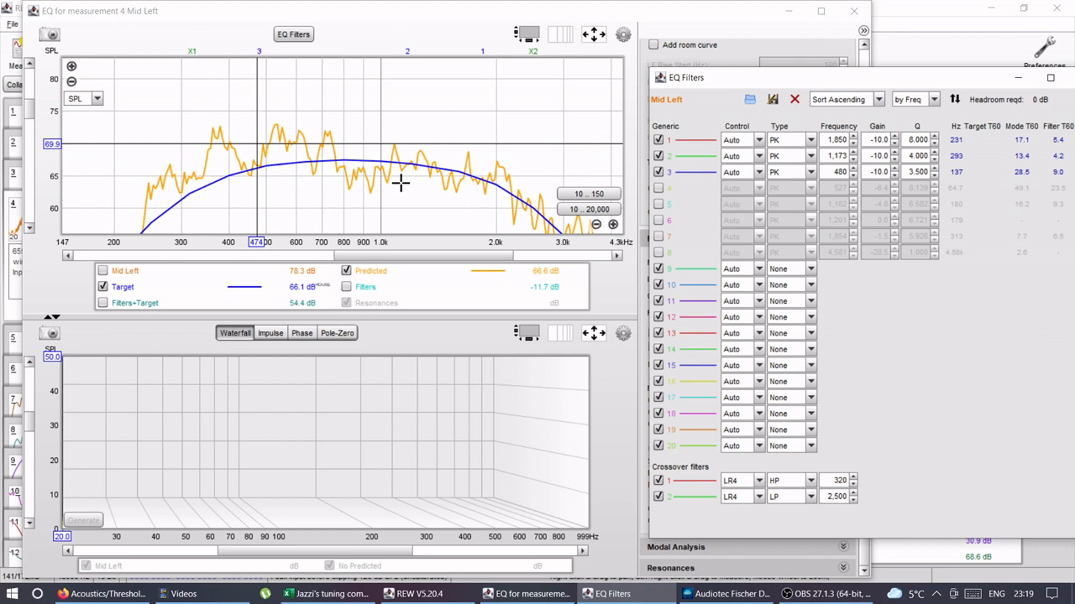
Step: Mark the peak at 372 Hz on the graph and enable peaking filter 4 at 372 Hz with -7 dB gain
left_click(217, 176)
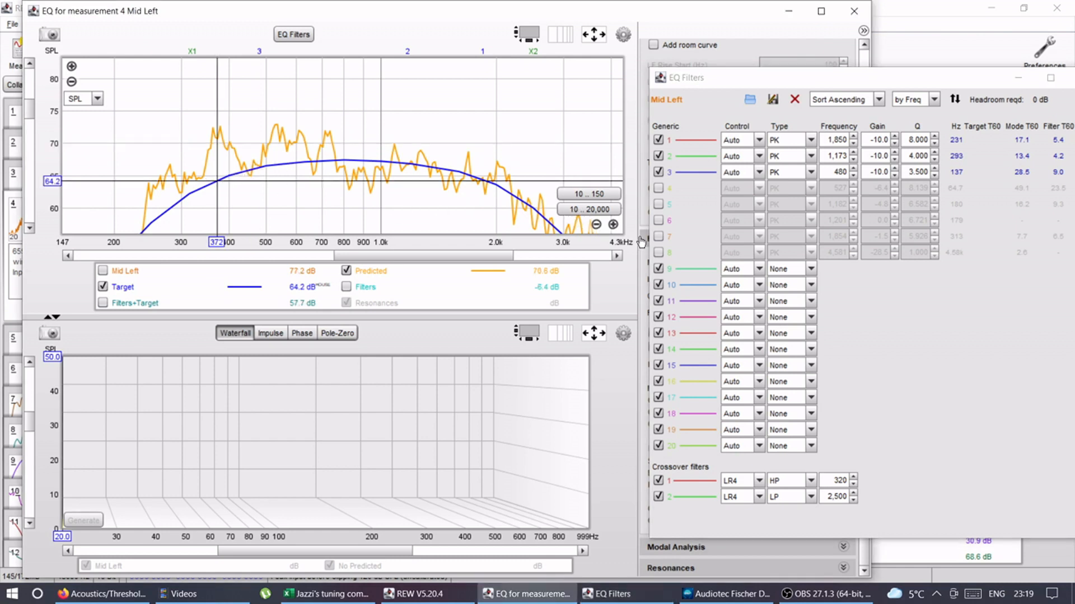
left_click(657, 188)
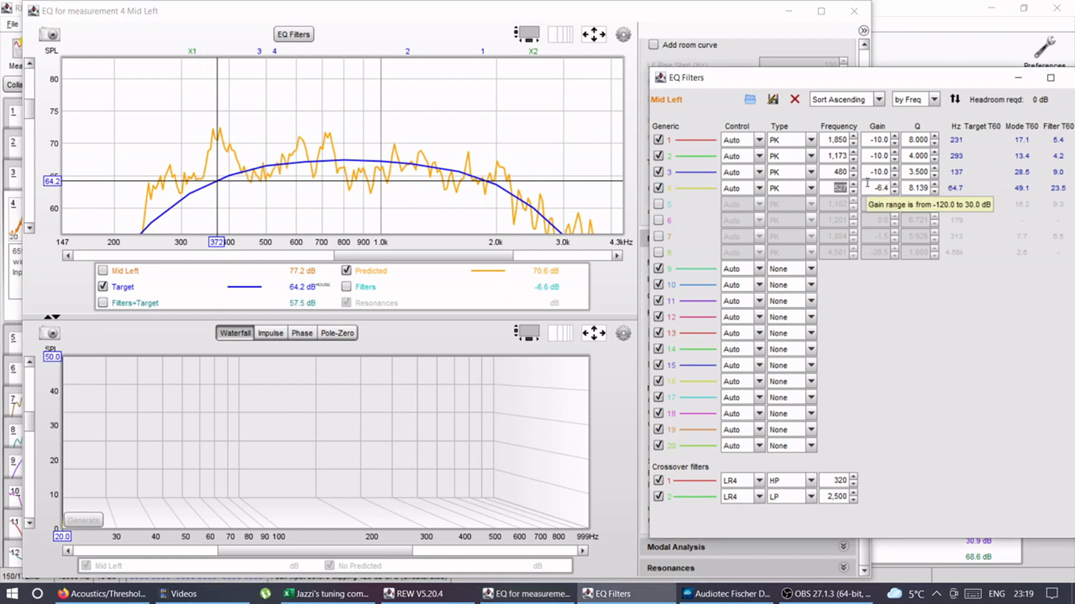
type("372")
key("Return")
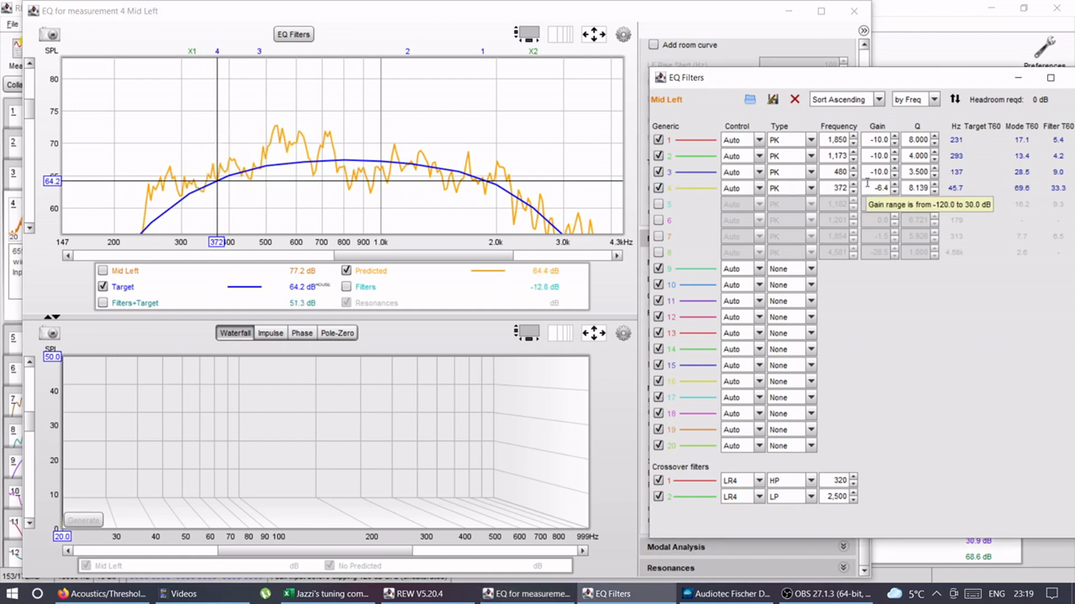
left_click(886, 187)
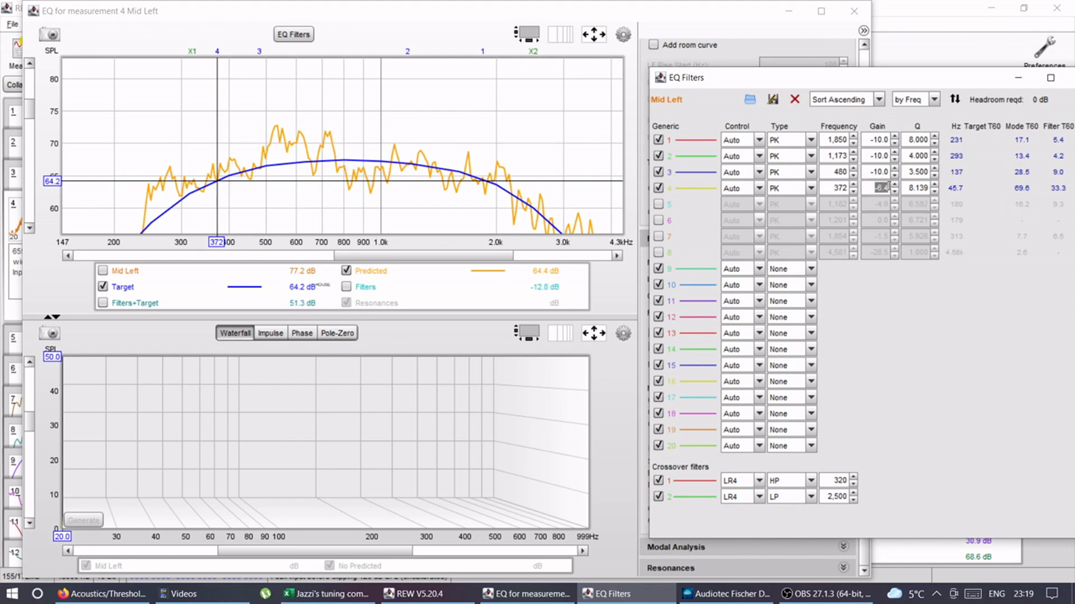
type("7")
key("Return")
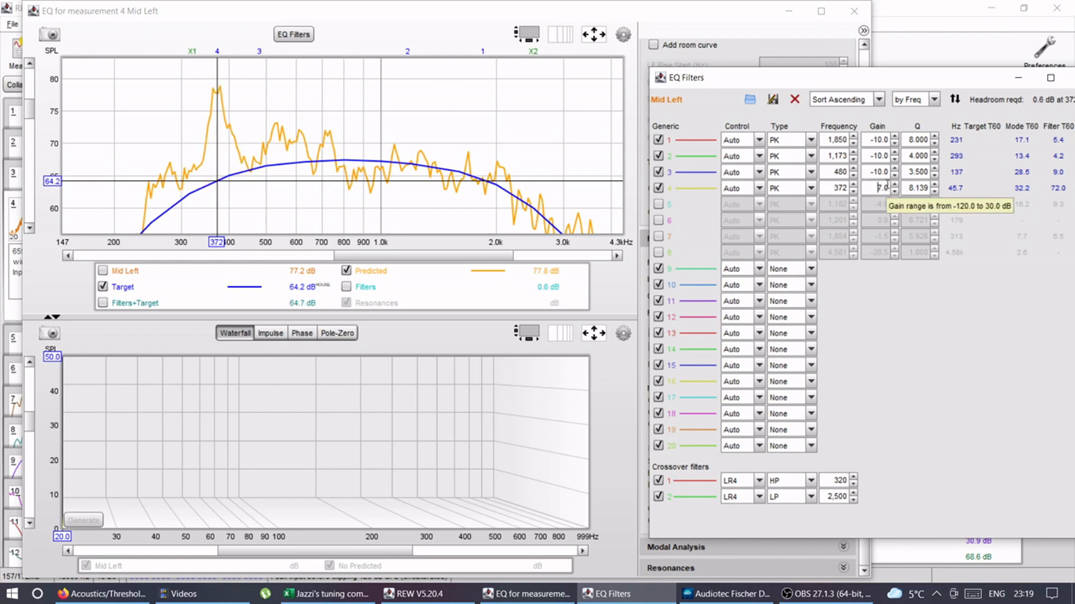
type("-")
key("Return")
Step: Try a Q of 6 for filter 4 and settle on 7
left_click(919, 188)
left_click_drag(918, 188, 932, 188)
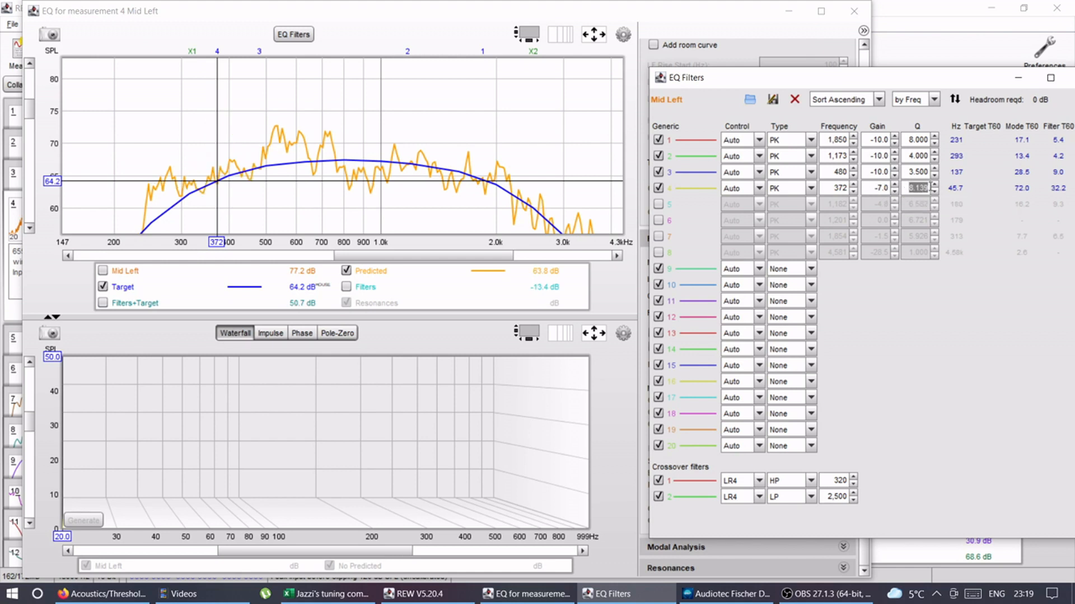
type("6")
key("Return")
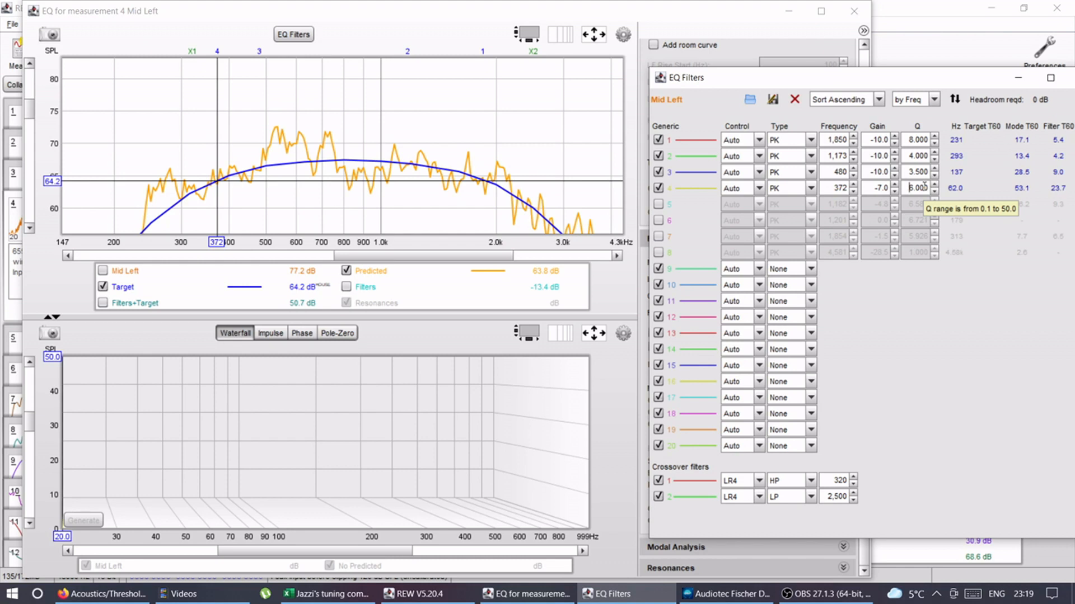
left_click_drag(906, 191, 931, 194)
type("7")
key("Return")
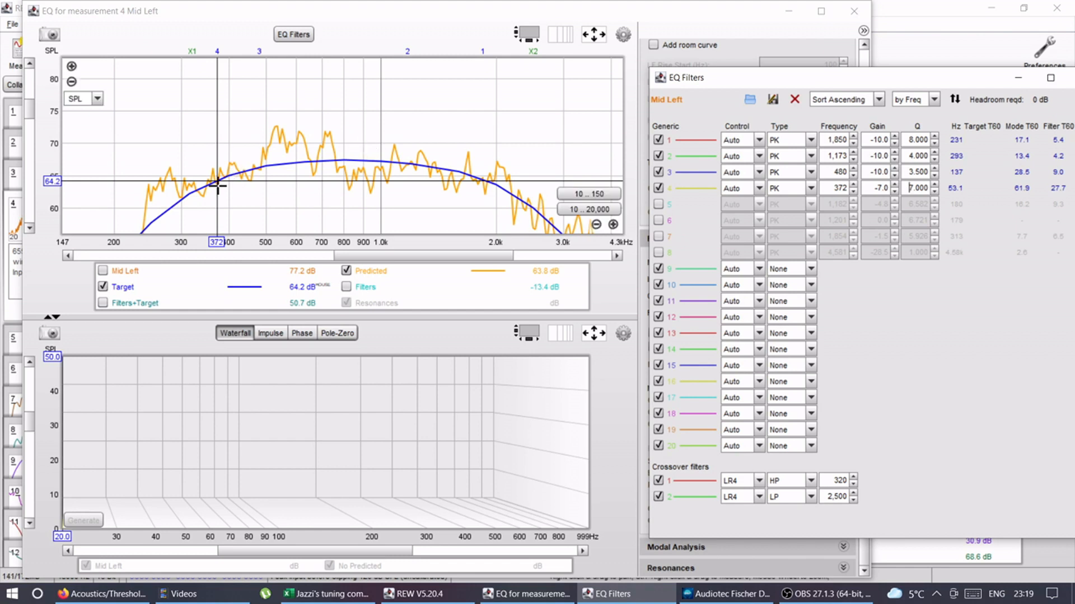
Step: Mark the excess level at 270 Hz on the graph and enable peaking filter 5 at 270 Hz with -5 dB gain and a Q of 6
left_click(162, 211)
left_click_drag(163, 211, 164, 213)
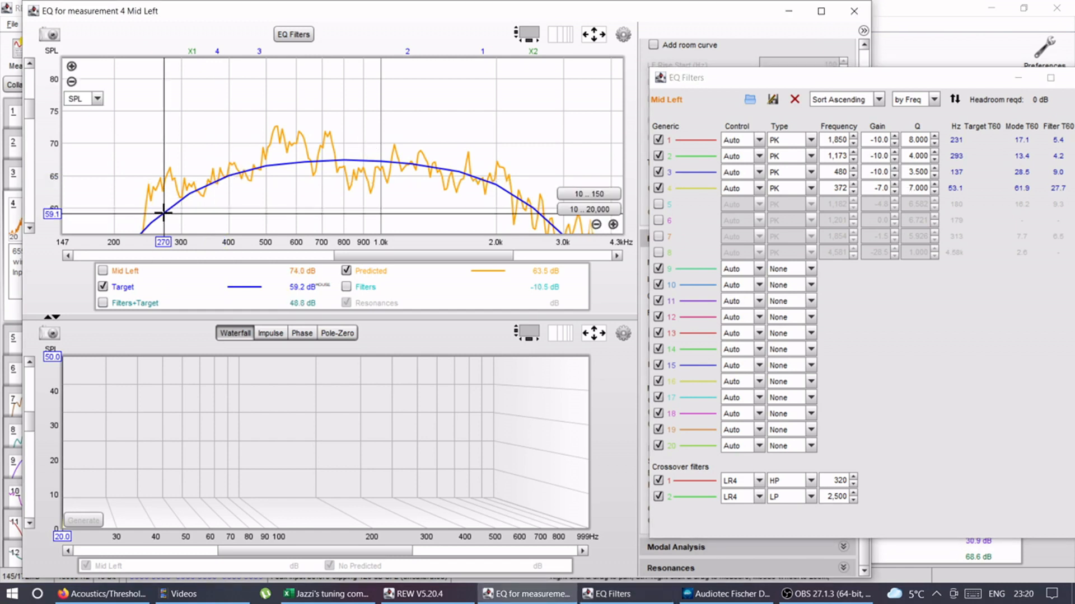
left_click(658, 204)
left_click(829, 204)
type("270")
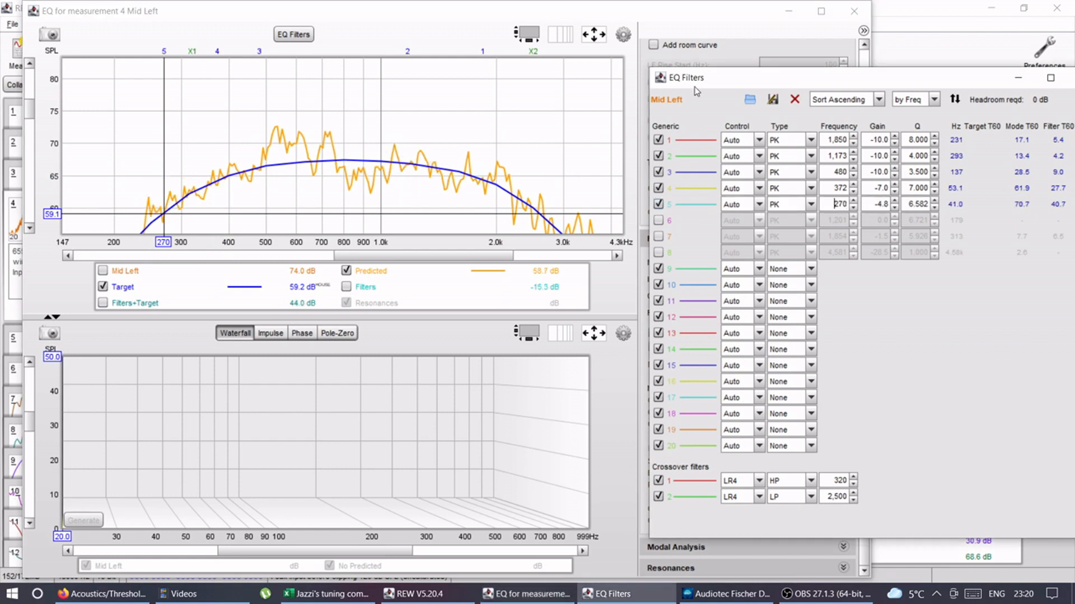
left_click(888, 205)
type("-5")
left_click(907, 202)
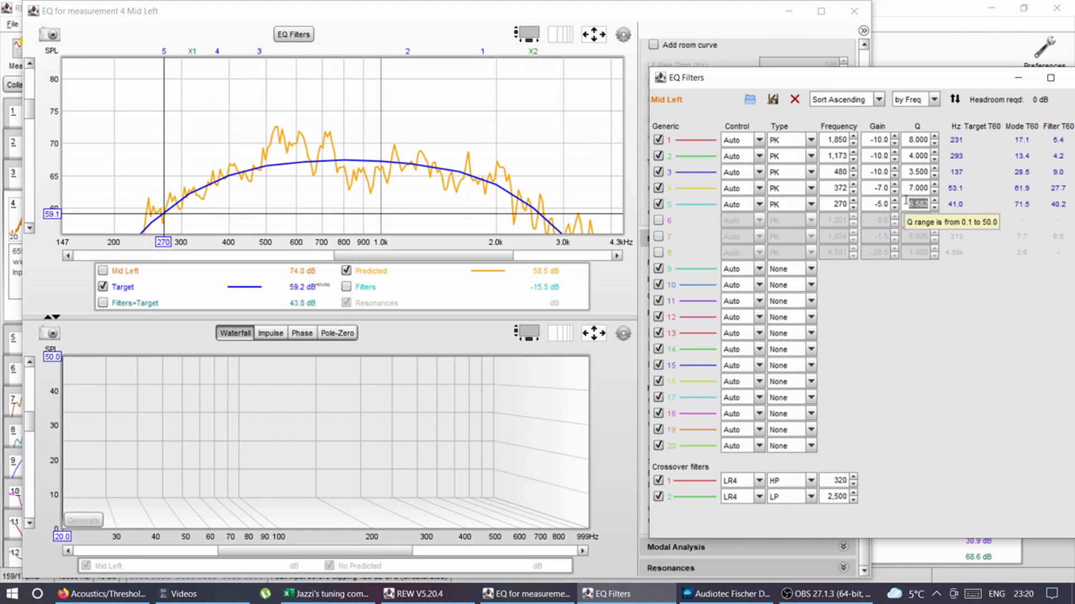
type("6")
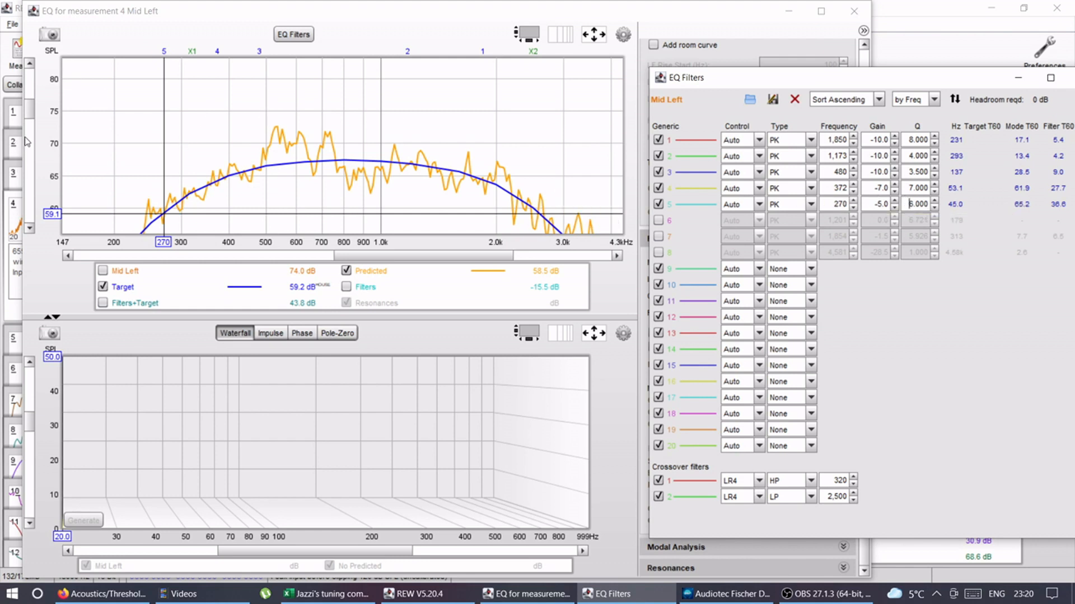
Step: Check the lower part of the predicted curve and lower filter 5's gain to -6 dB
scroll(29, 119, "down", 5)
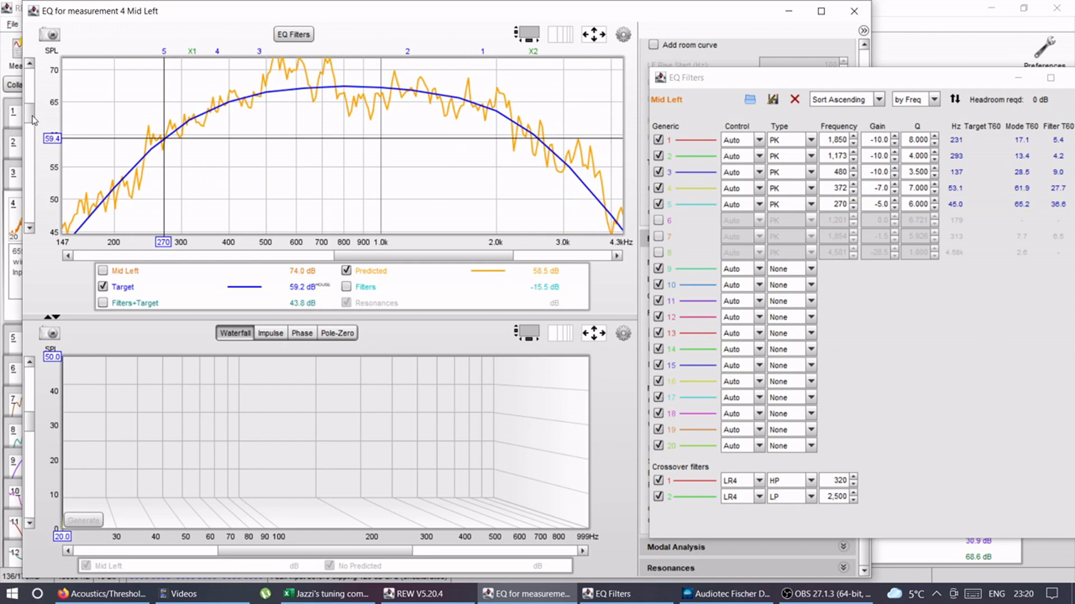
left_click(875, 203)
key("Down")
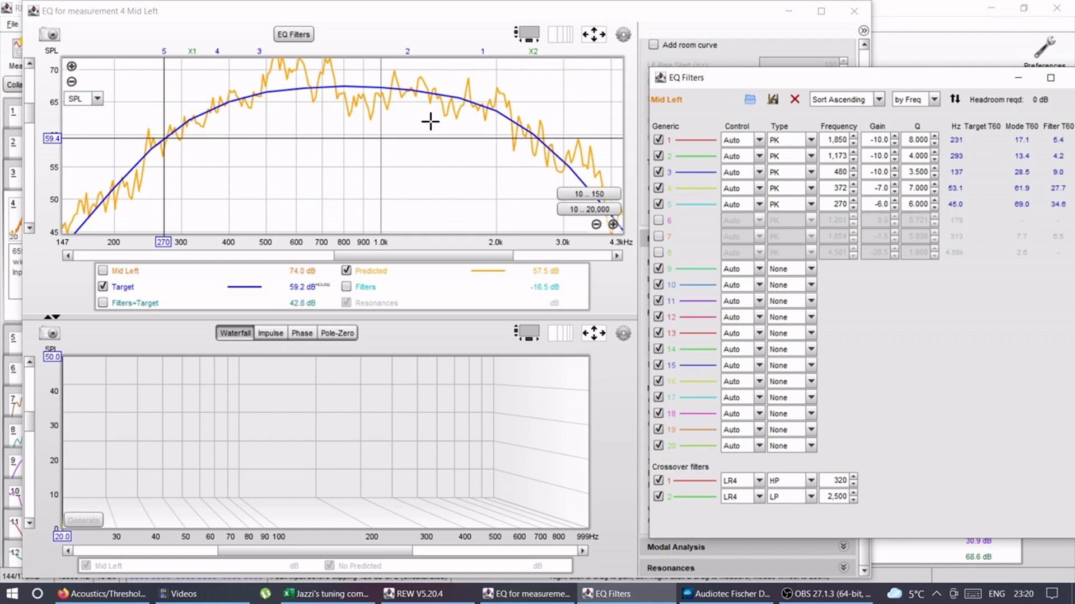
Step: Mark the peak at 565 Hz on the graph and enable peaking filter 6 at 565 Hz with -4 dB gain
left_click(289, 89)
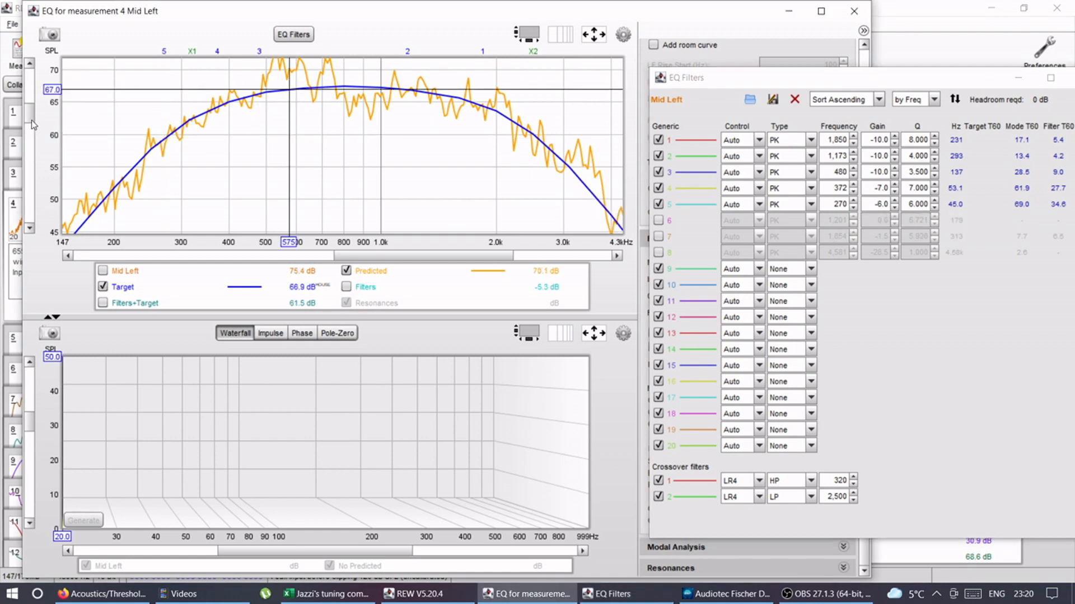
left_click_drag(31, 120, 31, 117)
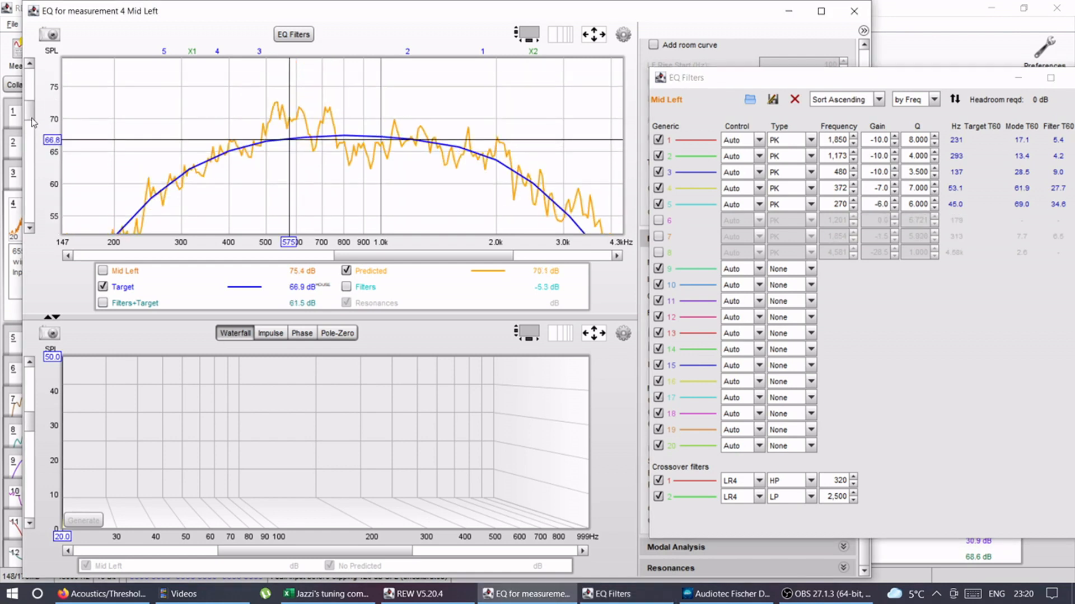
left_click(286, 141)
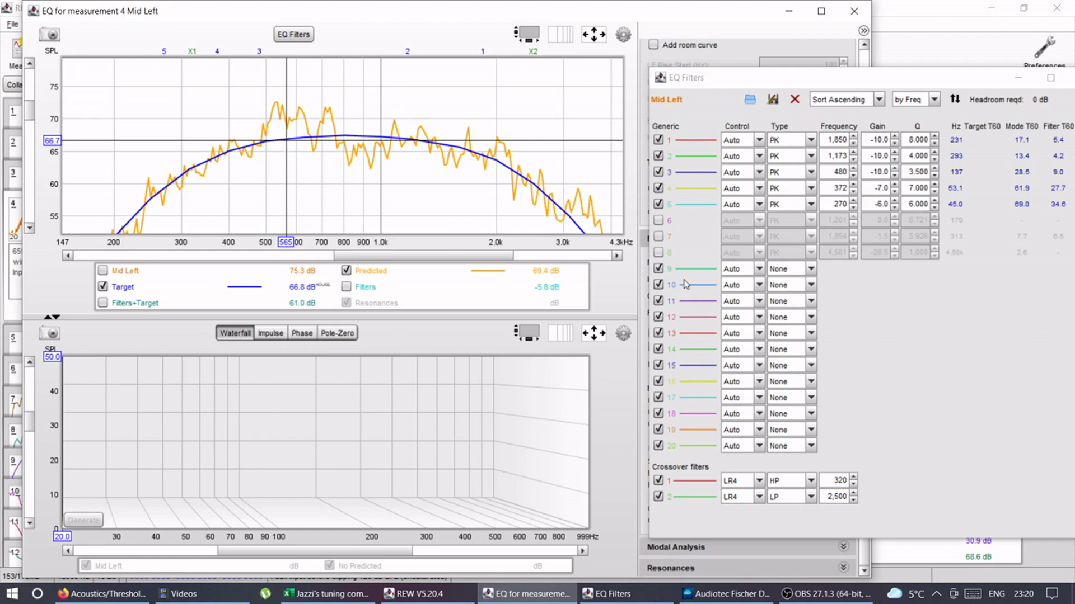
left_click(658, 220)
double_click(836, 220)
type("565")
key("Return")
double_click(877, 220)
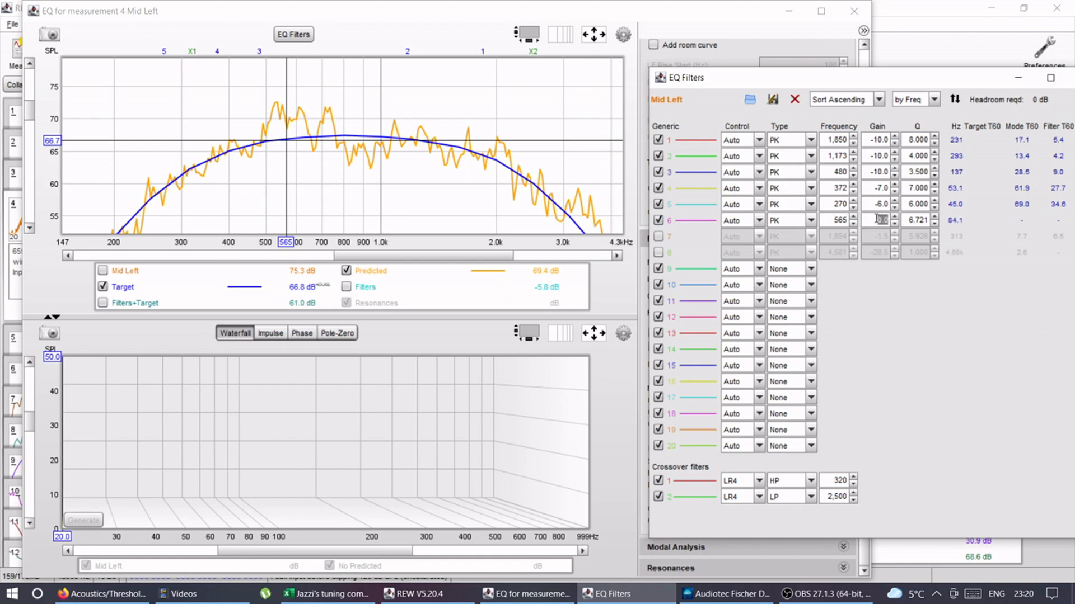
type("4")
key("Return")
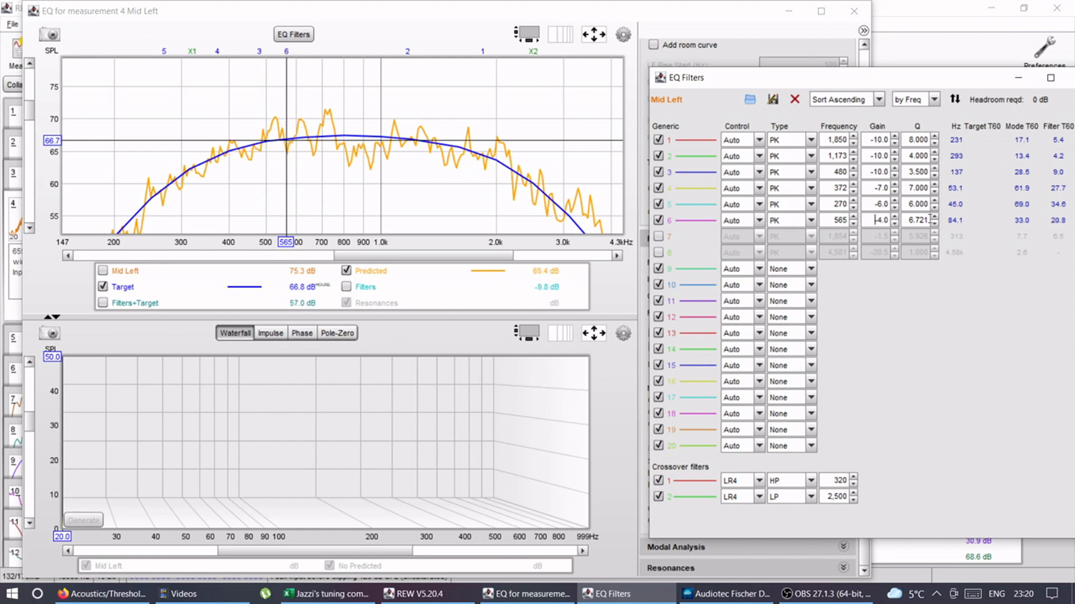
Step: Try a Q of 3 and 6 for filter 6 and settle on 5
double_click(914, 220)
type("3")
key("Return")
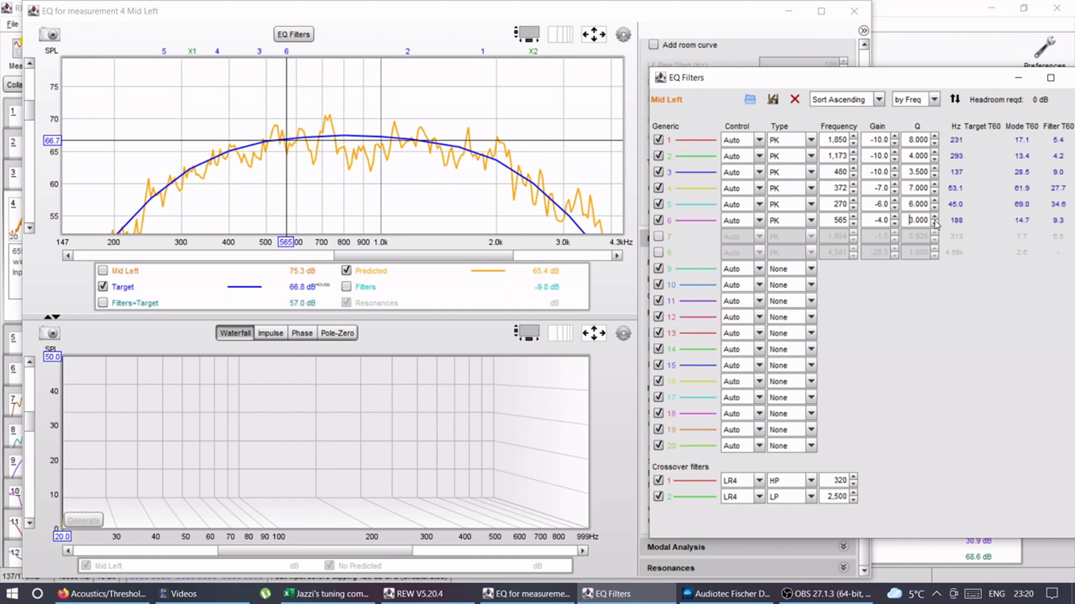
double_click(910, 220)
type("6")
key("Return")
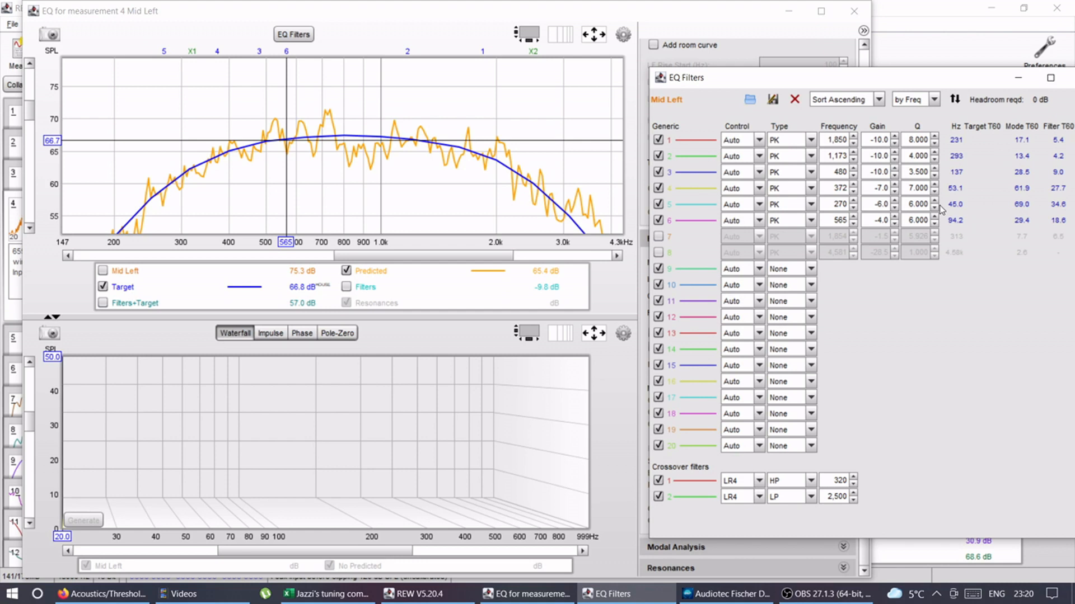
double_click(908, 221)
type("5")
key("Return")
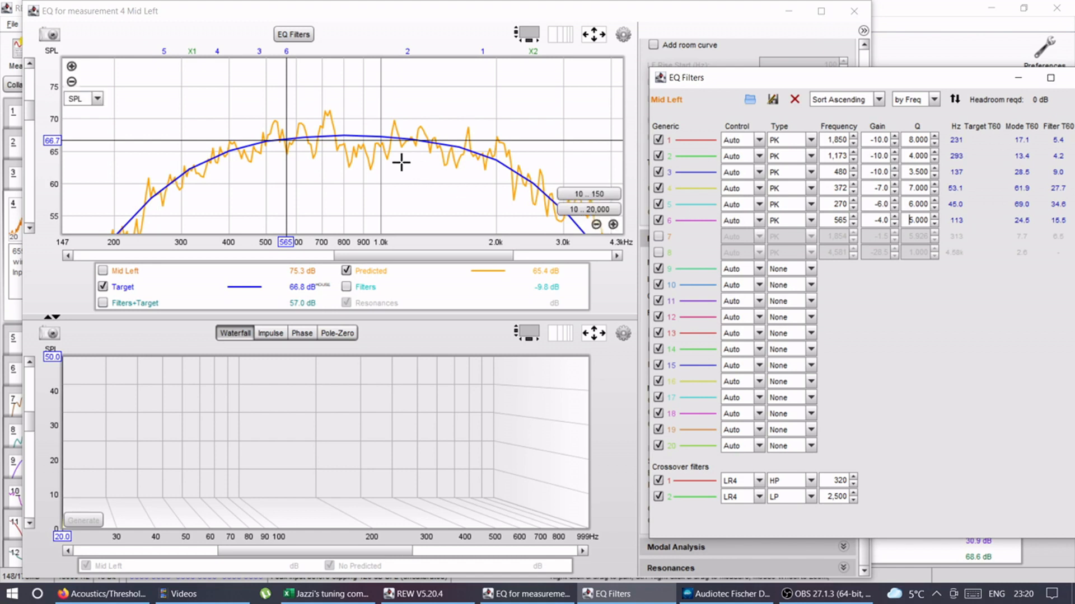
Step: Mark the dip at 895 Hz on the graph and enable peaking filter 7 at 900 Hz with 3 dB gain and a Q of 5
left_click(361, 171)
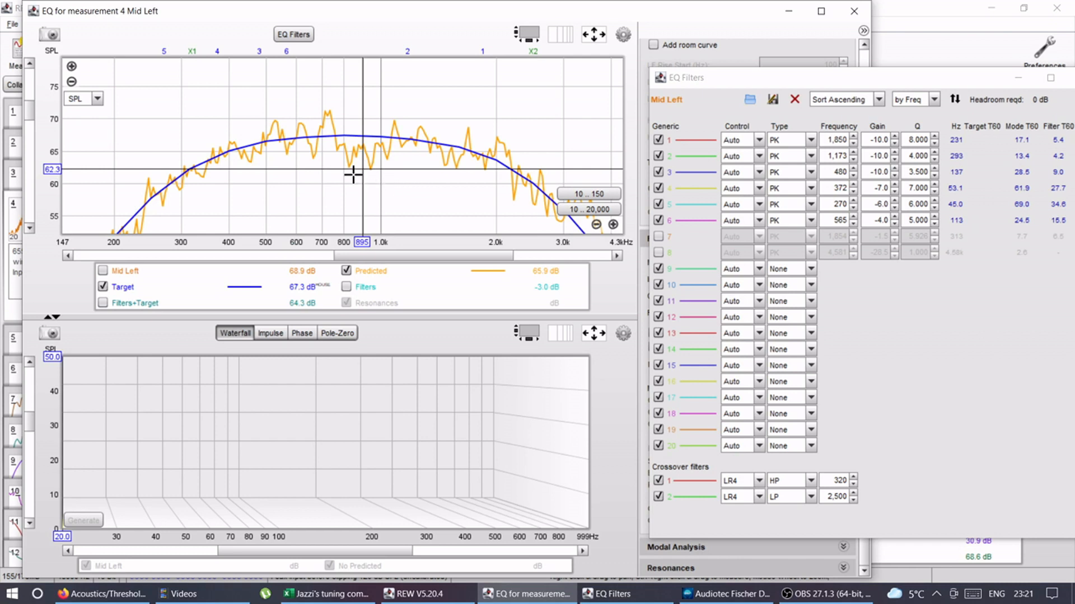
left_click(347, 163)
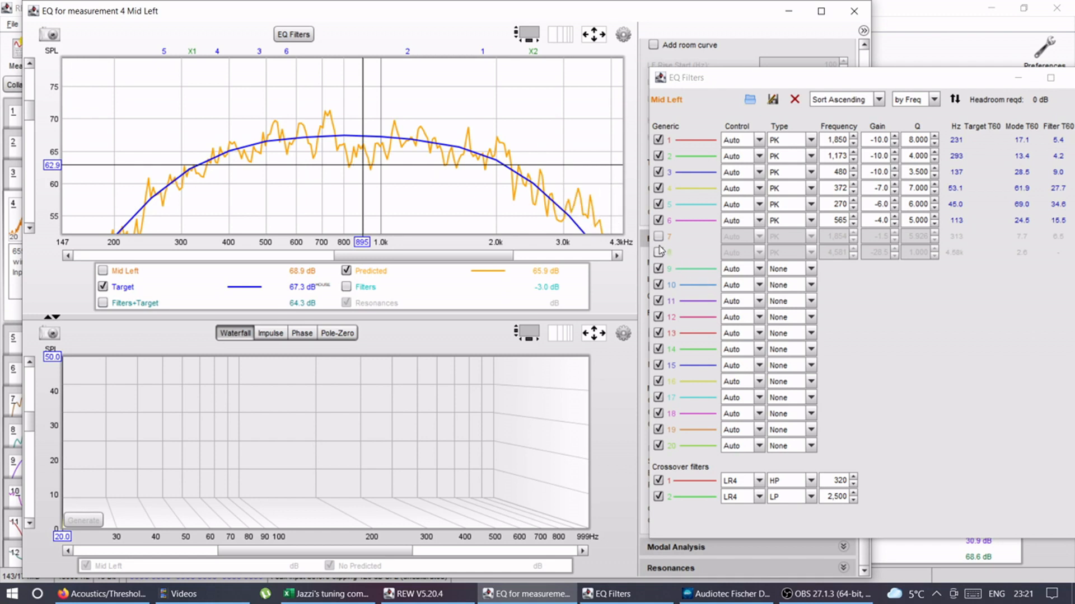
left_click(659, 237)
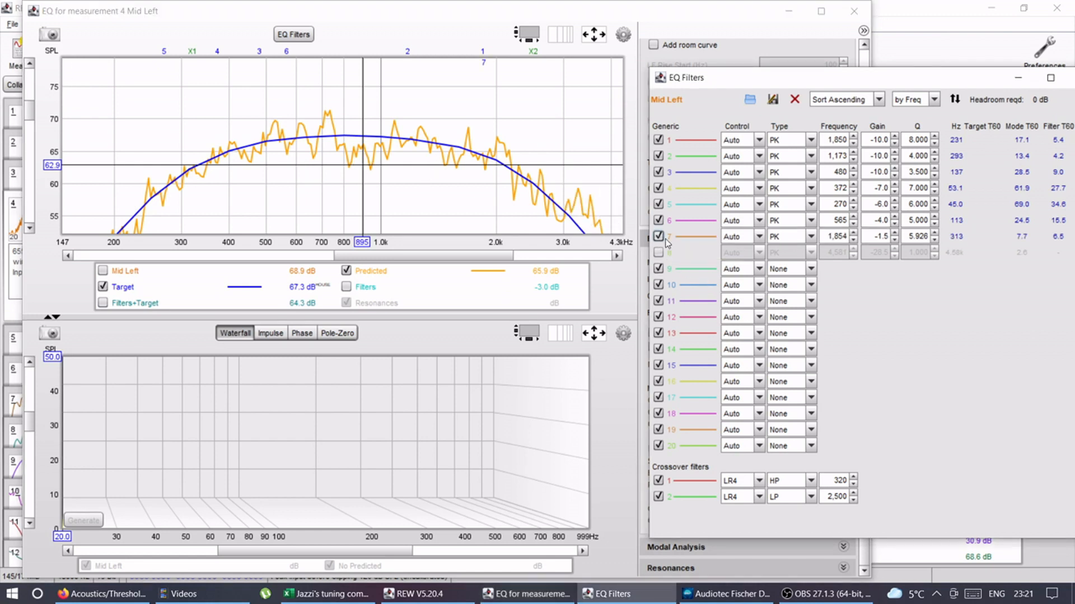
left_click(838, 236)
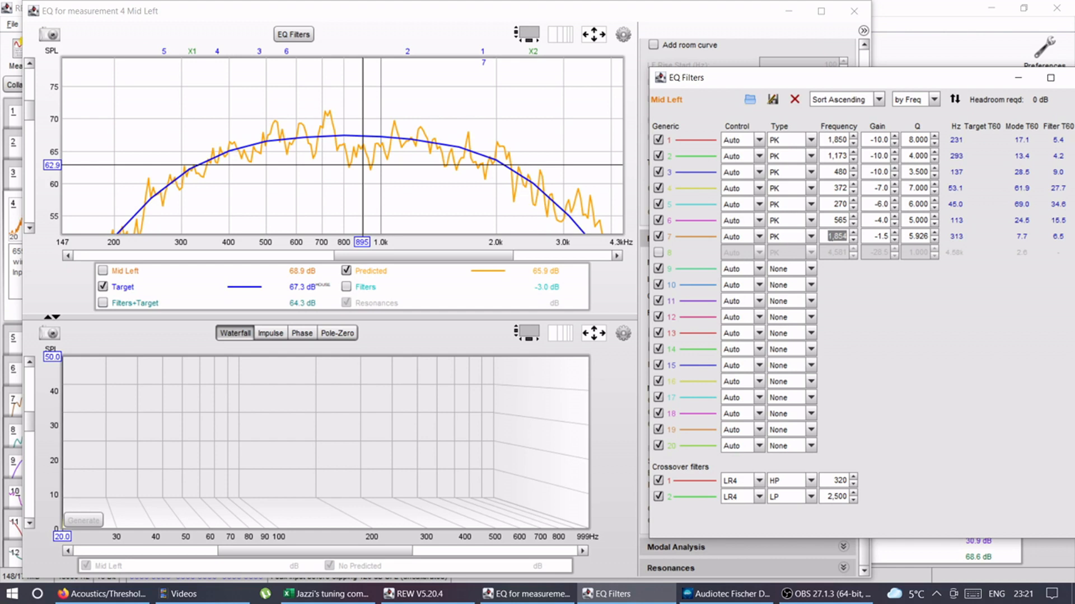
type("900")
key("Return")
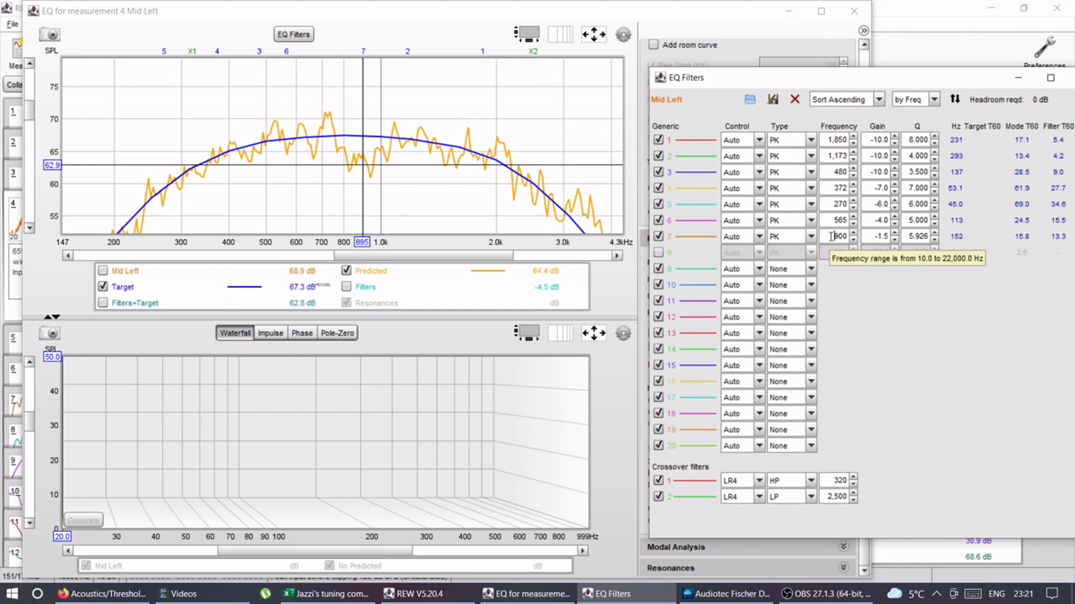
left_click(881, 236)
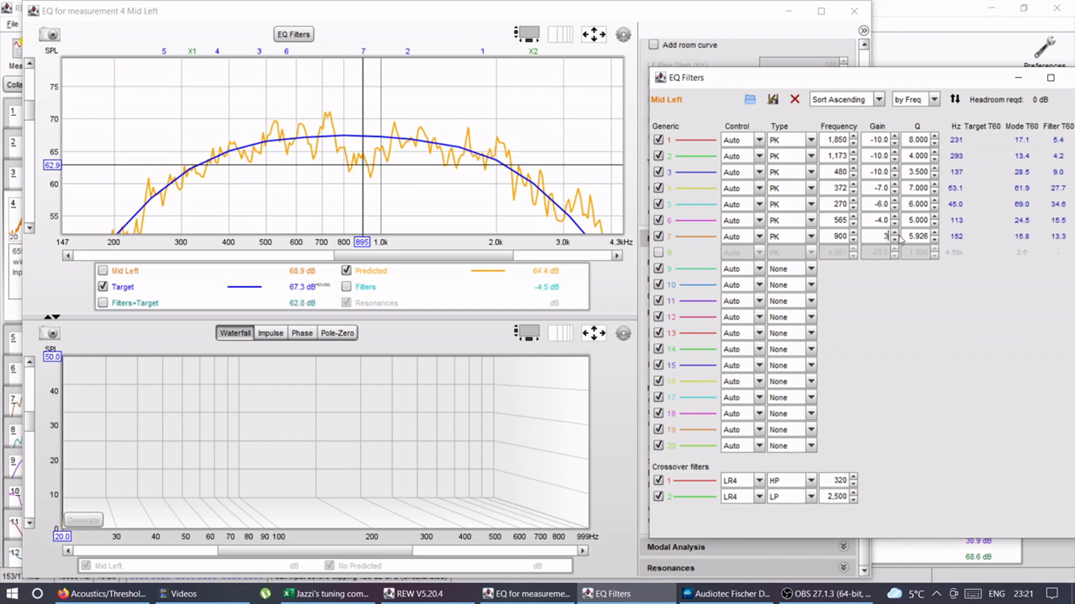
type("3")
key("Tab")
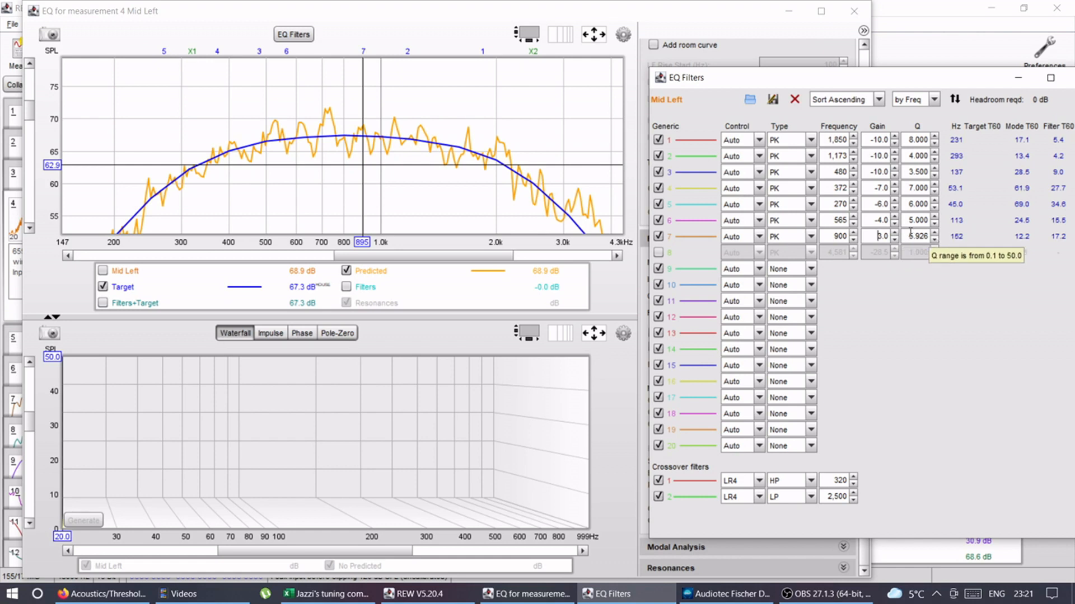
type("5")
key("Return")
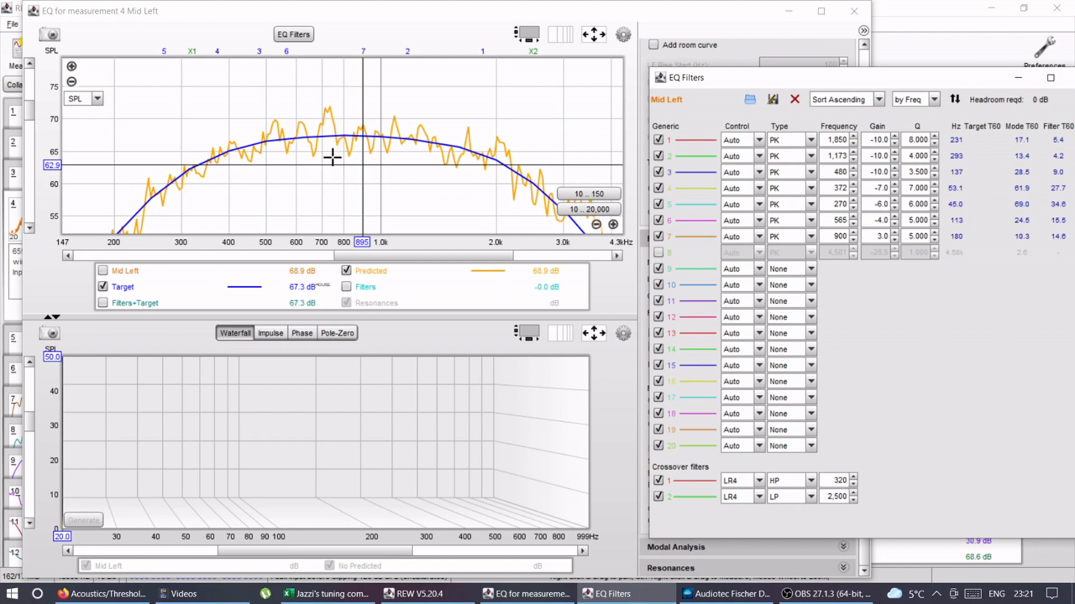
Step: Mark the peak at 725 Hz and the excess level at 3.42 kHz on the graph, and enable peaking filter 8 at 3,400 Hz
left_click(326, 122)
left_click(327, 124)
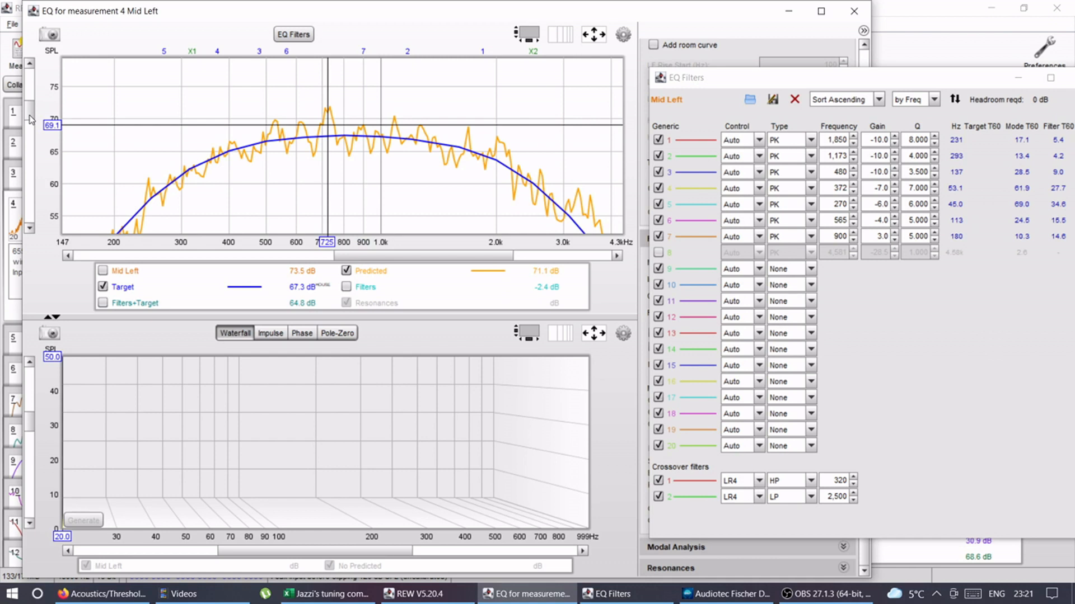
scroll(32, 120, "down", 4)
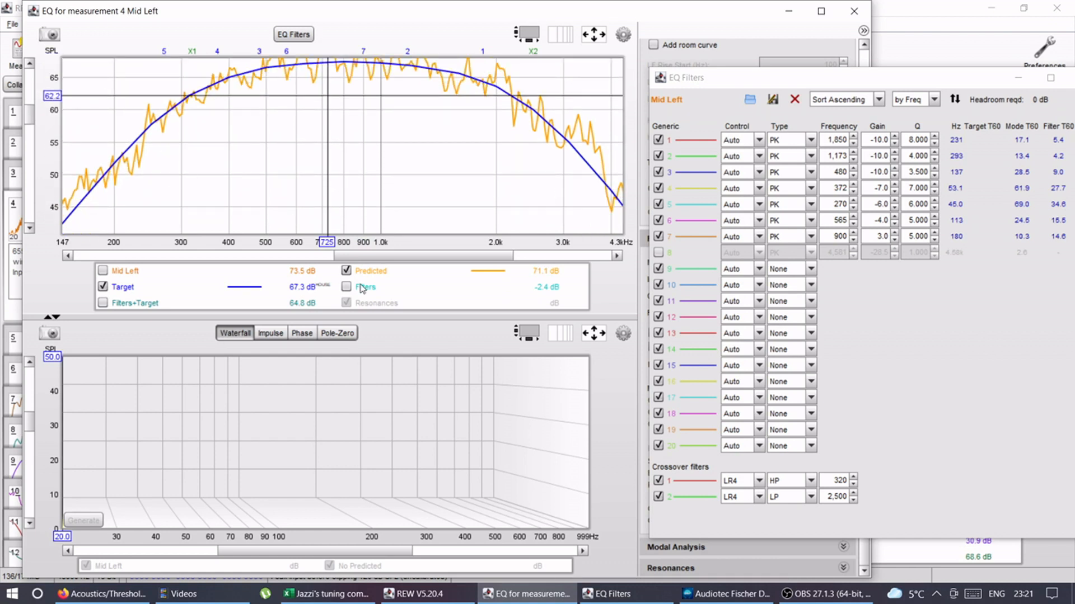
left_click_drag(395, 257, 451, 258)
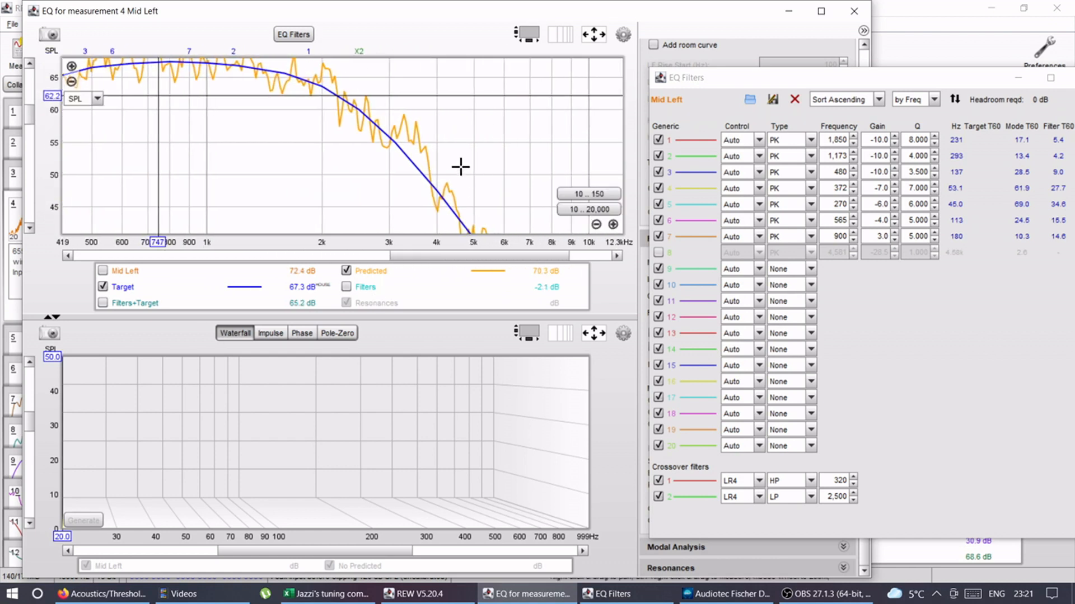
left_click(410, 151)
left_click(408, 177)
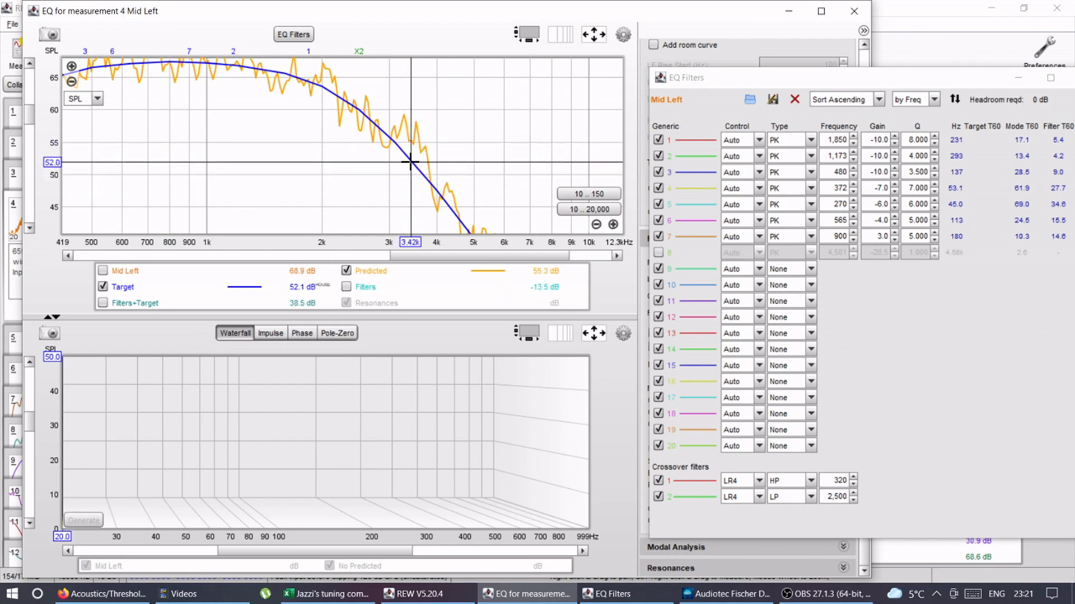
left_click(658, 252)
left_click(840, 253)
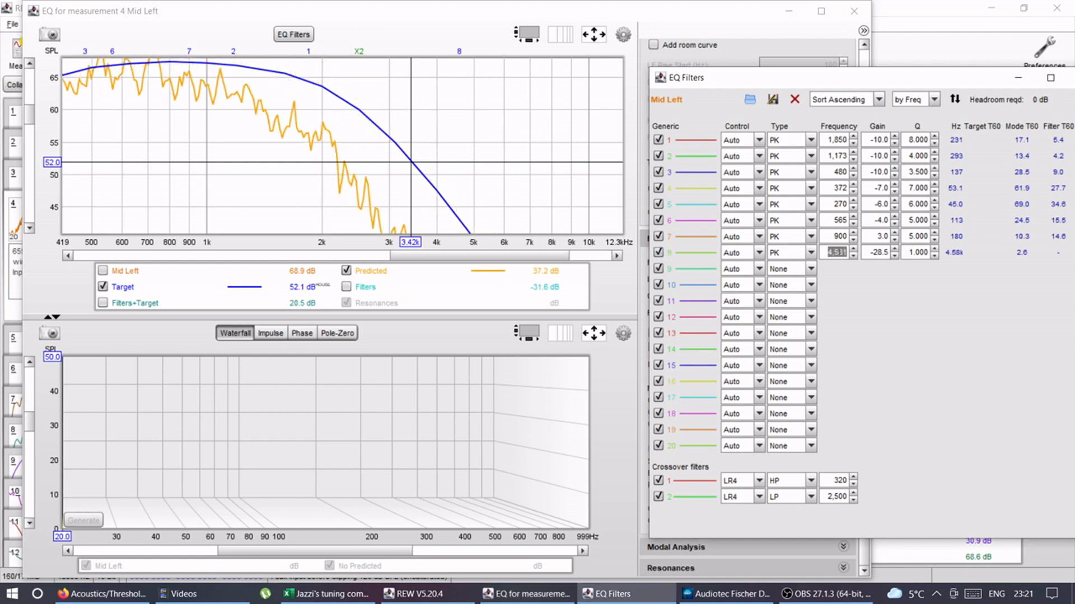
type("350")
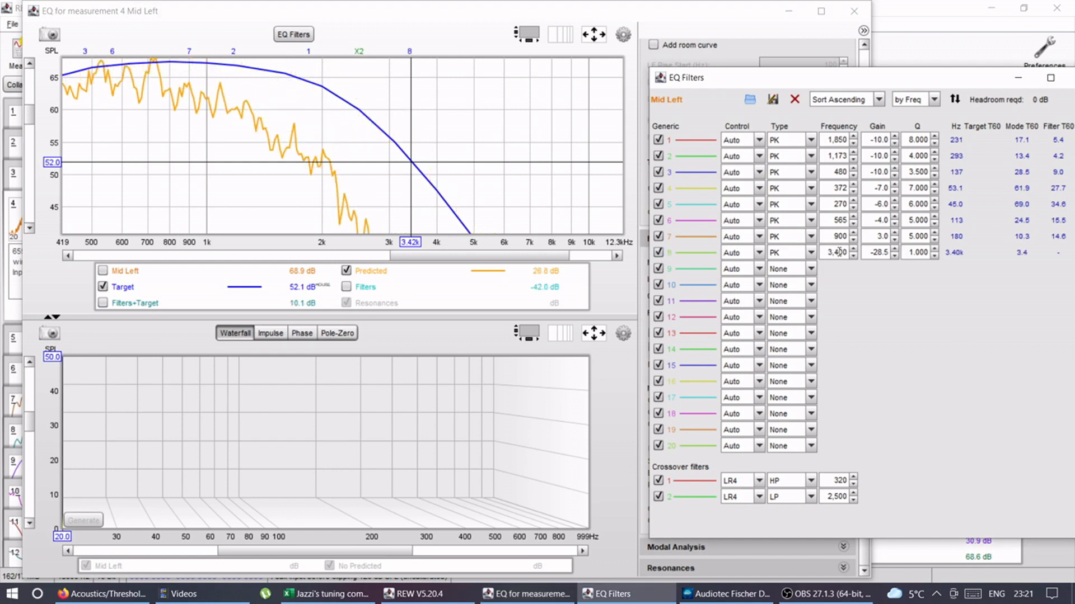
Step: Zero filter 8's gain and try -3 dB for it
double_click(876, 252)
type("0")
key("Return")
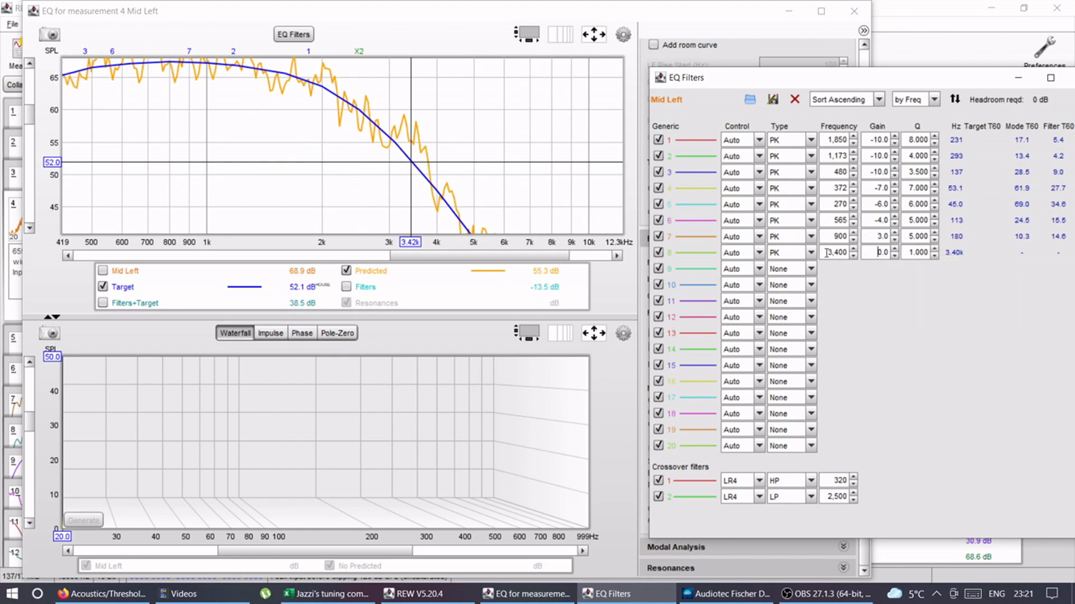
left_click_drag(869, 255, 897, 253)
type("-3")
key("Return")
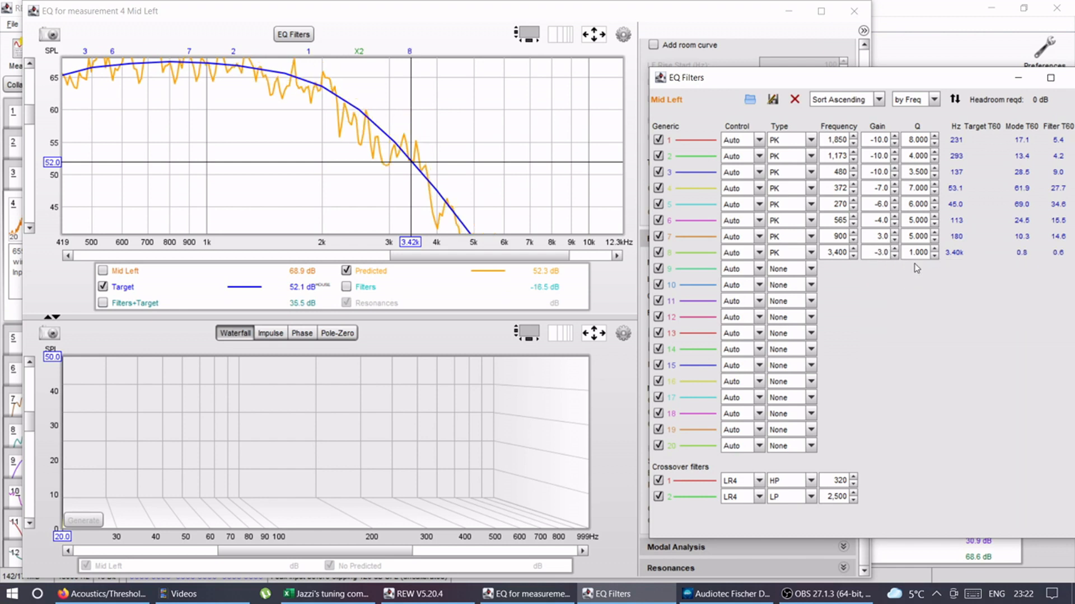
Step: Try a Q of 8 and 6 for filter 8 and settle on 7
left_click_drag(911, 253, 945, 248)
type("8")
key("Return")
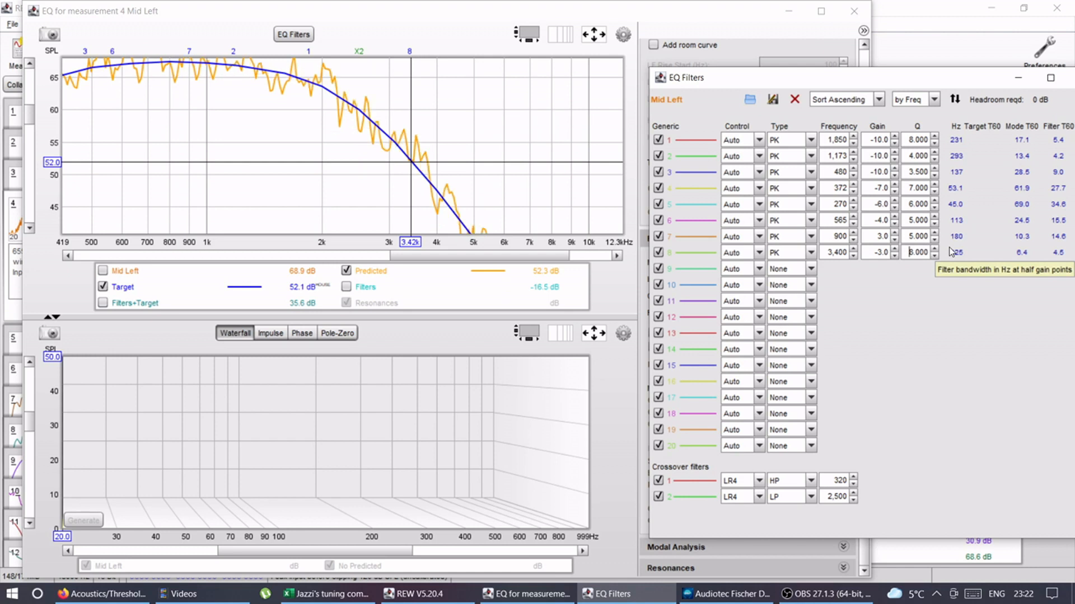
left_click_drag(910, 252, 933, 253)
type("6")
key("Return")
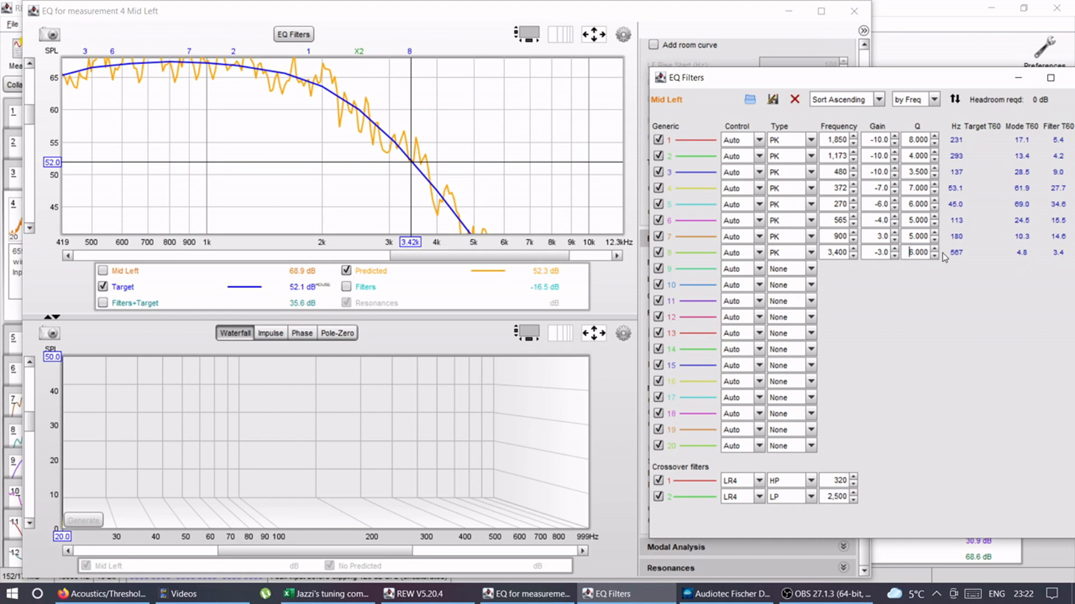
left_click_drag(912, 255, 946, 253)
type("7")
key("Return")
Step: Set filter 8's gain to -5 dB and check the predicted curve against the target across the midrange
left_click_drag(876, 252, 899, 252)
key("Return")
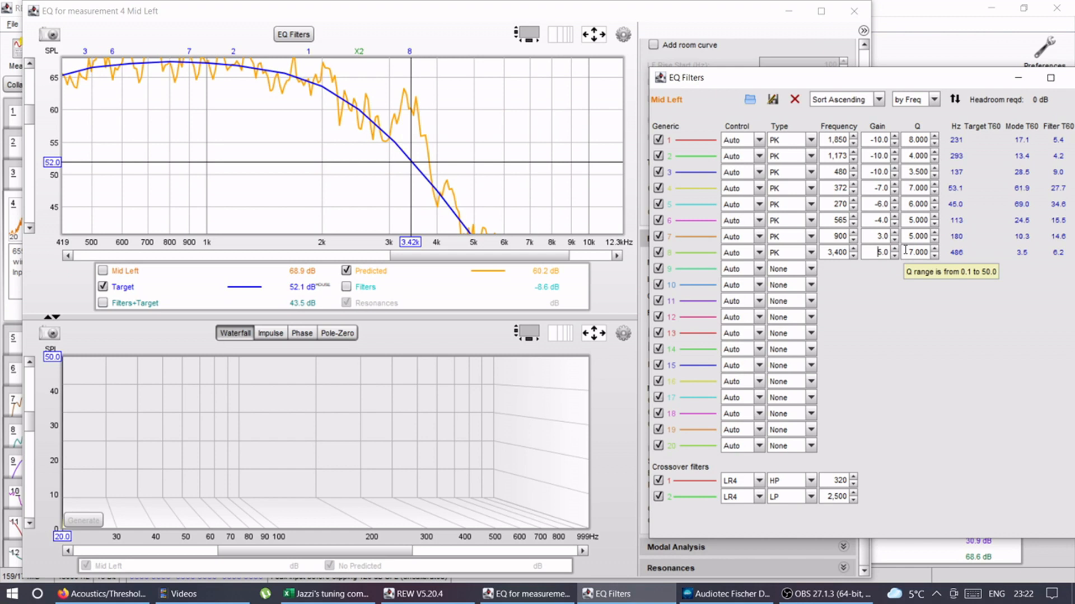
type("-")
key("Return")
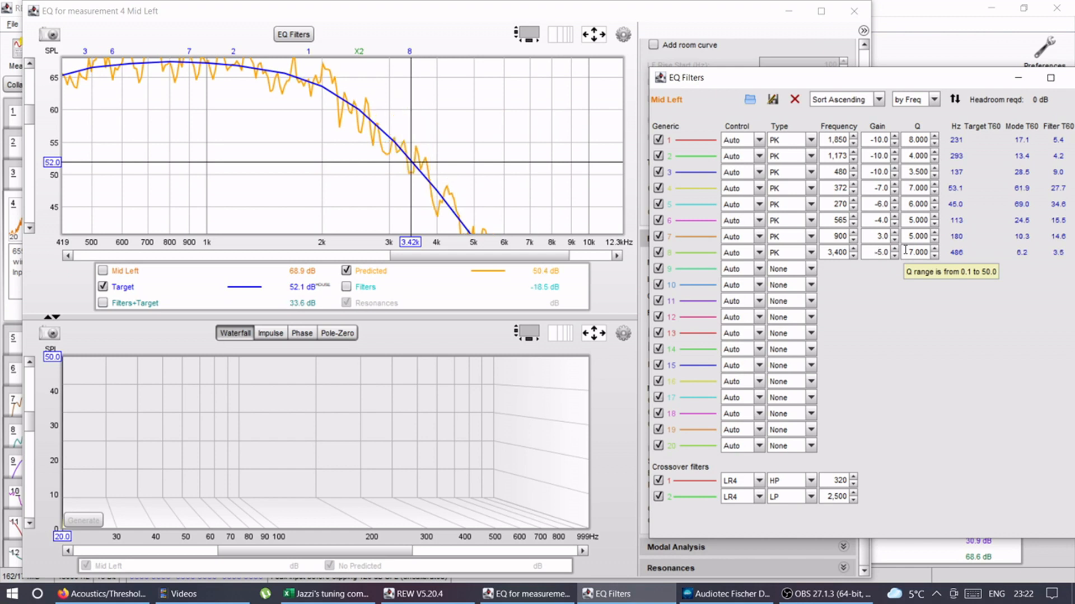
left_click_drag(440, 208, 372, 147)
left_click_drag(467, 257, 382, 246)
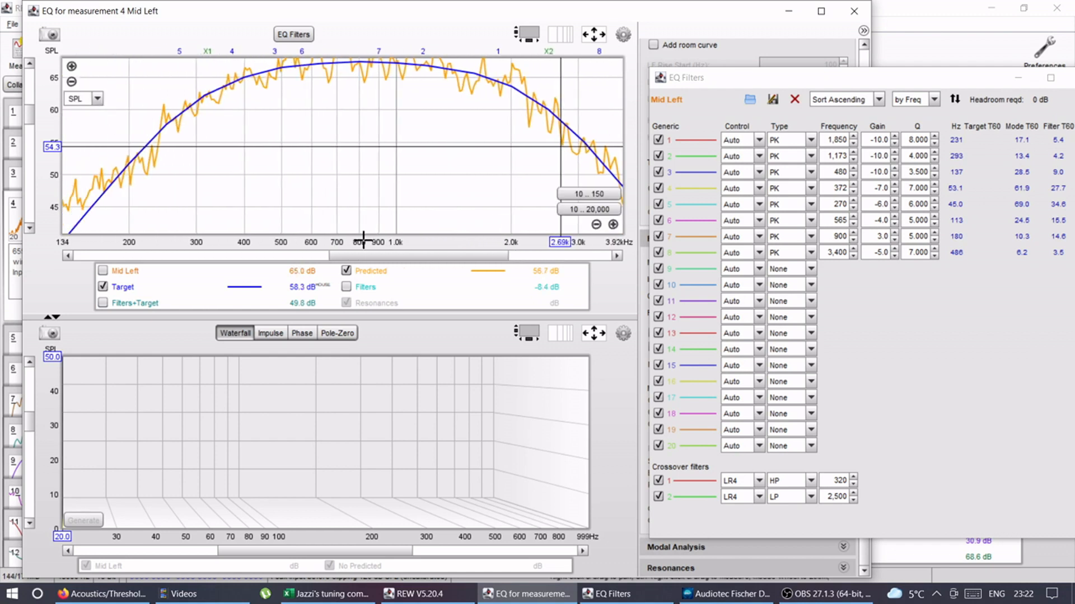
left_click_drag(30, 119, 29, 117)
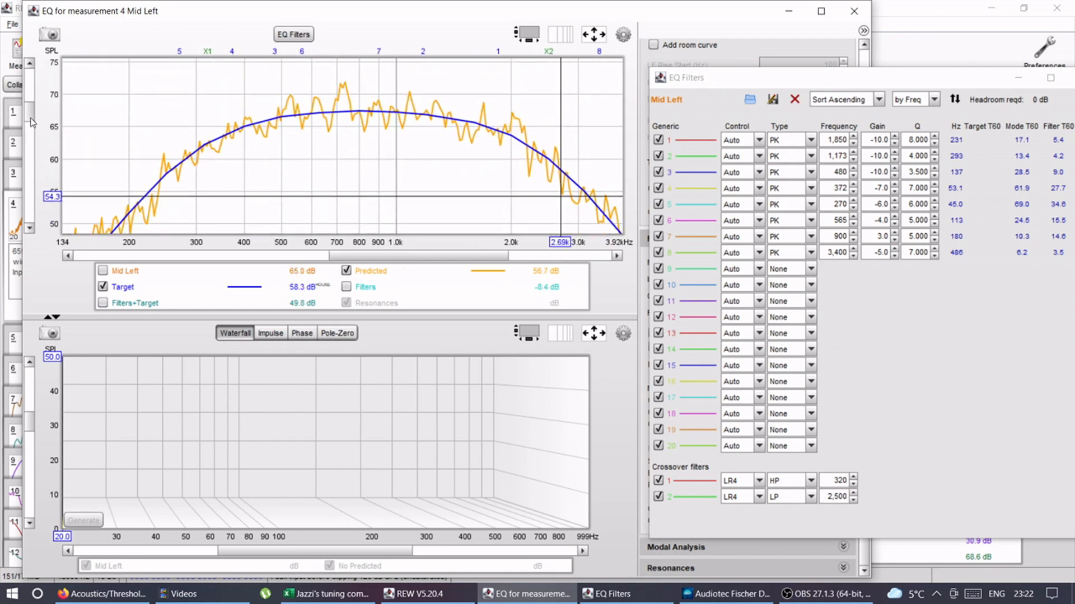
left_click_drag(373, 255, 331, 263)
mouse_move(30, 111)
left_mouse_down()
mouse_move(40, 118)
mouse_move(31, 130)
mouse_move(38, 117)
left_mouse_up()
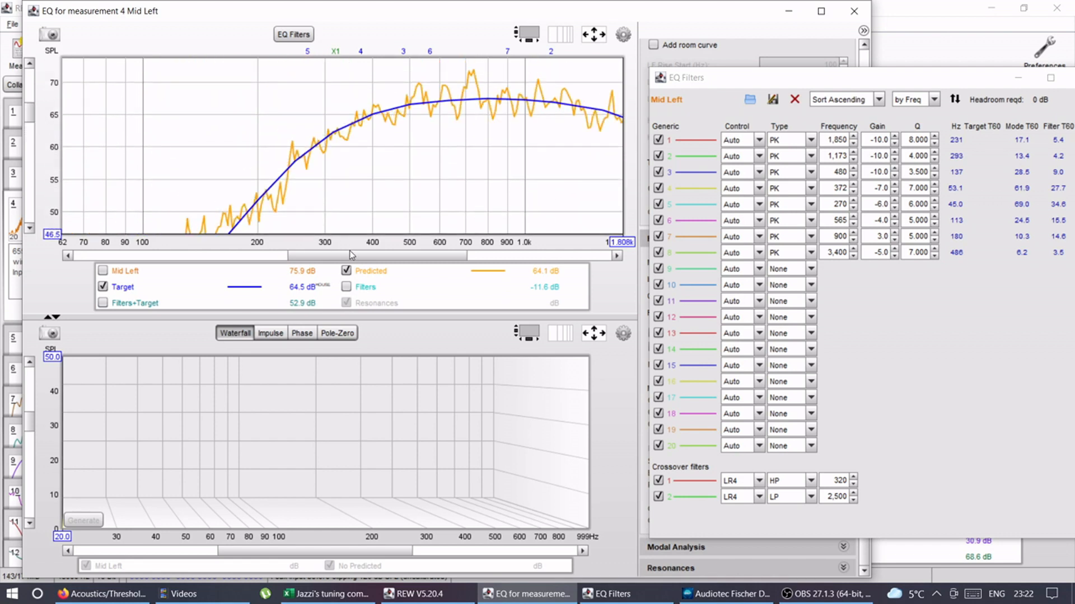
left_click_drag(353, 258, 406, 265)
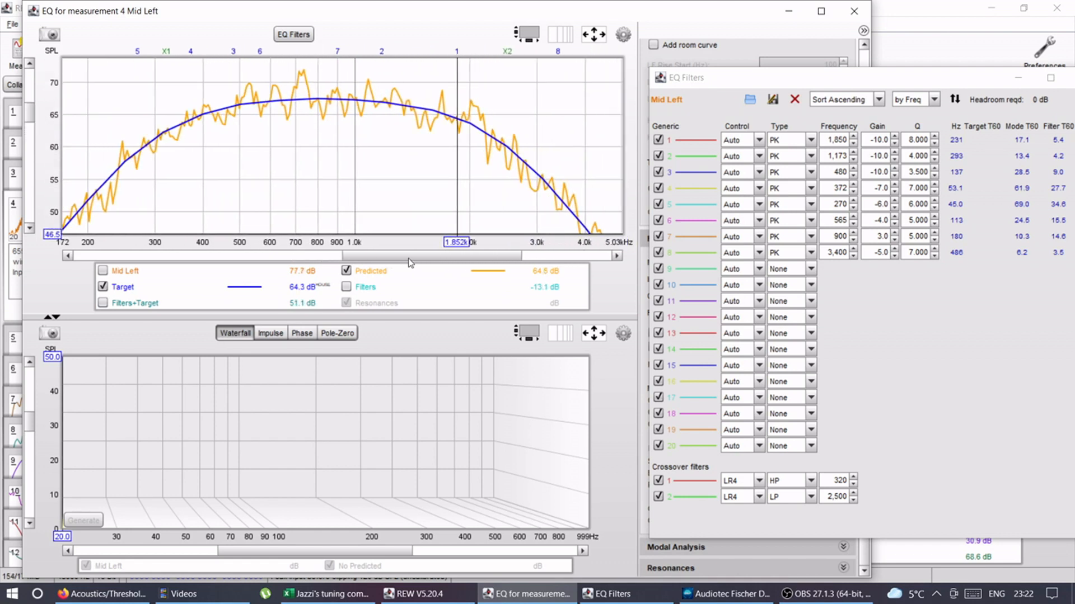
Step: Close the EQ filter list and generate a measurement from the left midrange's predicted response
left_click_drag(942, 77, 734, 74)
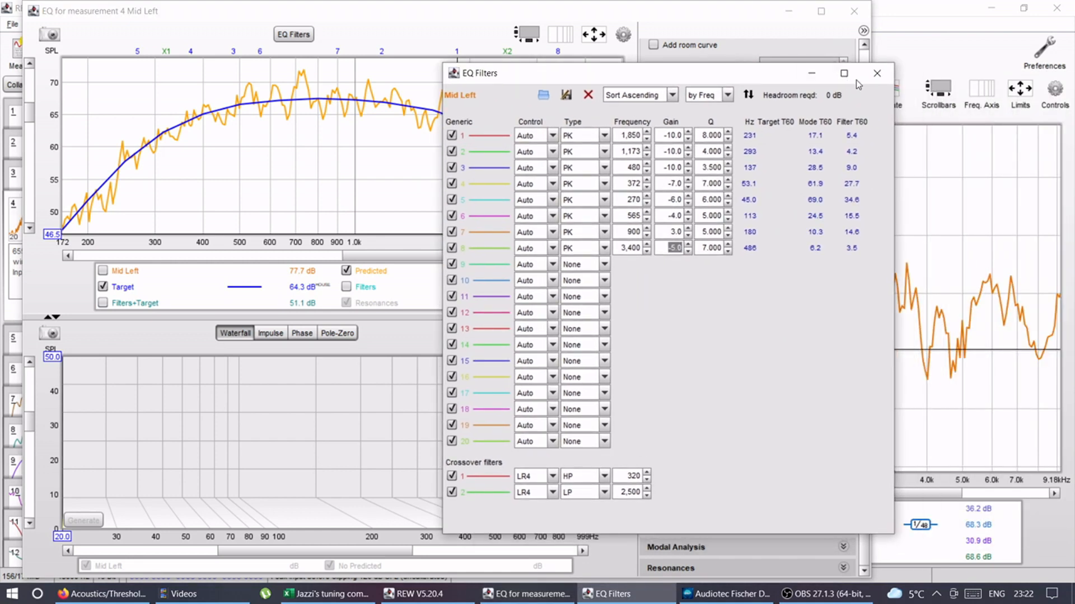
left_click(874, 75)
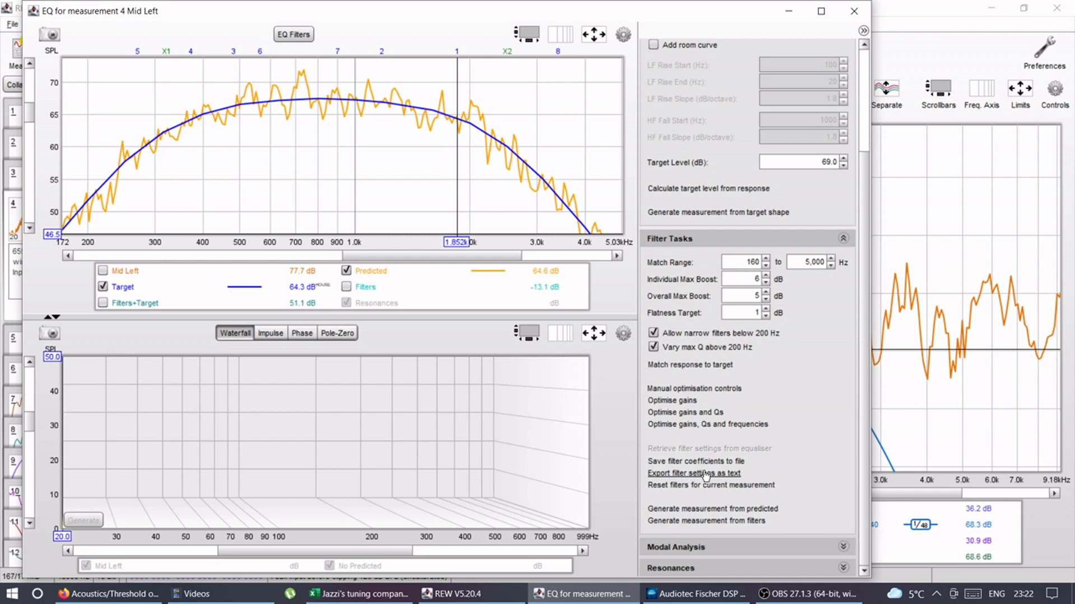
left_click(703, 510)
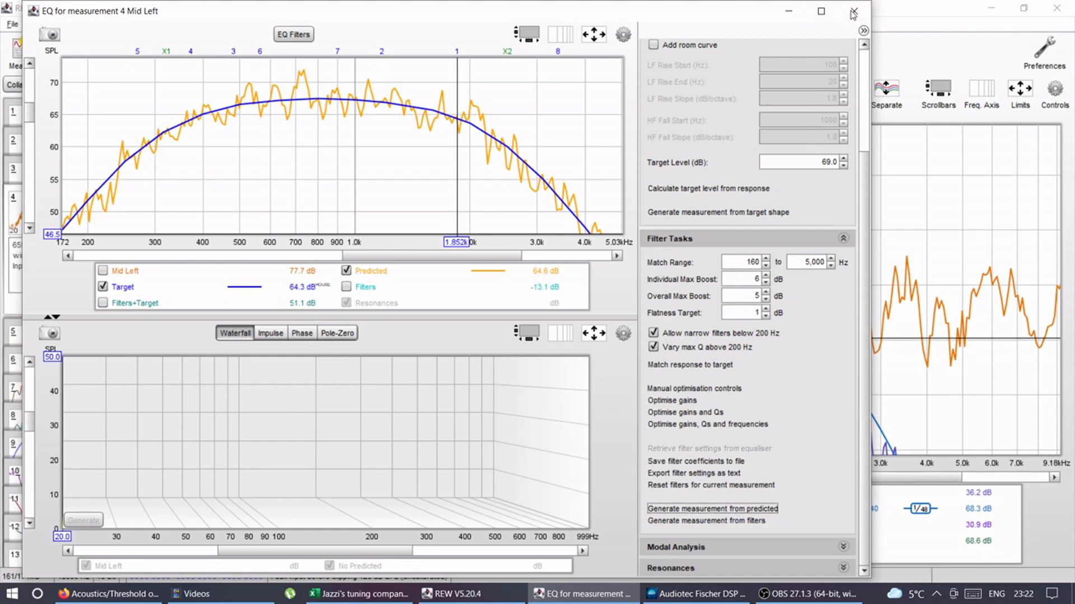
Step: Close the Mid Left equaliser window and apply 1/6 smoothing to all selected measurements in the overlay graph
left_click(853, 10)
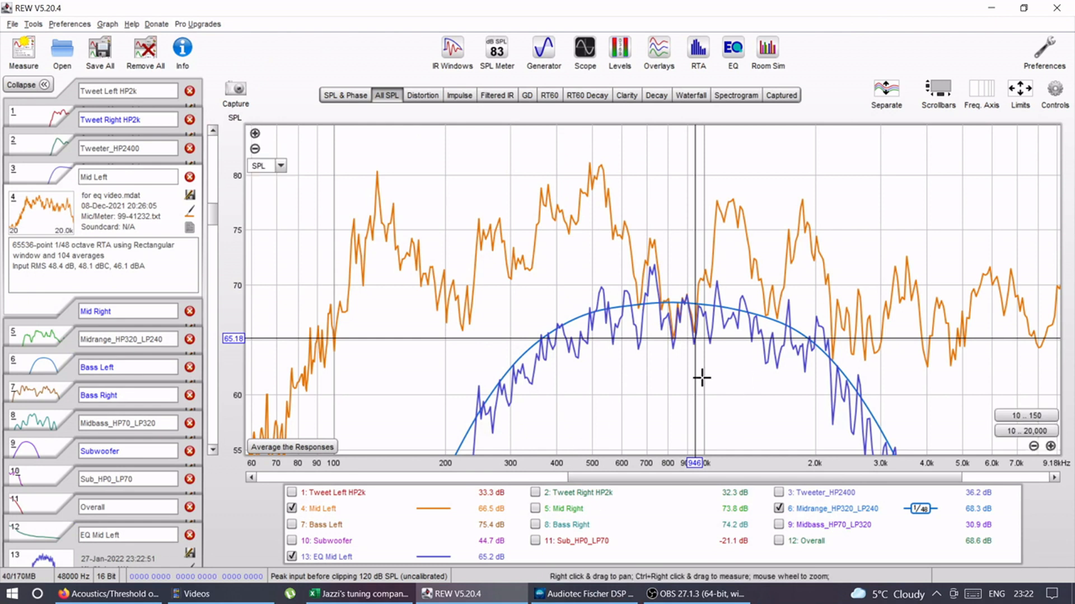
left_click(1064, 84)
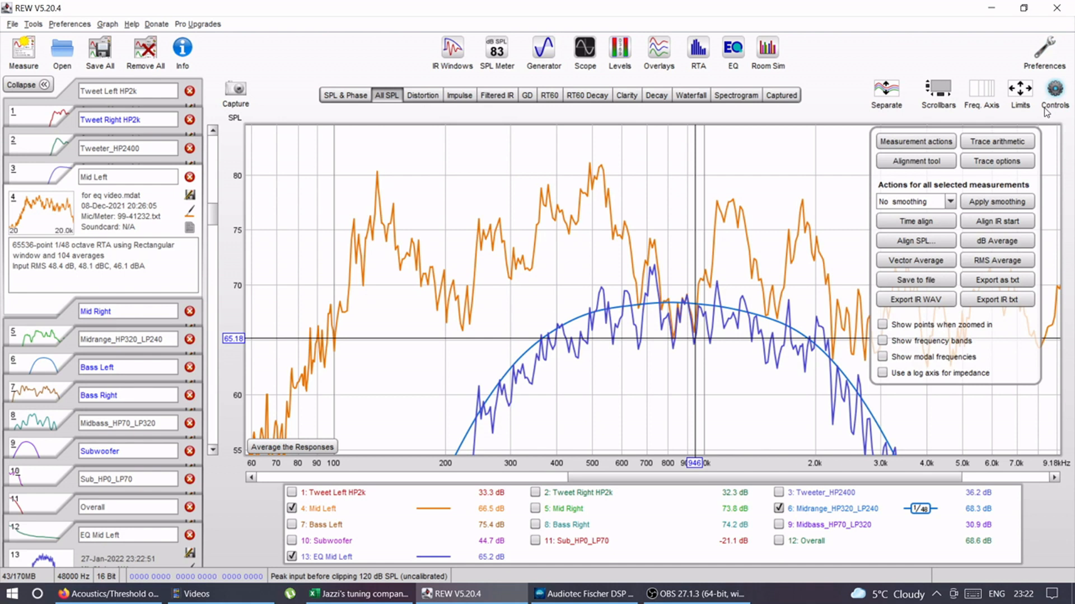
left_click(910, 201)
left_click(909, 218)
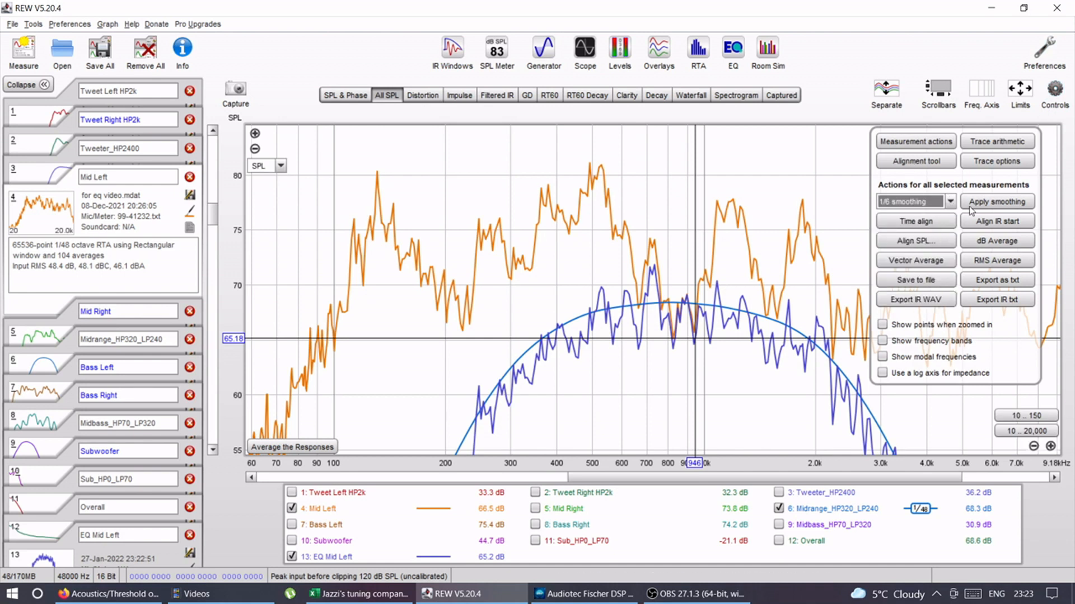
left_click(971, 203)
left_click(1055, 90)
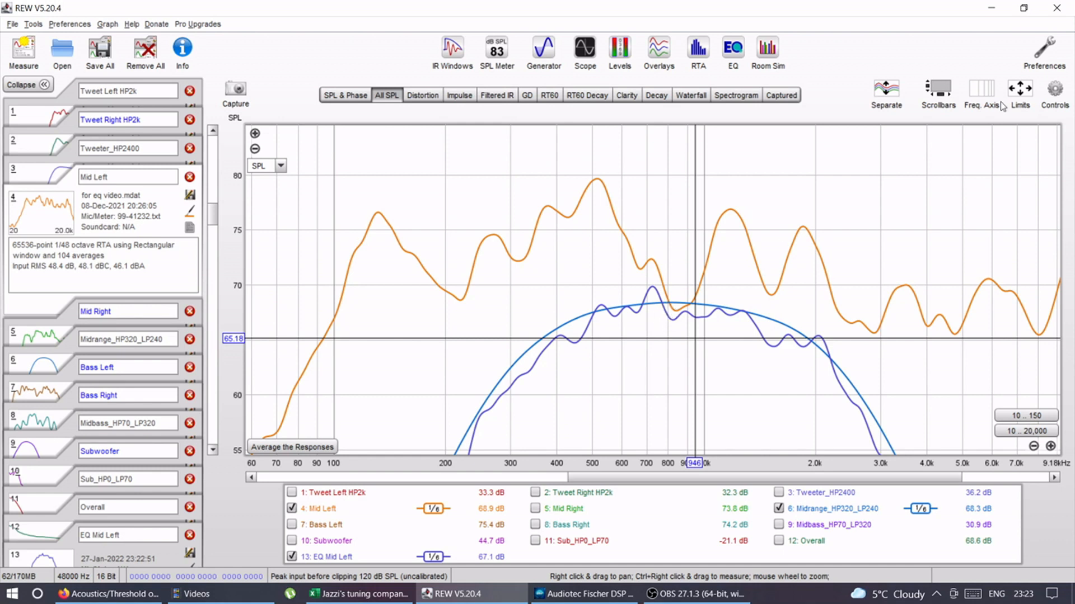
Step: Set the SPL offset of the Mid Left measurement to 2 dB
left_click(1055, 90)
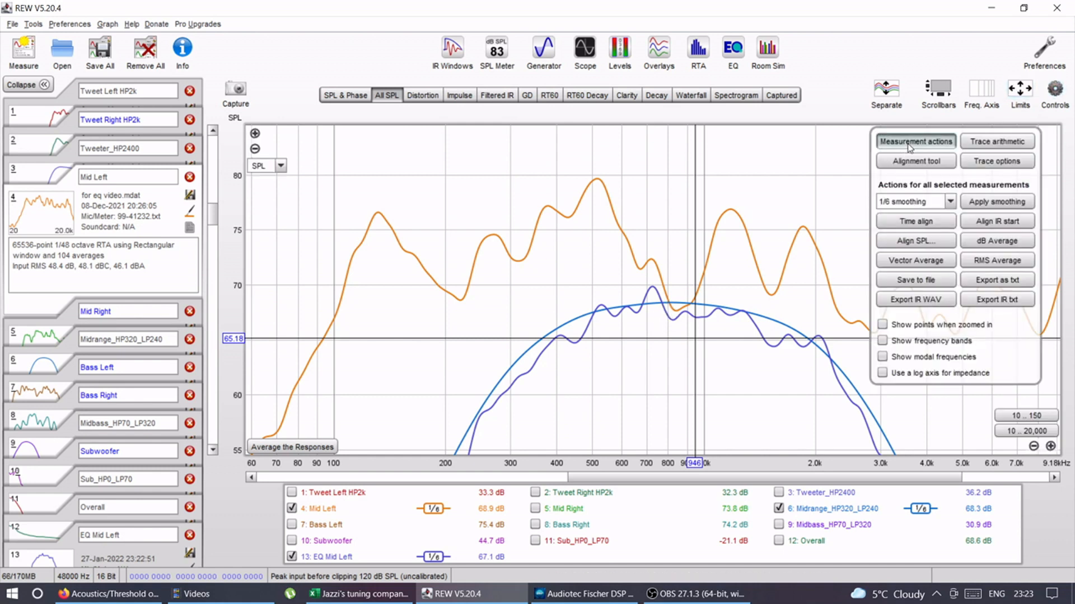
left_click(909, 142)
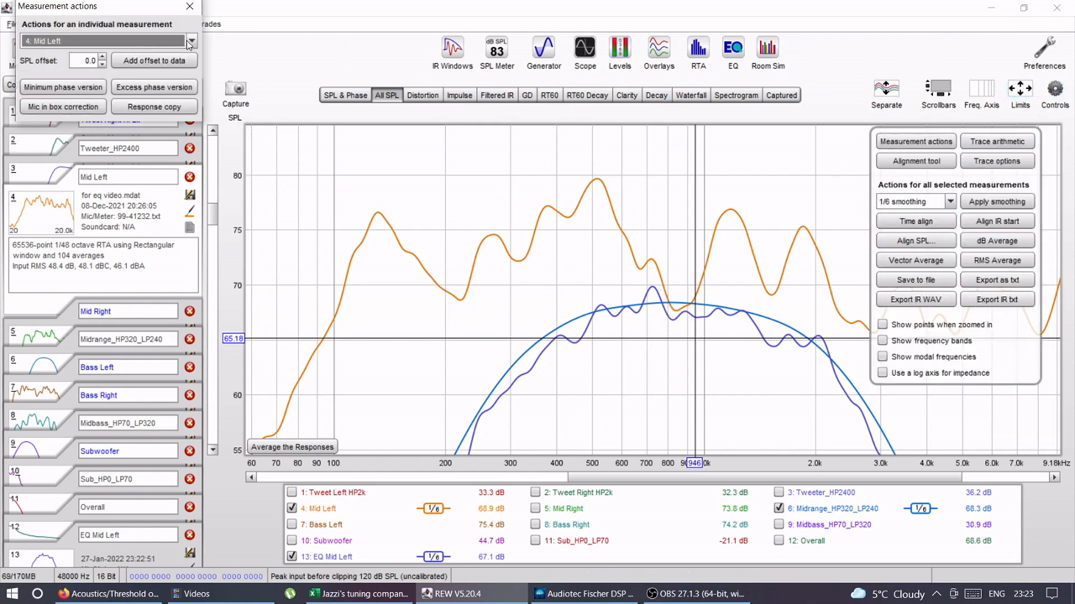
left_click(80, 60)
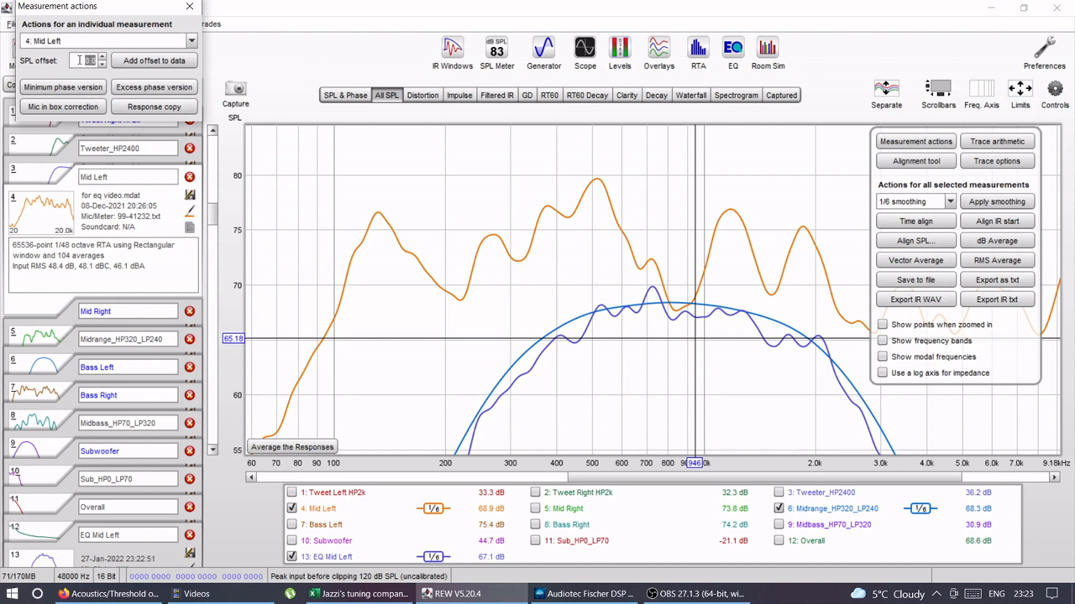
type("2")
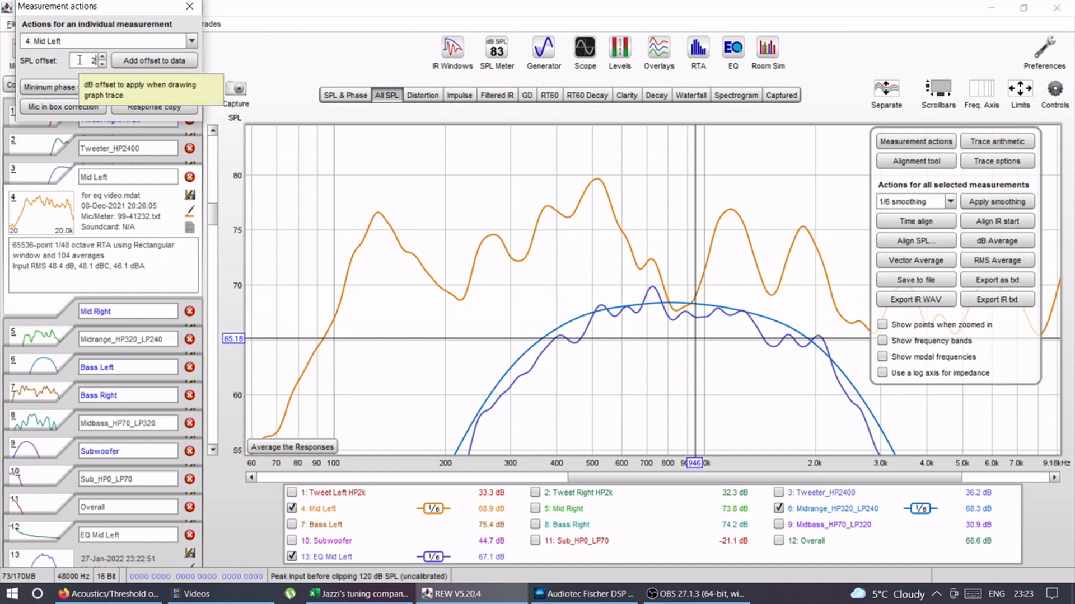
key("Return")
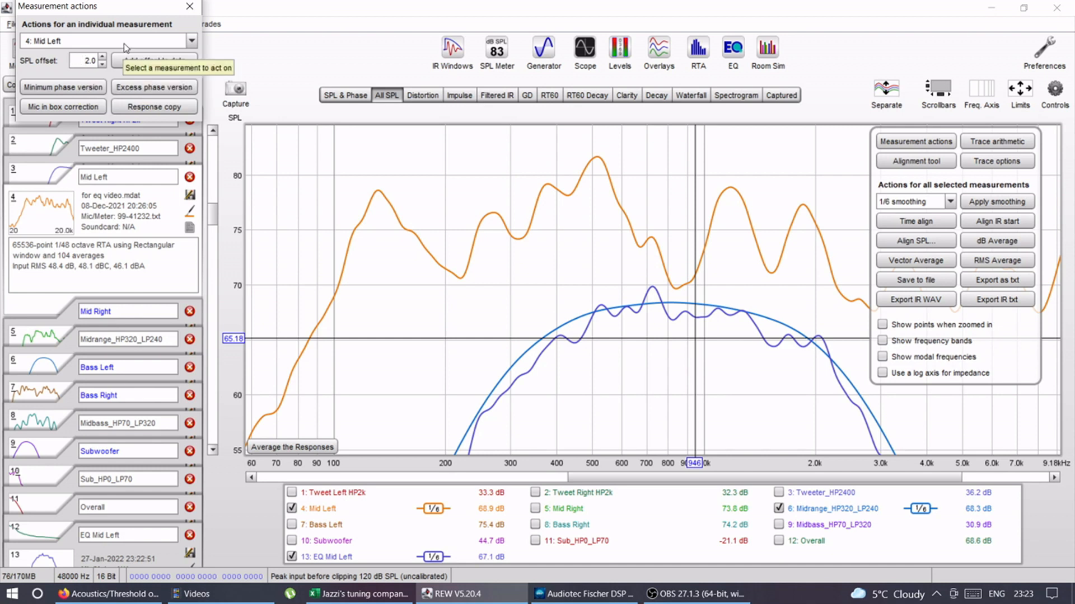
Step: Try a 2 dB SPL offset on EQ Mid Left, settle on 1 dB and add that offset to its data
left_click(144, 45)
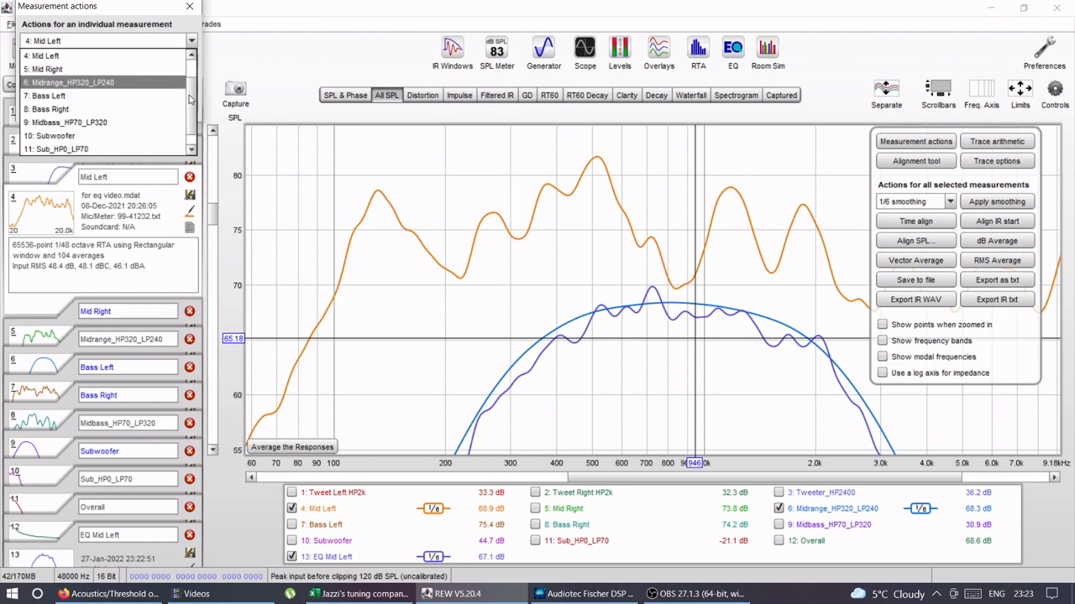
scroll(156, 137, "down", 2)
left_click(60, 148)
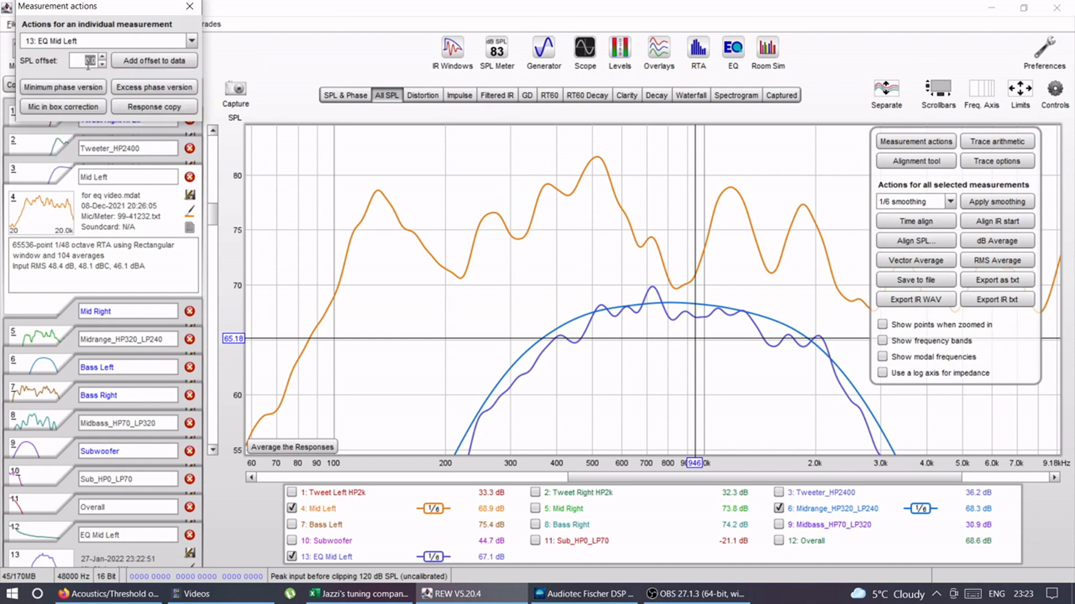
key("Return")
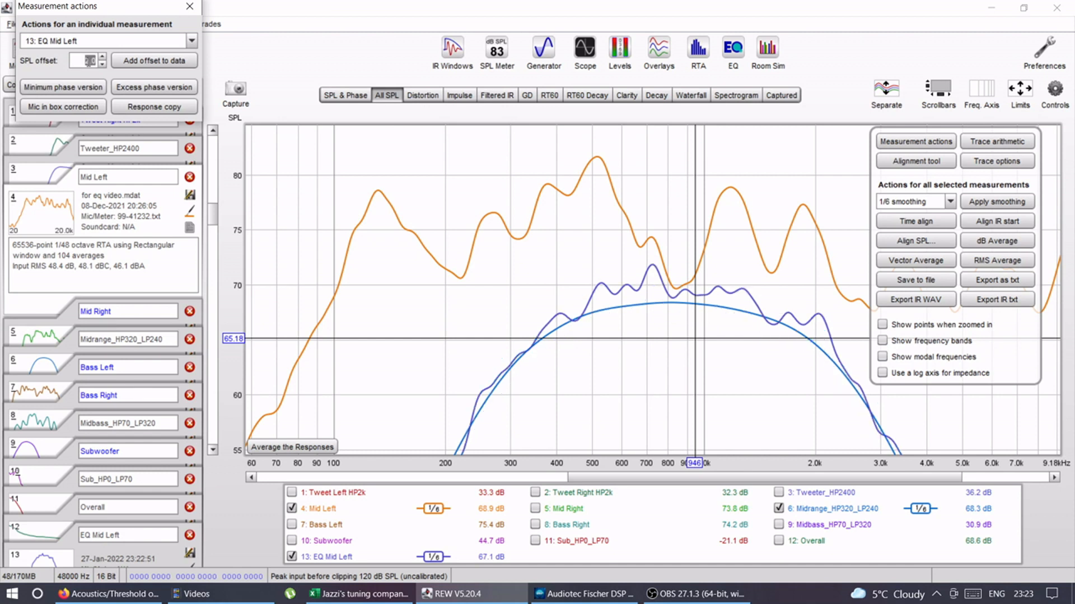
key("Return")
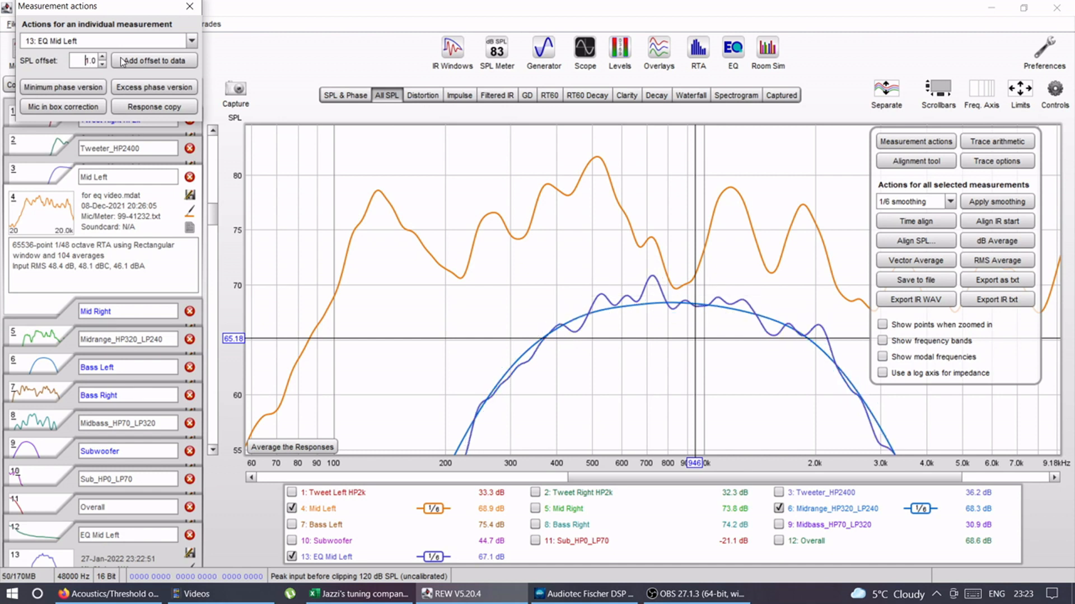
left_click(176, 60)
left_click(189, 6)
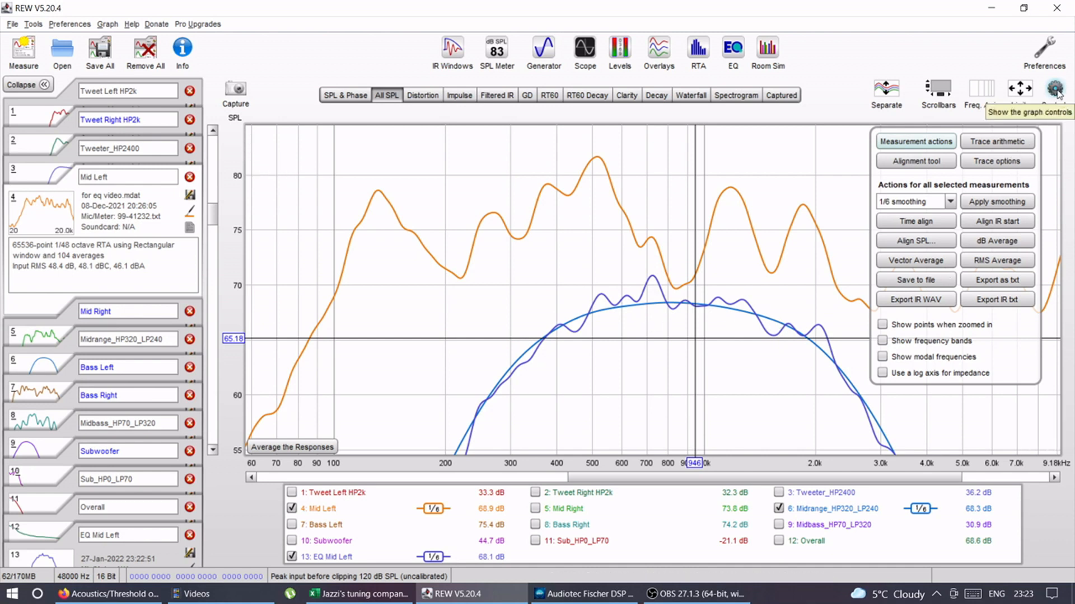
left_click(1057, 93)
Step: Check Mid Left's predicted curve against its target in the equaliser, and inspect the original measurement's dip near 220 Hz in the overlay
left_click(735, 50)
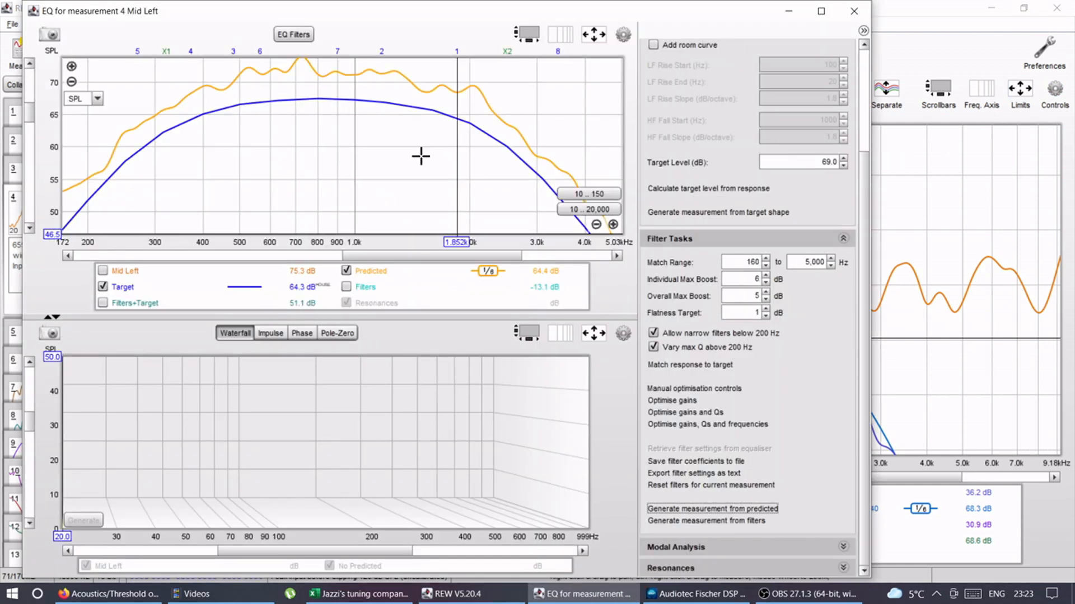
left_click(853, 11)
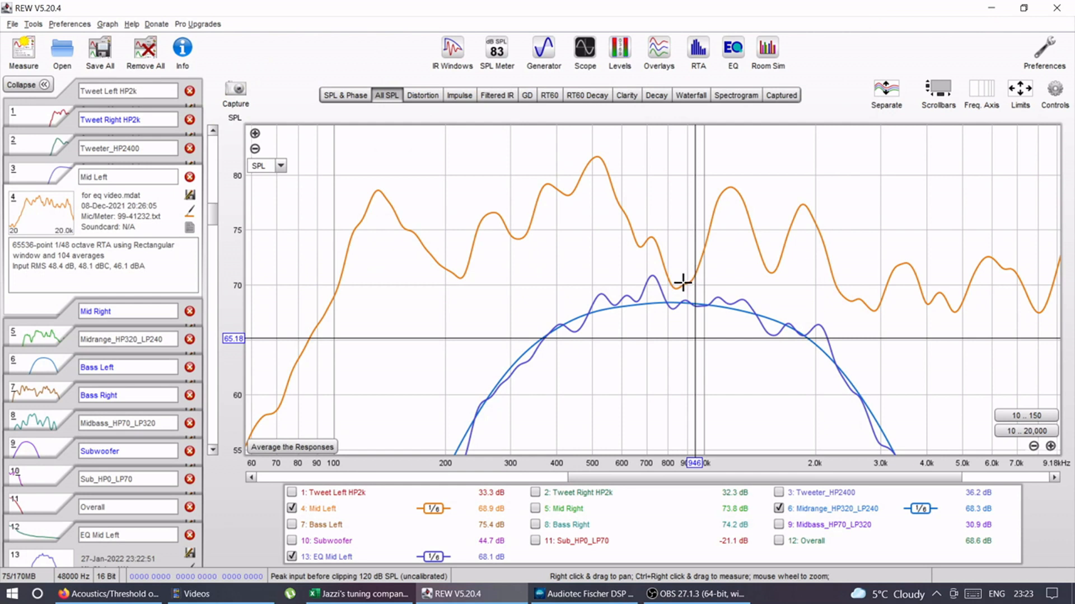
left_click(461, 277)
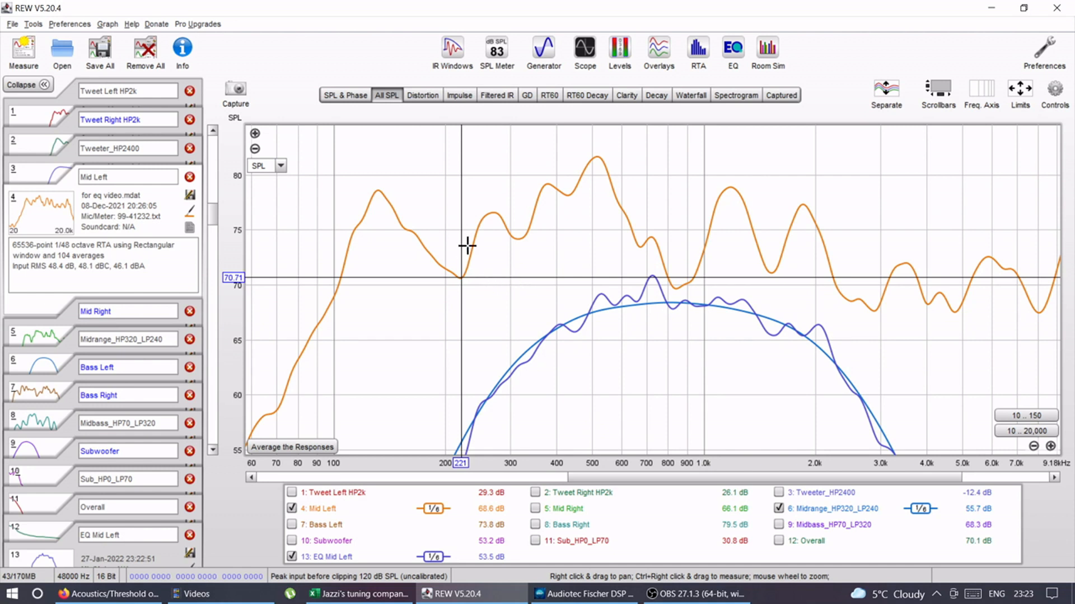
left_click(459, 231)
left_click(462, 271)
left_click(458, 232)
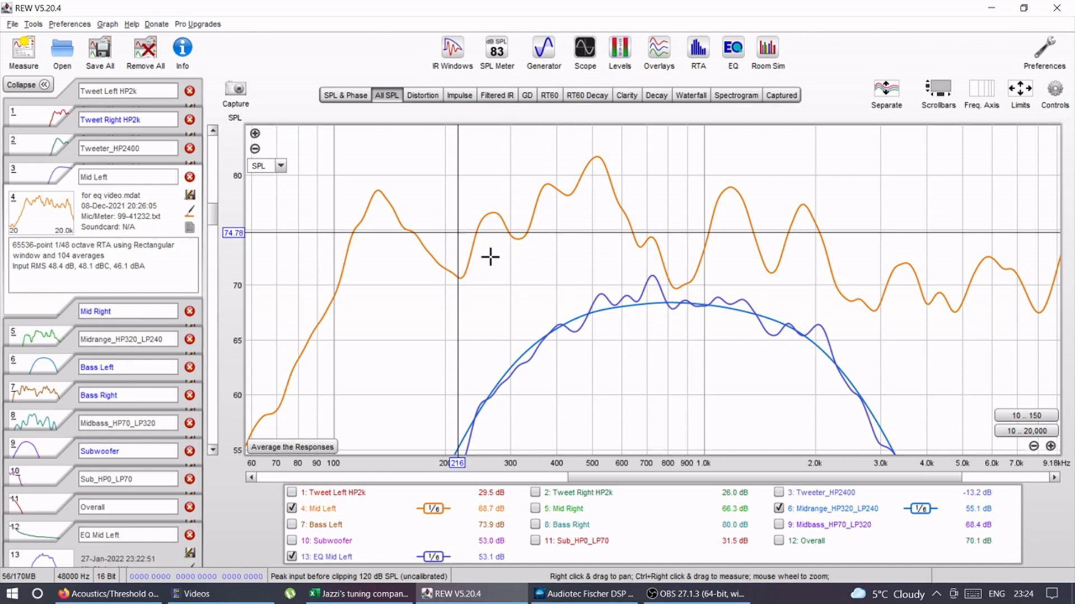
Step: Remove smoothing from the selected measurements and inspect the unsmoothed Mid Left trace around 222 Hz and 316 Hz
left_click(1056, 110)
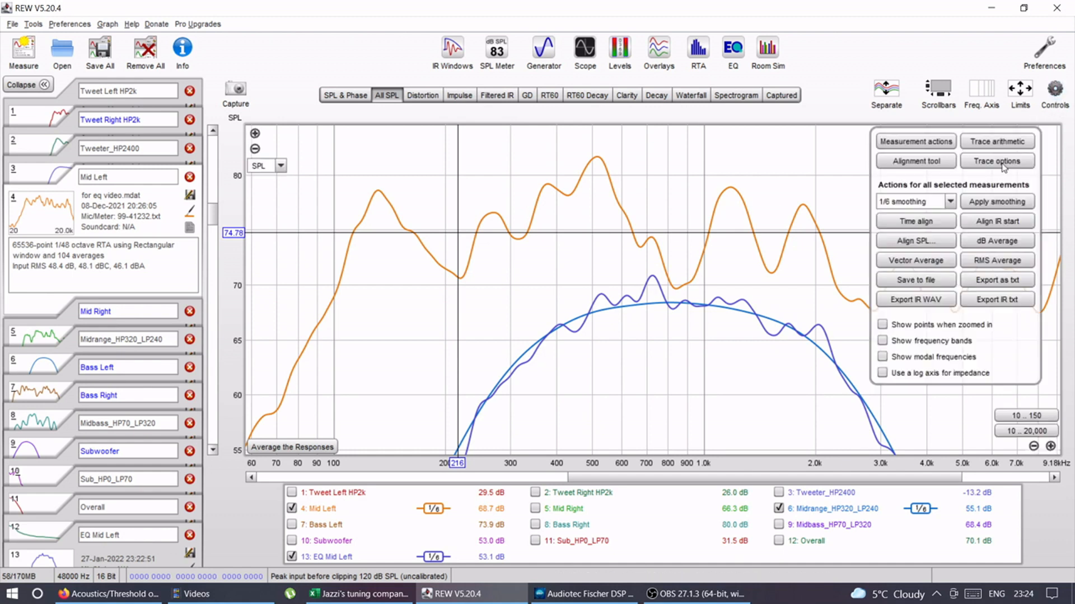
left_click(933, 207)
left_click(935, 299)
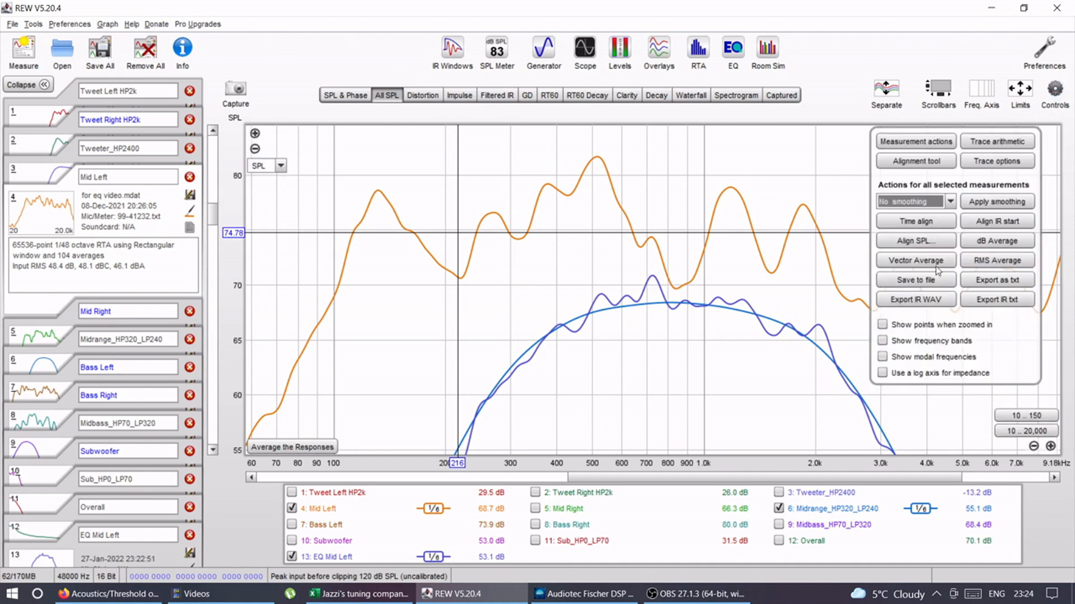
left_click(971, 204)
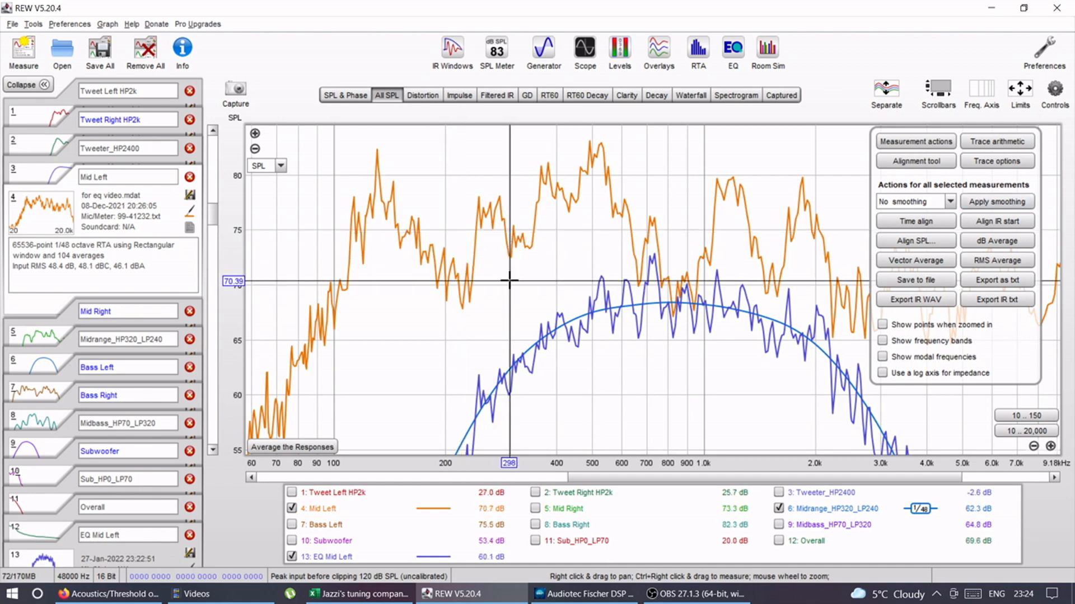
left_click(462, 292)
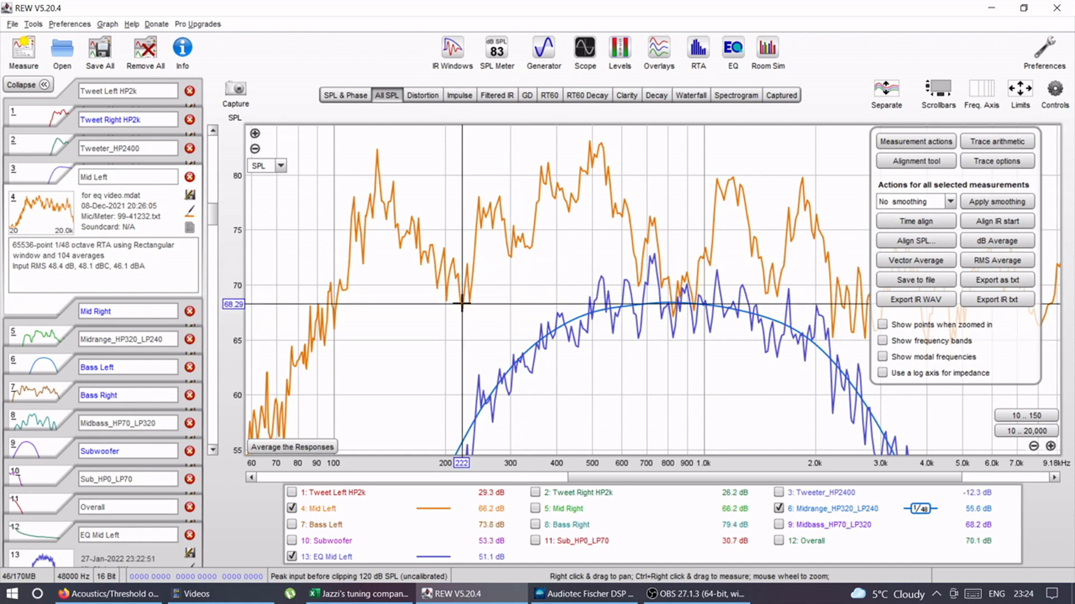
left_click(527, 259)
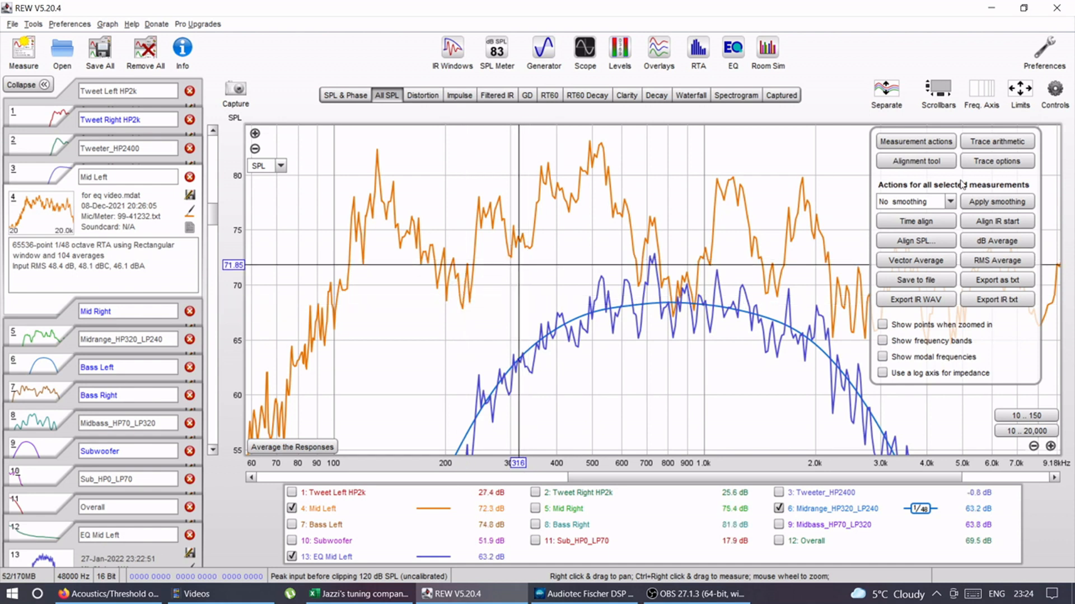
Step: Reapply 1/6 smoothing to the selected measurements and close the graph controls
left_click(949, 202)
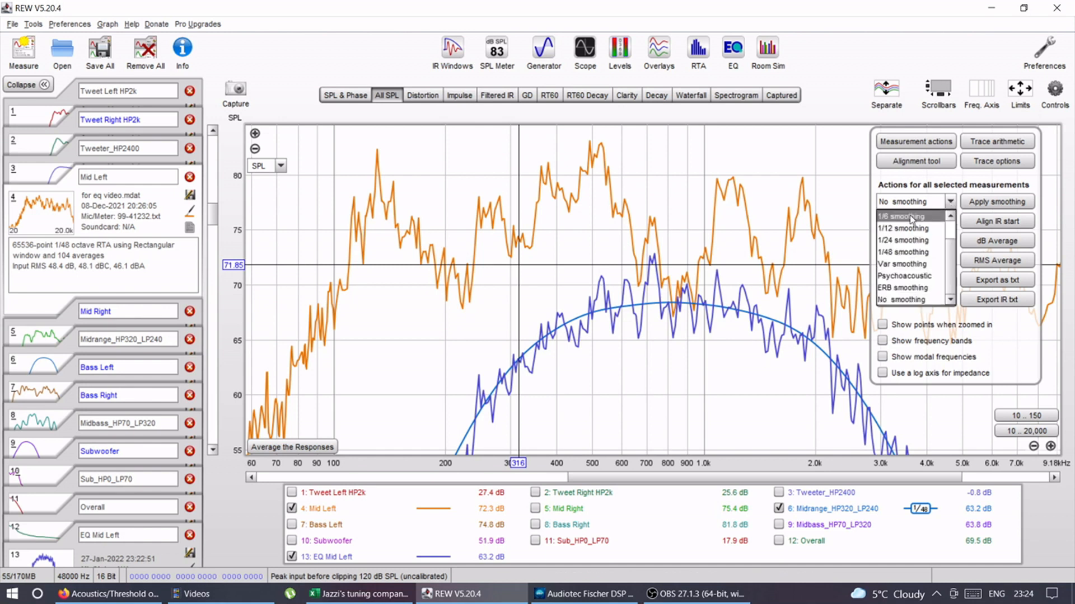
left_click(910, 217)
left_click(970, 203)
left_click(1054, 90)
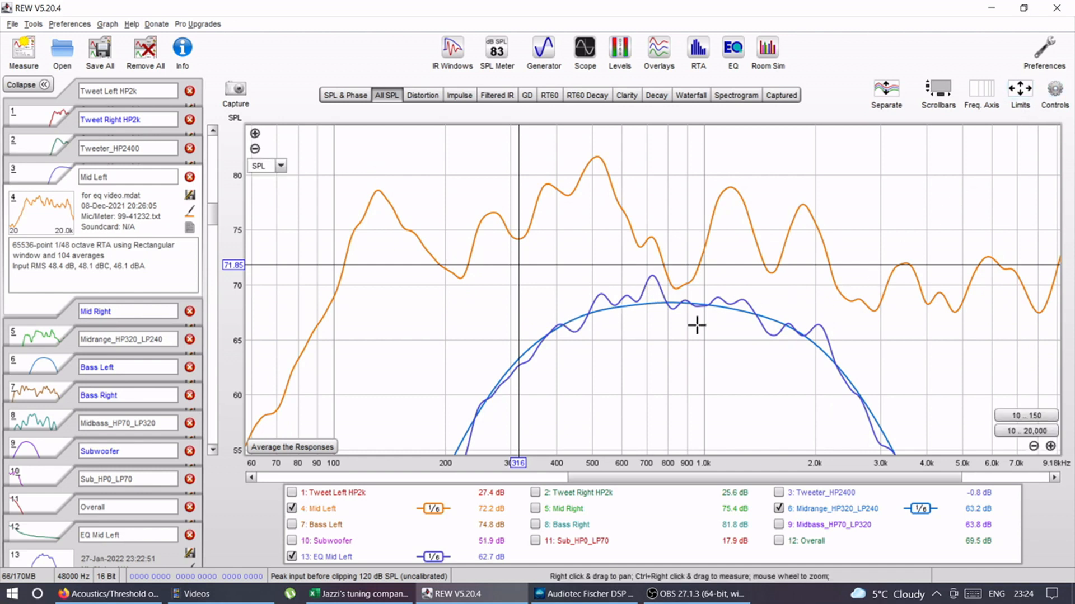
Step: Compare EQ Mid Left with the midrange target at about 730 Hz, 1.5 kHz, 2 kHz and 450 Hz
left_click(653, 305)
left_click(653, 303)
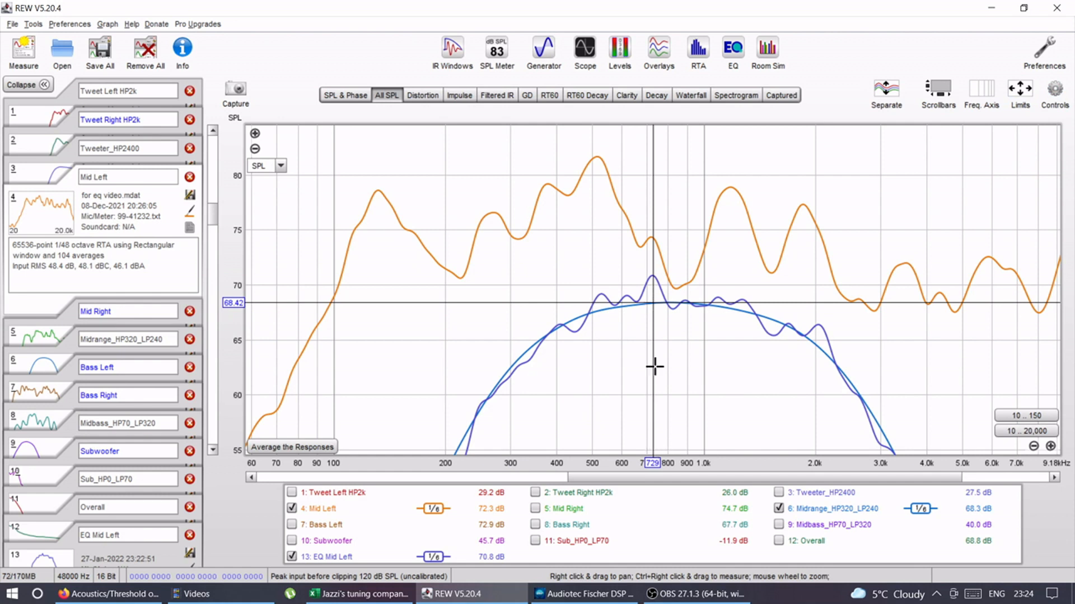
left_click(652, 277)
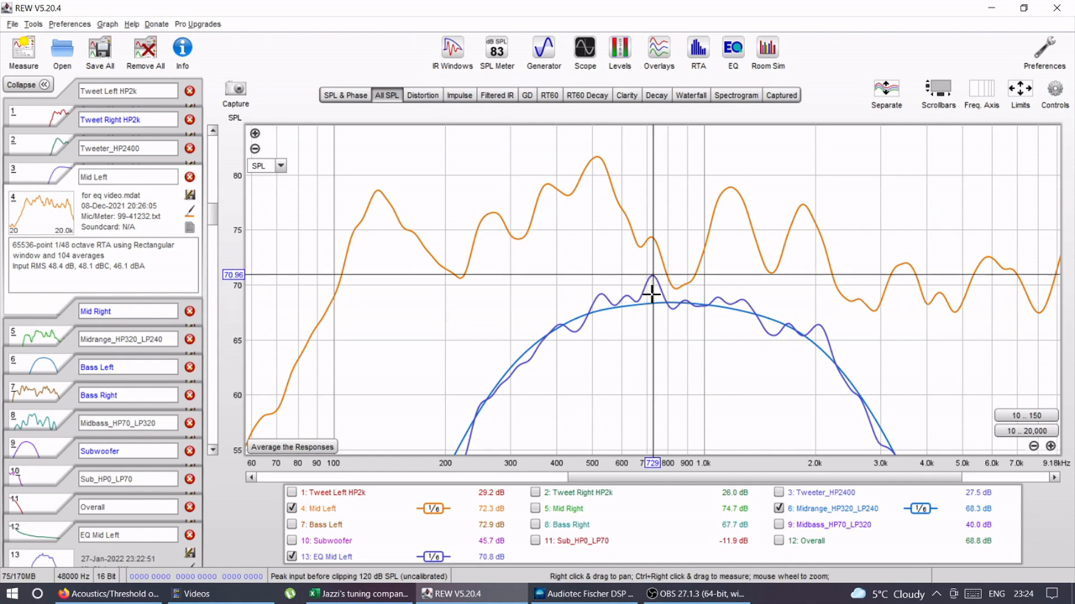
left_click(652, 300)
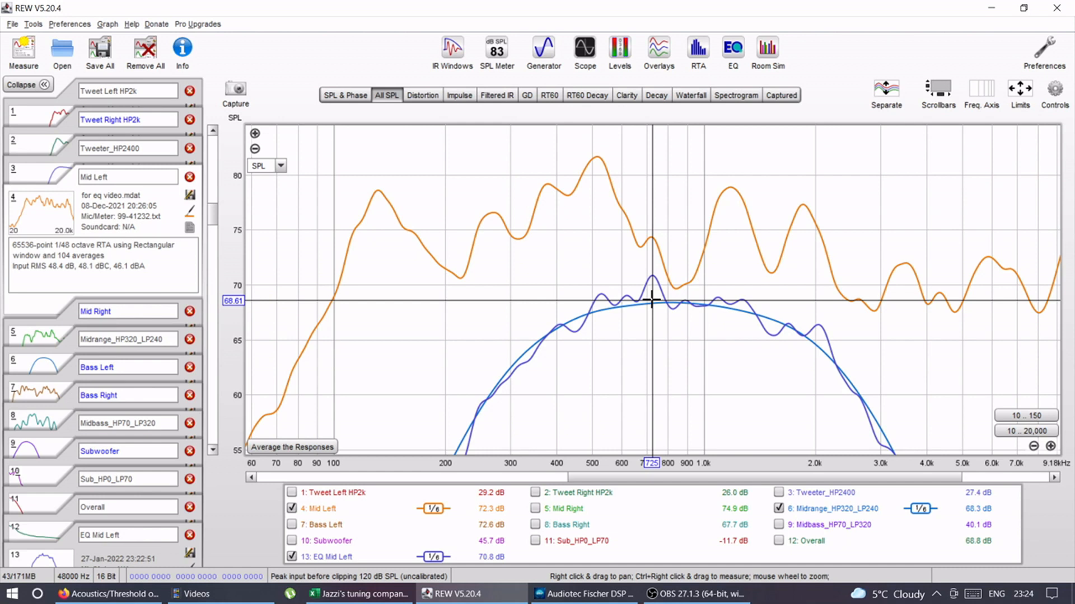
left_click(772, 335)
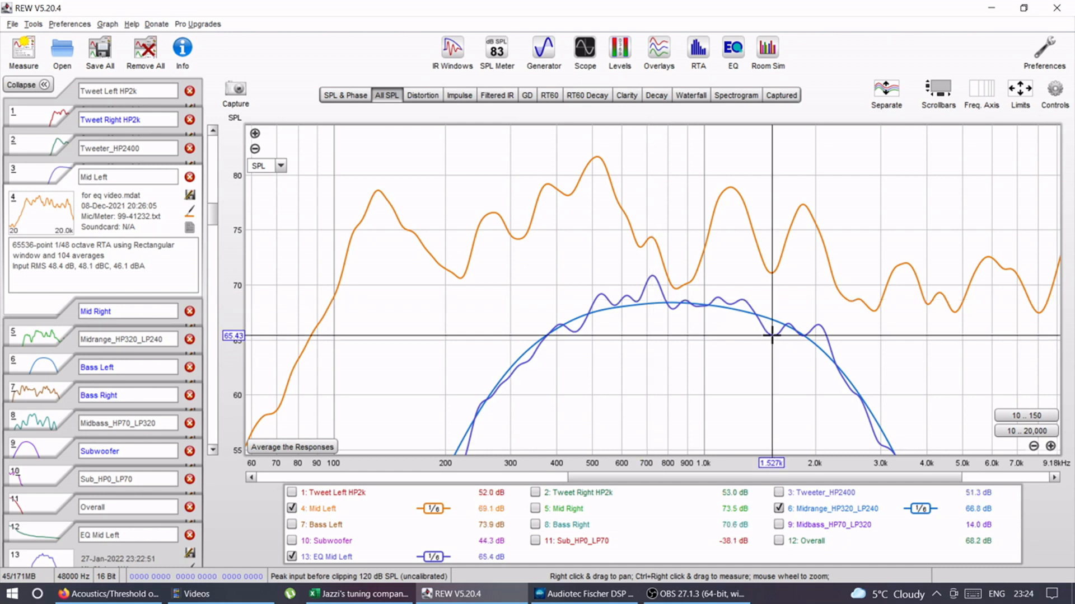
left_click(818, 328)
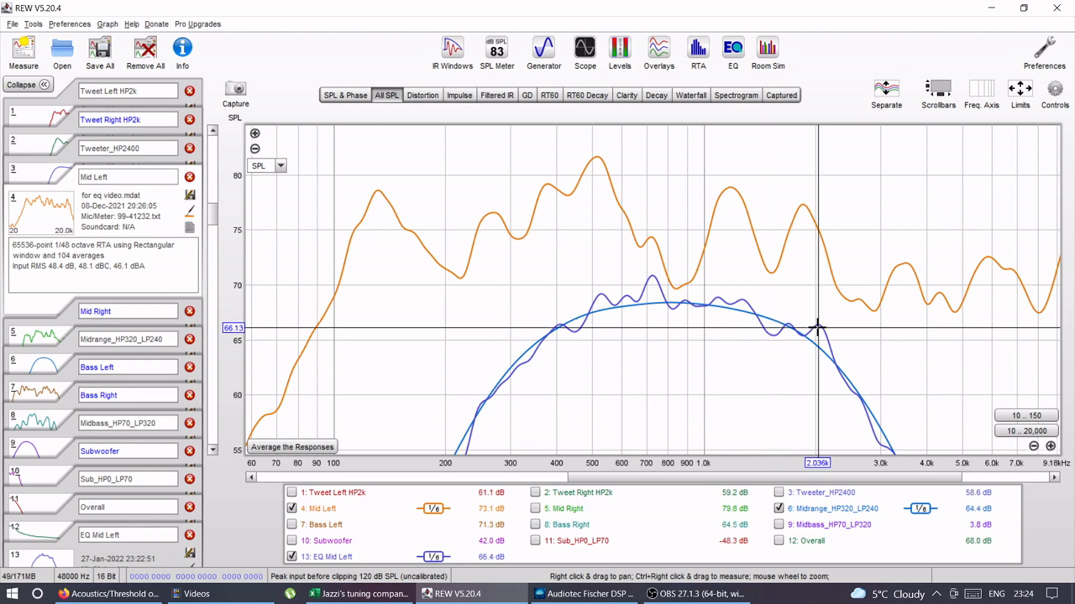
left_click(575, 328)
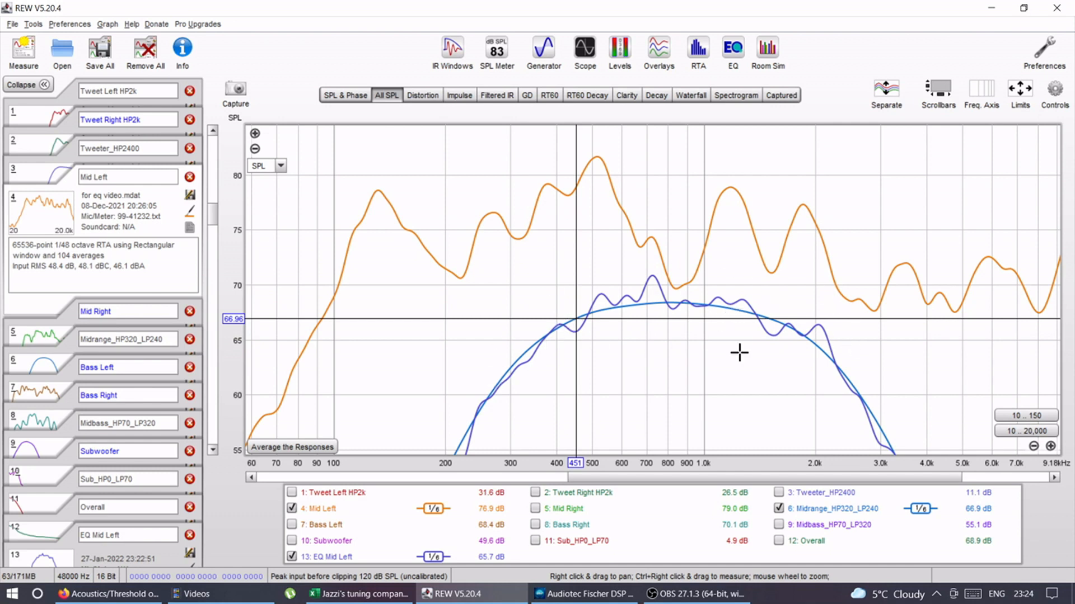
Step: Temporarily show the Tweet Left HP2k trace to compare it with the left midrange curves, and hide it again
left_click_drag(669, 479, 736, 481)
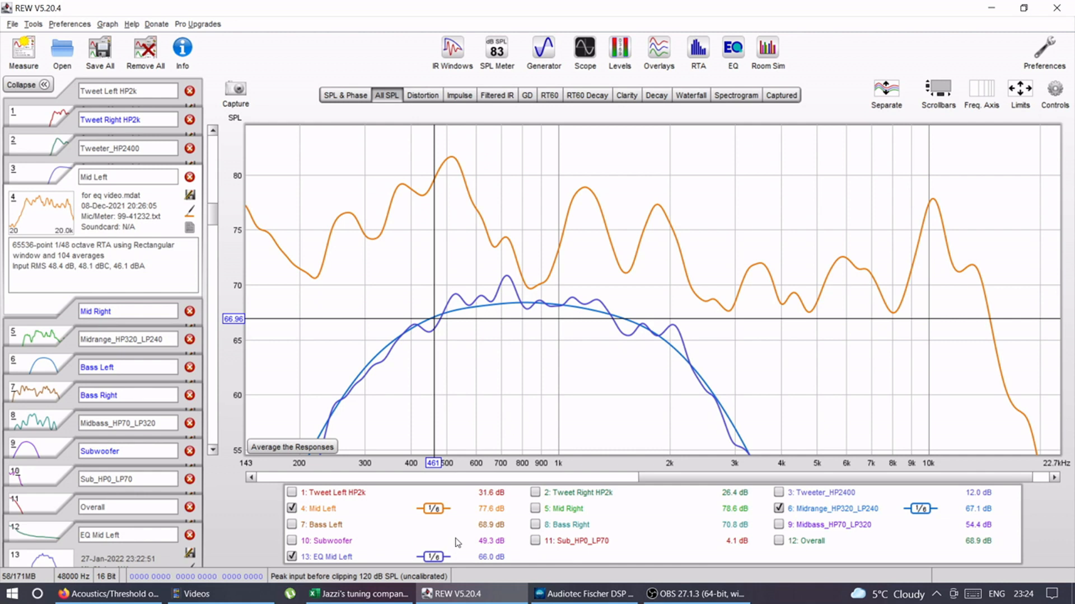
left_click(291, 492)
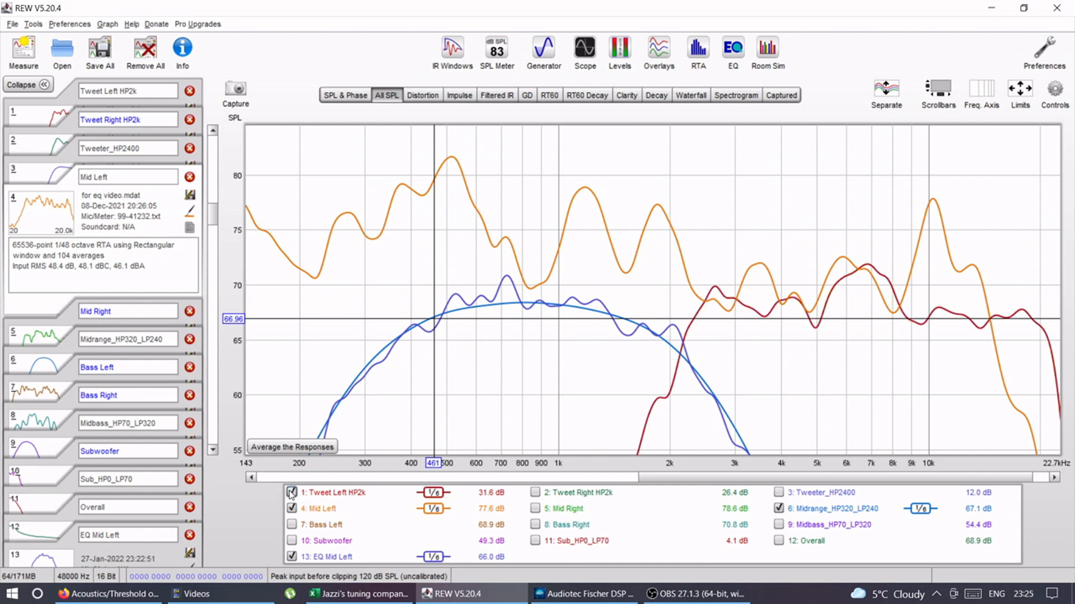
left_click(291, 492)
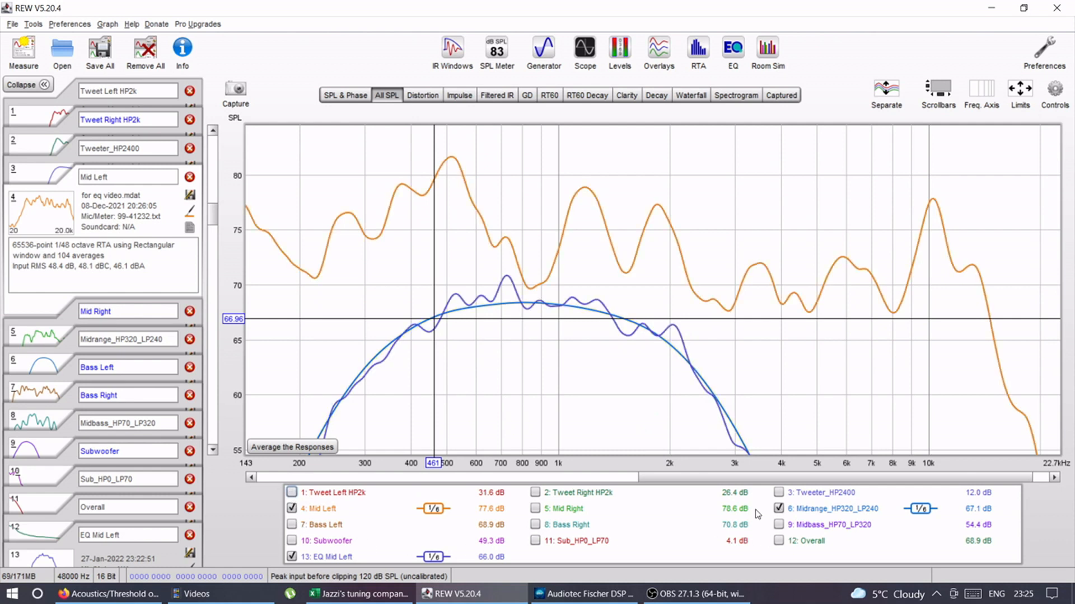
left_click_drag(696, 481, 638, 484)
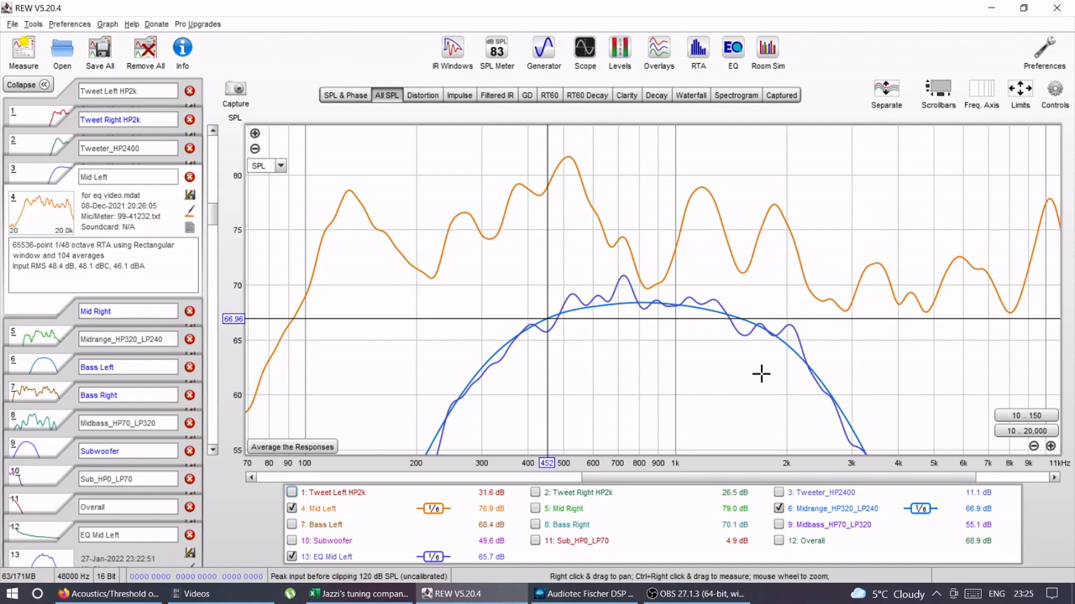
left_click_drag(755, 478, 797, 480)
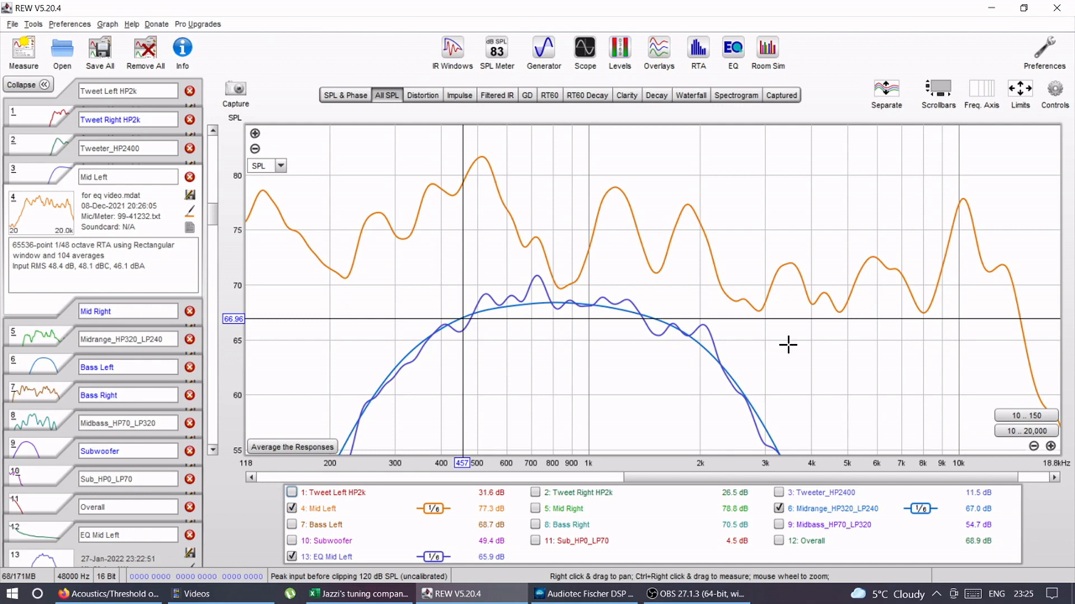
mouse_move(708, 600)
left_click(708, 600)
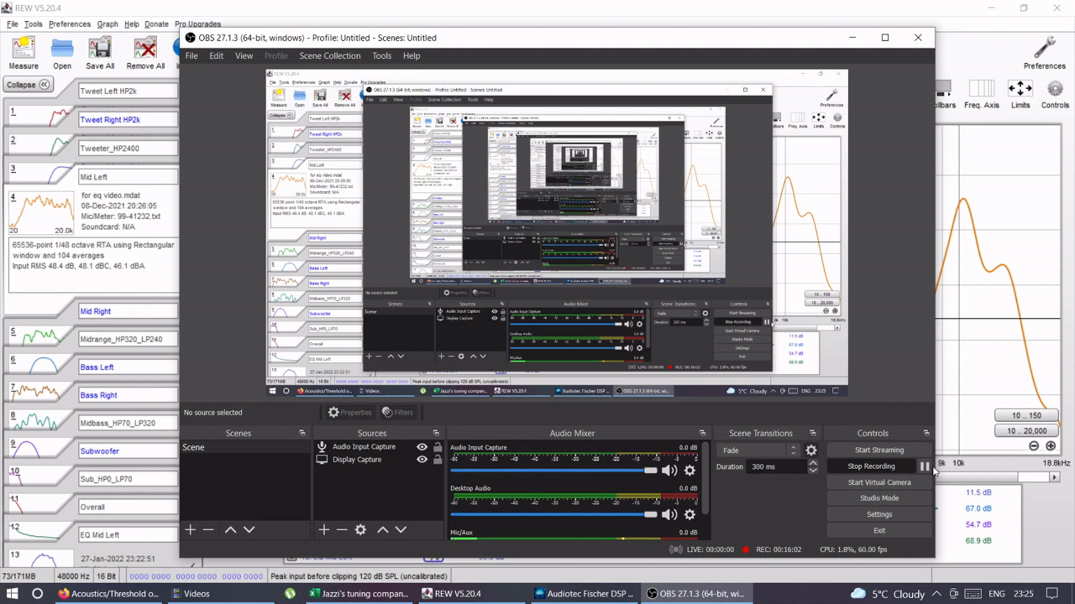
left_click(971, 350)
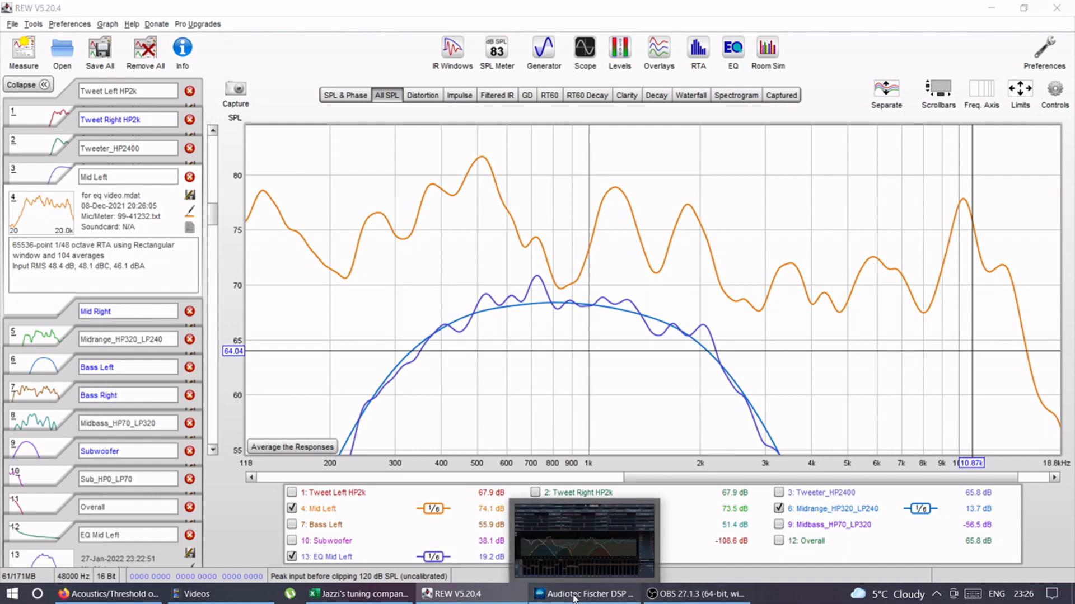
Step: Switch to Audiotec Fischer DSP PC-Tool and inspect the Front L High channel's boosted EQ bands at 10166 Hz and 4990 Hz
left_click(585, 594)
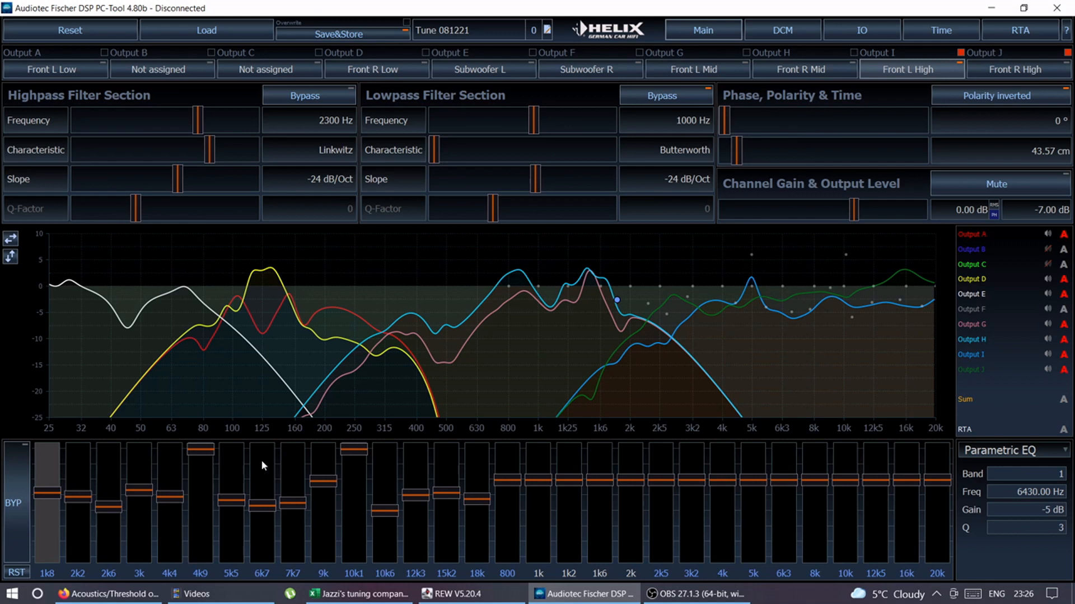
left_click(357, 450)
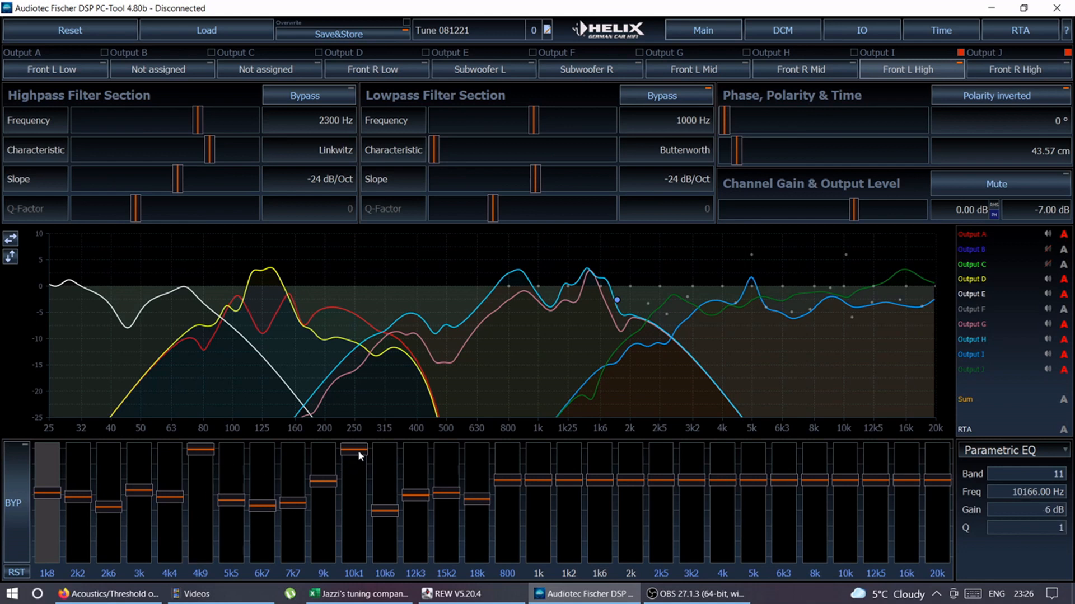
left_click(202, 451)
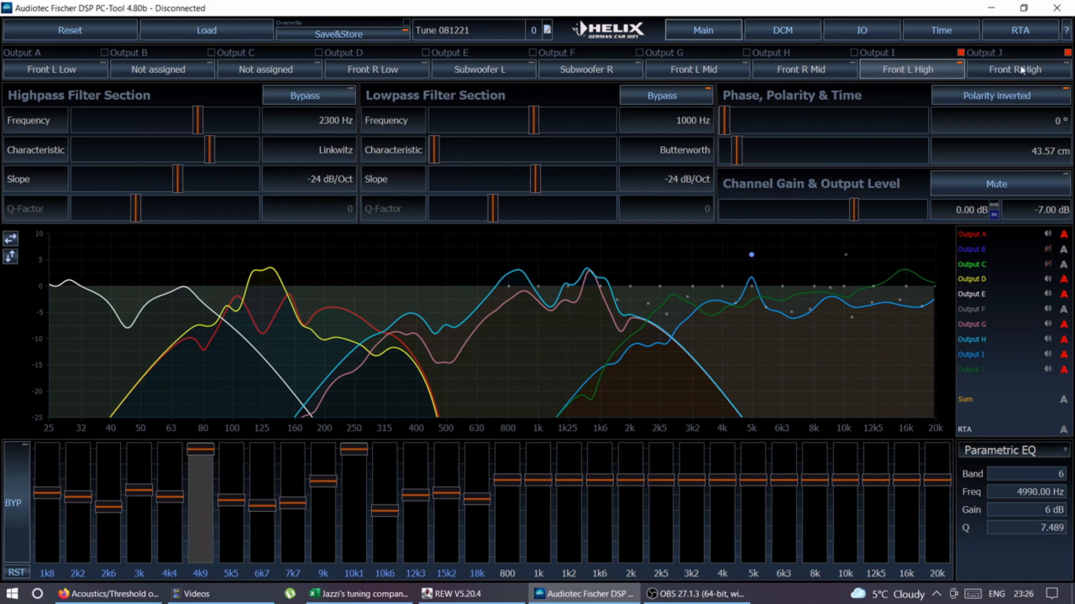
Step: Inspect the boosted parametric EQ bands of the Front R Mid channel, and open the Front R Low channel
left_click(795, 70)
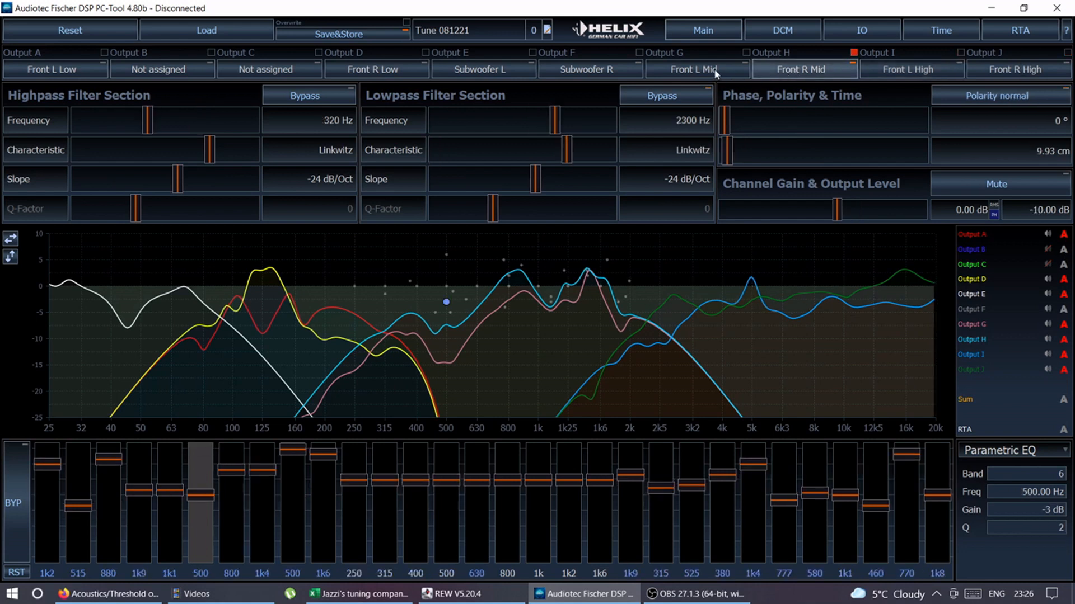
left_click(56, 466)
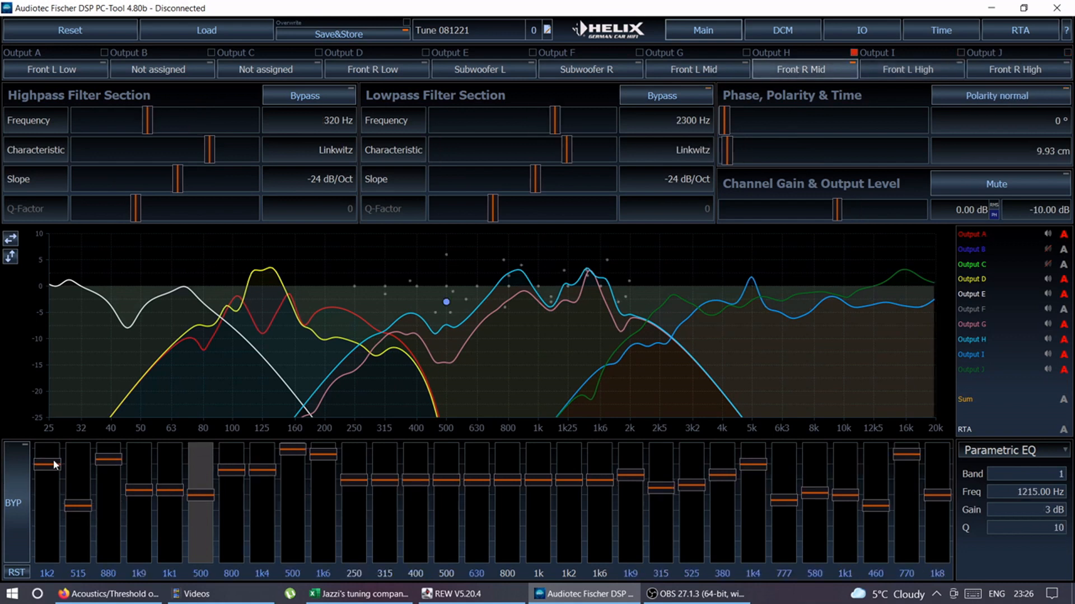
left_click(100, 465)
left_click(291, 451)
left_click(316, 454)
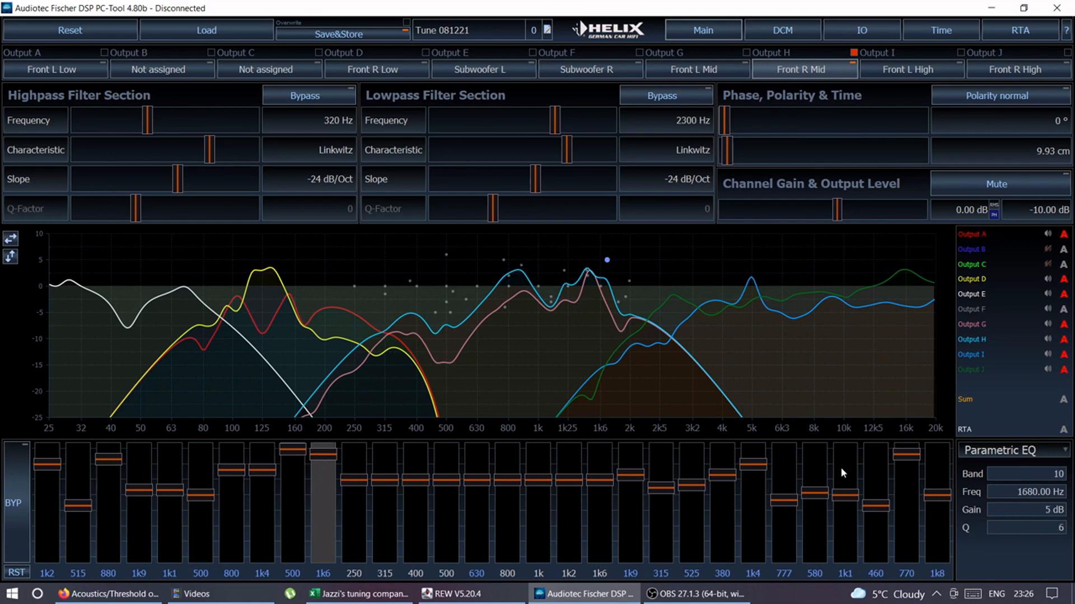
left_click(752, 468)
left_click(902, 459)
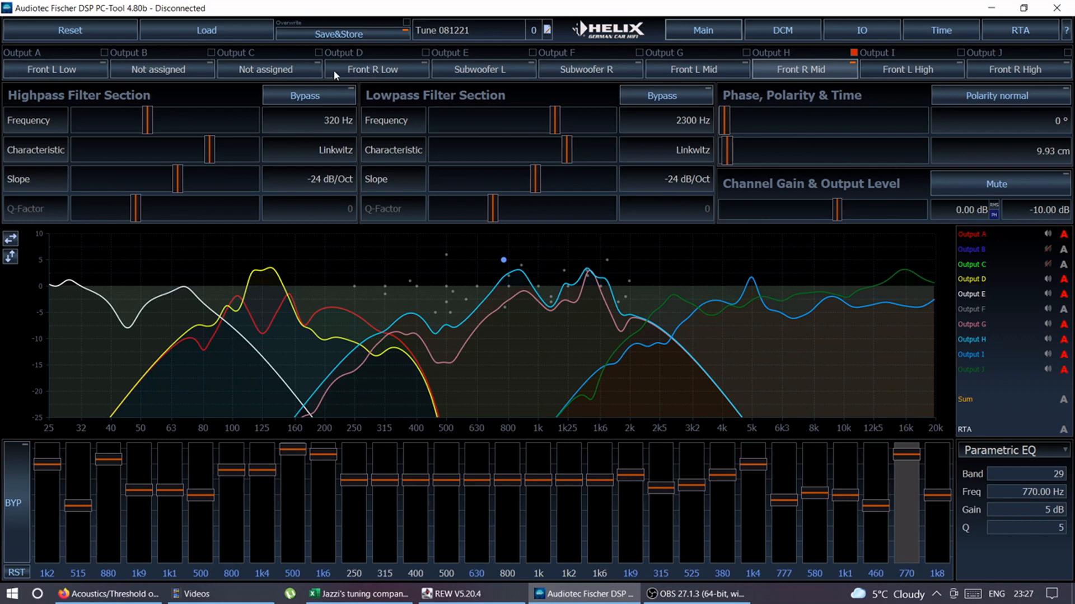
left_click(361, 75)
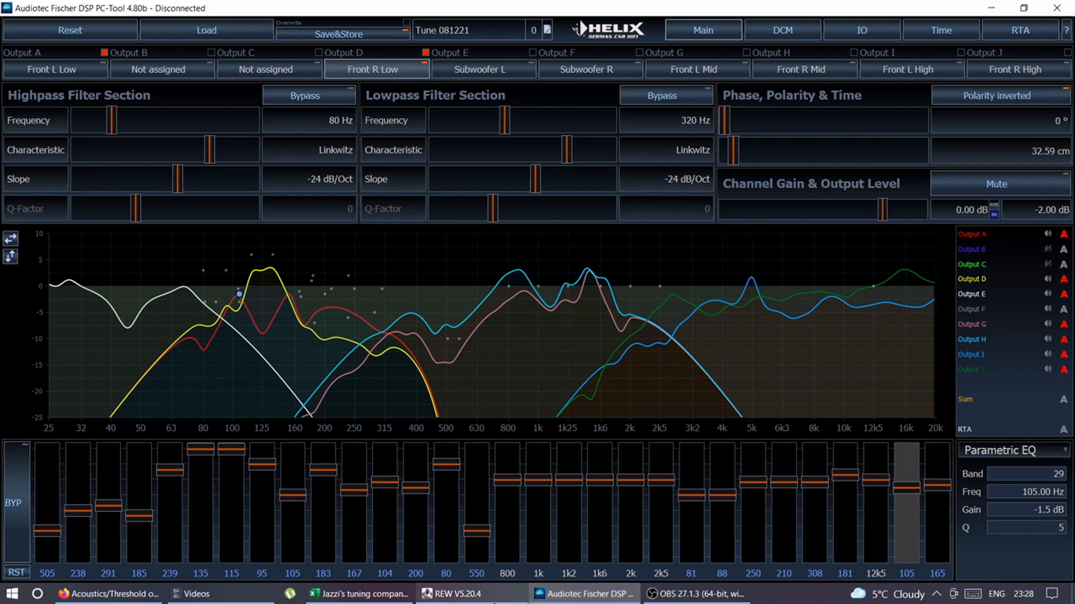
Step: Switch back to REW, set the frequency axis to 10–20,000 Hz and leave only the Overall target trace displayed
left_click(500, 598)
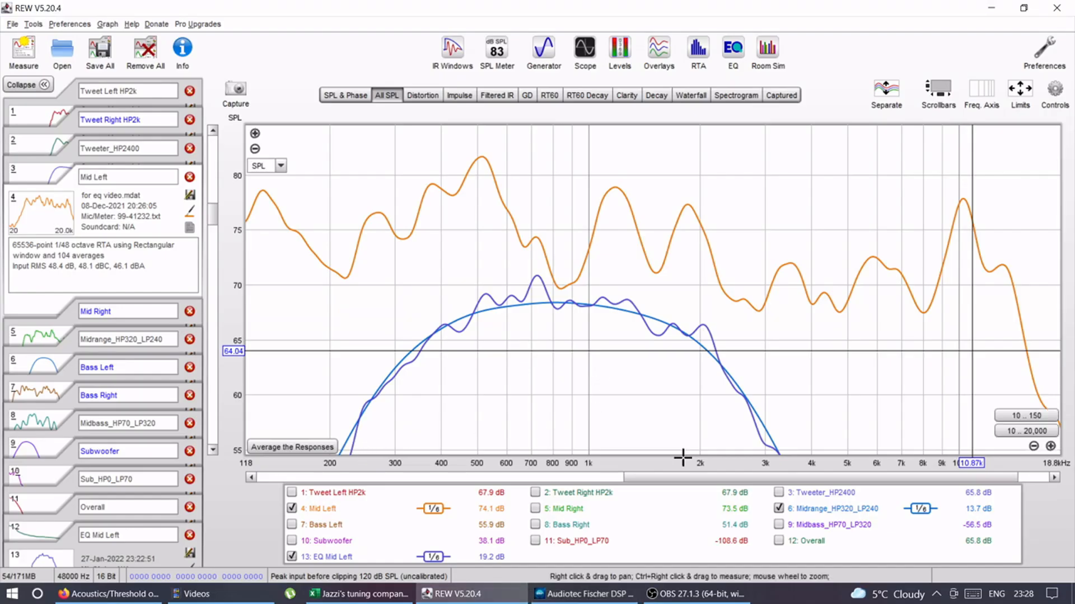
left_click(1042, 431)
left_click(778, 541)
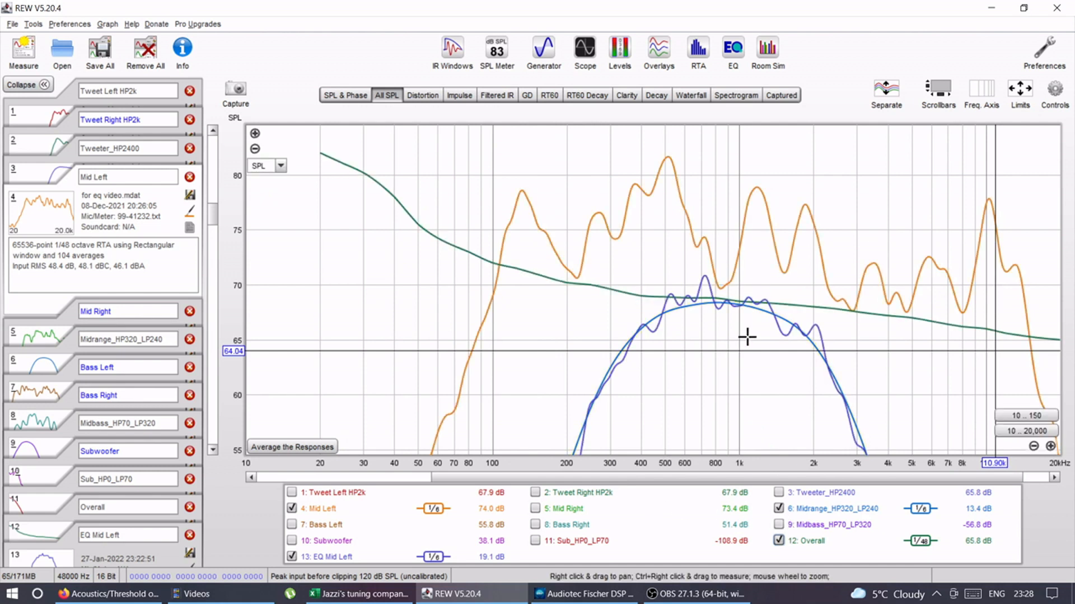
left_click(779, 493)
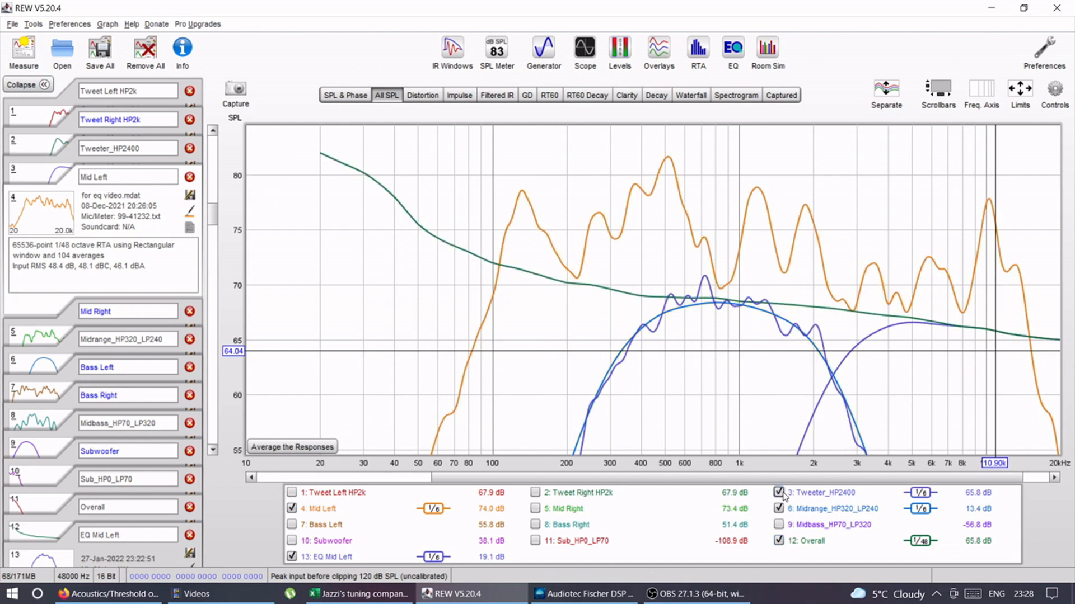
left_click(778, 493)
left_click(779, 509)
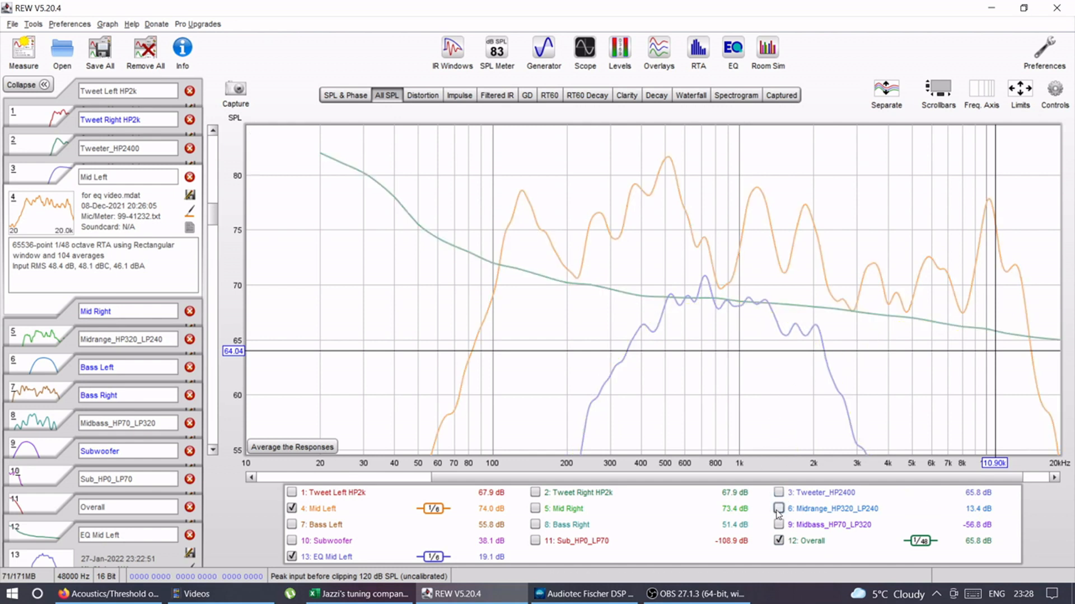
left_click(291, 508)
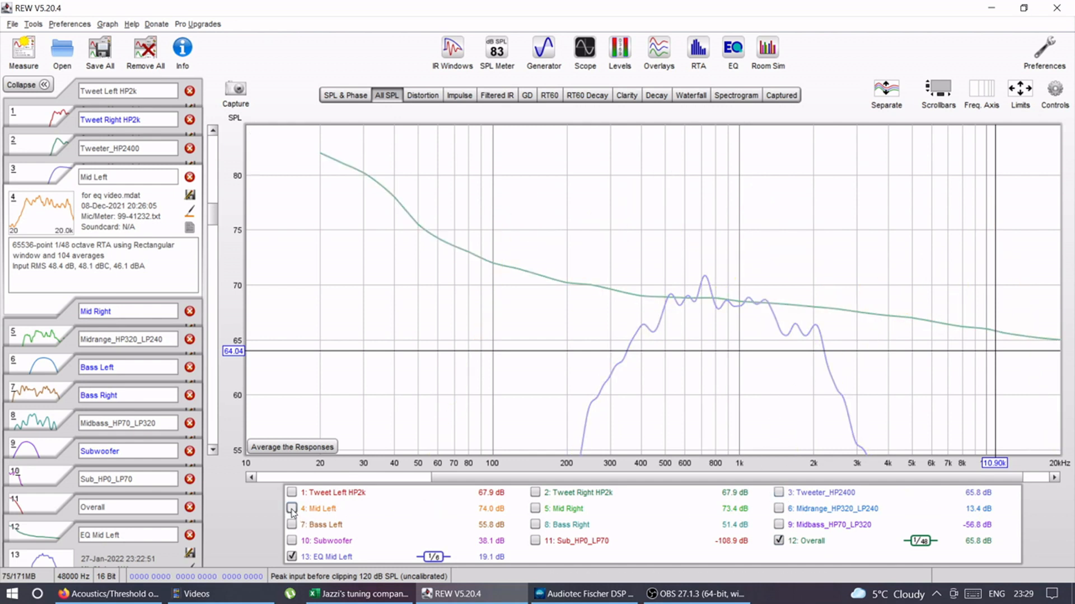
left_click(292, 557)
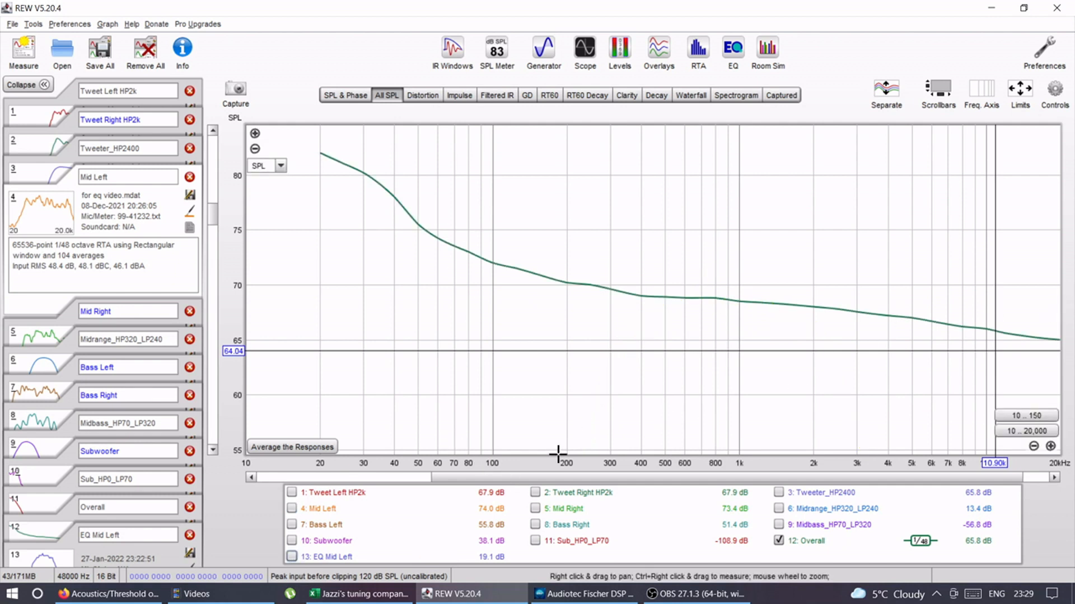
Step: Examine the Overall target curve through the midrange and treble, around 305 Hz, 450 Hz, 950 Hz and 7 kHz
left_click_drag(616, 480, 645, 483)
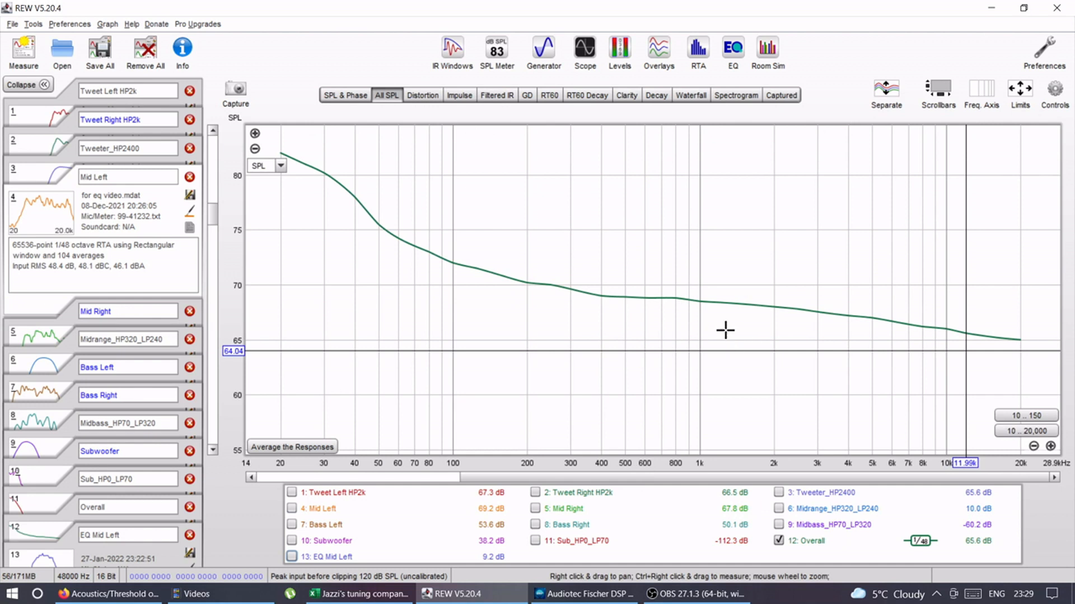
left_click(670, 300)
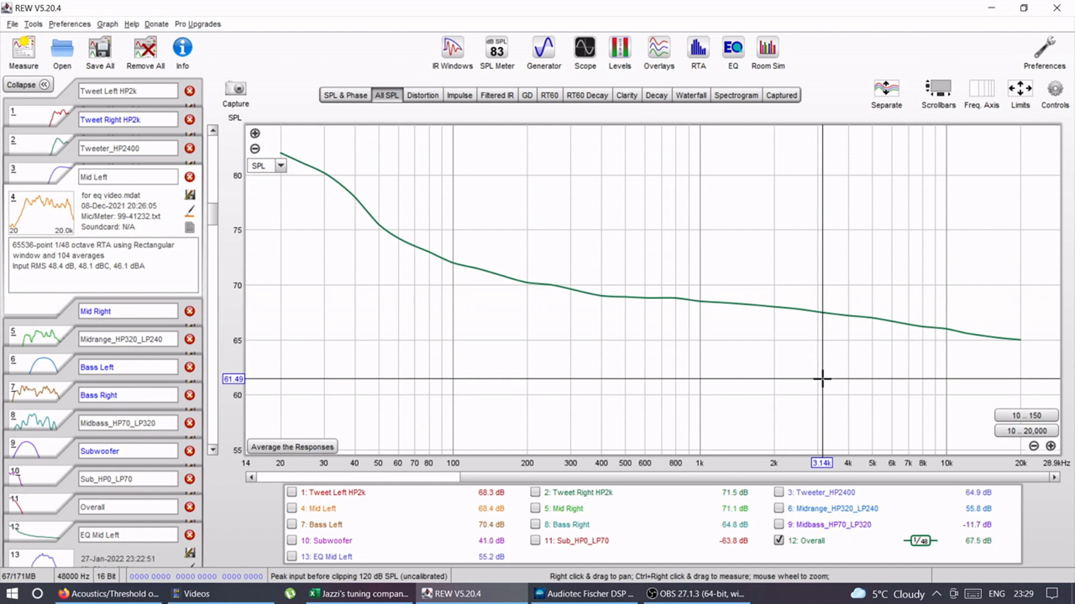
left_click(669, 300)
mouse_move(606, 293)
left_mouse_down()
mouse_move(975, 300)
mouse_move(871, 314)
mouse_move(515, 305)
mouse_move(691, 303)
mouse_move(786, 278)
mouse_move(592, 286)
mouse_move(613, 296)
left_mouse_up()
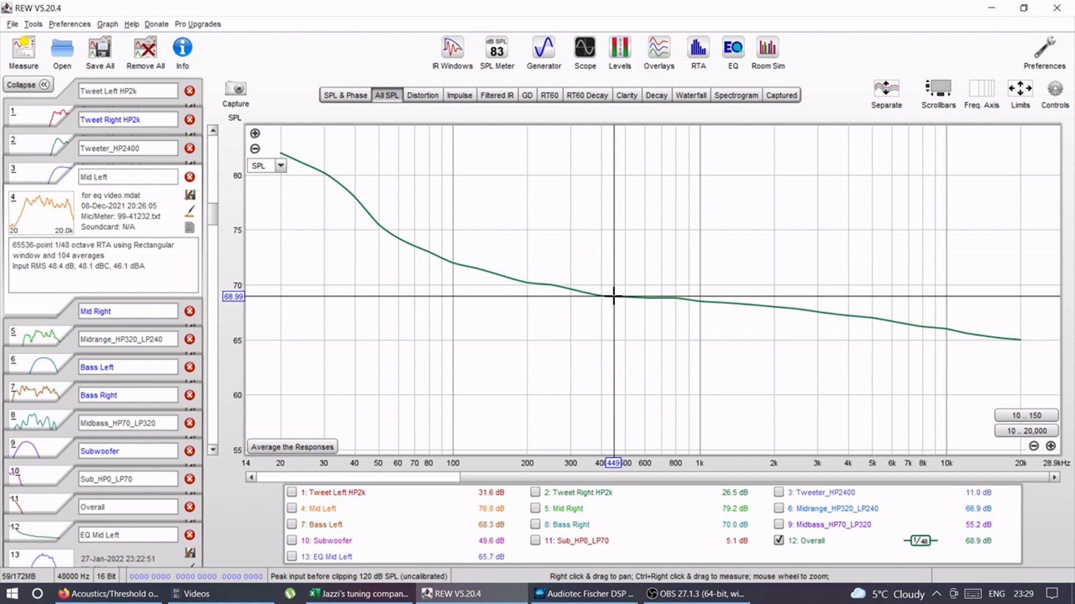
left_click(694, 279)
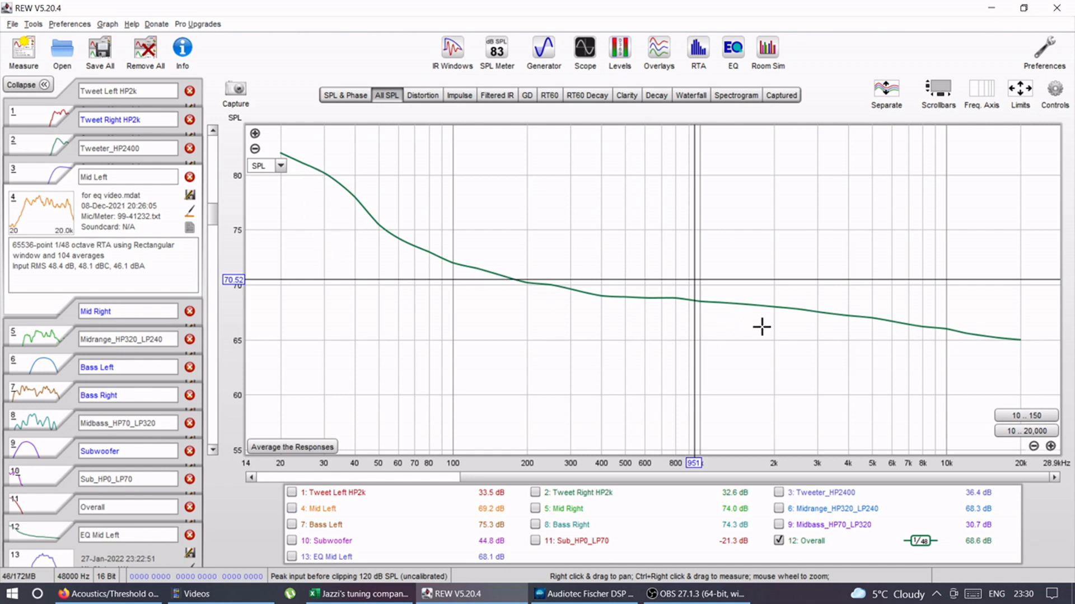
mouse_move(586, 282)
left_mouse_down()
mouse_move(619, 323)
mouse_move(861, 367)
mouse_move(976, 285)
mouse_move(674, 268)
mouse_move(640, 359)
mouse_move(979, 285)
mouse_move(712, 285)
mouse_move(758, 379)
mouse_move(887, 253)
mouse_move(720, 364)
mouse_move(628, 330)
mouse_move(573, 290)
left_mouse_up()
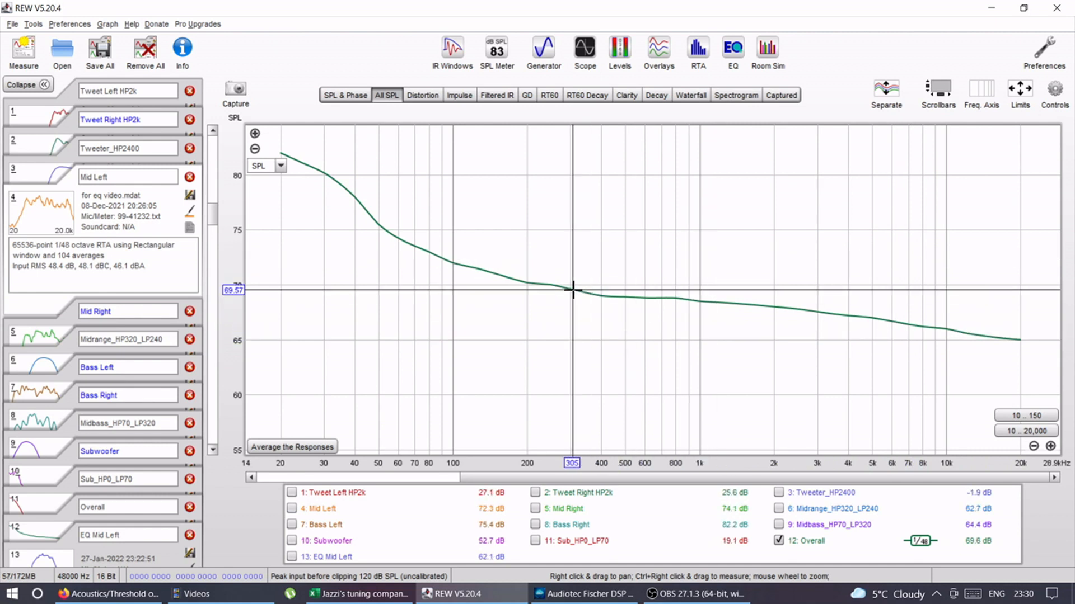
left_click_drag(647, 240, 910, 299)
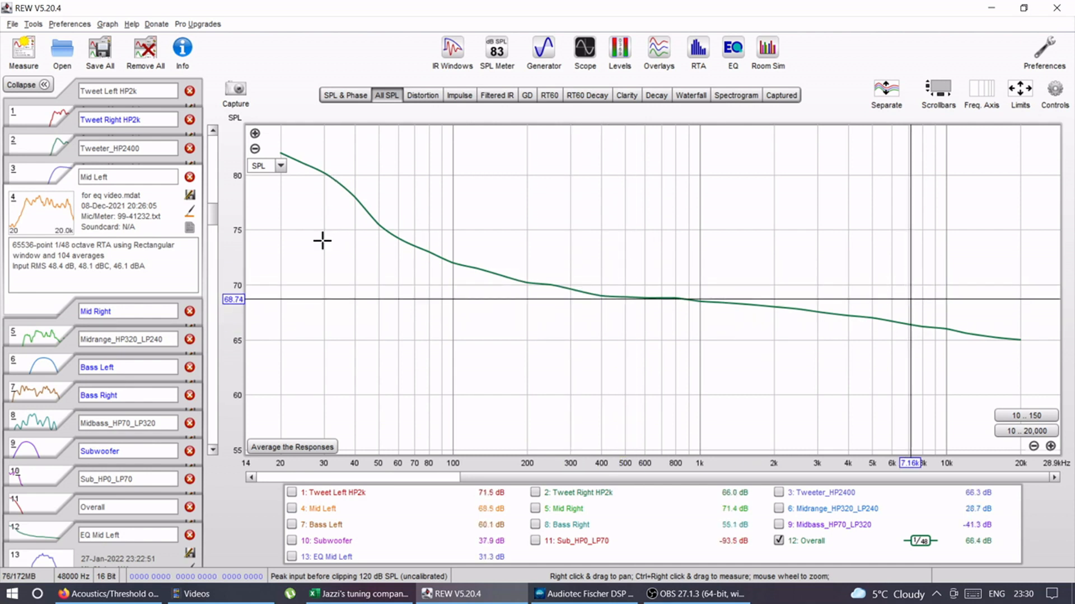
Step: Examine the Overall target's bass rise around 29 Hz and 40 Hz against its level at 165 Hz, 473 Hz and 1 kHz
left_click_drag(320, 230, 320, 178)
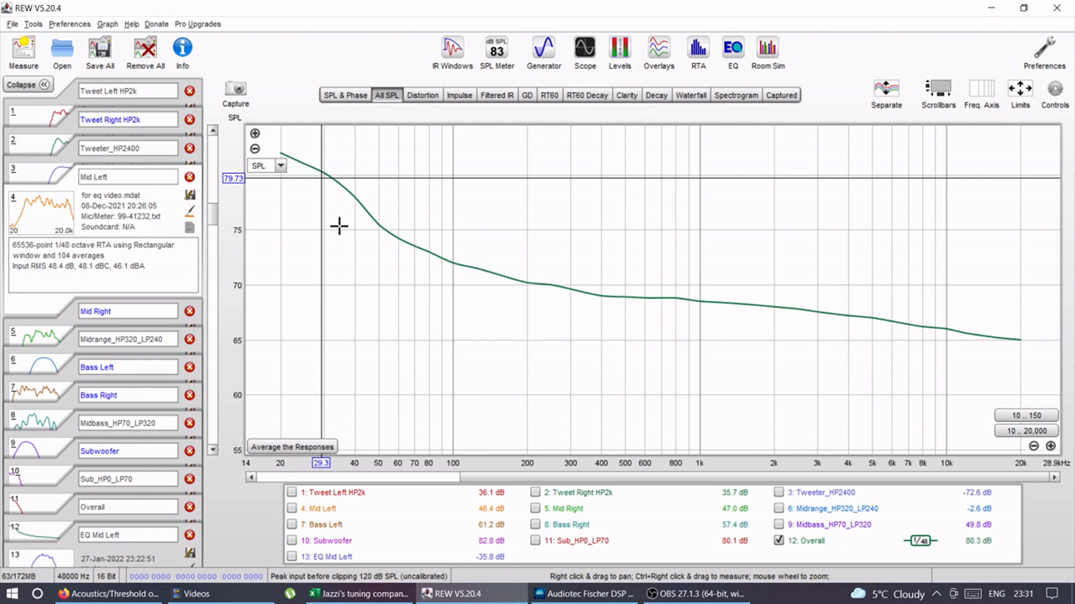
left_click_drag(339, 226, 707, 224)
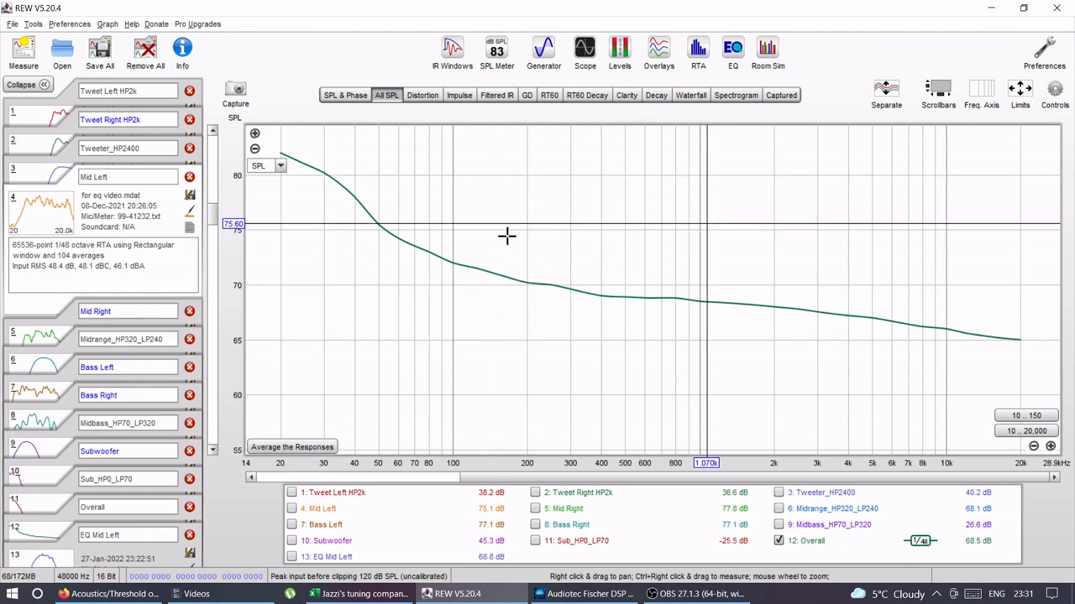
left_click(507, 236)
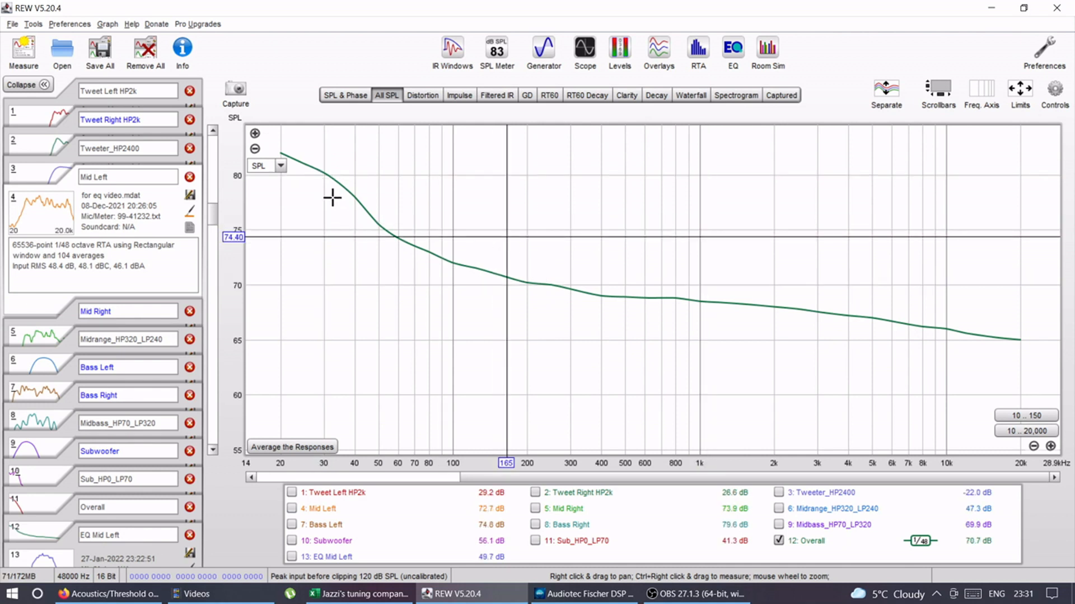
left_click(355, 211)
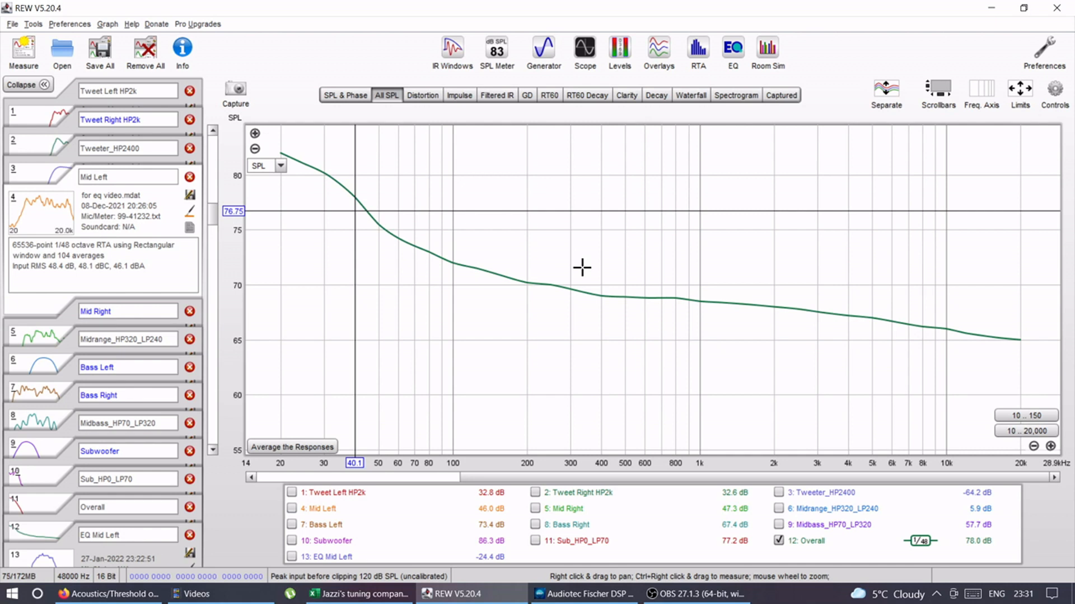
left_click(620, 301)
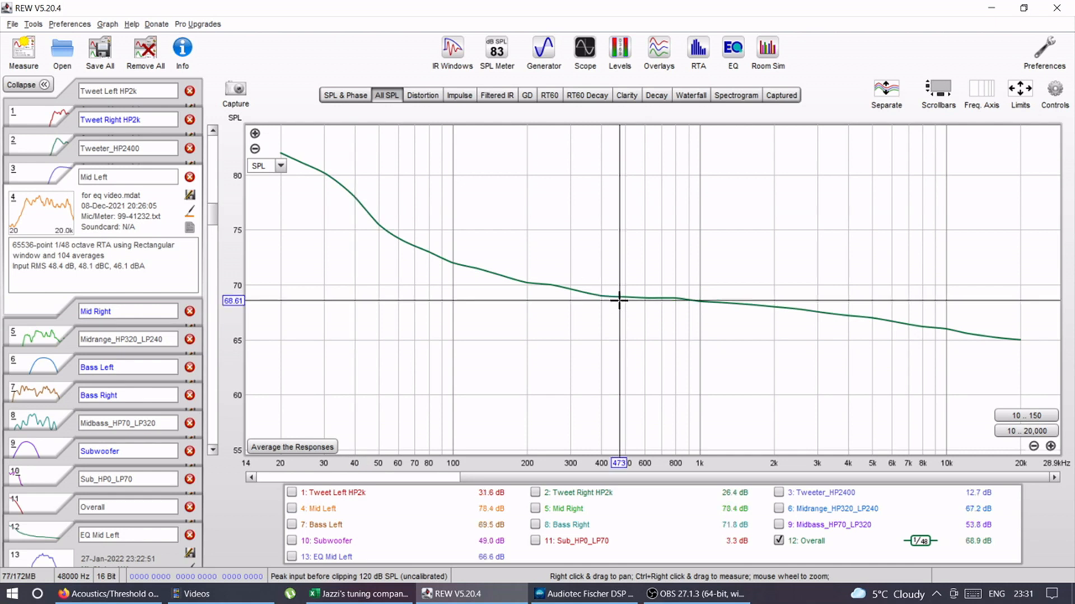
Step: Switch to Audiotec Fischer DSP PC-Tool and set the Q of Front R Low EQ band 29 to 0.5, after trying 1
left_click(585, 593)
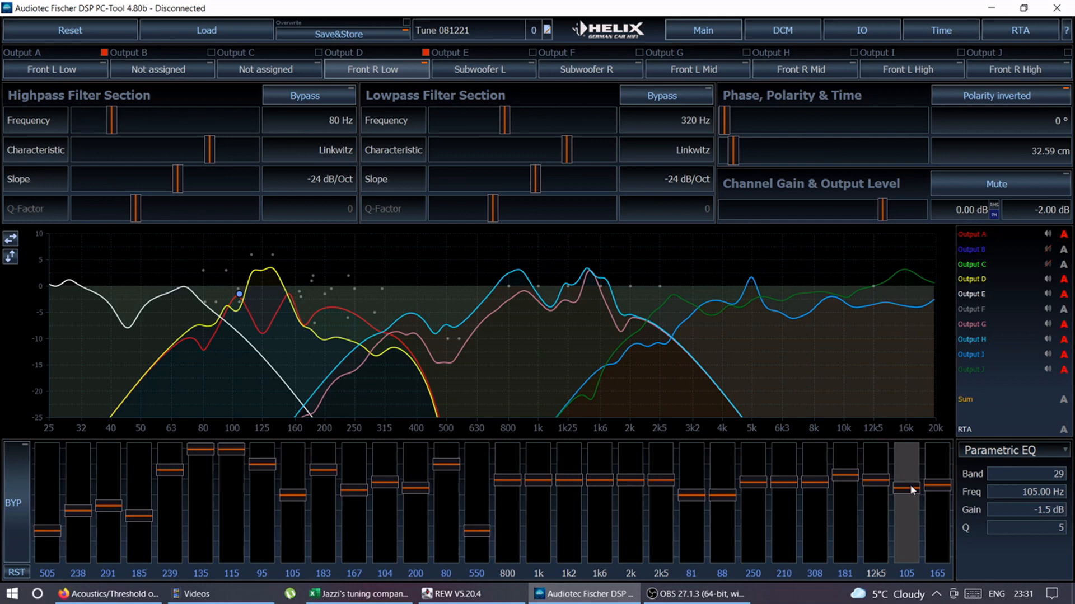
left_click_drag(1023, 529, 1073, 530)
type("1")
key("Return")
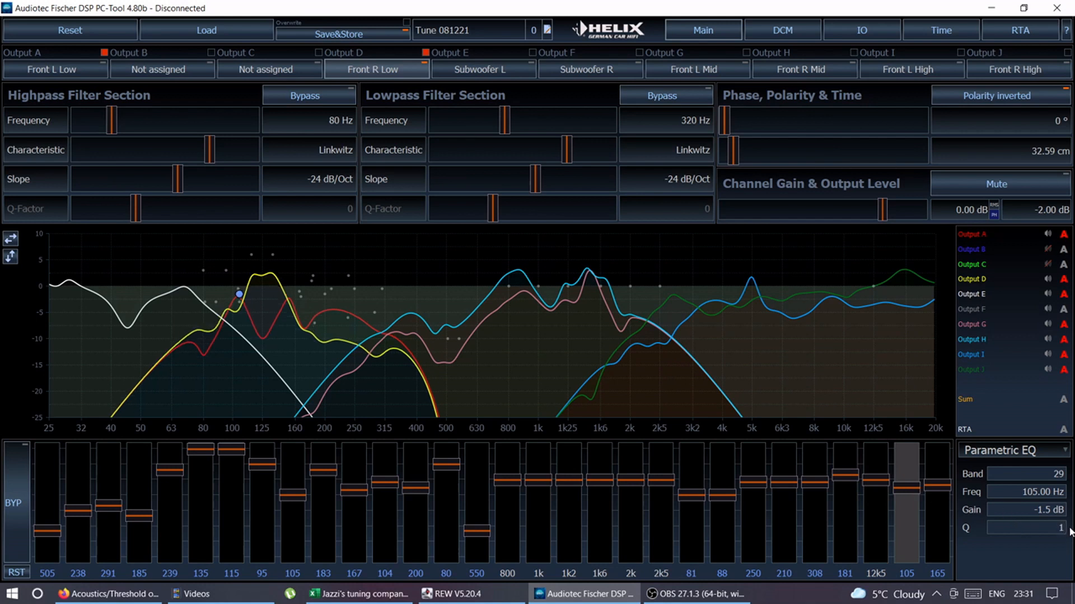
left_click_drag(1046, 528, 1073, 530)
type("0.5")
key("Return")
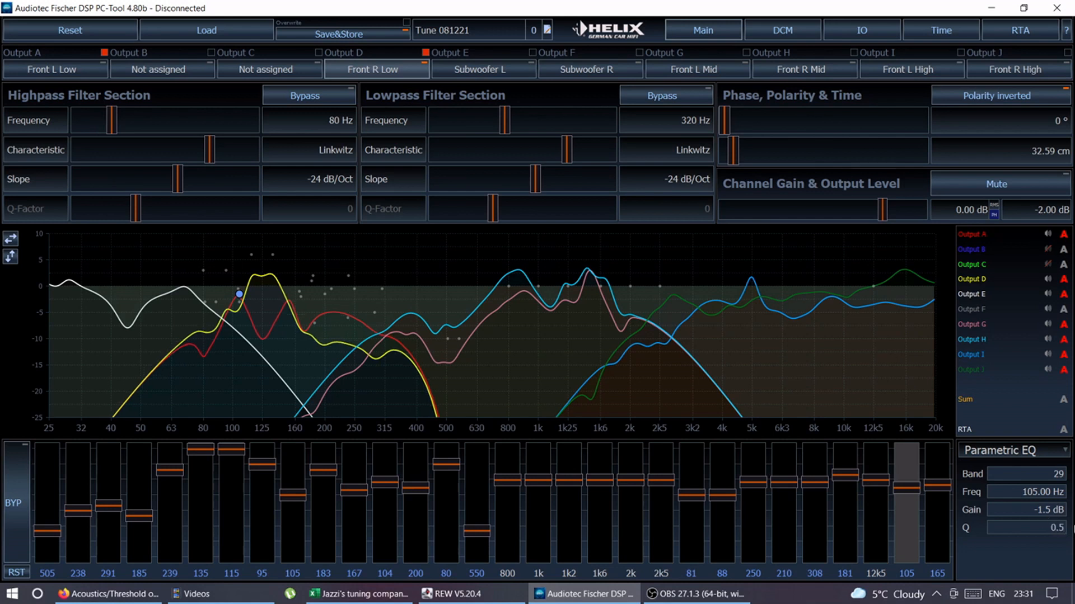
Step: Set the gain of Front R Low EQ band 29 at 105 Hz to -3 dB
left_click_drag(1035, 510, 1066, 510)
type("-3")
key("Return")
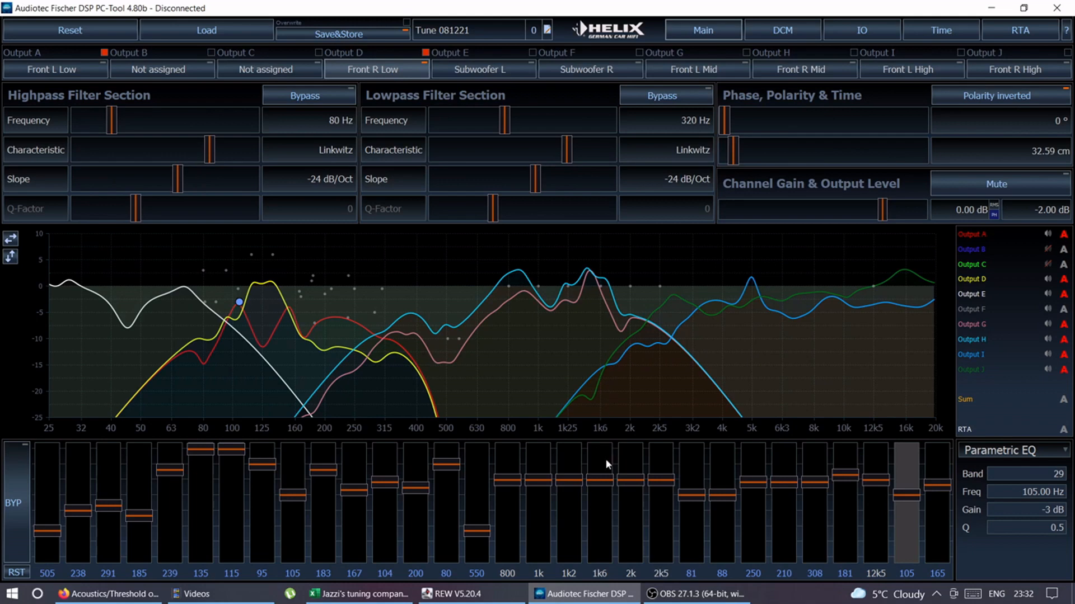
Step: Switch back to REW and display the traces of all 13 measurements and targets
left_click(452, 594)
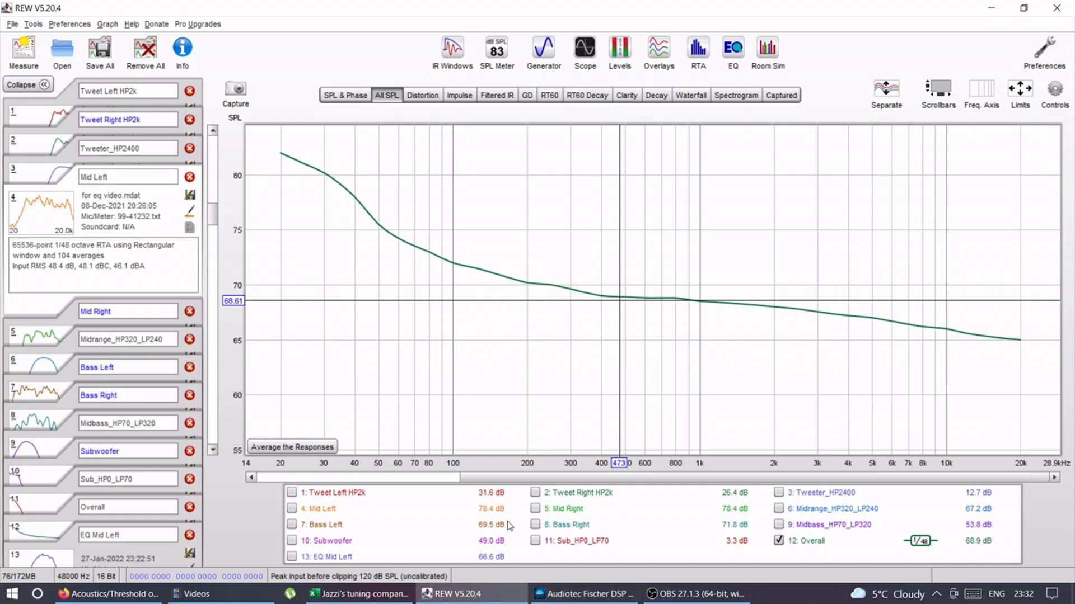
right_click(663, 532)
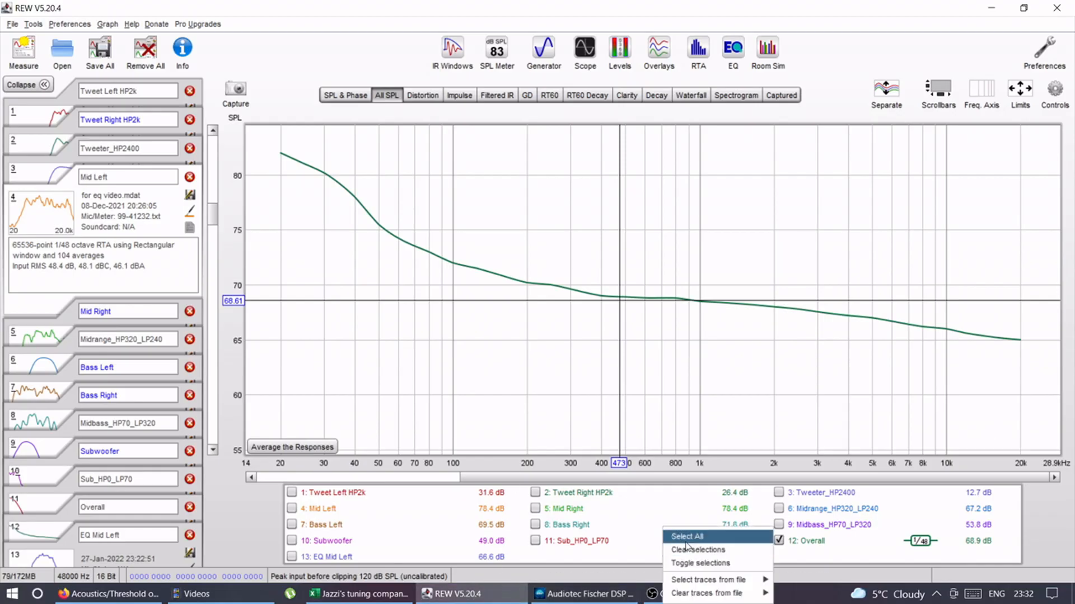
left_click(686, 538)
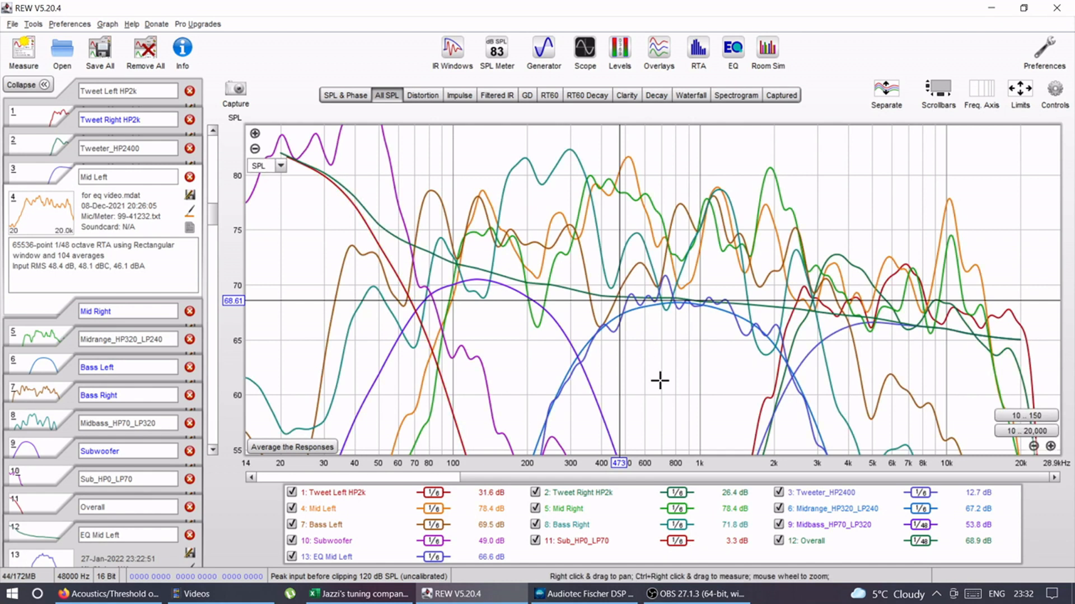